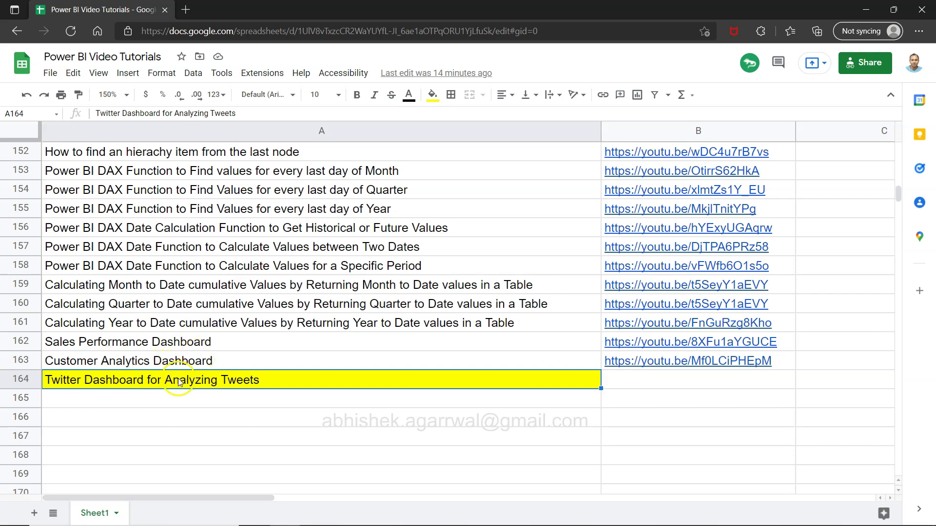
Switch to Power BI Desktop and examine the Twitter Dashboard's KPI cards, month slicer, top 10 tweets chart and weekday chart.
key("alt+Tab")
key("alt+Tab")
key("alt+Tab")
key("alt+Tab")
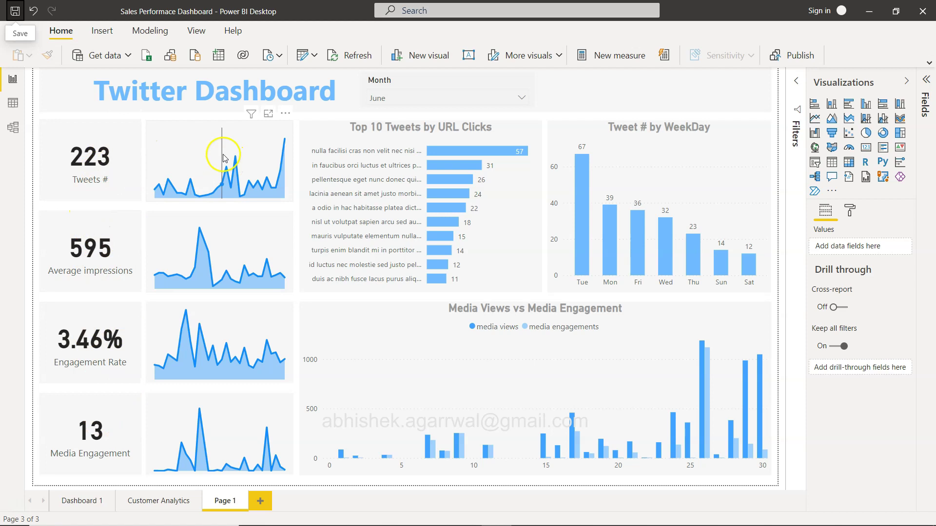
mouse_move(227, 160)
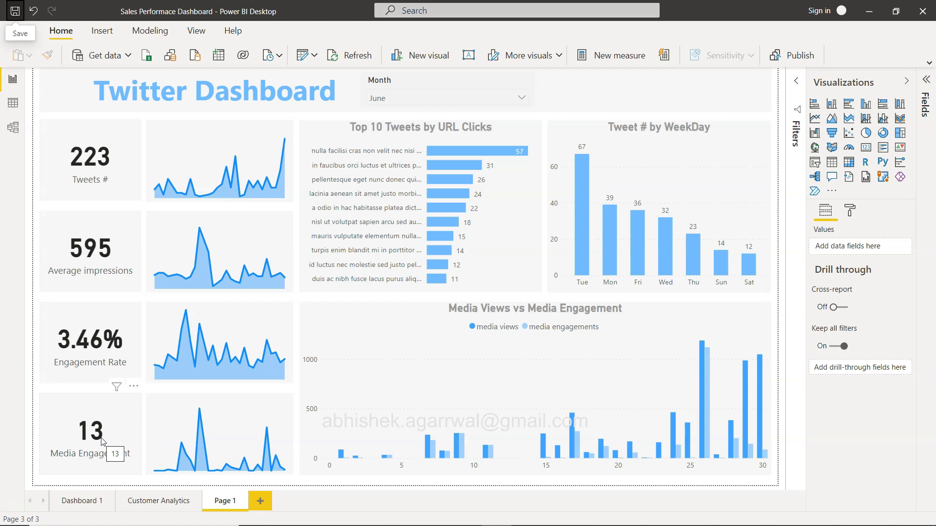
left_click(409, 106)
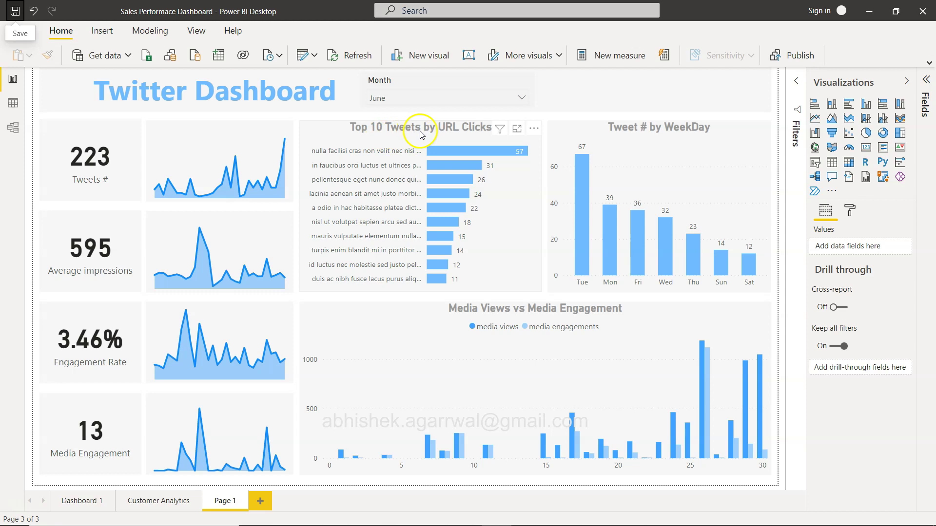
left_click(470, 134)
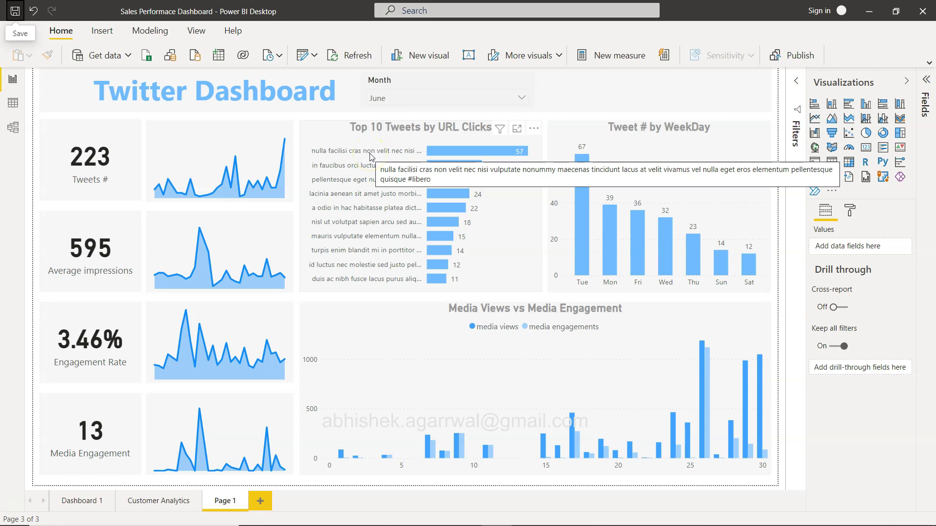
left_click(480, 200)
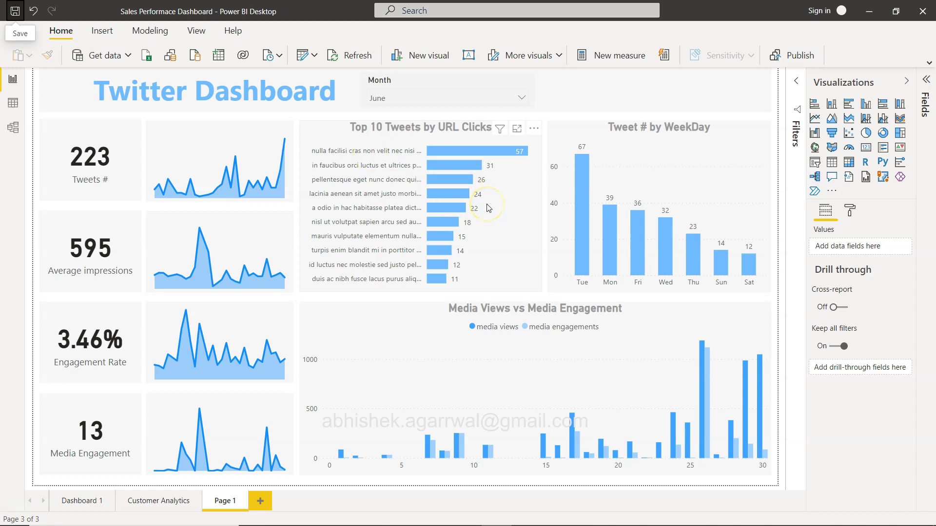
left_click(512, 219)
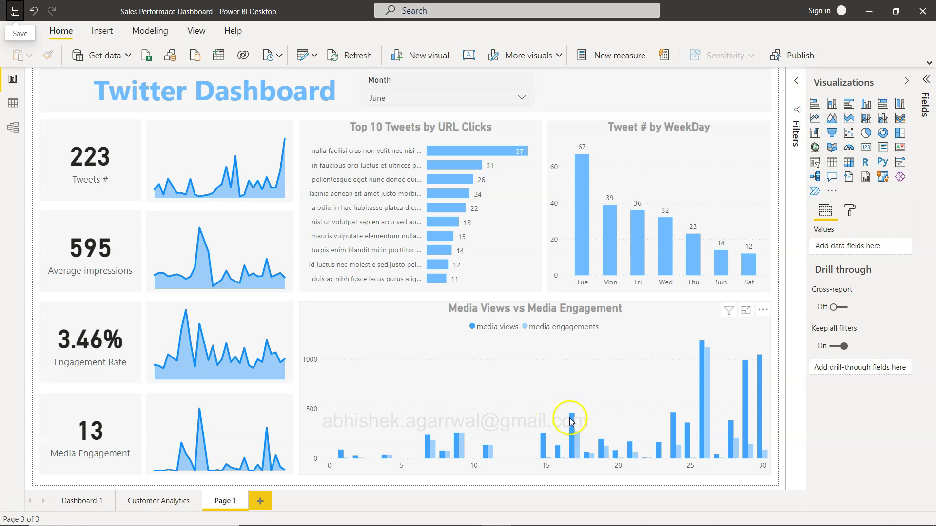
Inspect the media views and media engagements for day 17 in the Media Views vs Media Engagement chart.
mouse_move(572, 423)
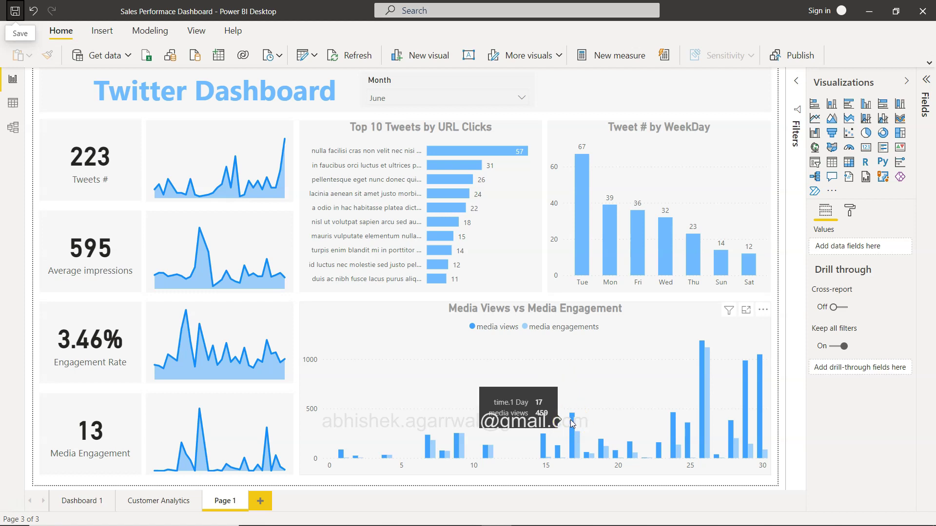
mouse_move(578, 443)
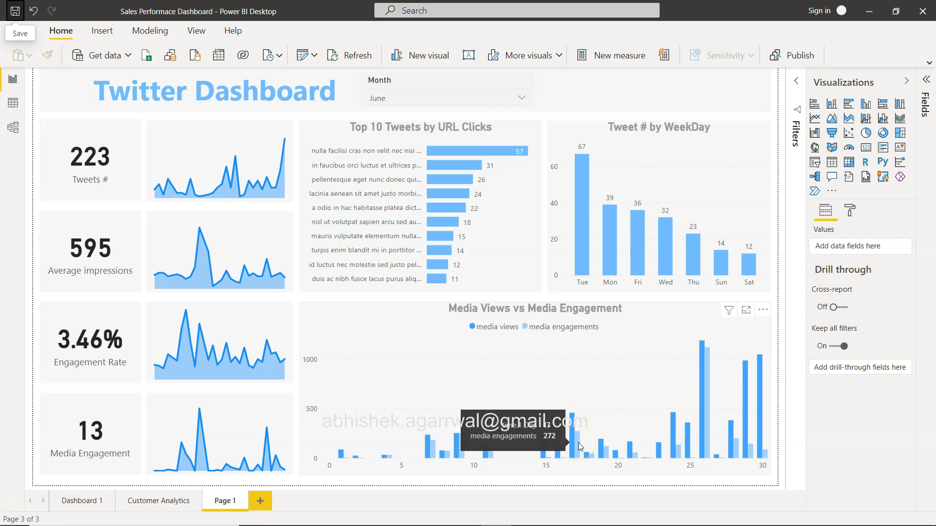
left_click(636, 307)
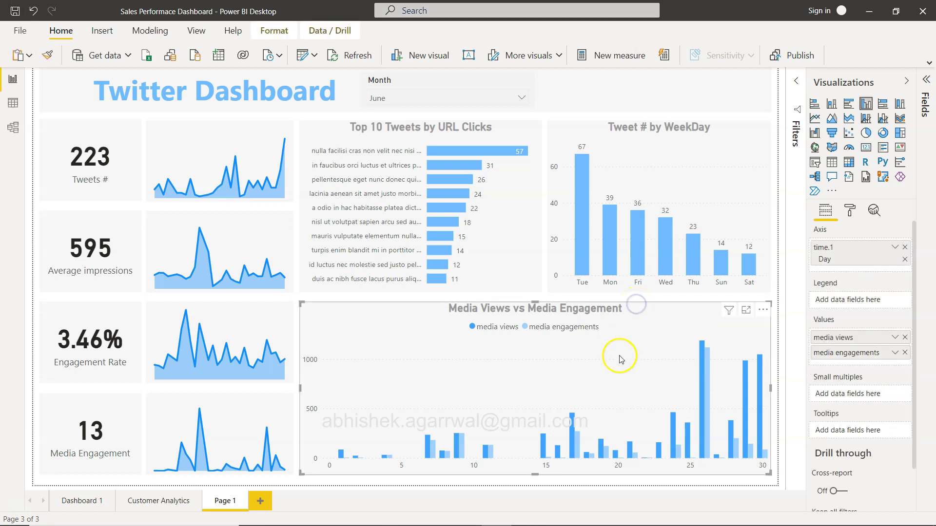
left_click(548, 299)
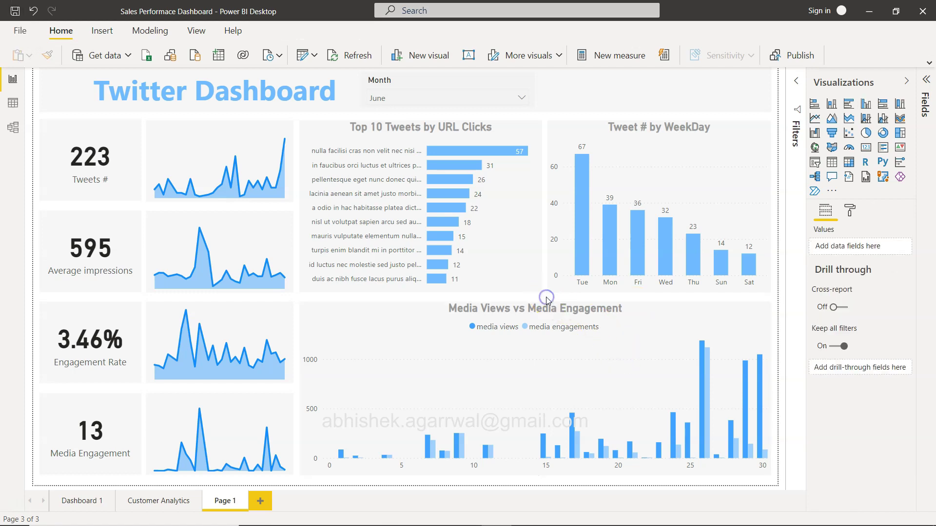
Switch to the SocialMedia workbook in Excel and read through the column headers from Tweet to media engagements.
key("alt+Tab")
key("alt+Tab")
key("alt+Tab")
key("alt+Tab")
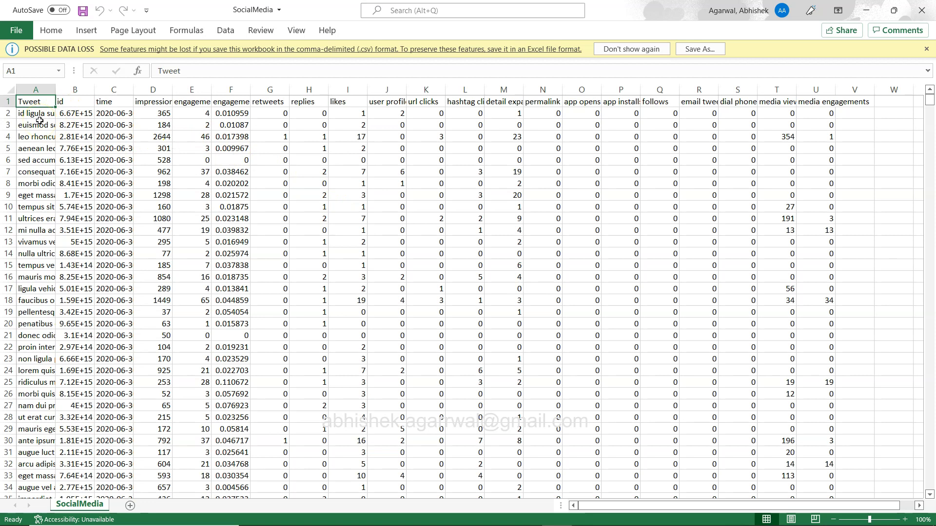
key("Right")
key("Right")
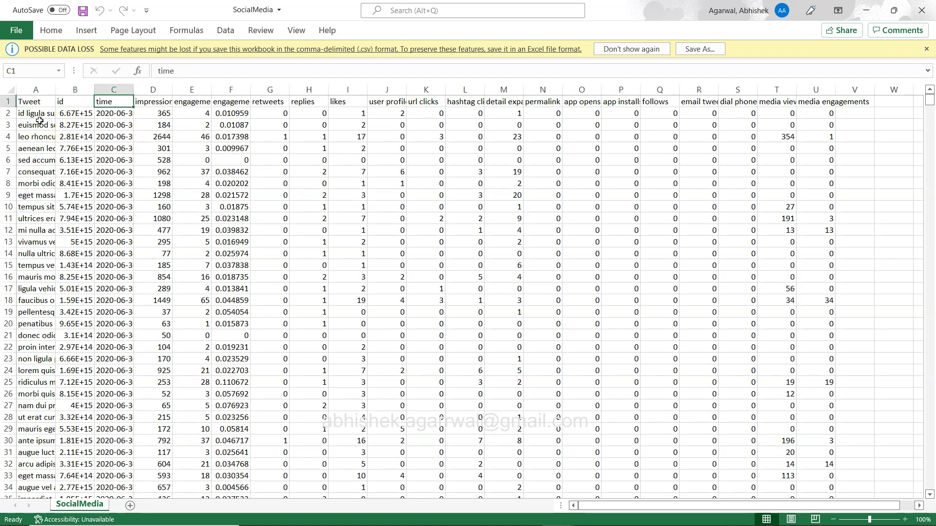
key("Right")
key("Right")
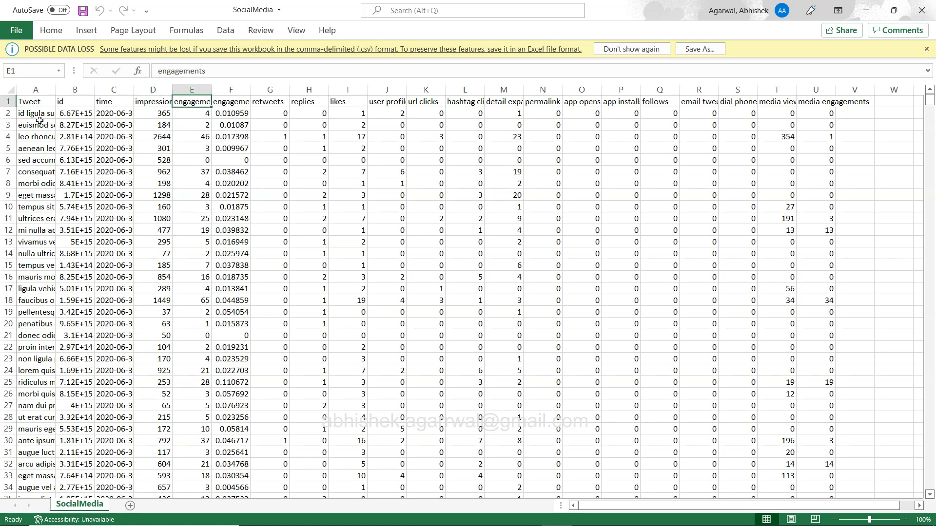
key("Right")
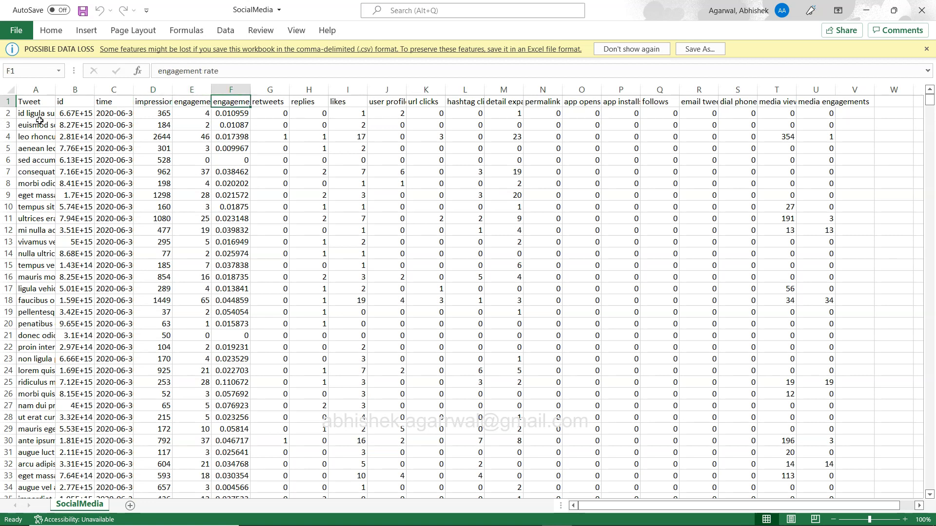
key("Right")
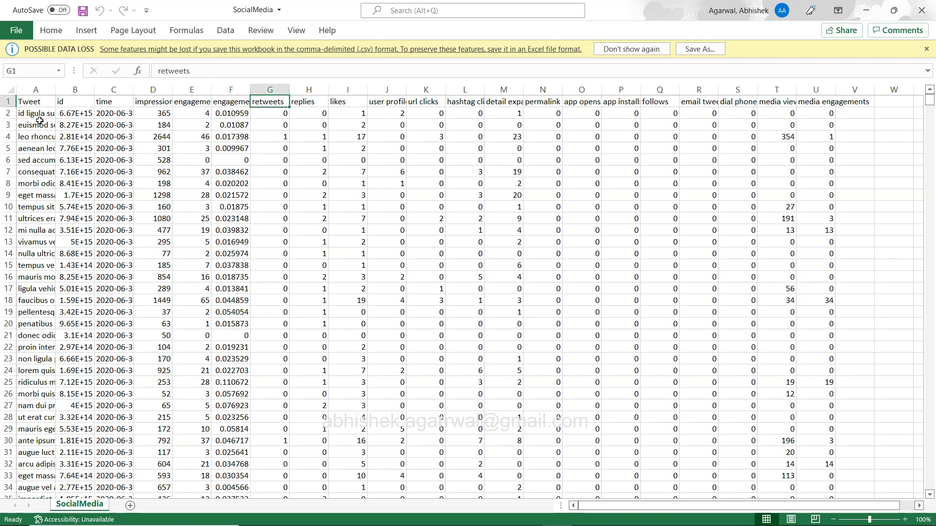
key("Right")
key("Left")
key("Right")
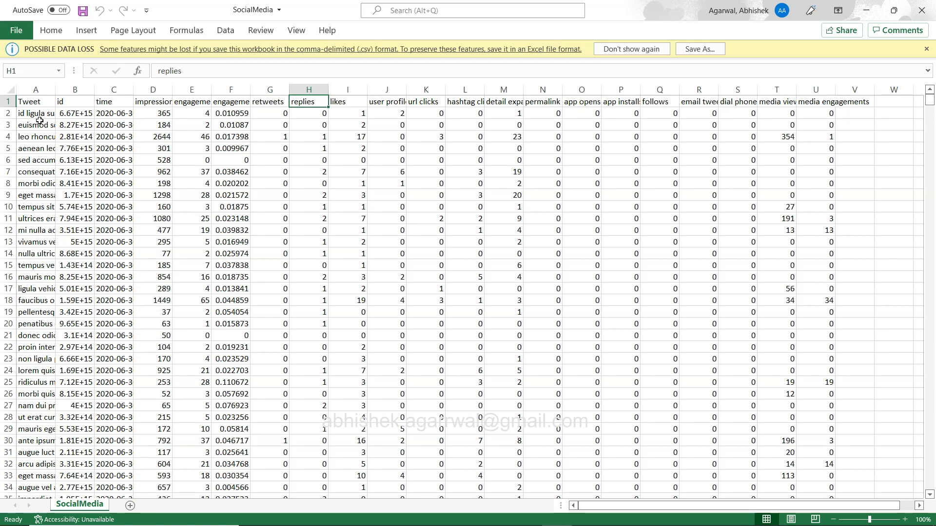
key("Right")
key("Right")
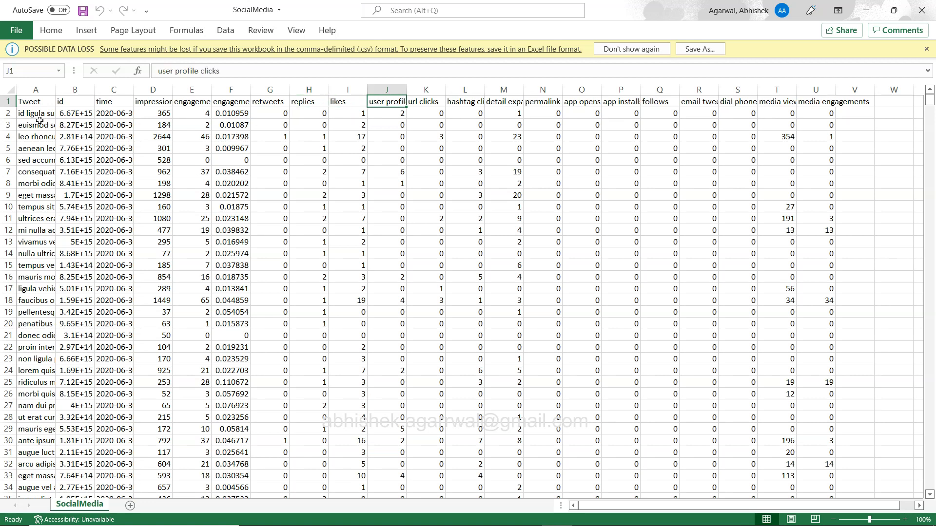
key("Right")
key("Left")
key("Right")
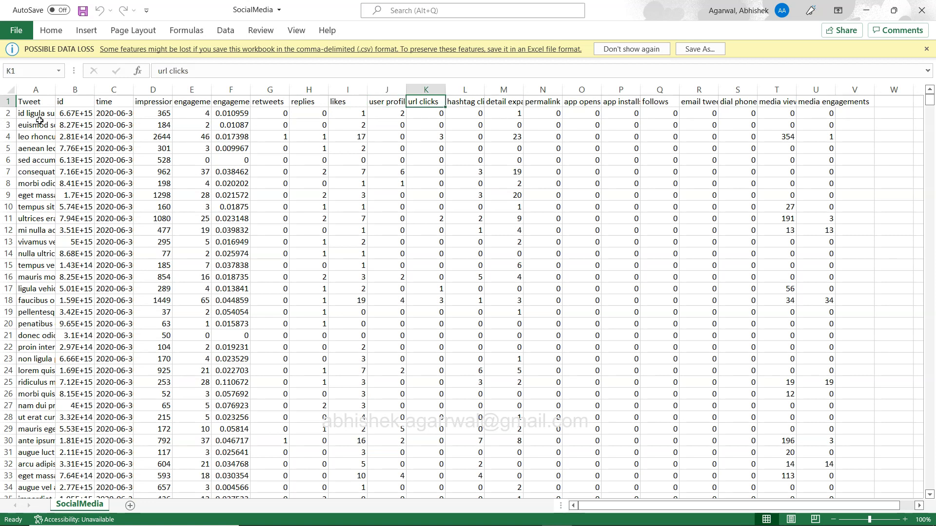
key("Right")
key("Right")
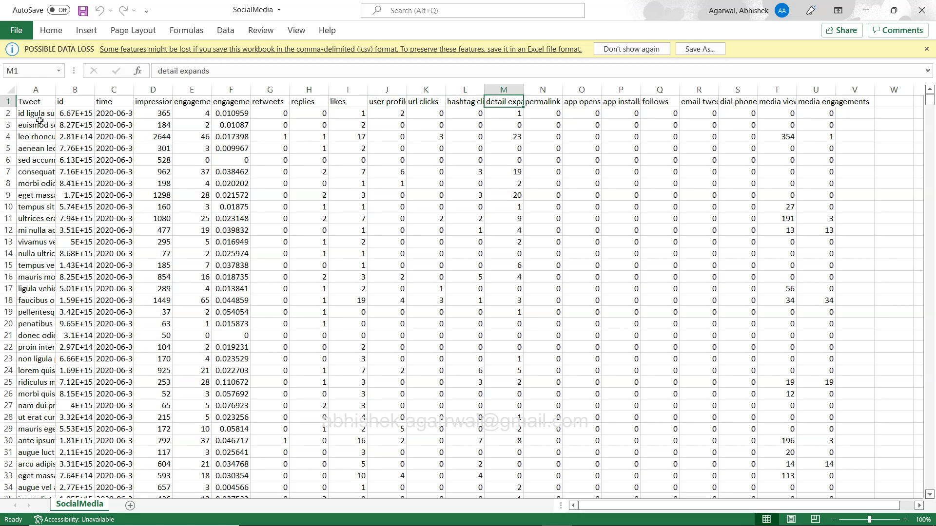
key("Right")
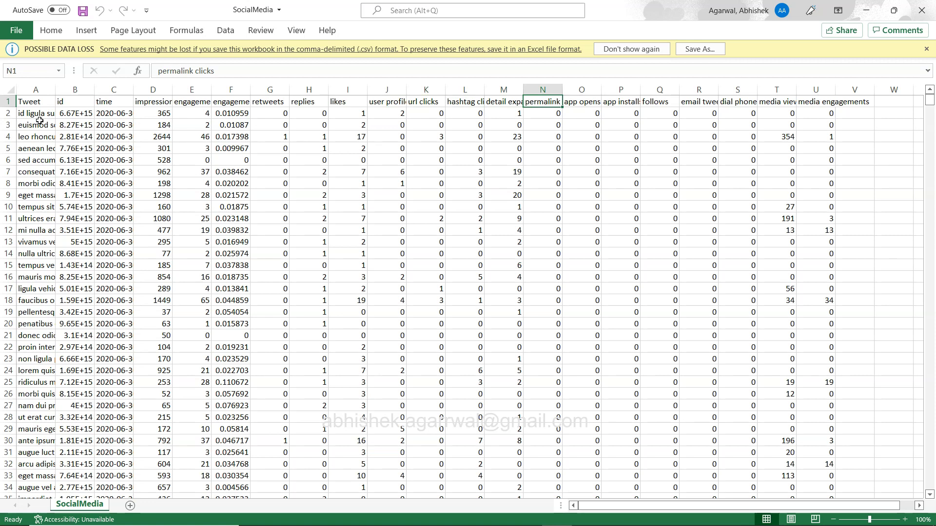
key("Right")
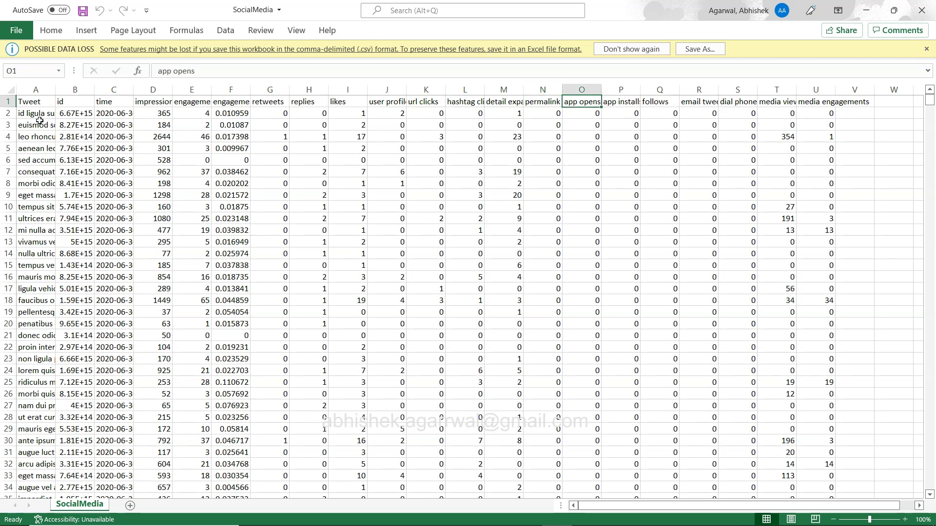
key("Right")
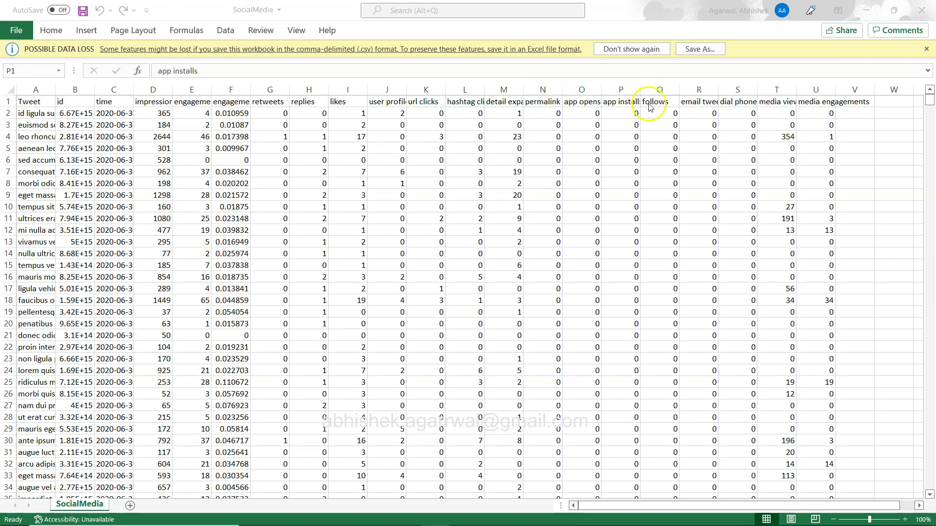
left_click(653, 102)
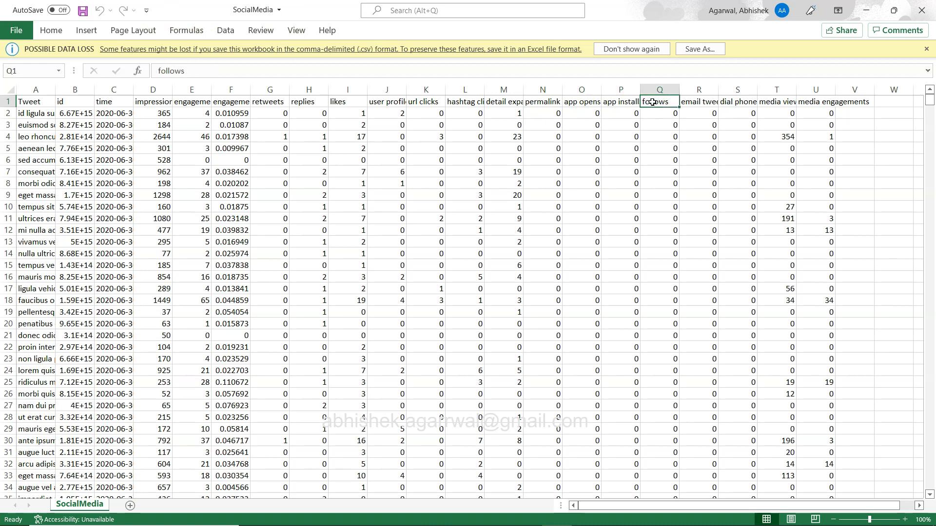
key("Right")
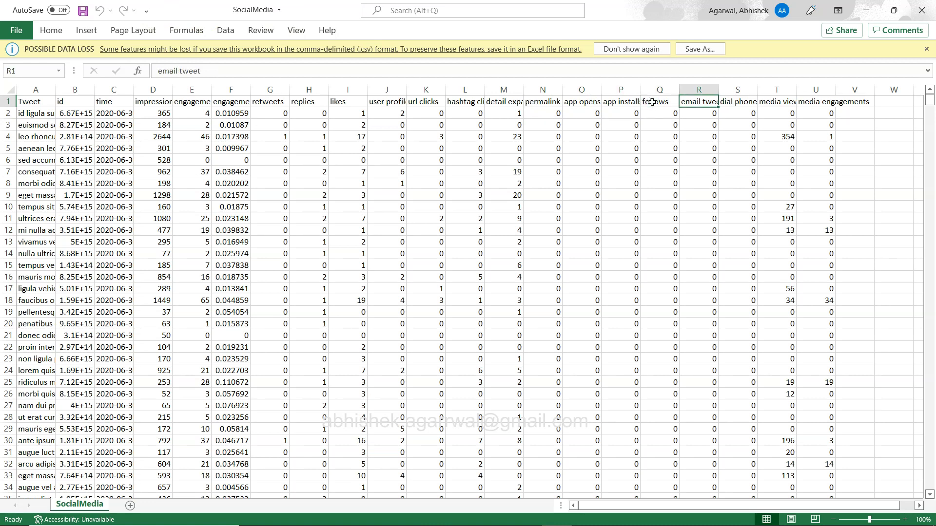
key("Right")
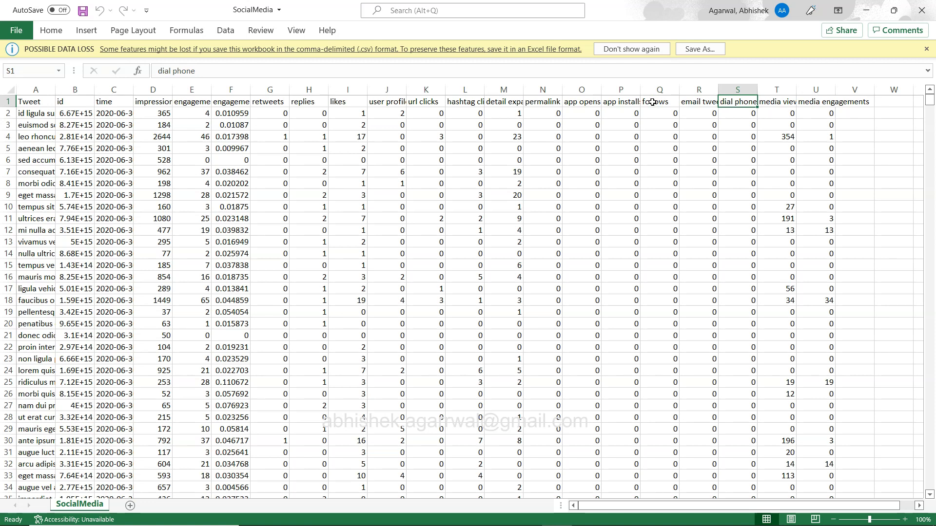
key("Right")
key("Right")
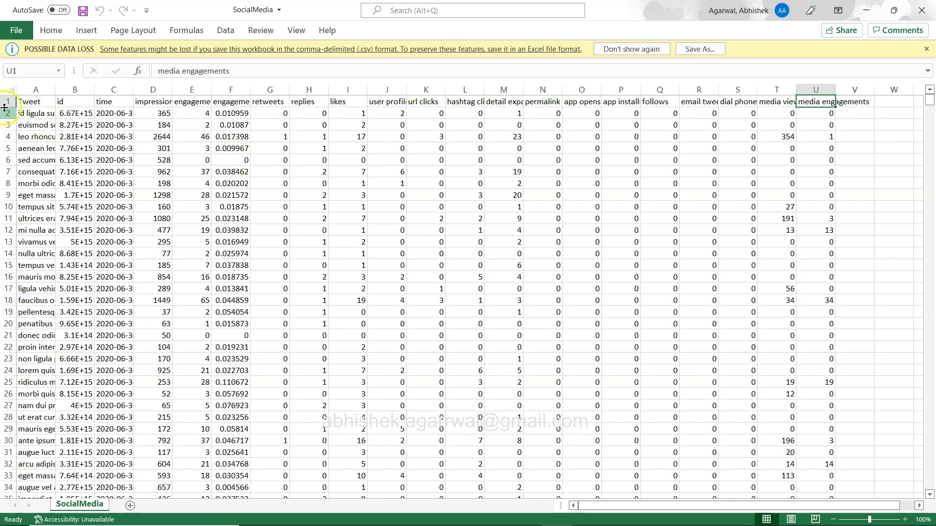
left_click(37, 102)
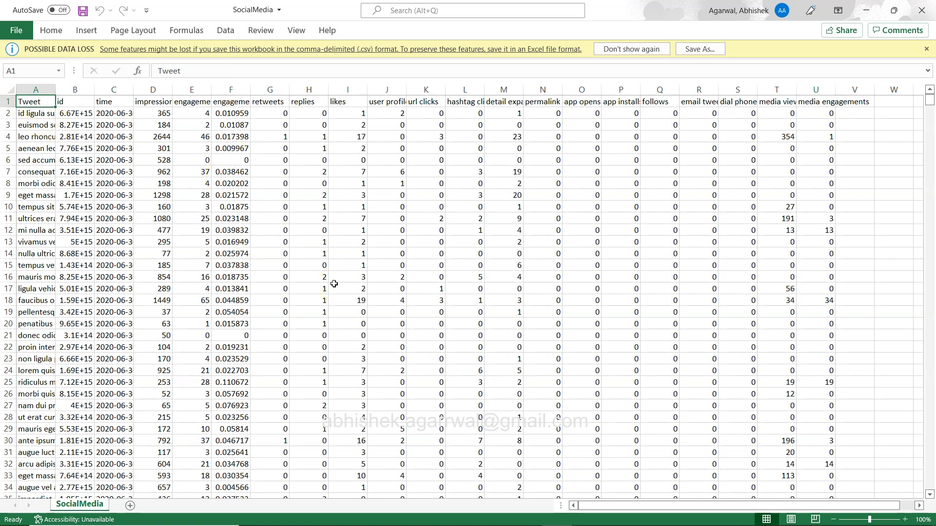
Revisit the Twitter Dashboard in Power BI Desktop and the Twitter Dashboard for Analyzing Tweets entry in the Google Sheets tutorial list.
key("alt+Tab")
key("Tab")
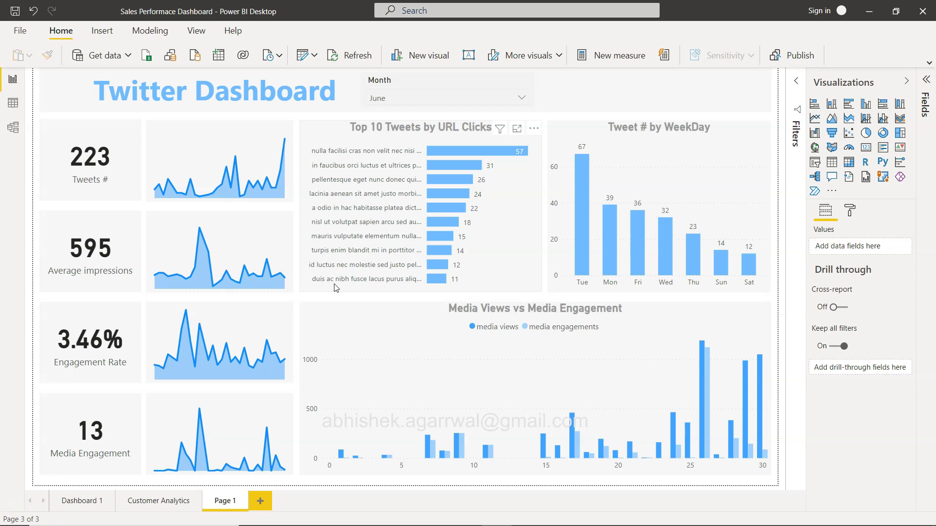
left_click(299, 299)
key("alt+Tab")
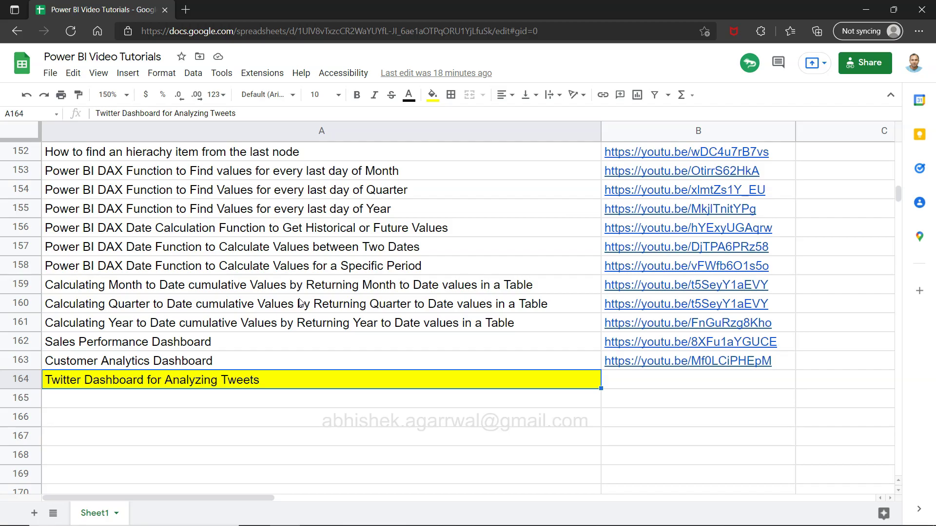
left_click(305, 382)
left_click(500, 27)
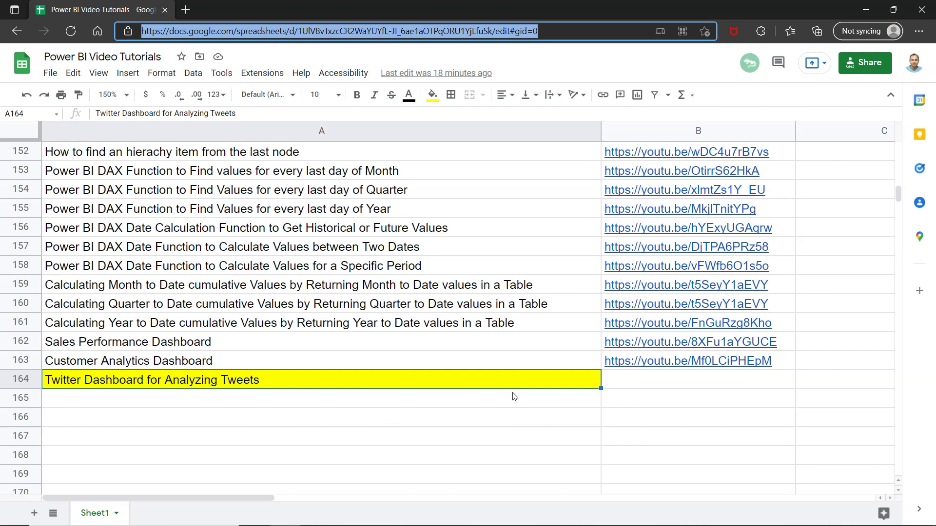
Switch back to Power BI Desktop and add a new blank page to the report.
key("alt+Tab")
key("Tab")
key("Tab")
key("Tab")
key("Tab")
key("Tab")
key("Tab")
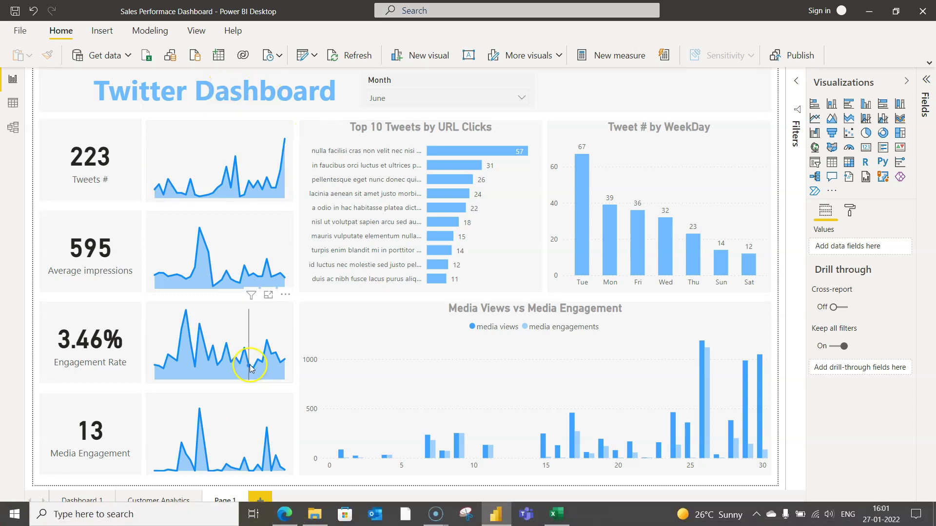
left_click(260, 501)
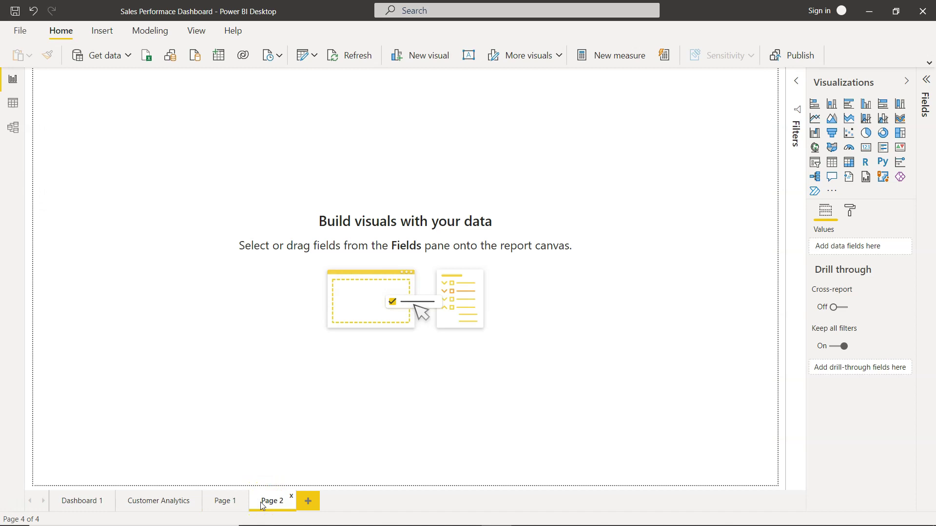
Rename the report page Page 1, which holds the finished Twitter Dashboard, as Tweet Analysis.
left_click(230, 503)
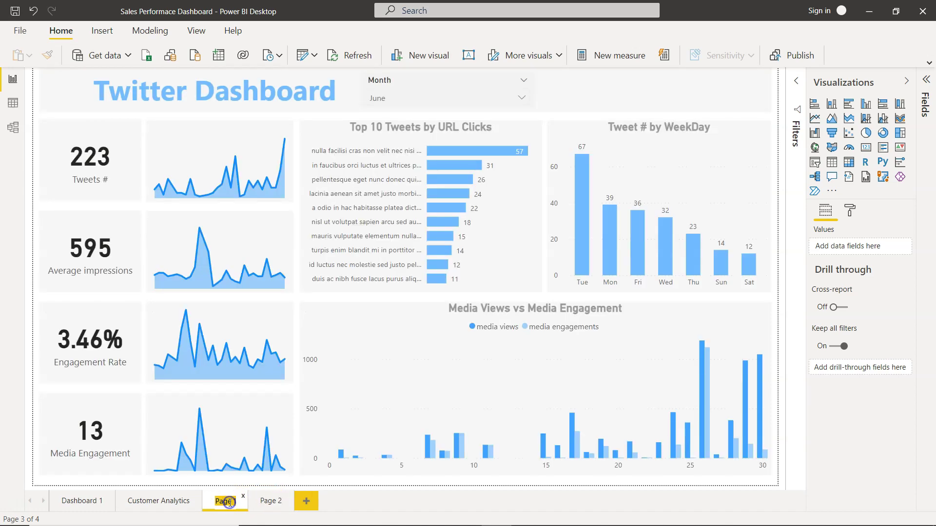
type("Twitte")
key("BackSpace")
key("BackSpace")
key("BackSpace")
key("BackSpace")
type("eet Analysis")
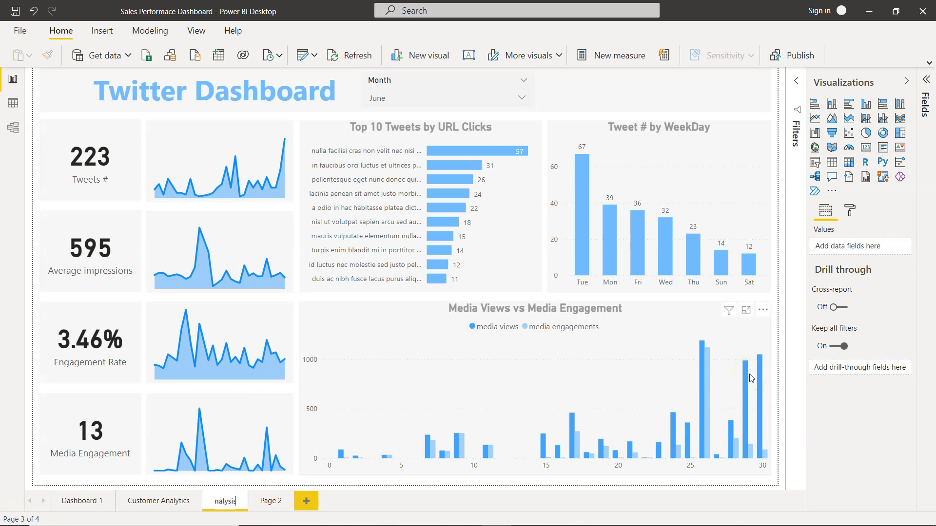
key("Return")
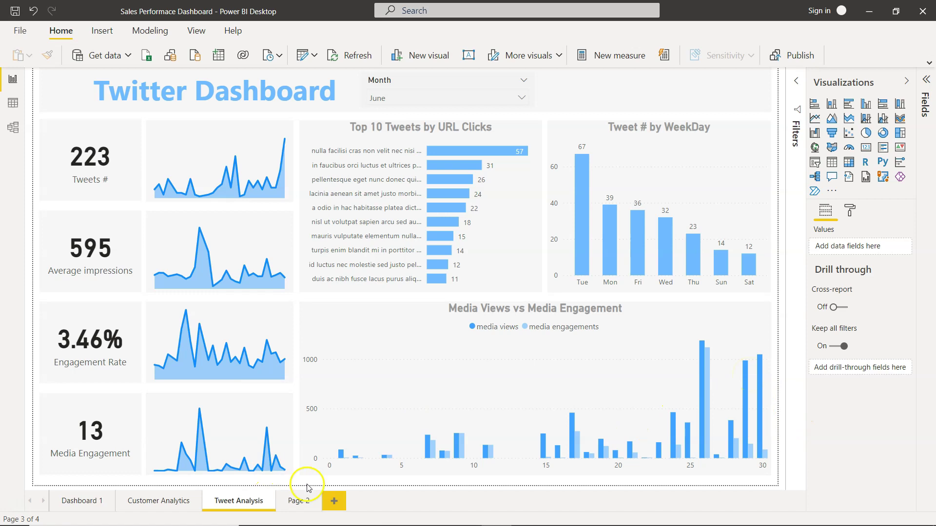
On Page 2, insert a text box across the page's upper edge and widen it to nearly the full page width.
left_click(297, 500)
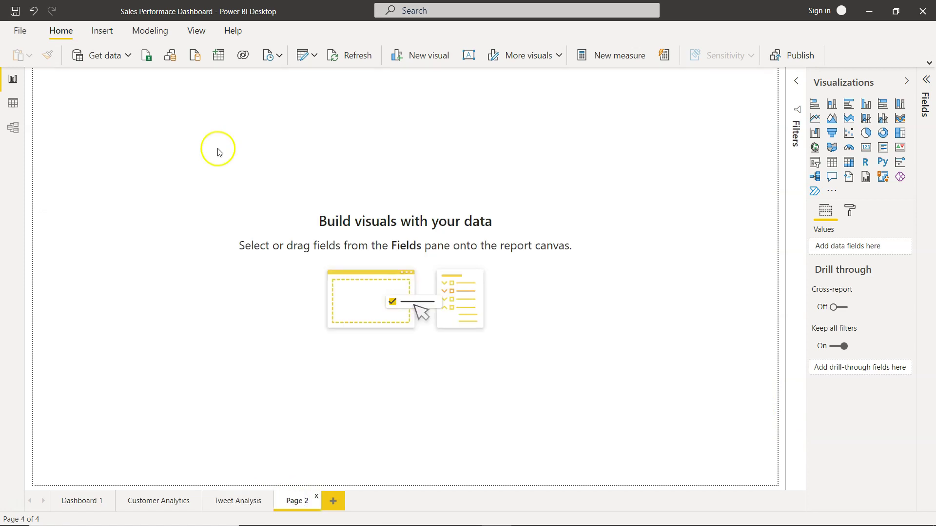
left_click(927, 60)
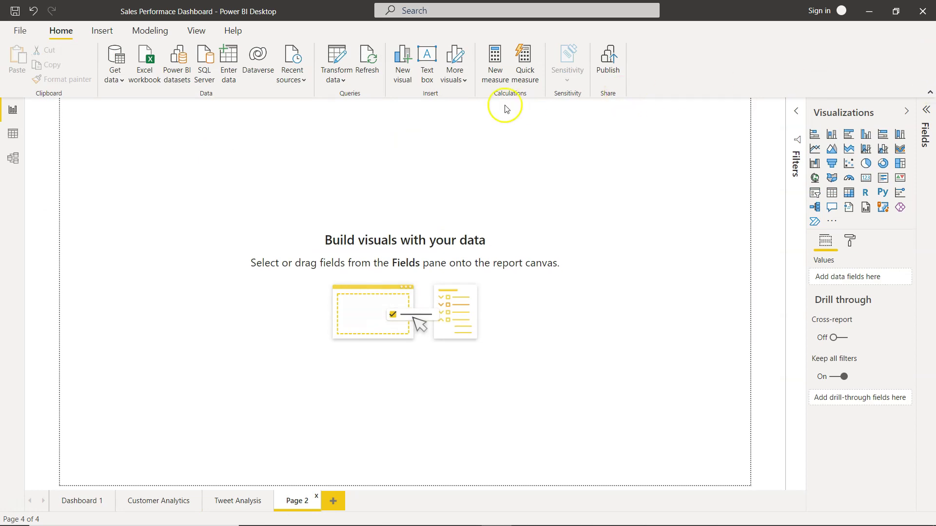
left_click(426, 63)
left_click_drag(141, 247, 141, 142)
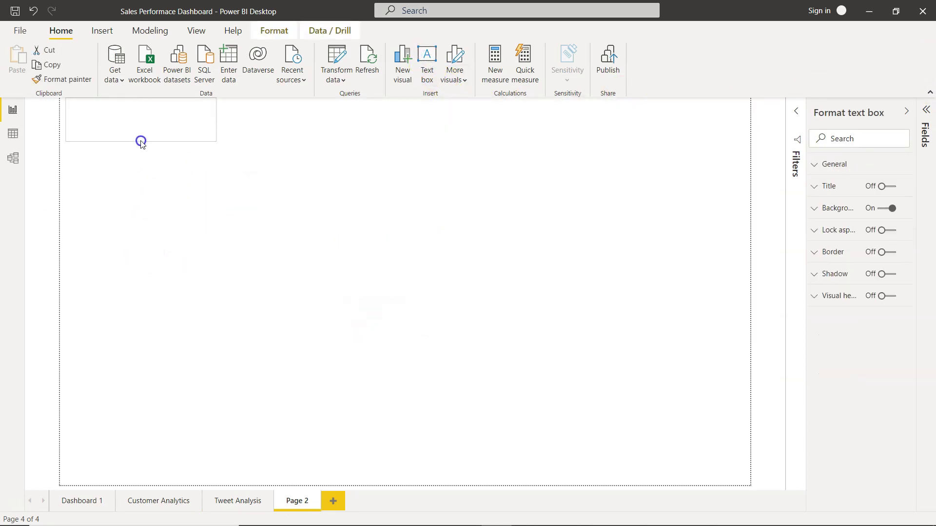
left_click_drag(216, 121, 746, 128)
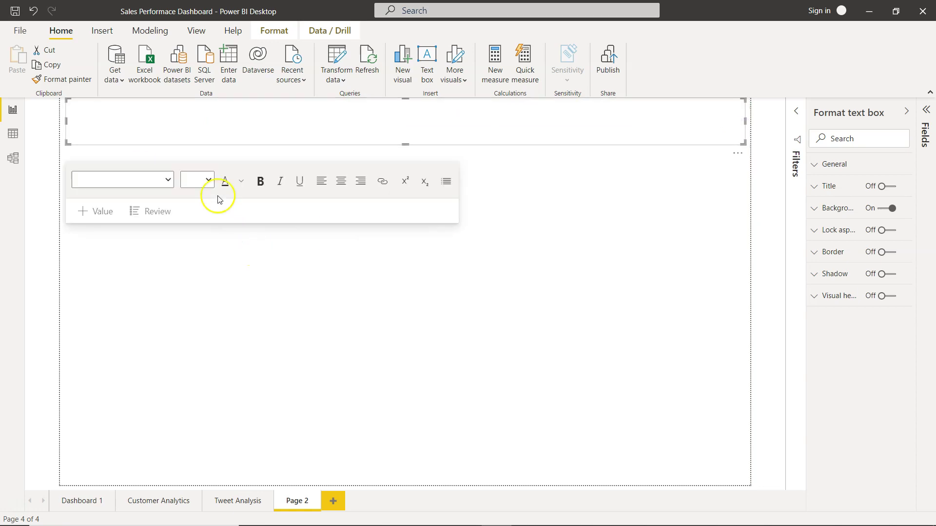
Enter the indented heading Twitter Dashboard in the text box at font size 36.
left_click(209, 181)
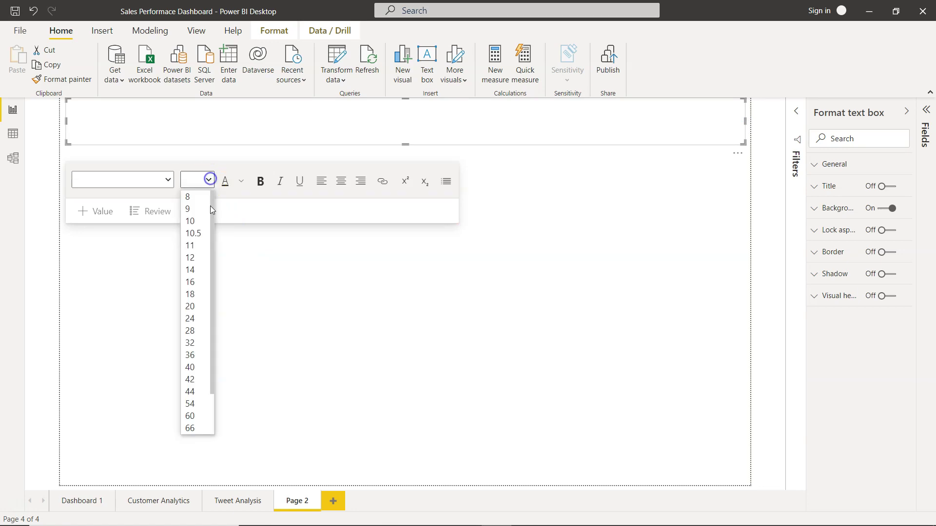
left_click(203, 359)
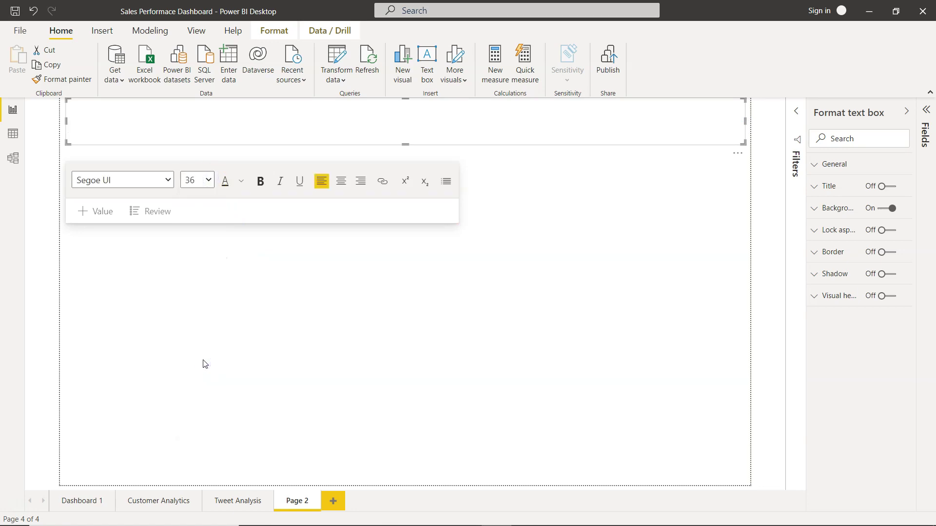
type("Twitter A")
key("BackSpace")
type("Dashbboa")
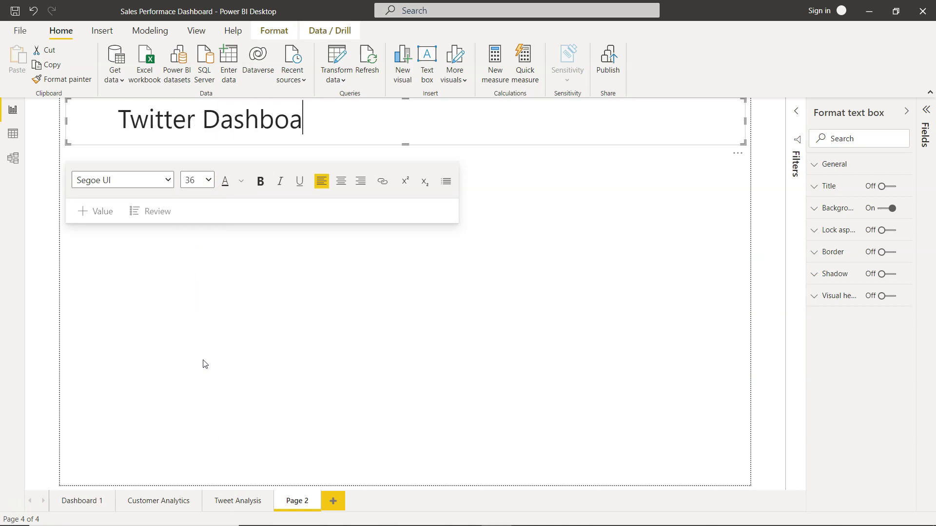
key("BackSpace")
key("BackSpace")
type("board")
key("BackSpace")
key("BackSpace")
key("BackSpace")
key("BackSpace")
key("BackSpace")
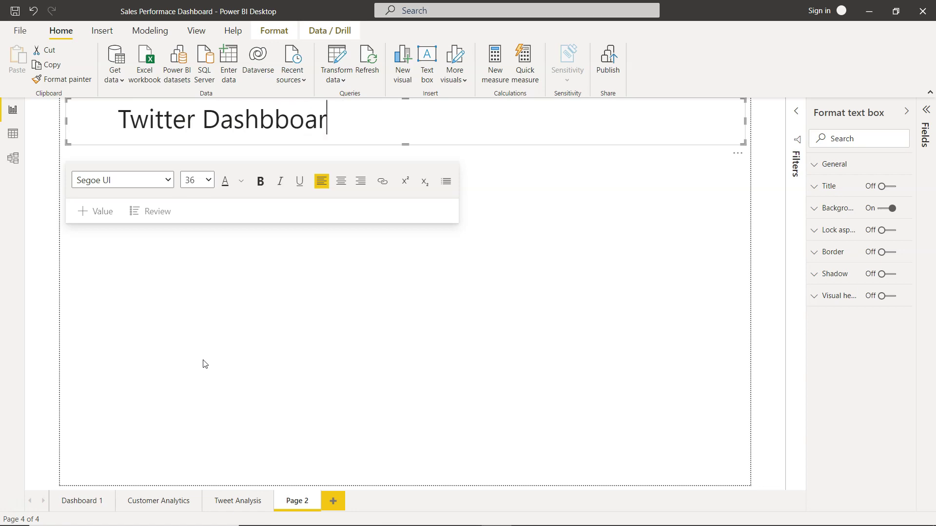
type("oard")
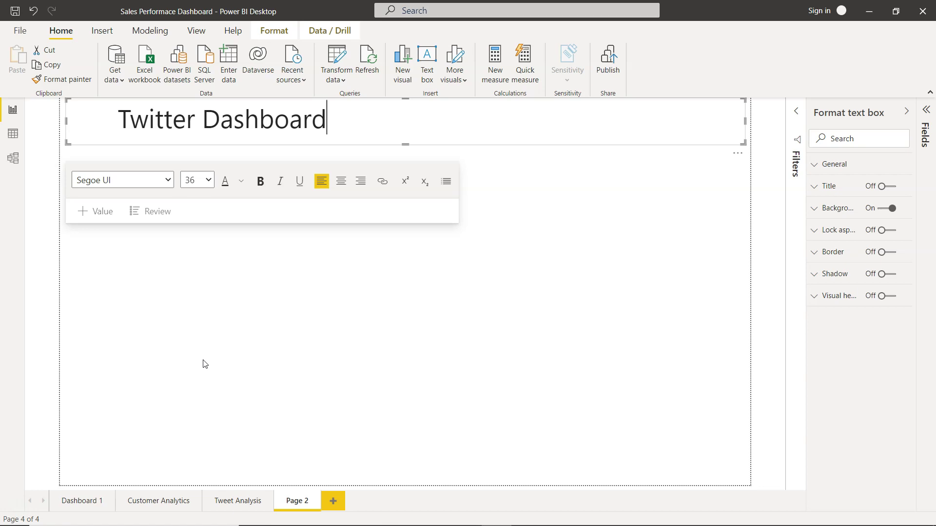
Make the whole Twitter Dashboard heading bold.
key("ctrl+a")
left_click(130, 438)
left_click(262, 182)
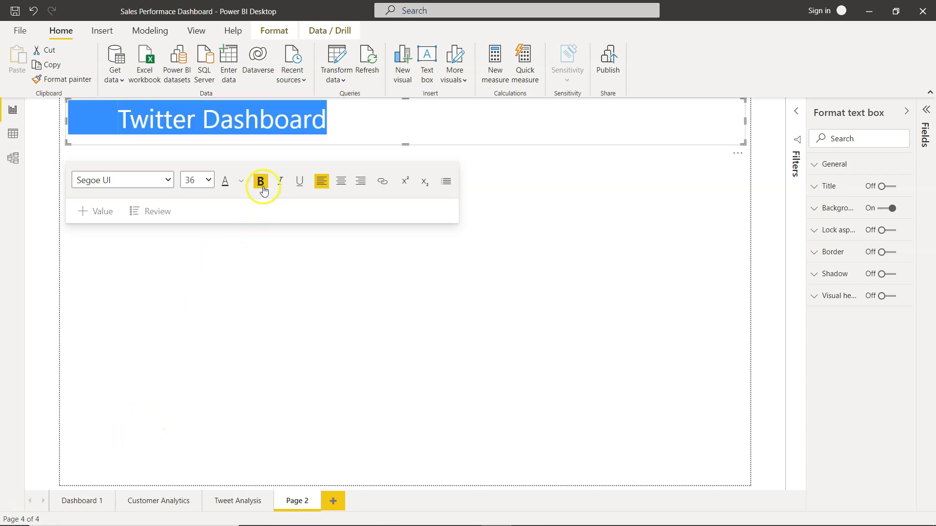
left_click(368, 121)
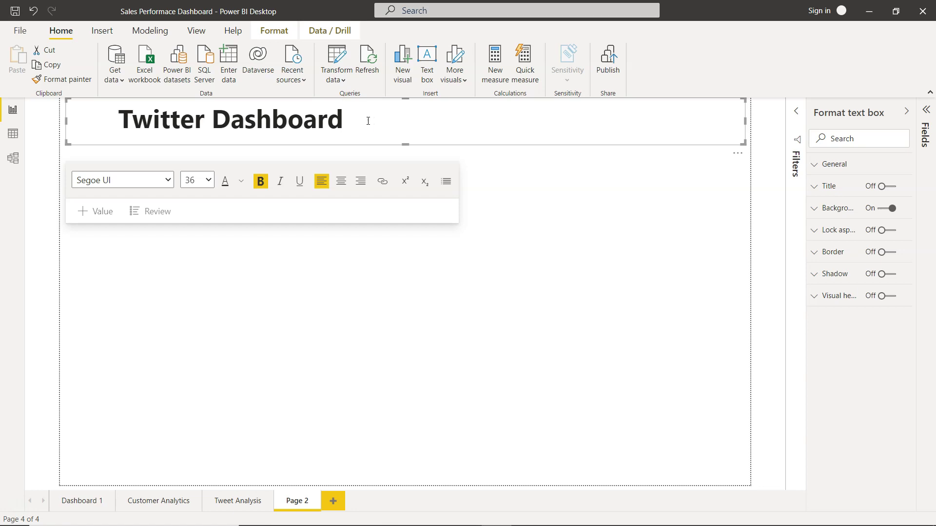
left_click(388, 145)
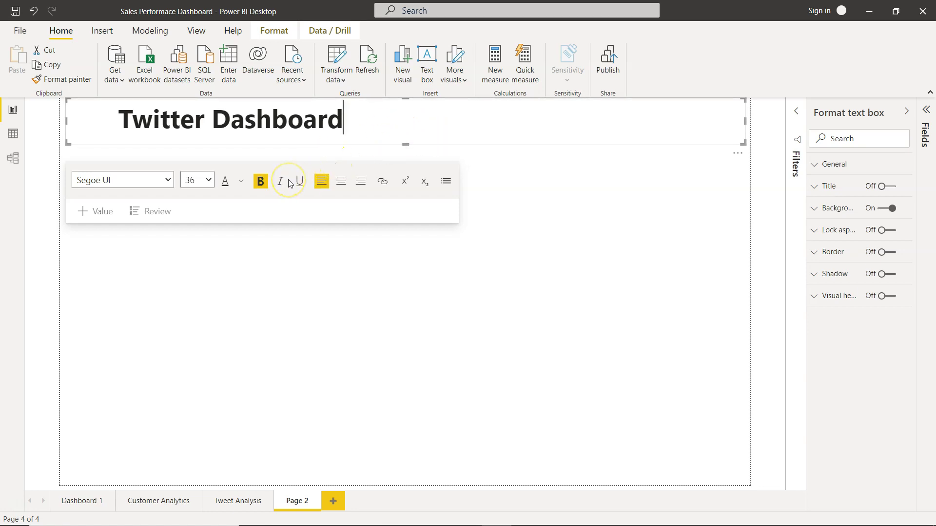
Colour the Twitter Dashboard heading text with a light blue theme shade, one tint darker than the palest blue.
key("ctrl+a")
left_click(227, 201)
left_click(241, 182)
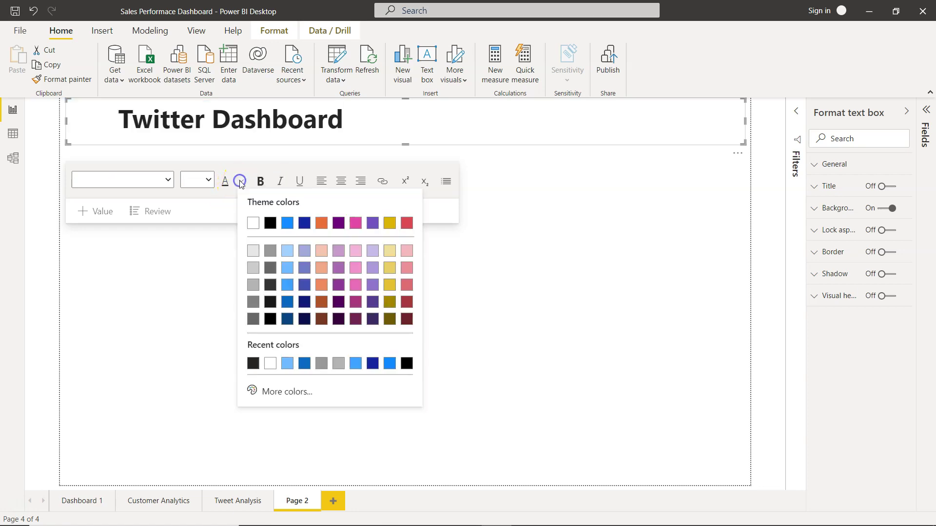
left_click(288, 250)
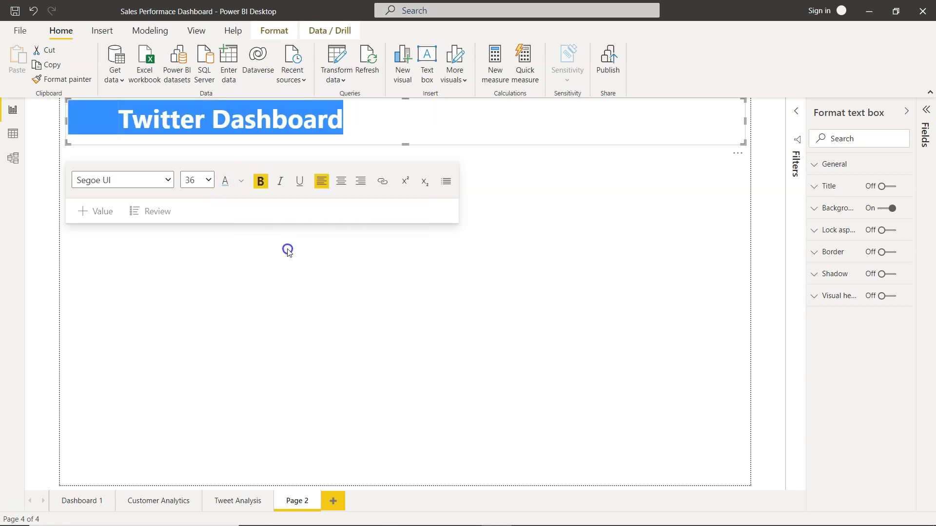
left_click(288, 250)
left_click(350, 130)
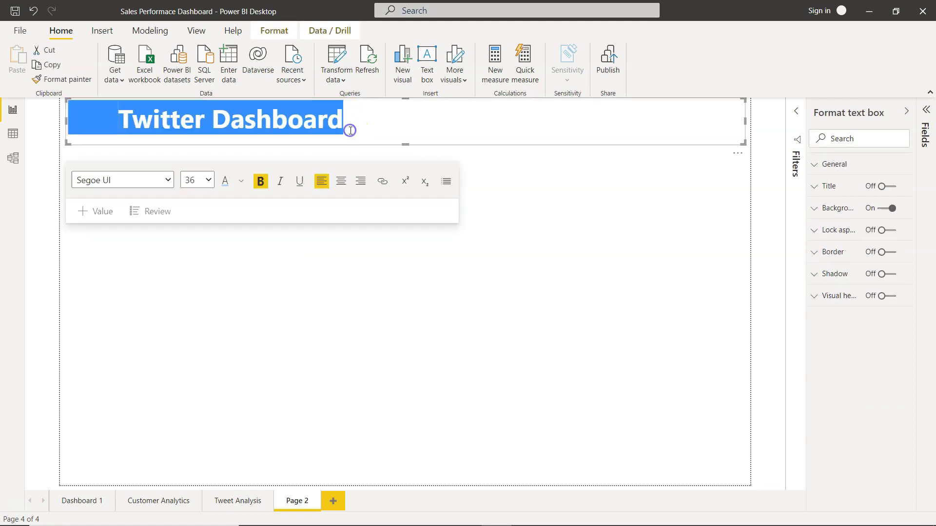
left_click(240, 185)
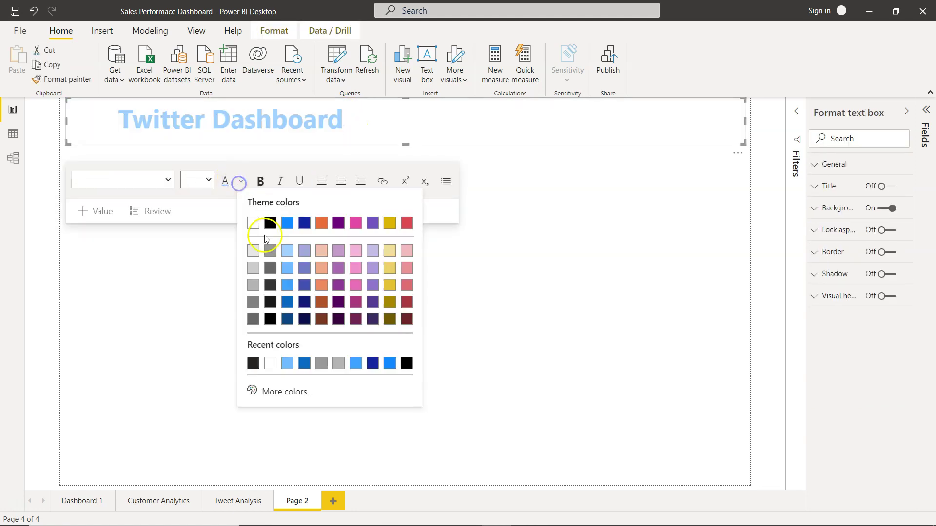
left_click(272, 268)
left_click(355, 143)
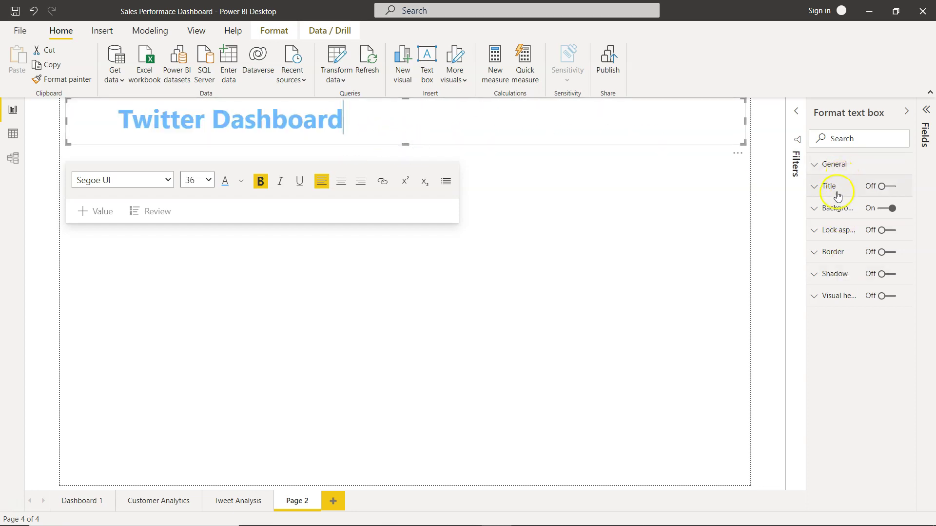
Give the heading text box a light grey background with 60% transparency.
left_click(835, 208)
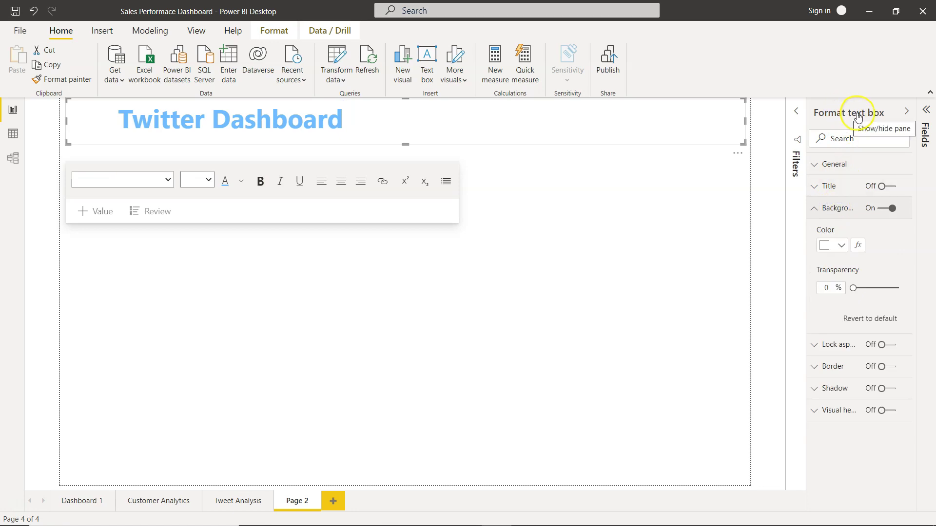
left_click(836, 246)
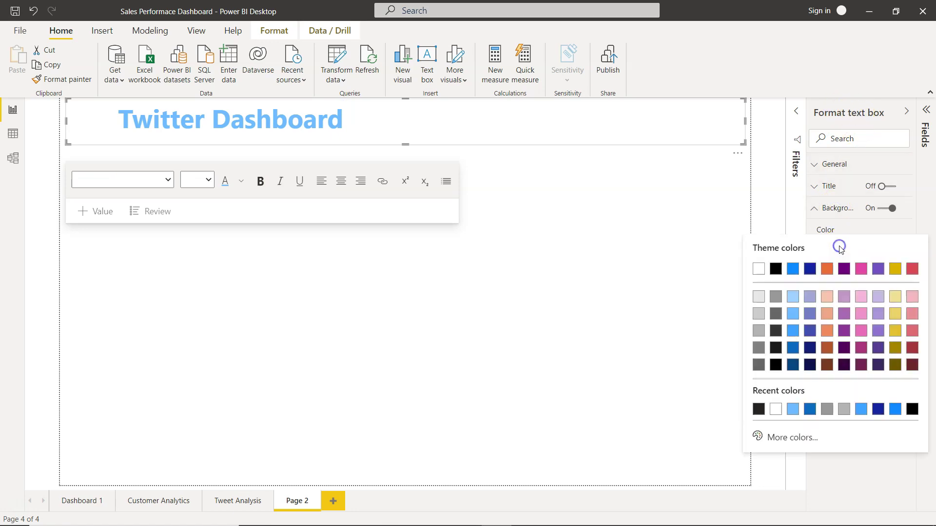
left_click(760, 295)
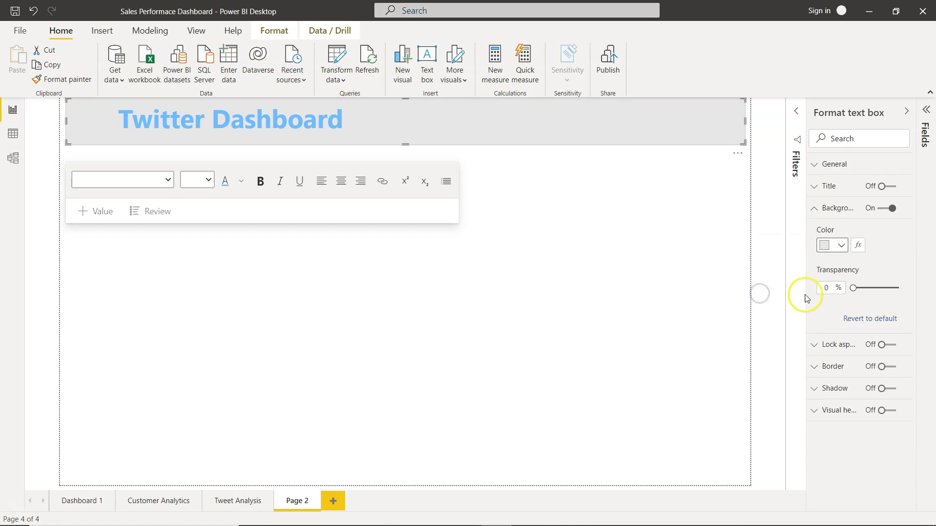
type("60")
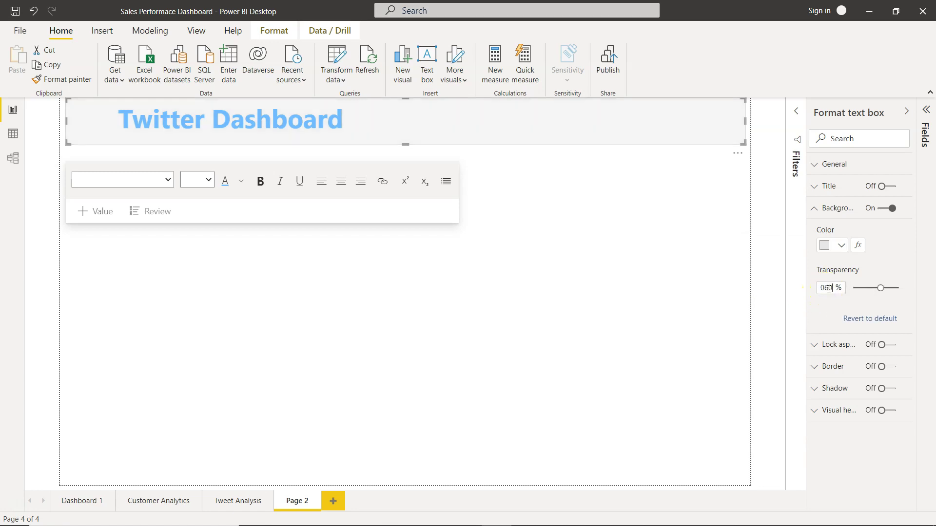
left_click(467, 345)
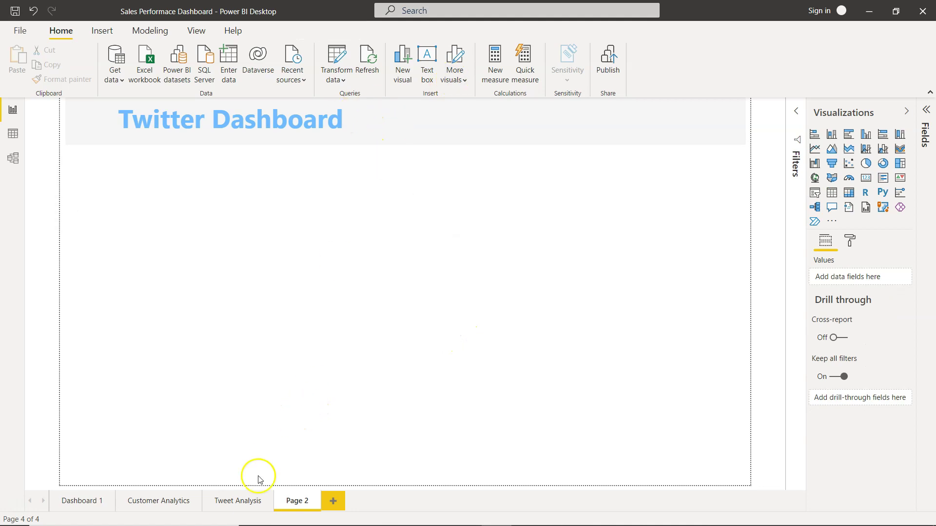
Compare the heading with the one on the Tweet Analysis page and slightly reduce the height of Page 2's heading box to match.
left_click(247, 498)
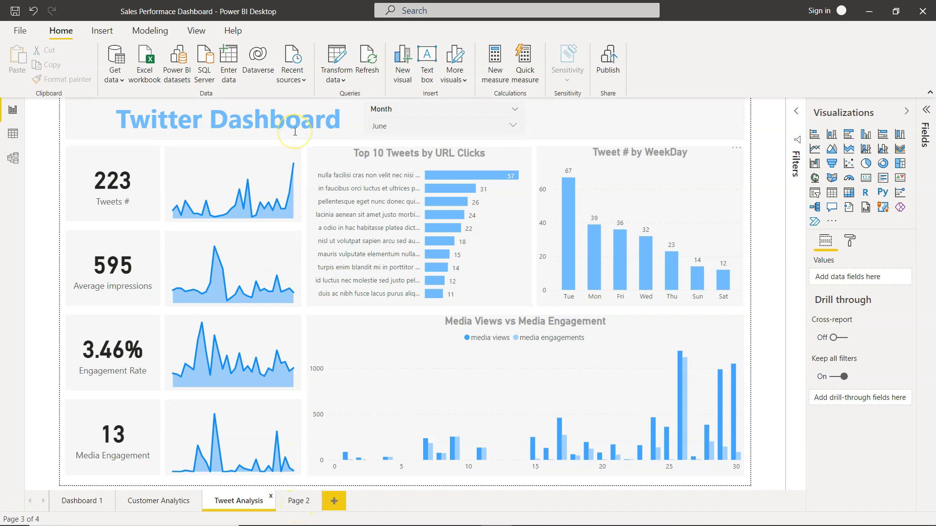
left_click(285, 501)
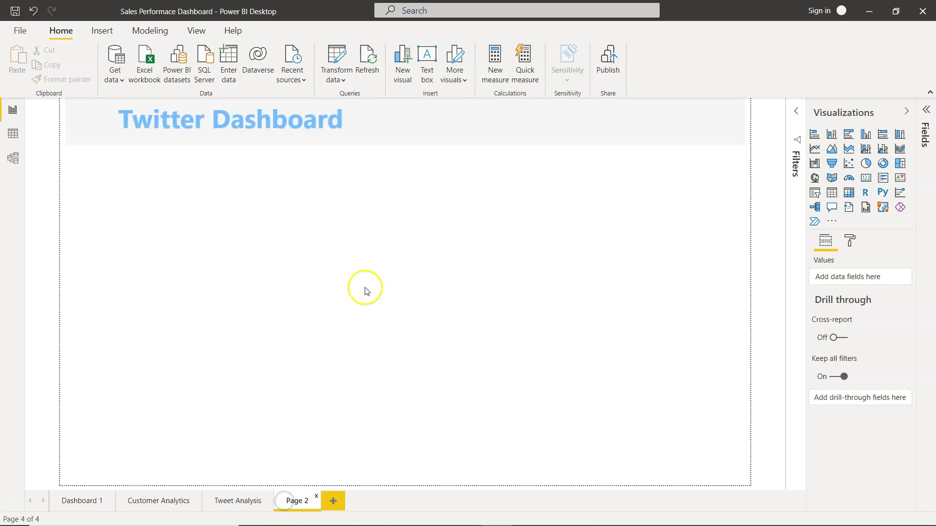
left_click(407, 145)
left_click_drag(405, 145, 409, 138)
left_click(509, 164)
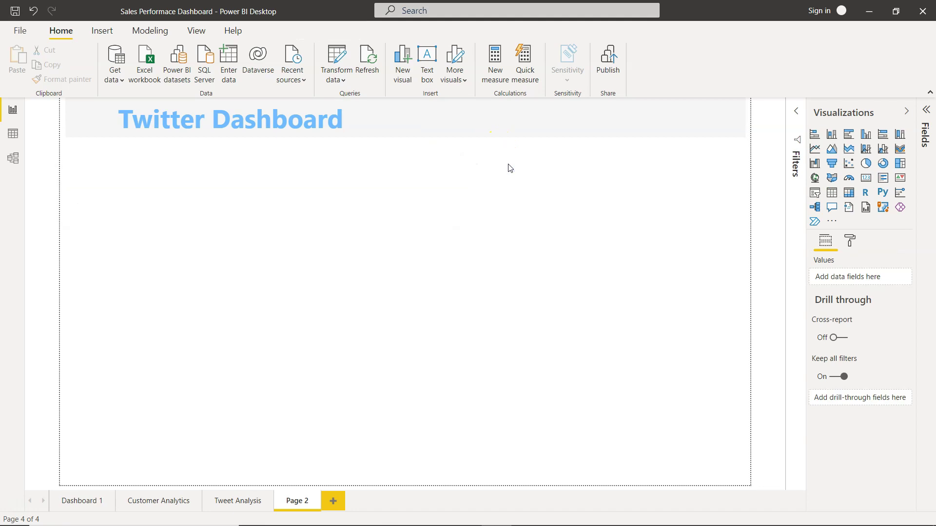
Check the Month slicer on the Tweet Analysis page, add a blank slicer to Page 2 and narrow it to about a fifth of the page width.
left_click(241, 503)
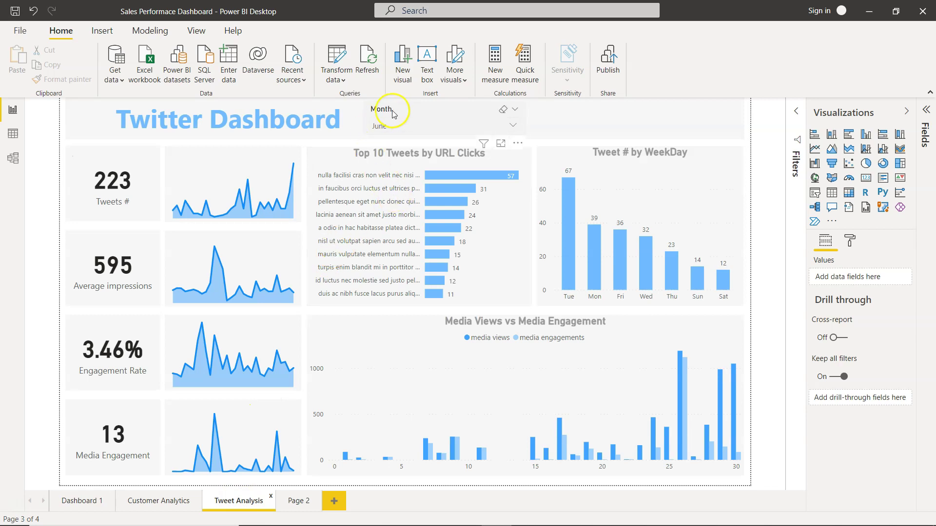
left_click(298, 502)
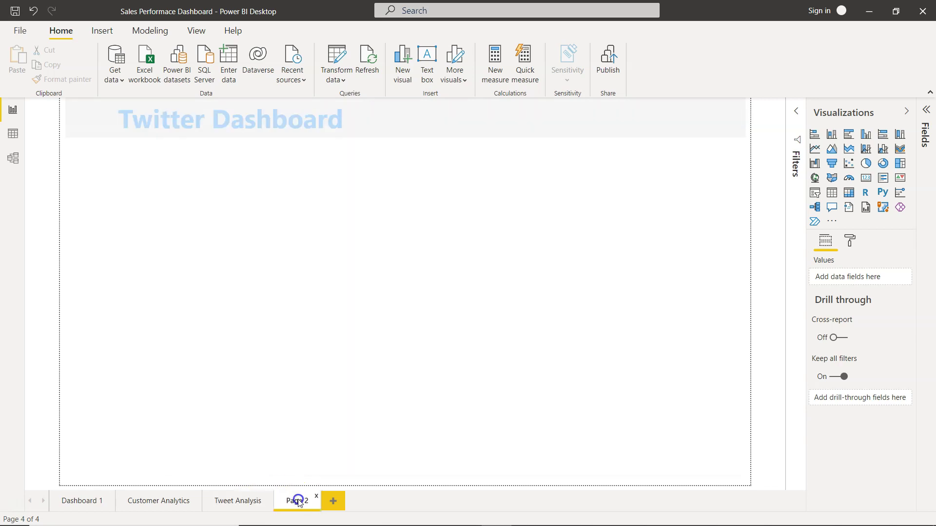
left_click(815, 194)
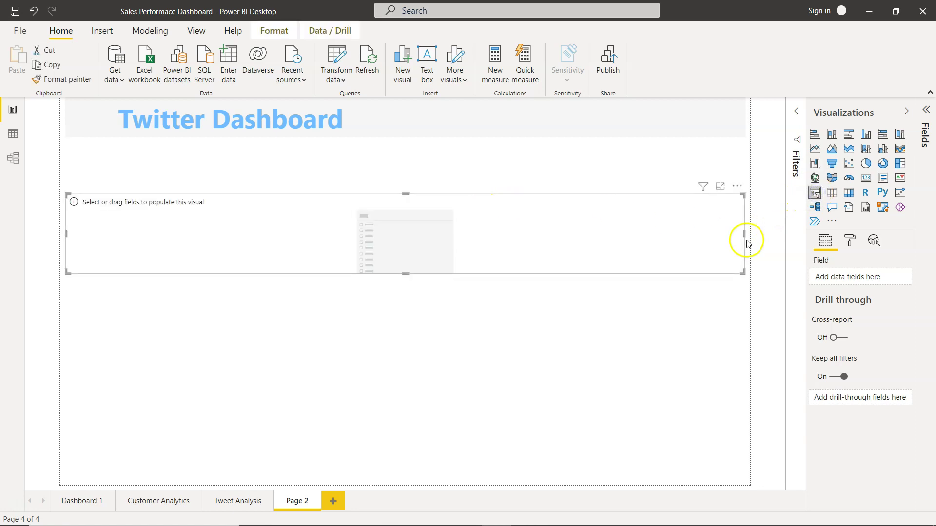
left_click_drag(743, 234, 211, 223)
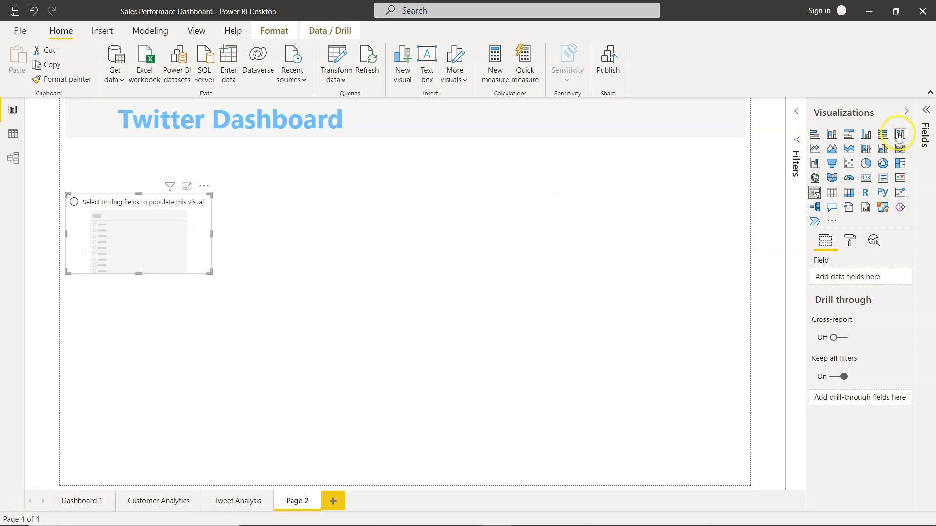
Populate the slicer with Month from the time.1 date hierarchy of the SocialMedia table.
left_click(925, 113)
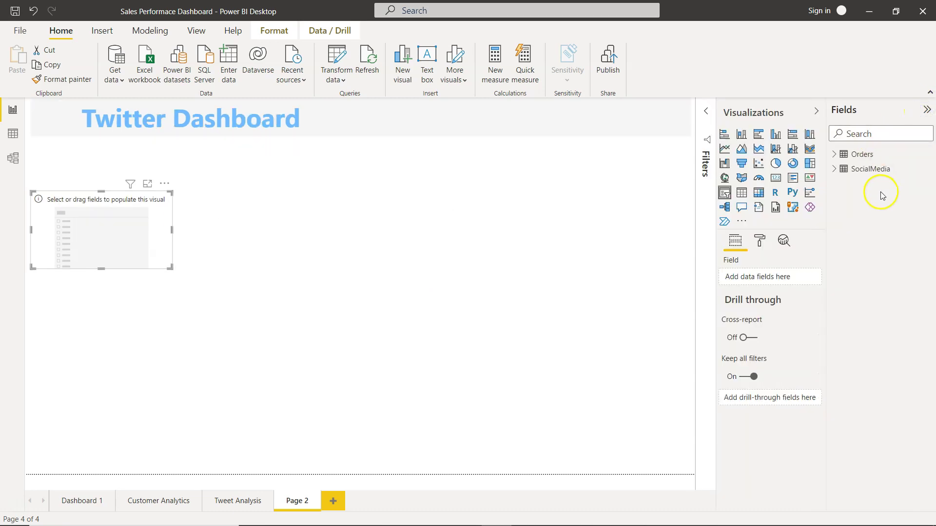
left_click(834, 169)
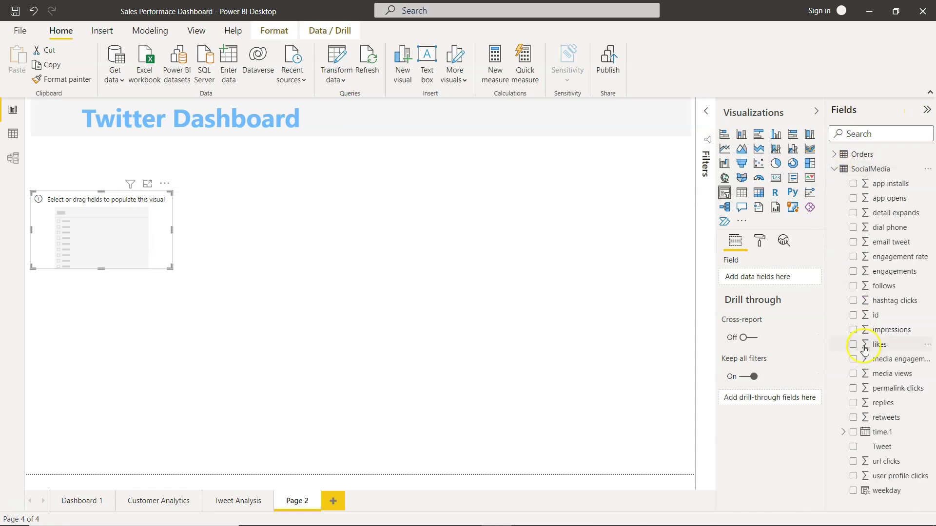
left_click(852, 434)
left_click(844, 433)
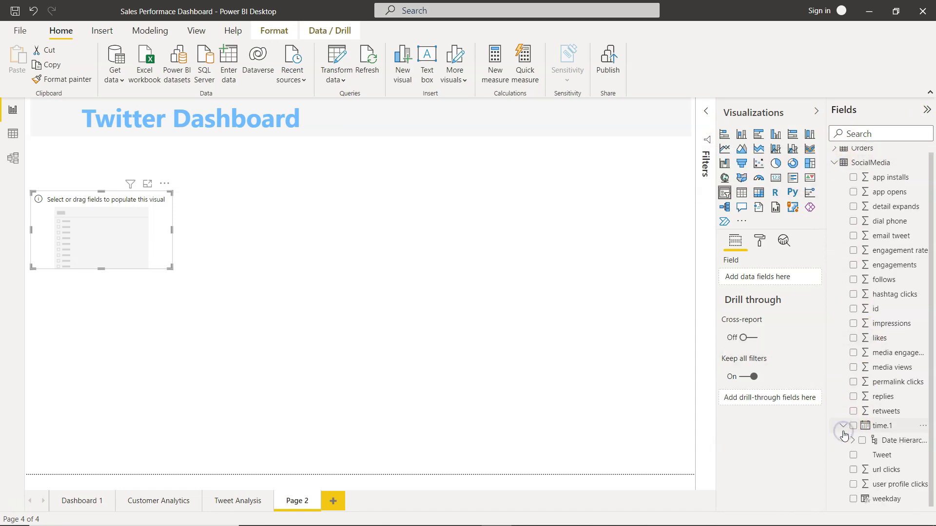
left_click(850, 441)
scroll(853, 438, "down", 3)
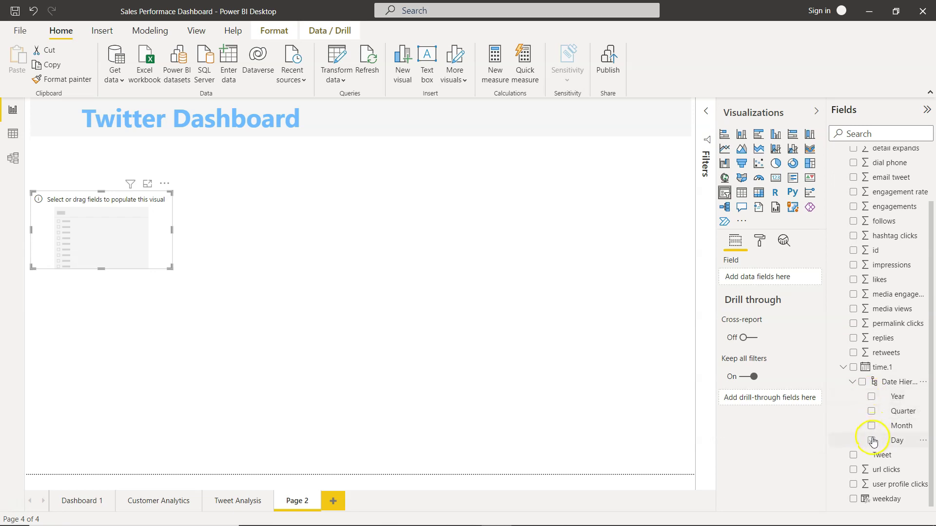
left_click(871, 413)
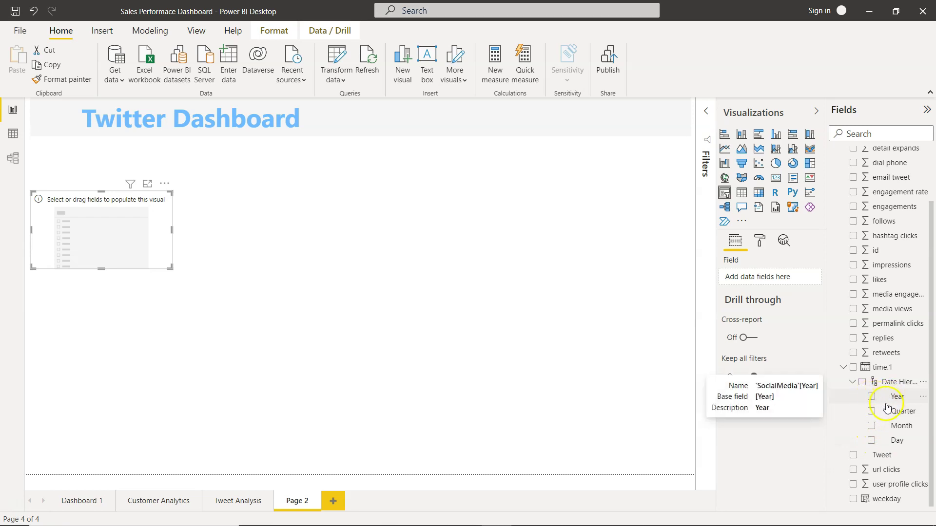
left_click(871, 426)
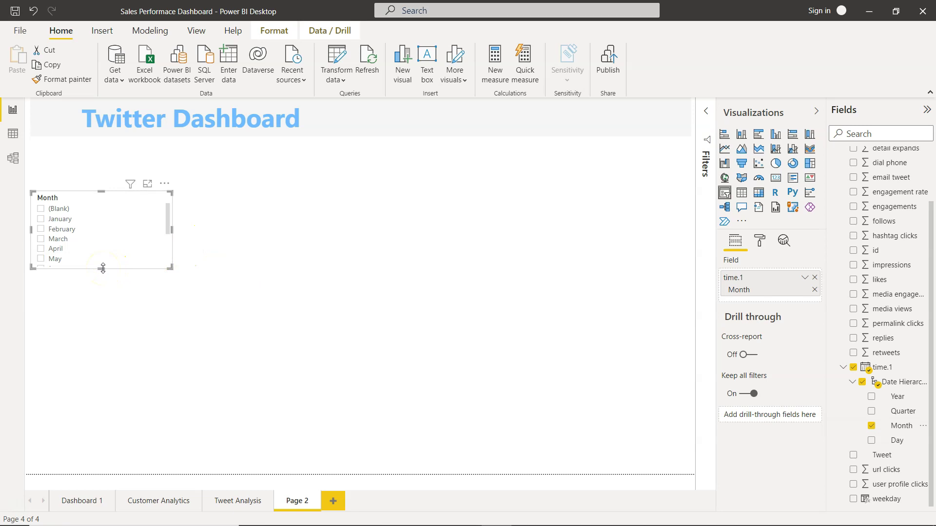
Change the Month slicer to a dropdown, shrink it and place it on the heading band just after the Twitter Dashboard title.
left_click(163, 200)
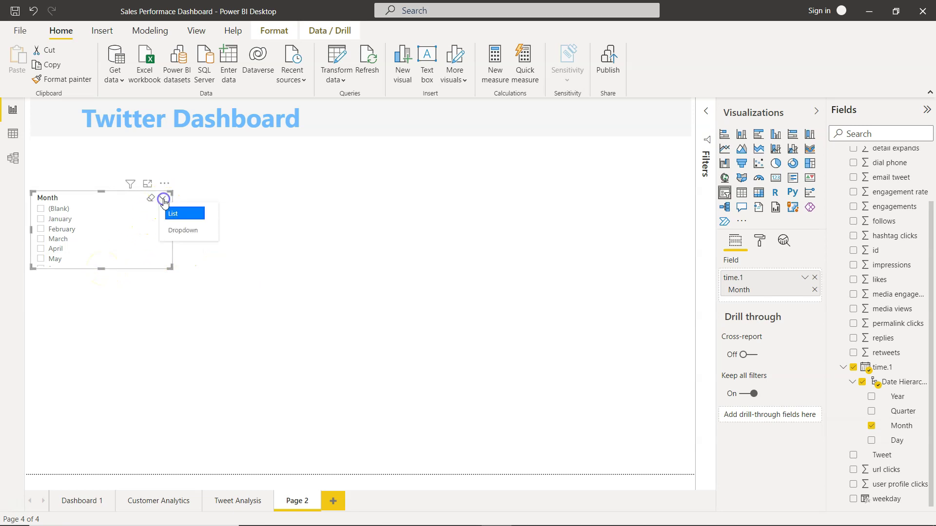
left_click(183, 230)
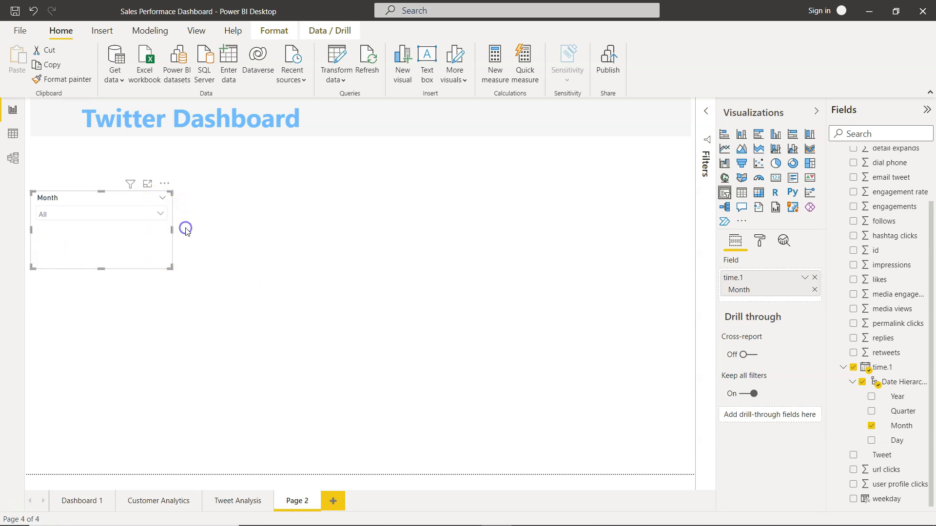
left_click_drag(99, 267, 104, 228)
left_click_drag(174, 208, 374, 112)
left_click(512, 286)
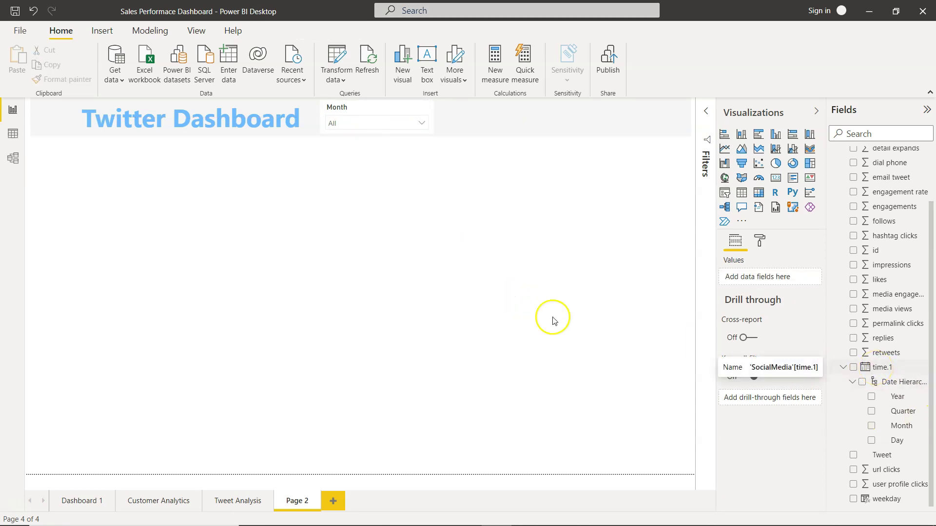
Examine the columns of the SocialMedia table in the data view, through to time.1 and weekday.
left_click(13, 134)
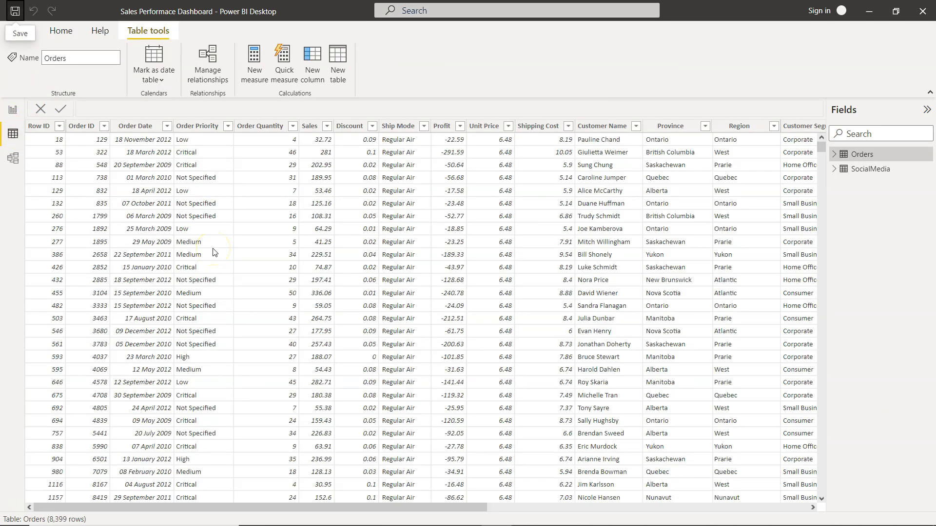
left_click(893, 169)
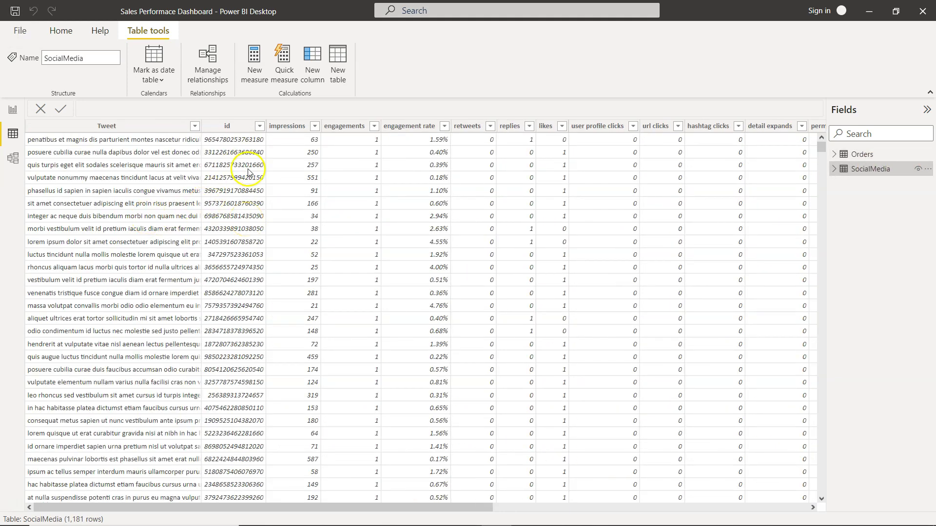
left_click_drag(468, 507, 820, 480)
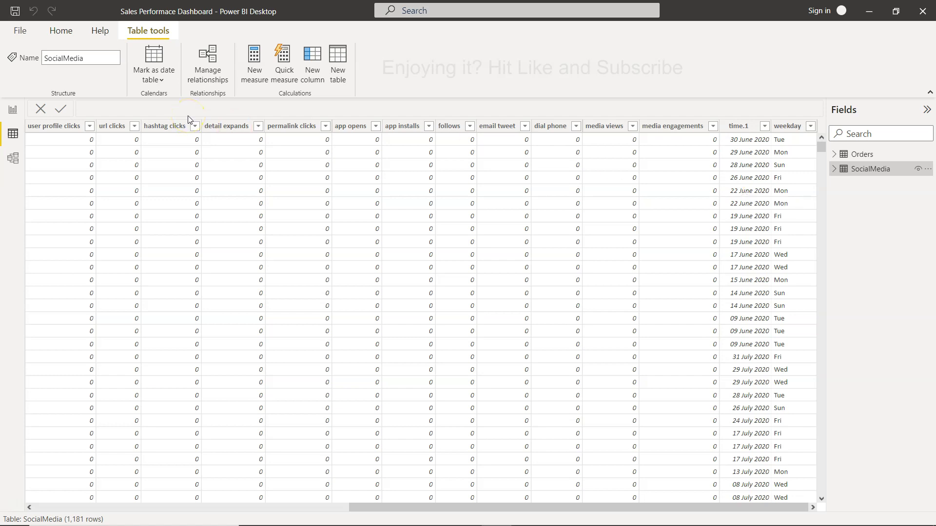
Open the SocialMedia query in Power Query Editor and review its Split Column by Delimiter, Changed Type1 and Parsed Date steps.
left_click(62, 31)
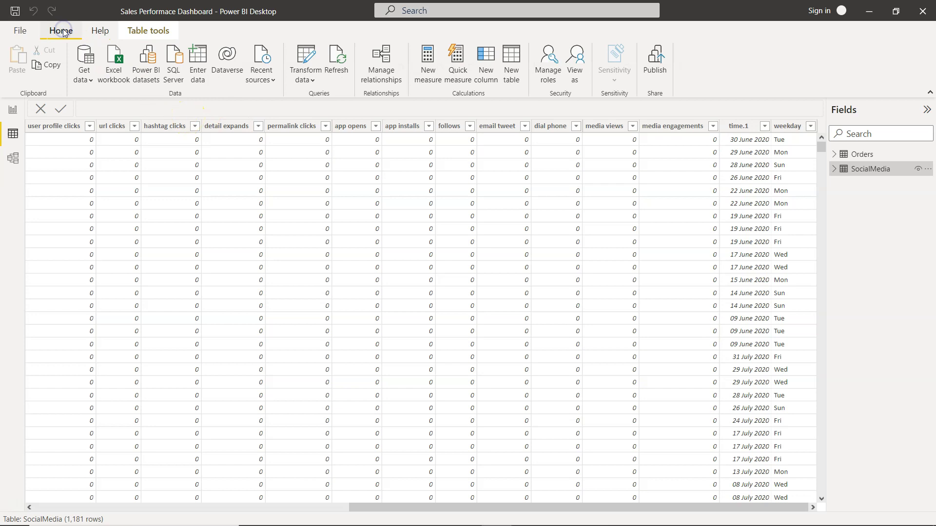
left_click(365, 105)
left_click(310, 77)
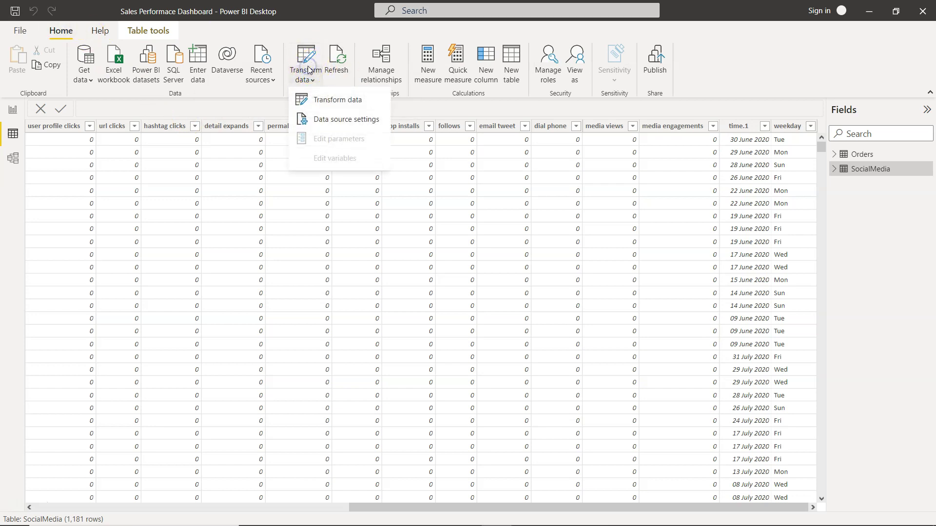
left_click(343, 101)
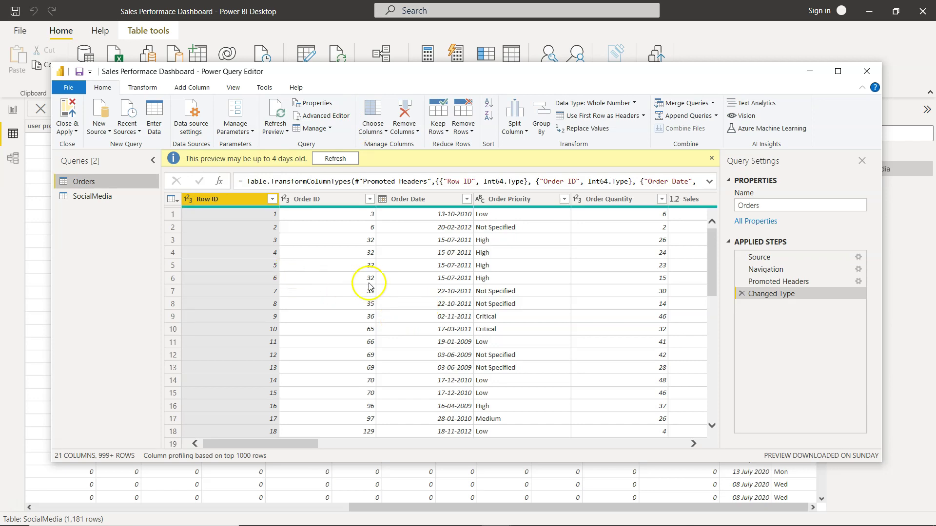
left_click(113, 198)
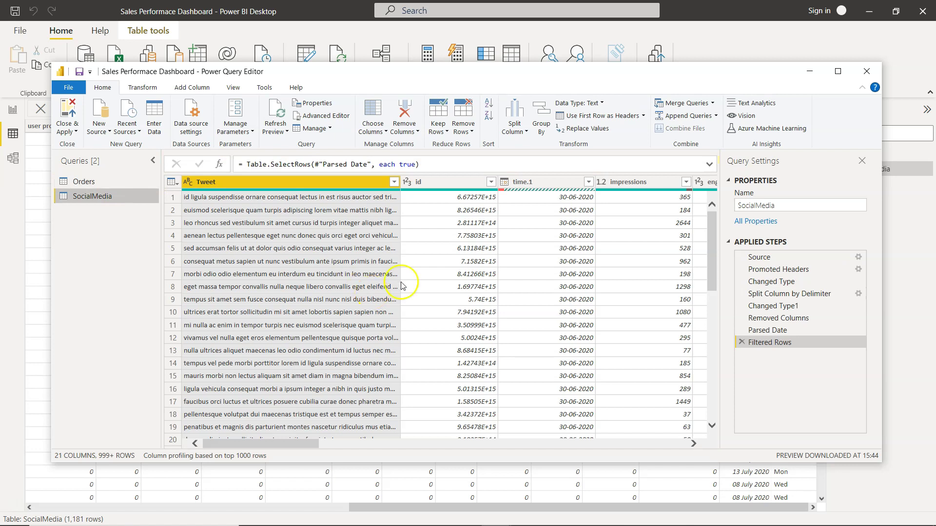
left_click(782, 296)
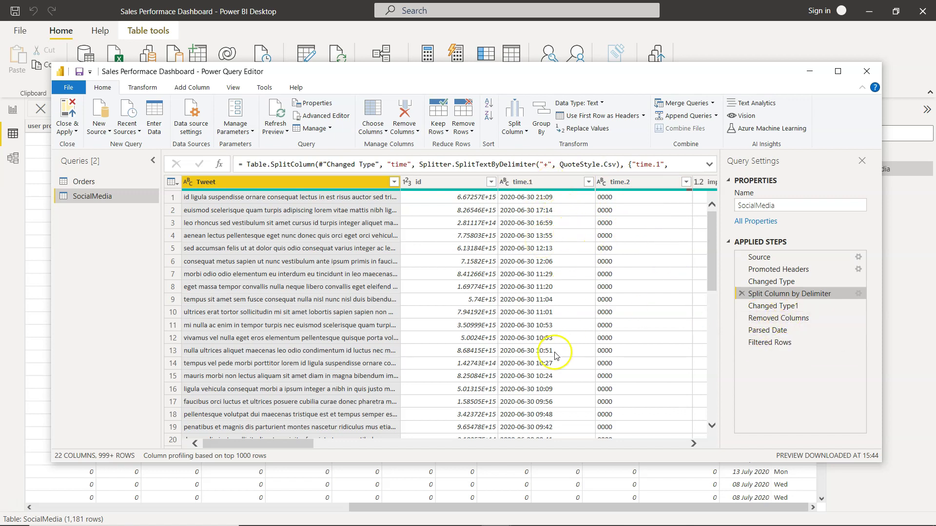
left_click(786, 306)
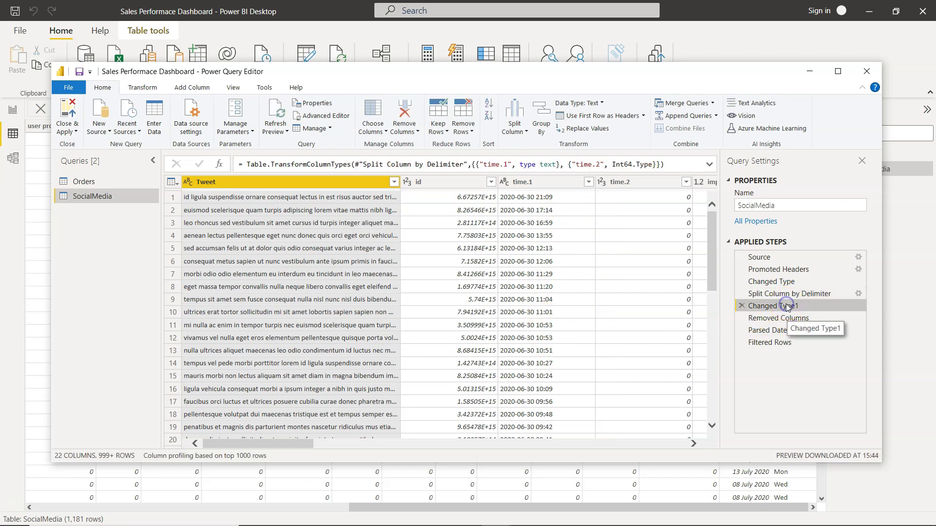
left_click(777, 331)
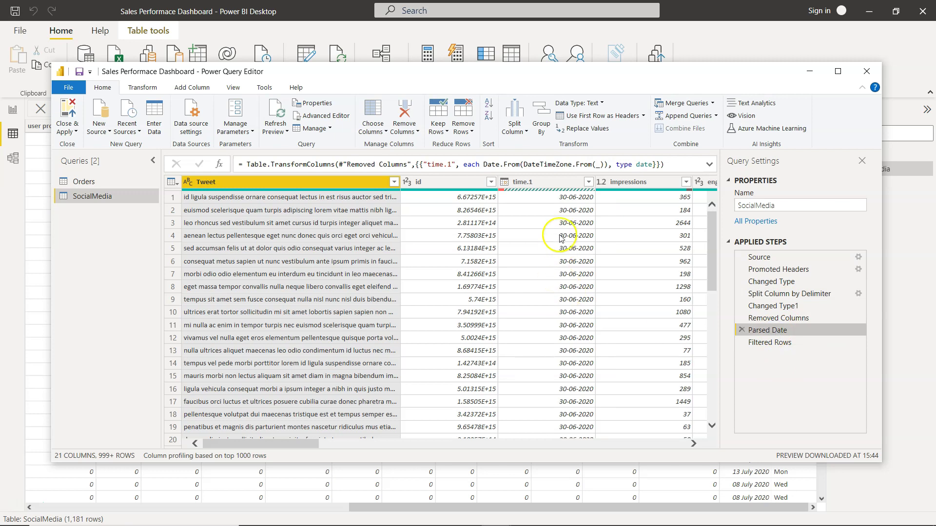
Examine the data type choices and date transformations available for the time.1 column at the Parsed Date step.
left_click(555, 183)
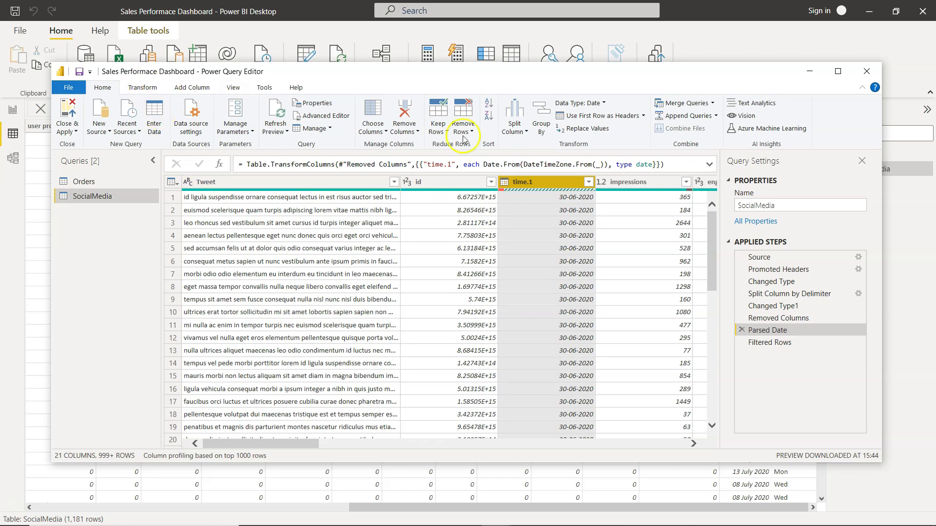
left_click(598, 104)
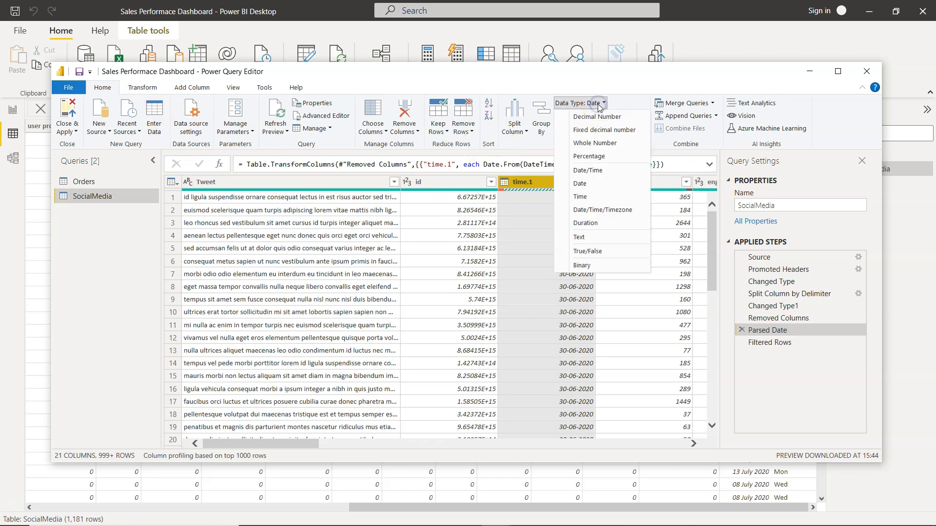
left_click(599, 104)
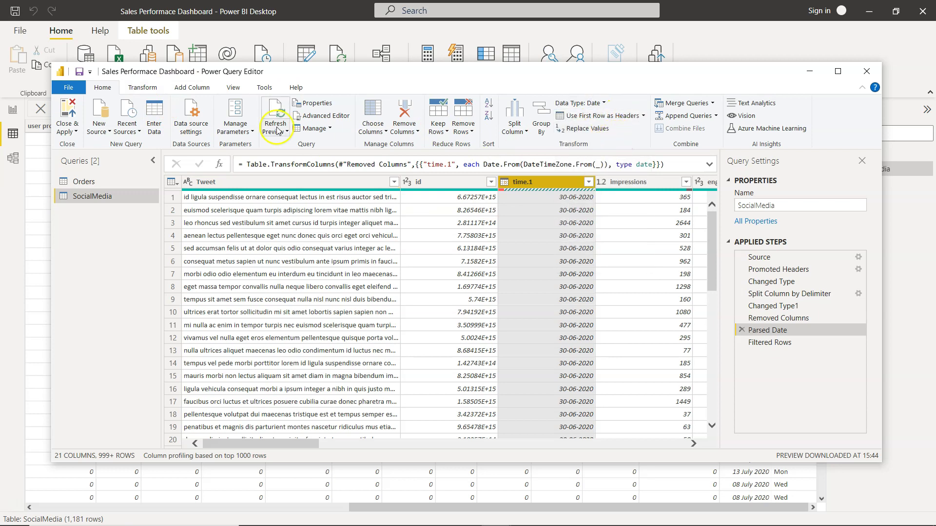
left_click(149, 84)
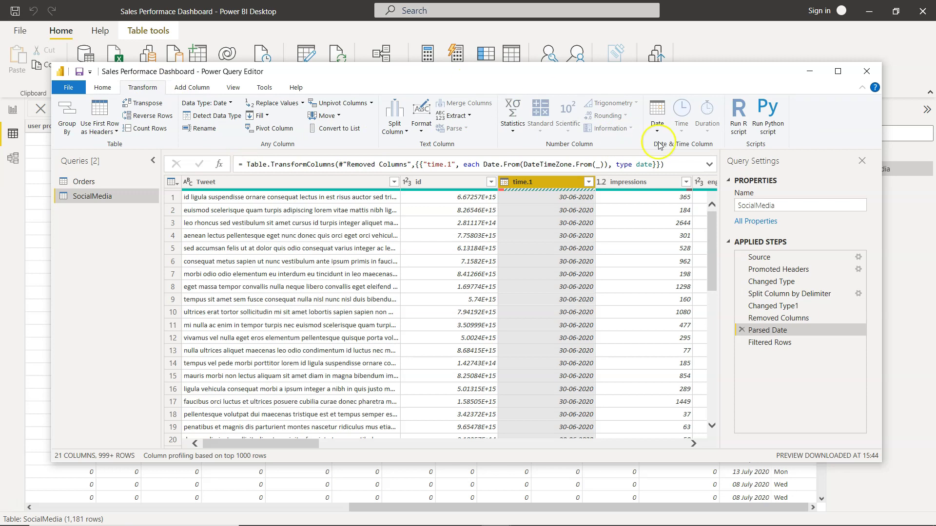
left_click(658, 128)
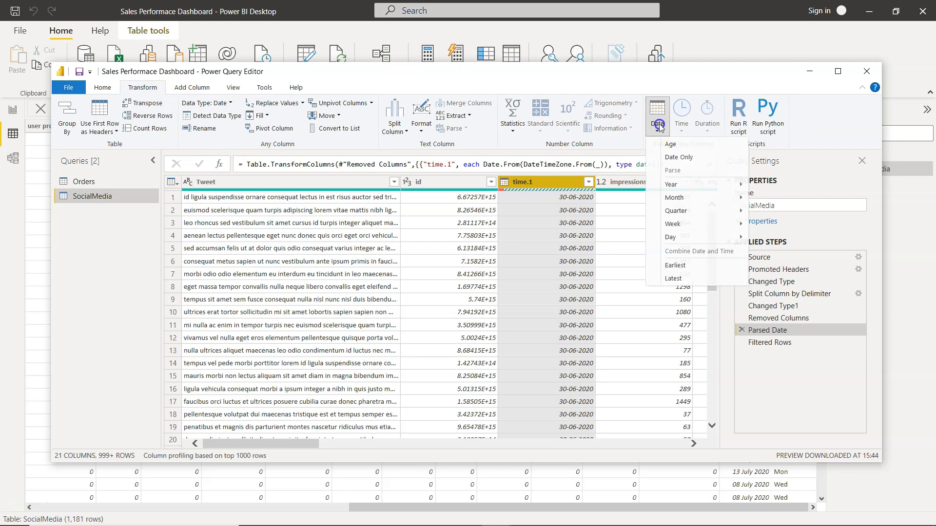
left_click(658, 126)
left_click(192, 88)
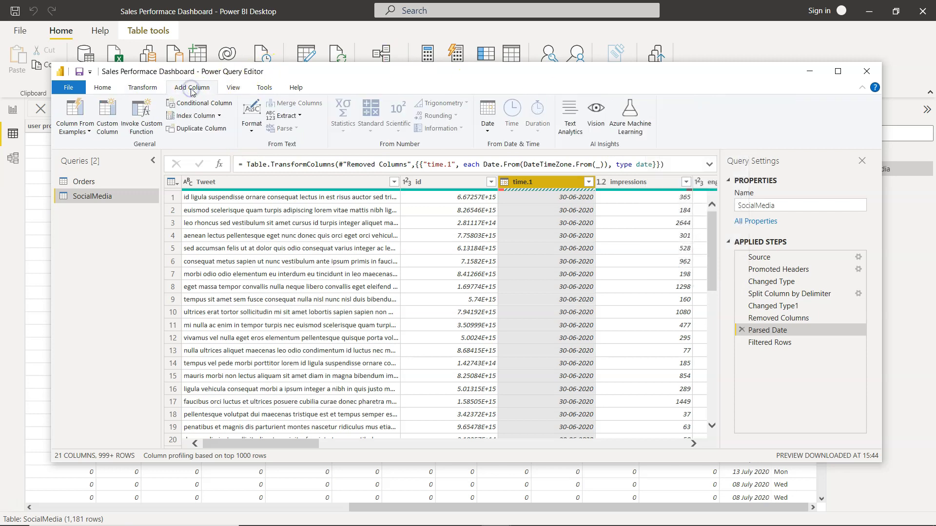
left_click(233, 87)
left_click(102, 87)
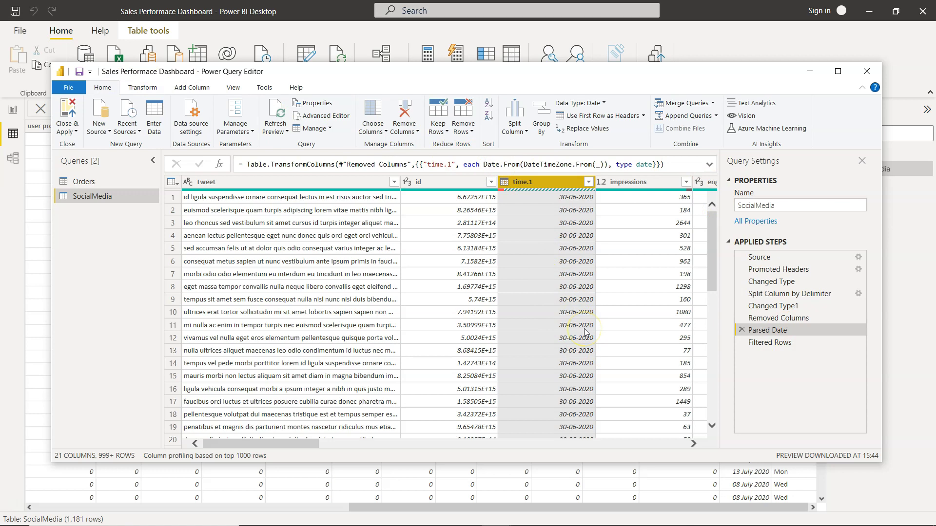
Inspect the filter values of the time.1 column at the Filtered Rows step and leave the filter unchanged.
left_click(767, 344)
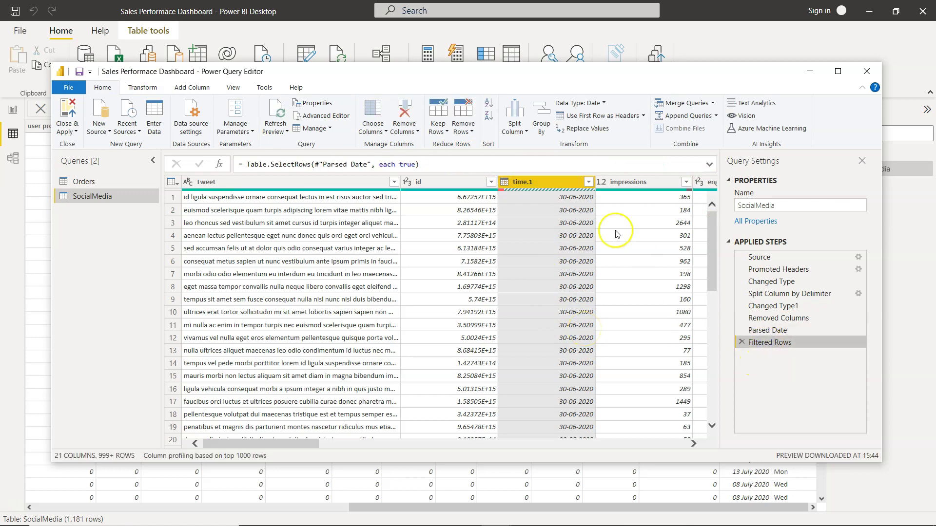
left_click(589, 182)
scroll(580, 341, "down", 10)
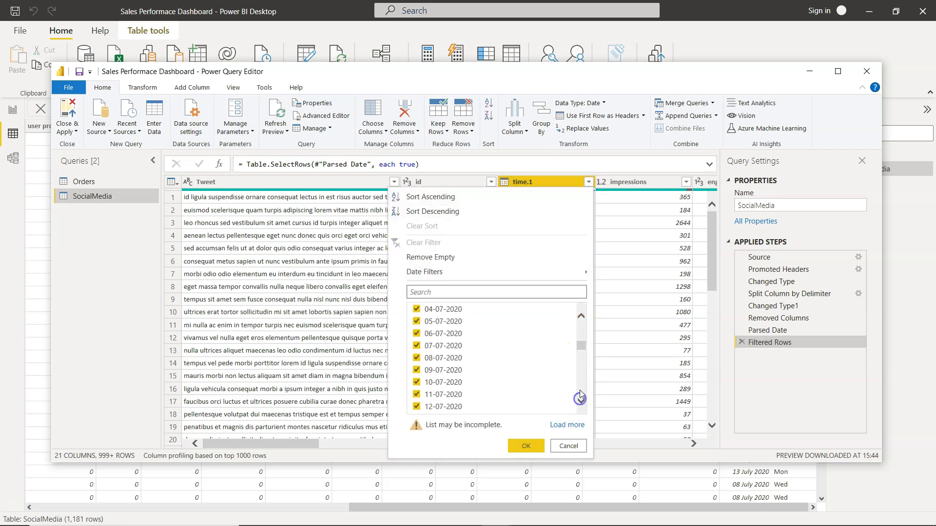
left_click_drag(580, 349, 580, 306)
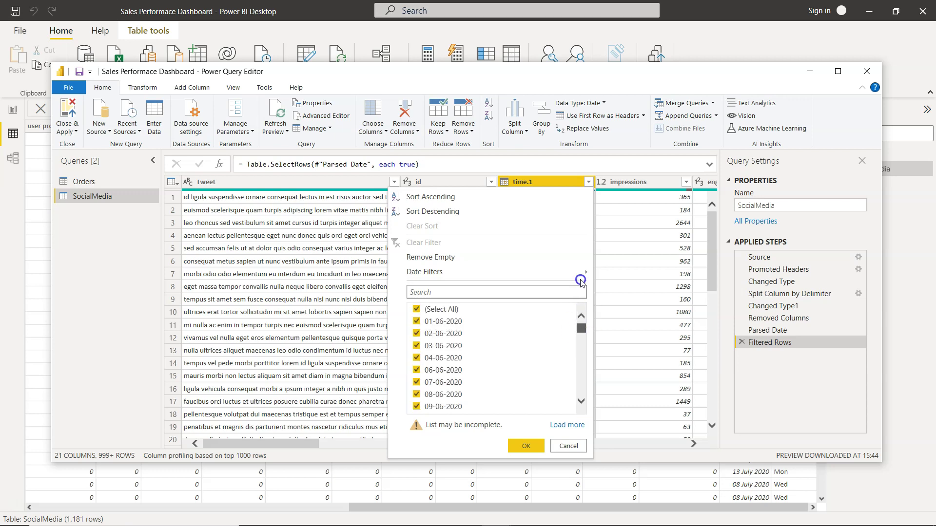
left_click(568, 446)
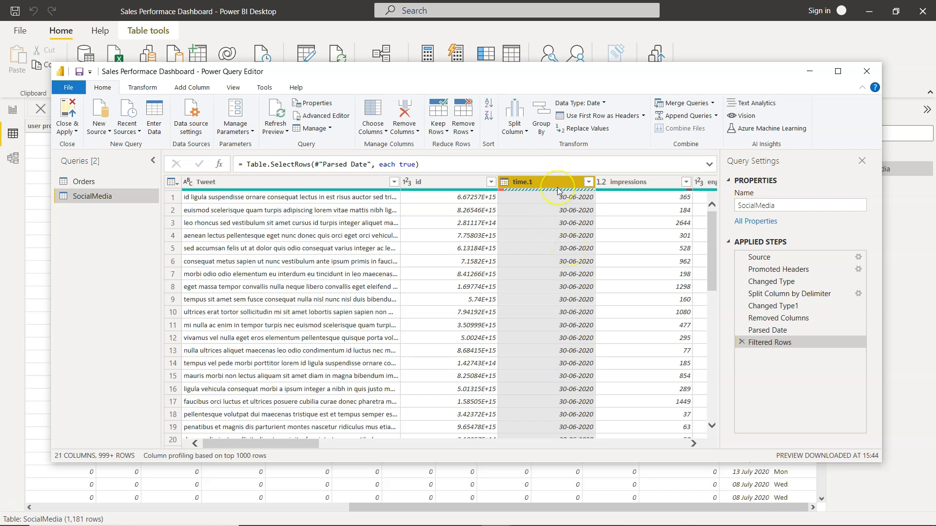
Revisit the Parsed Date step, close Power Query Editor and return to the report view.
left_click(787, 307)
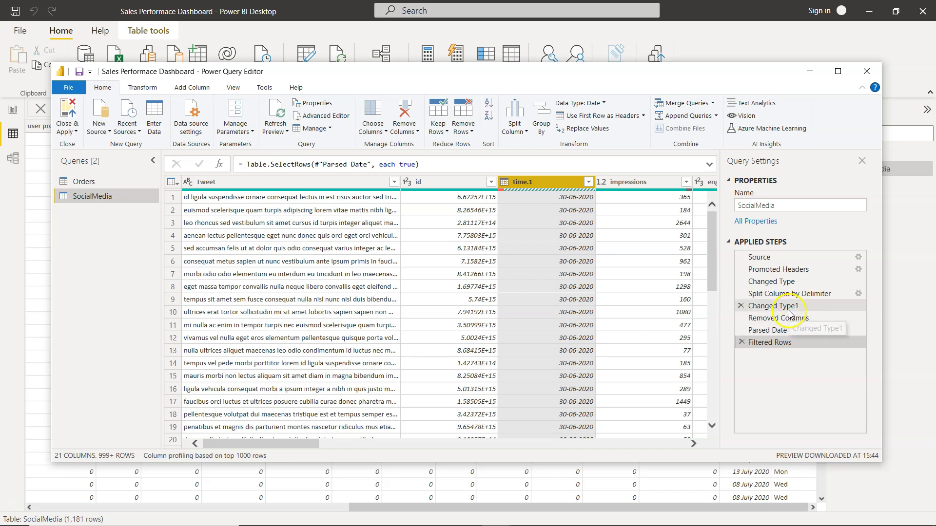
left_click(785, 332)
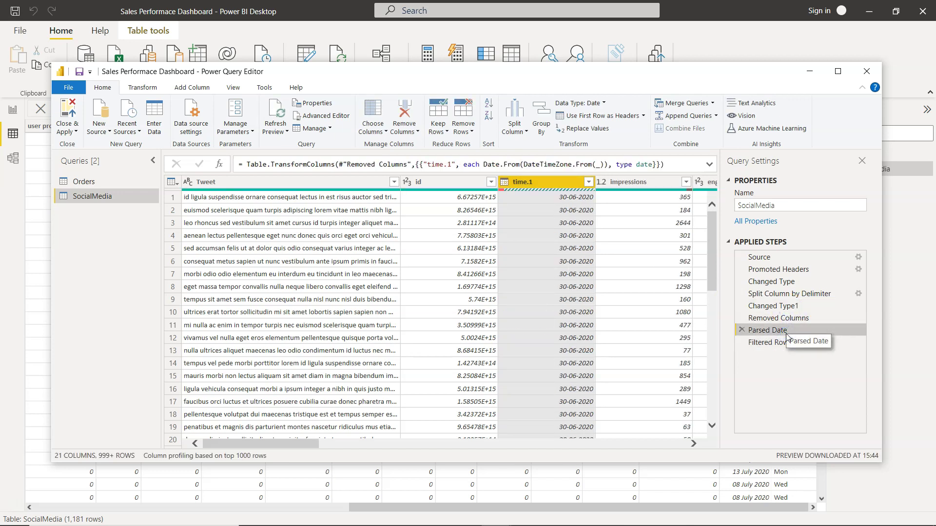
left_click(867, 71)
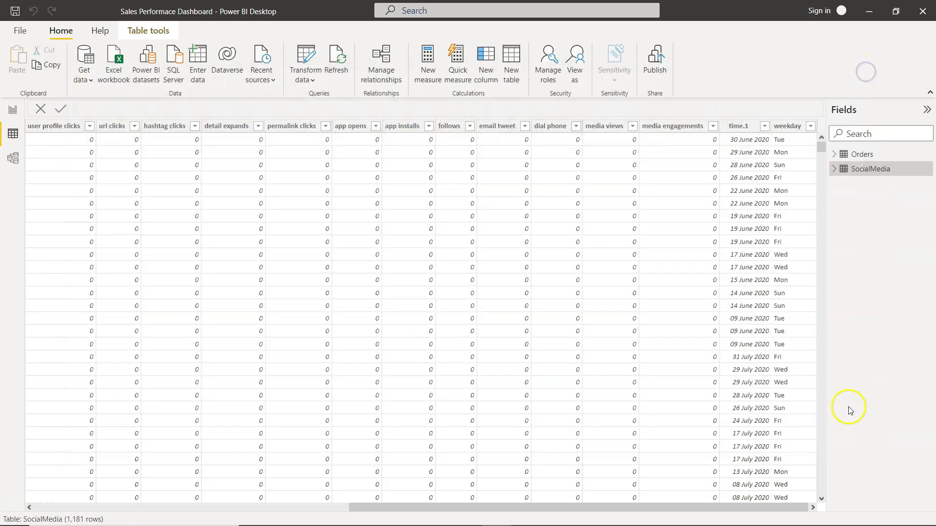
left_click(12, 111)
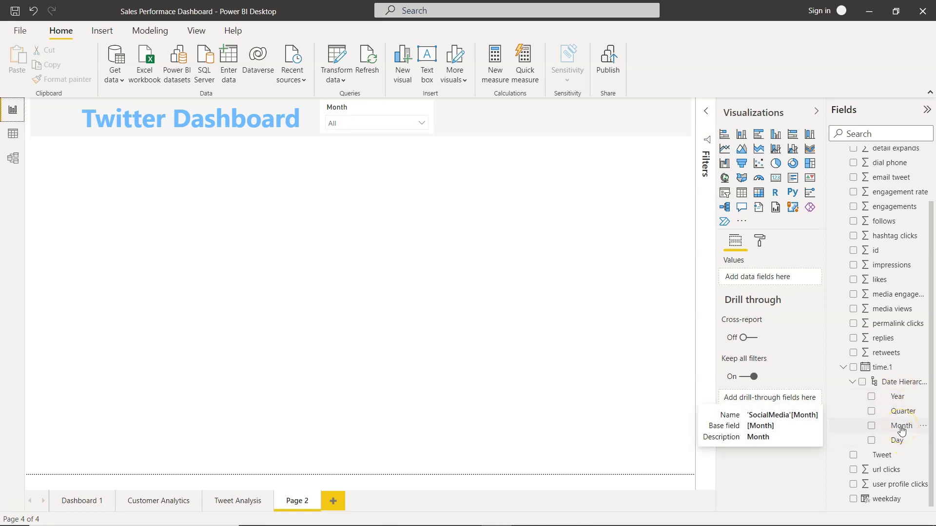
Give the Month slicer a light grey, partly transparent background to blend with the heading band, and check its dropdown list.
left_click(501, 318)
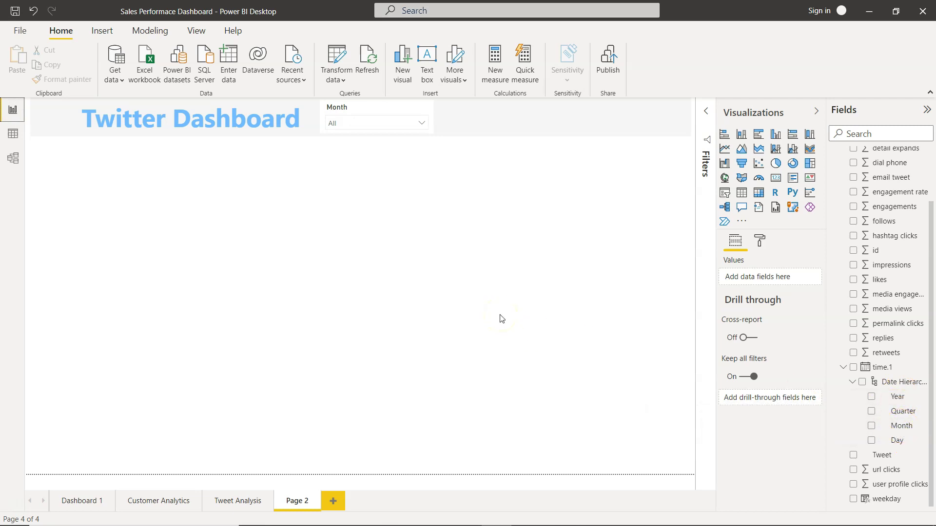
left_click(371, 111)
left_click(759, 241)
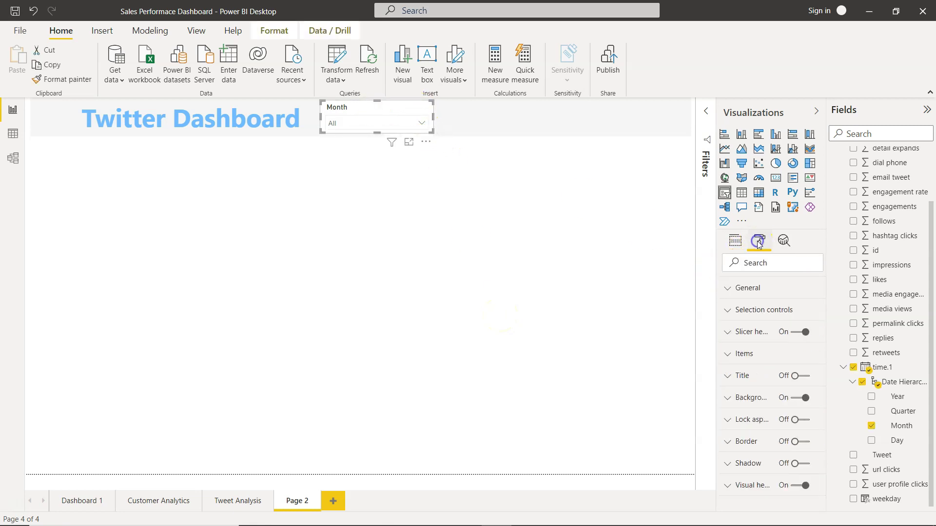
left_click(728, 400)
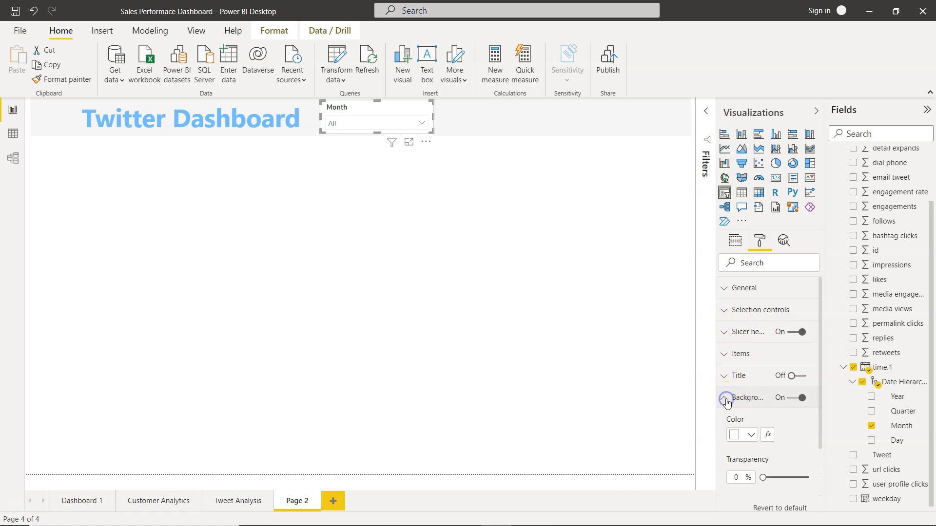
left_click(746, 436)
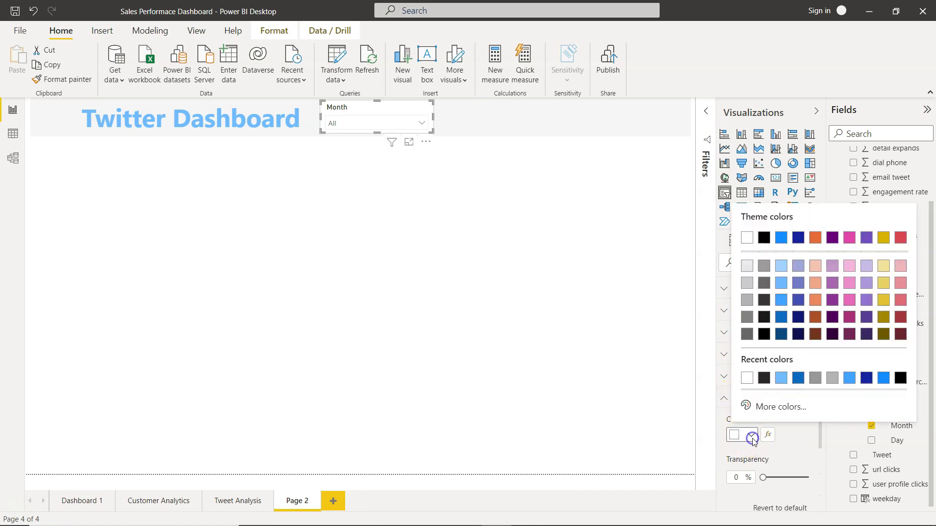
left_click(747, 266)
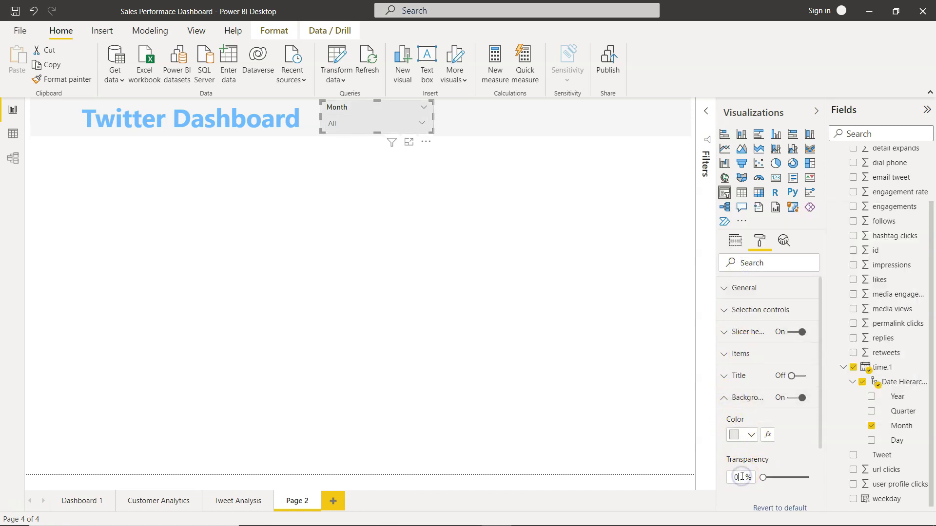
left_click(652, 443)
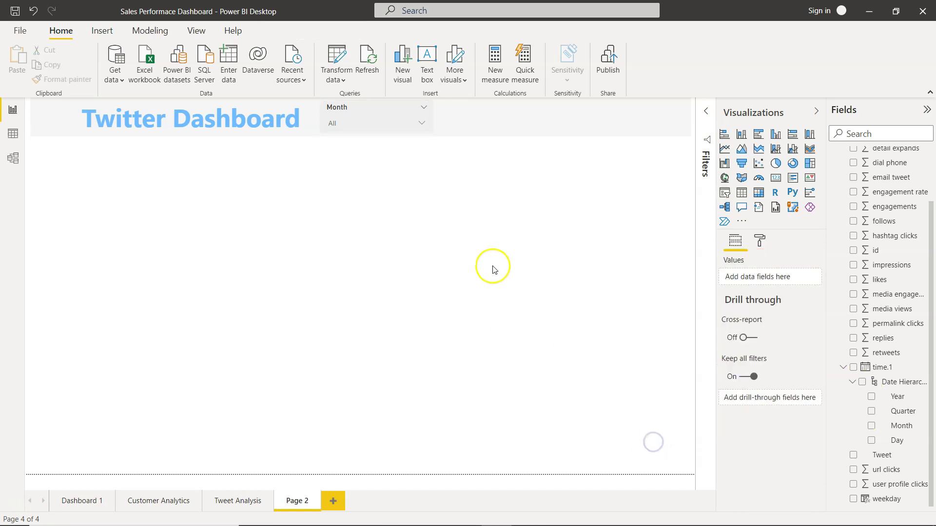
left_click(422, 123)
left_click(424, 123)
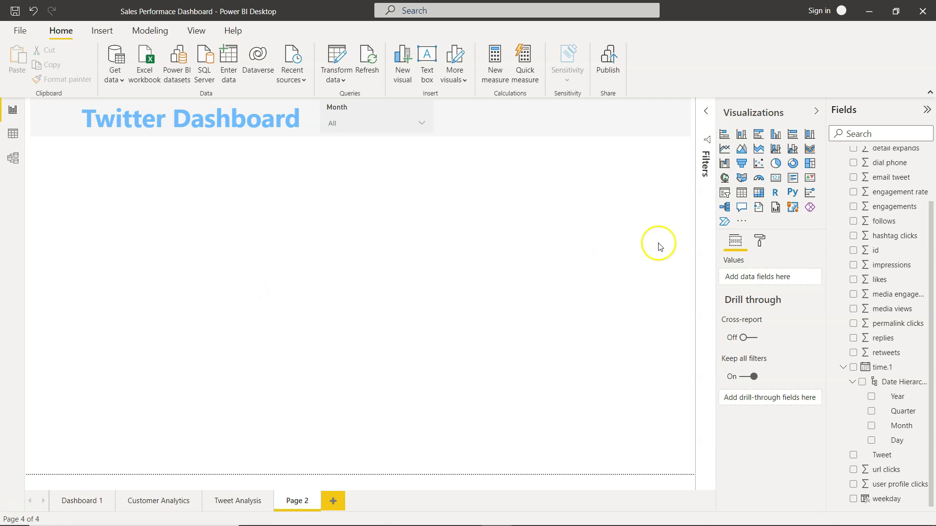
Add a small card visual beneath the heading at the page's left edge, showing the Count of Tweet.
left_click(776, 177)
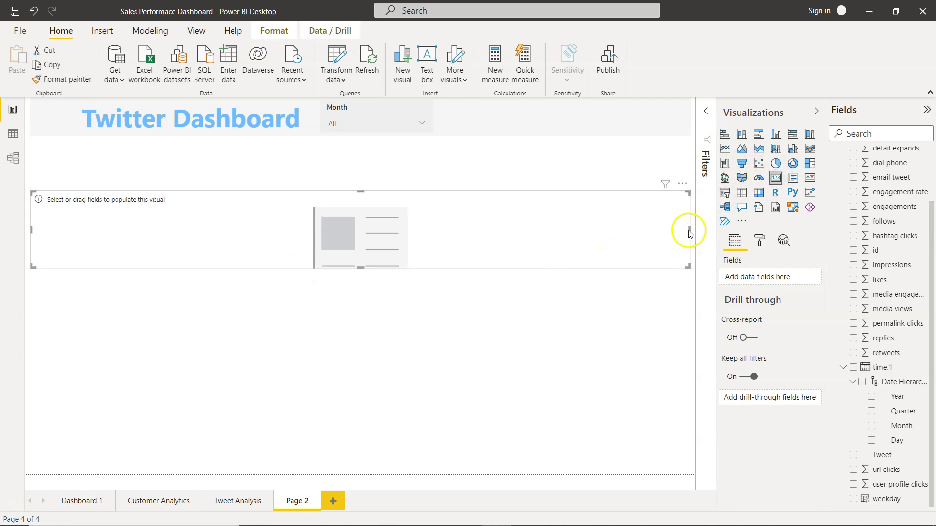
left_click_drag(691, 229, 97, 194)
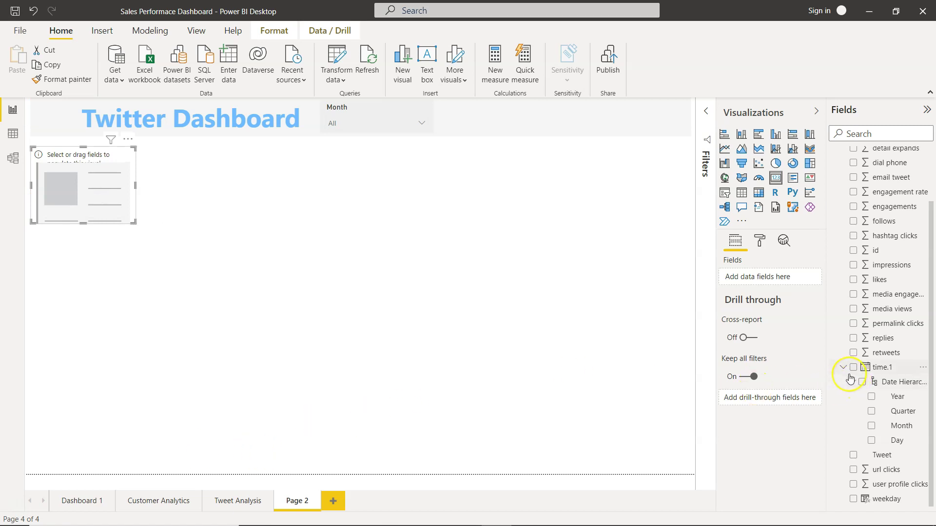
left_click(854, 457)
left_click(804, 278)
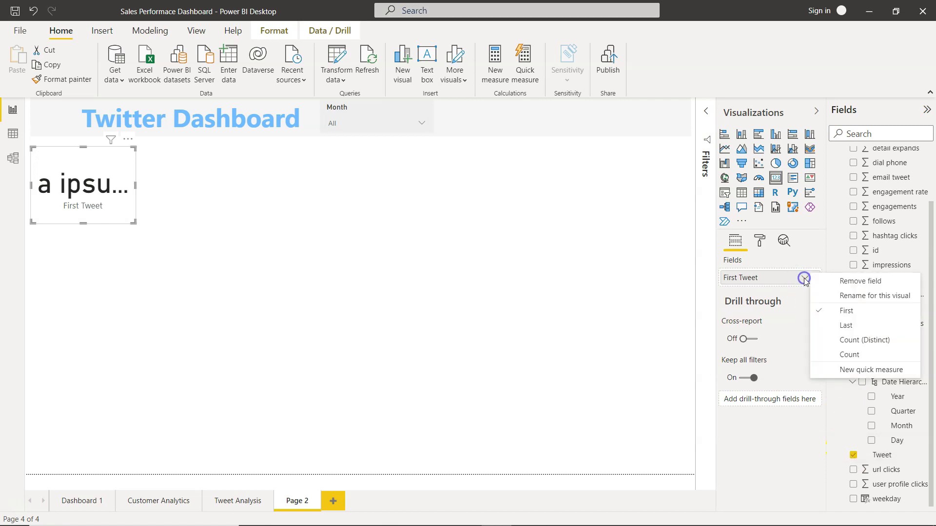
left_click(848, 355)
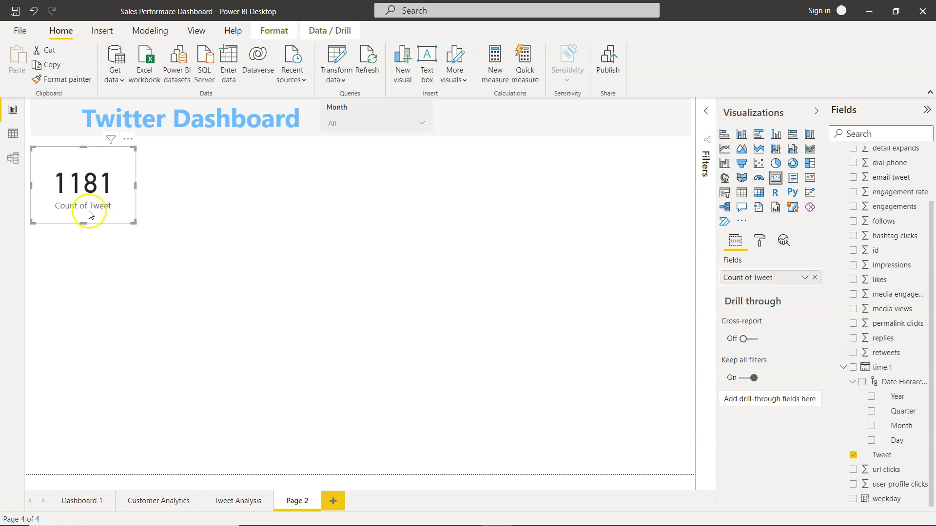
Check the month used on the Tweet Analysis page and filter Page 2 to June with the Month slicer.
left_click(236, 503)
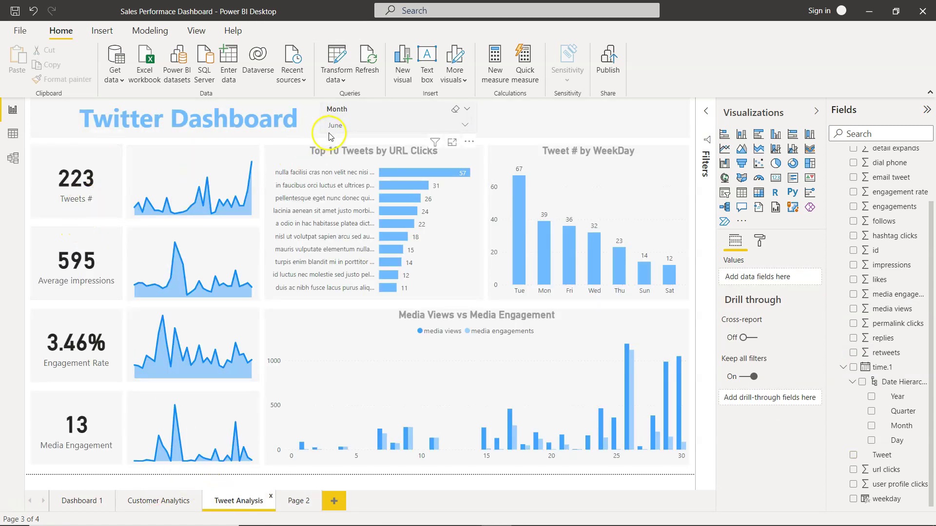
left_click(294, 506)
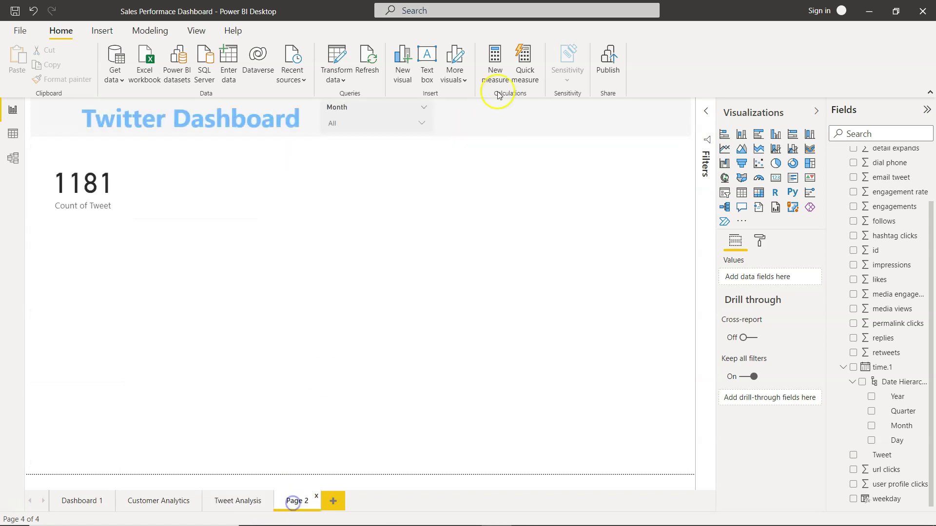
left_click(421, 123)
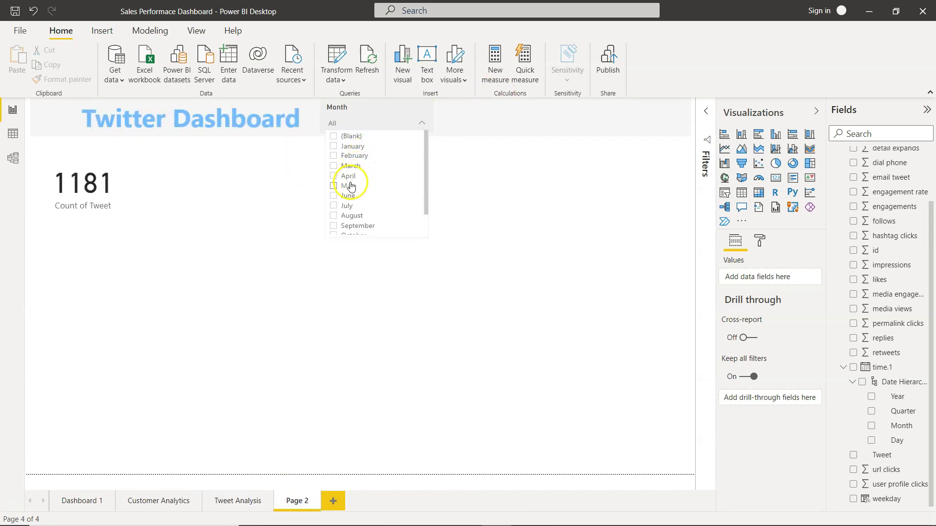
left_click(333, 197)
left_click(295, 251)
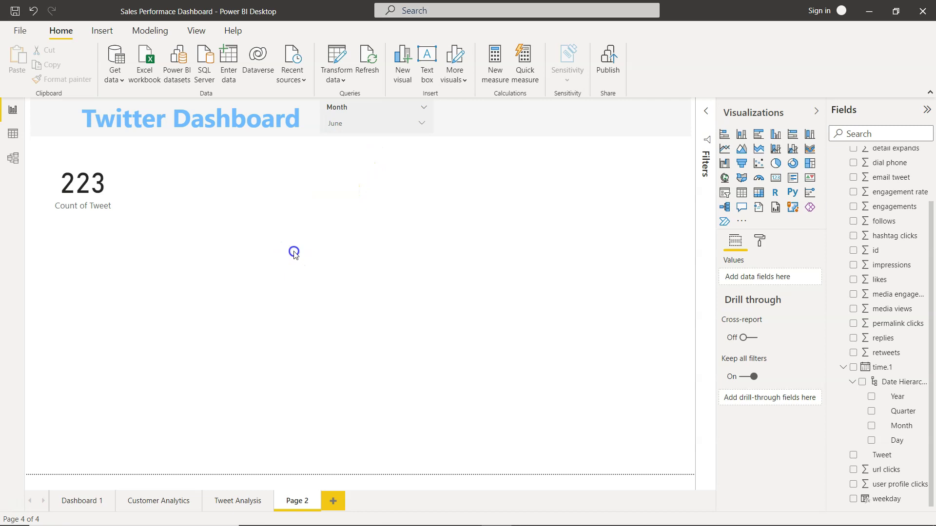
Compare with the tweet count card on the Tweet Analysis page and make the Page 2 card's data label bold.
left_click(239, 501)
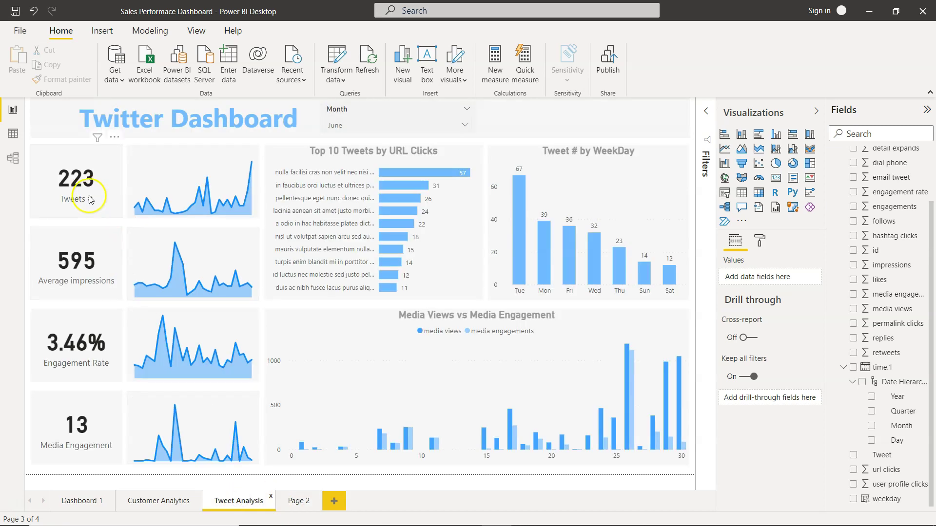
left_click(100, 198)
left_click(293, 502)
left_click(104, 184)
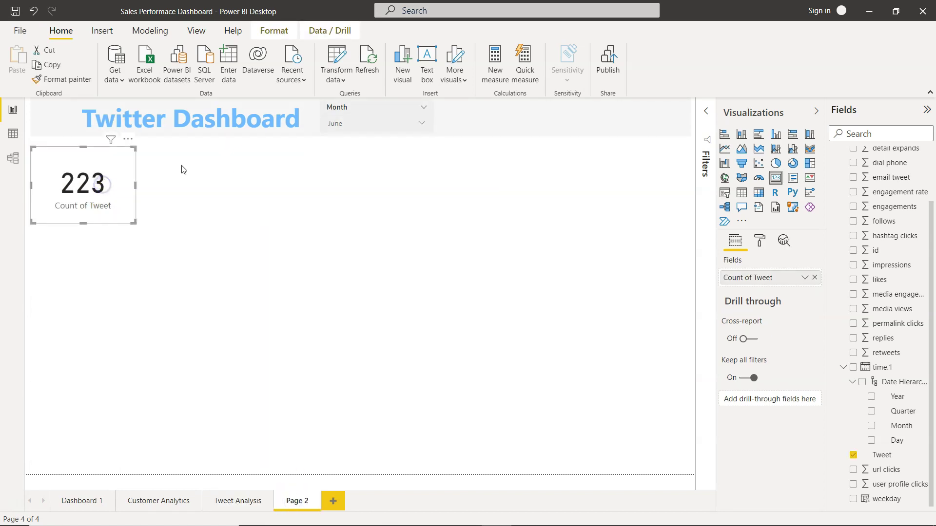
left_click(760, 240)
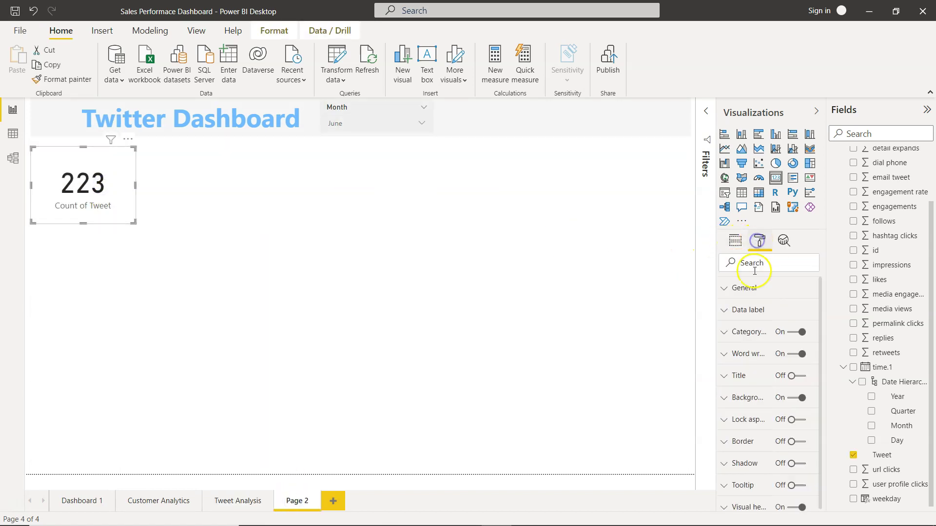
left_click(743, 312)
scroll(761, 428, "down", 1)
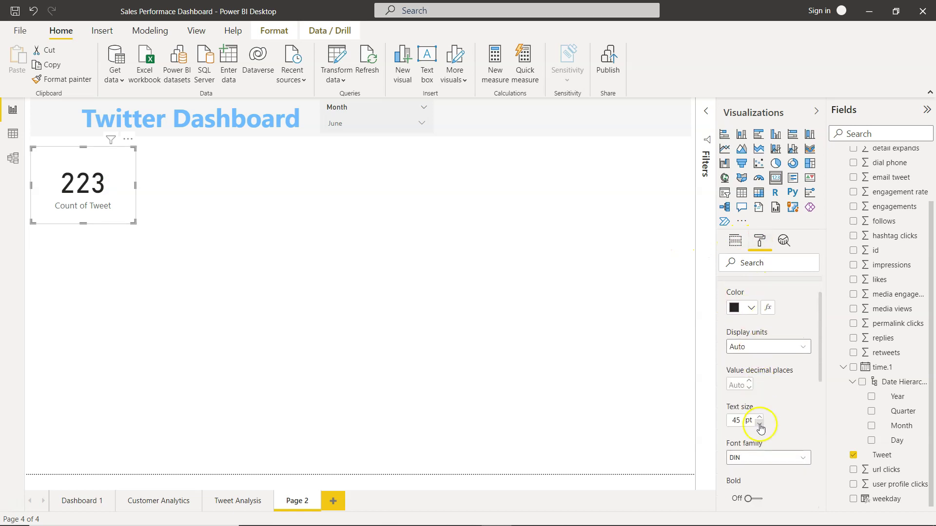
scroll(760, 428, "down", 2)
left_click(759, 425)
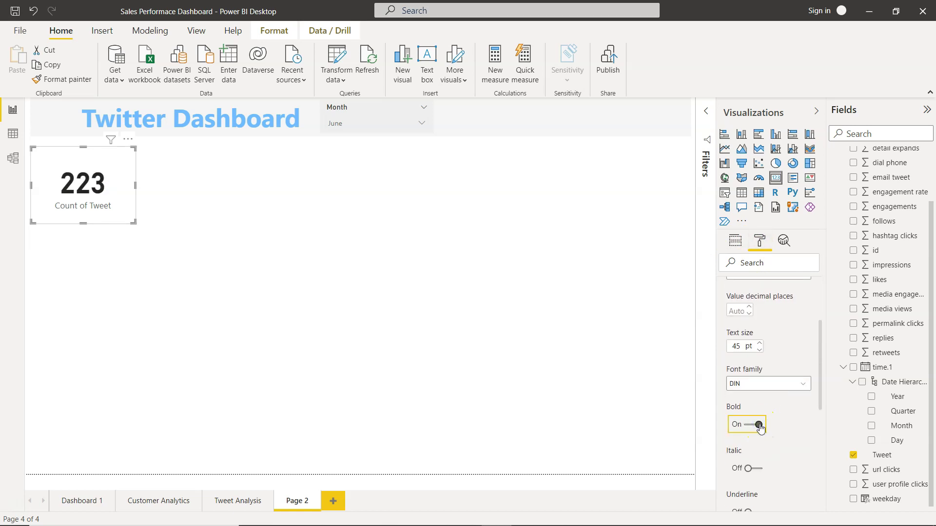
scroll(775, 341, "up", 3)
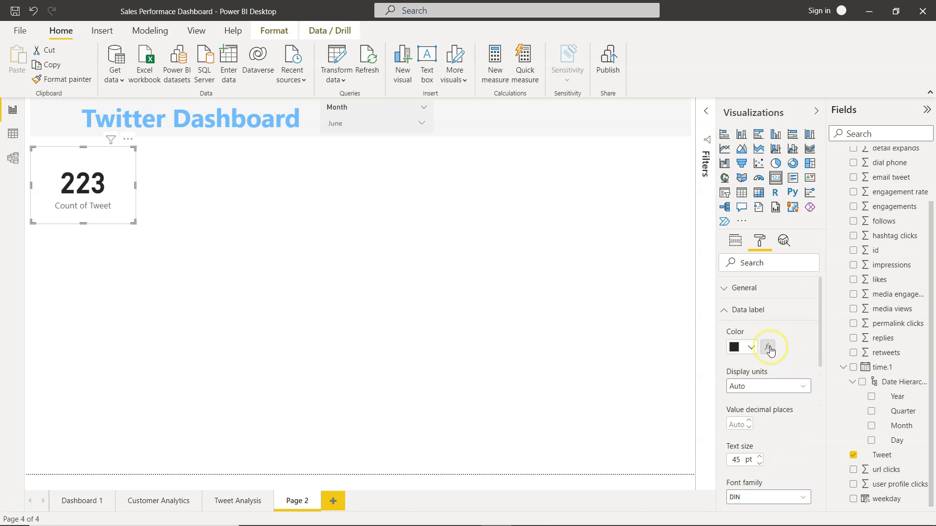
Rename the card's Count of Tweet field to "Tweet #" for this visual.
scroll(769, 349, "down", 6)
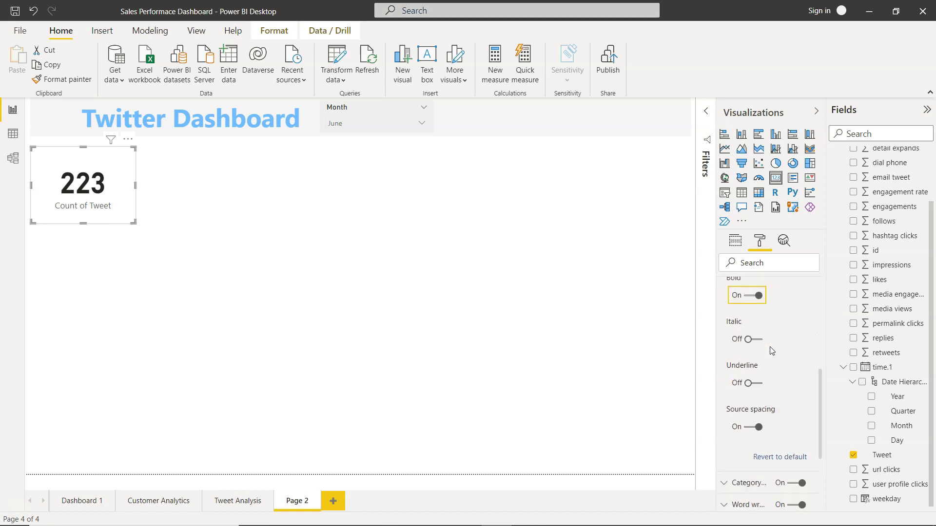
left_click(727, 374)
scroll(727, 378, "down", 2)
scroll(727, 374, "up", 2)
left_click(724, 358)
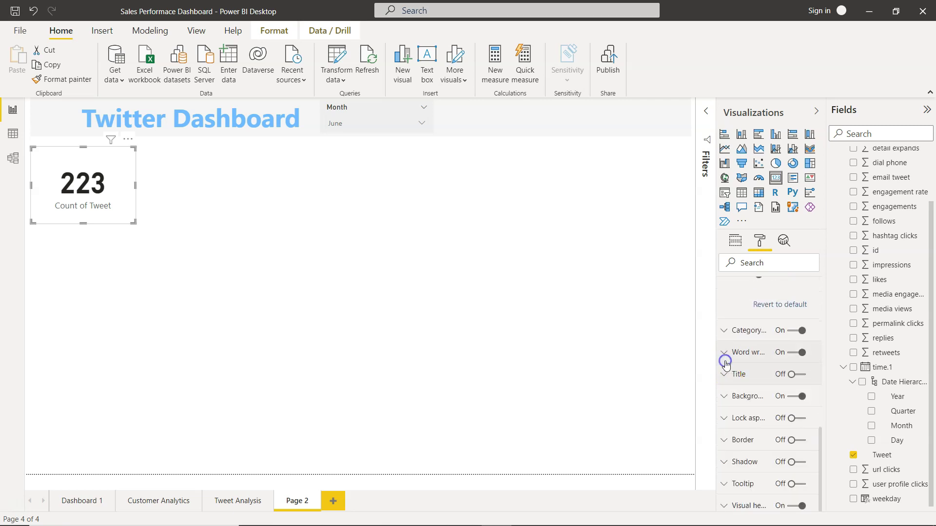
left_click(739, 248)
double_click(755, 278)
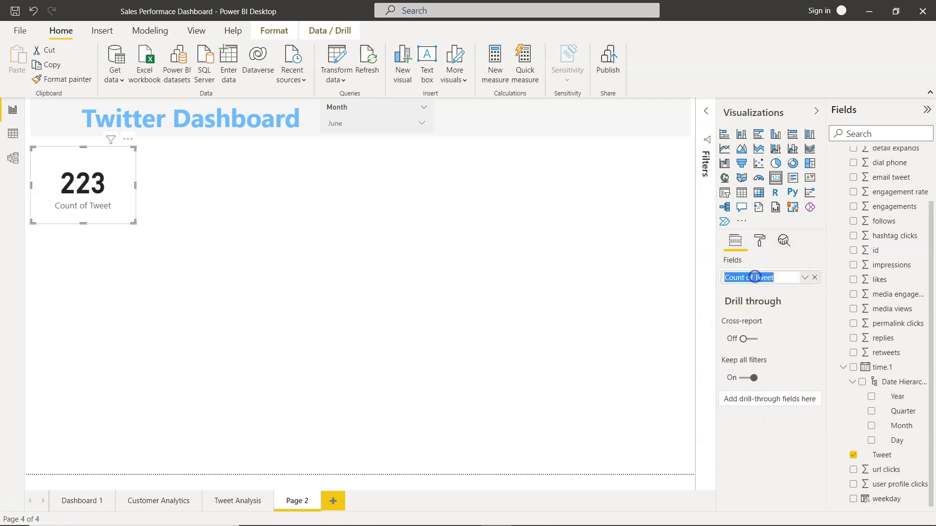
type("Tweet ")
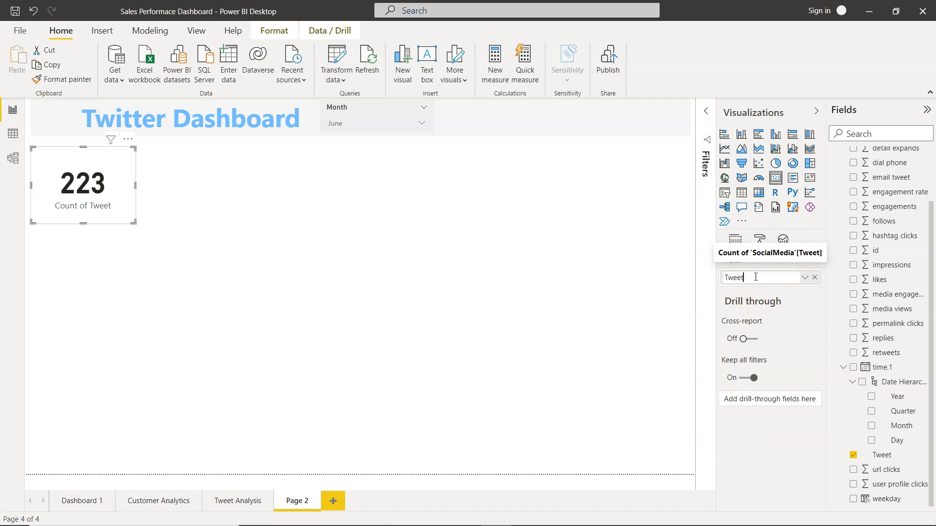
type("#")
key("Return")
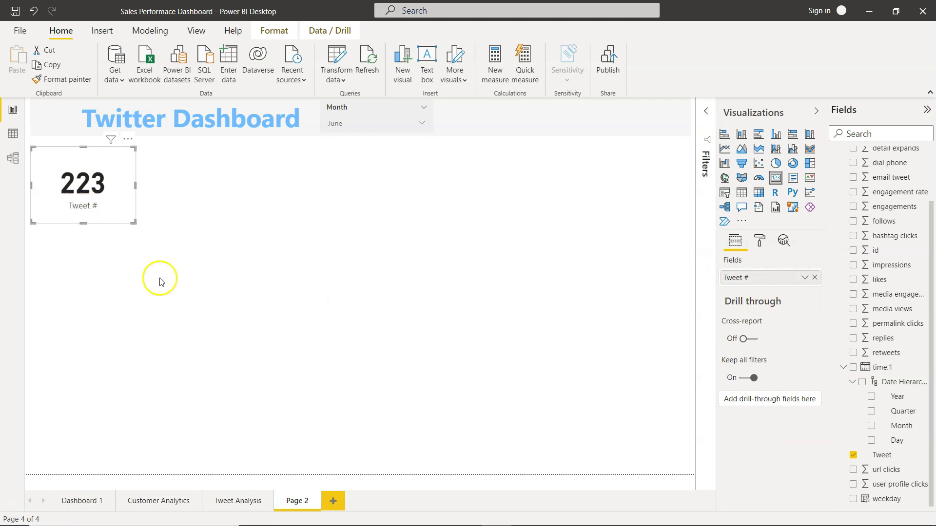
Check the card styling on Tweet Analysis and give the Tweet # card a light grey background with 60% transparency.
left_click(244, 502)
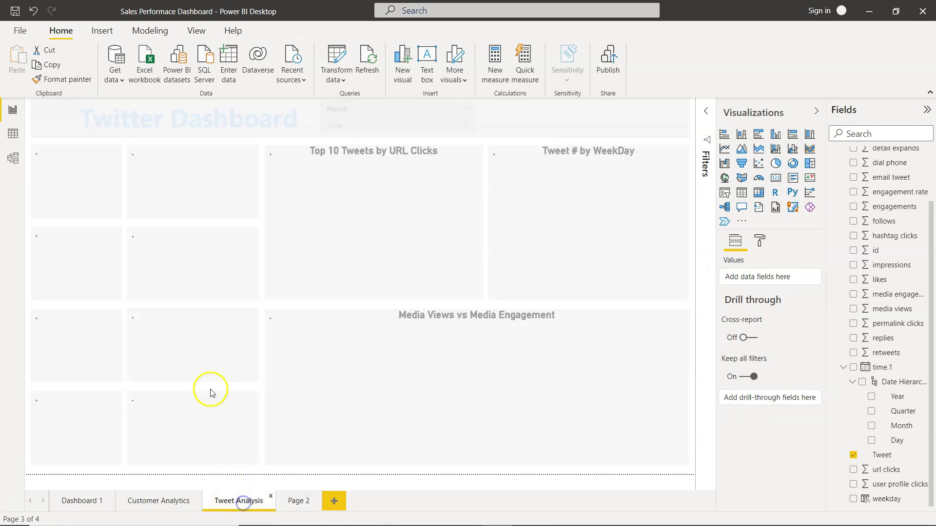
left_click(296, 502)
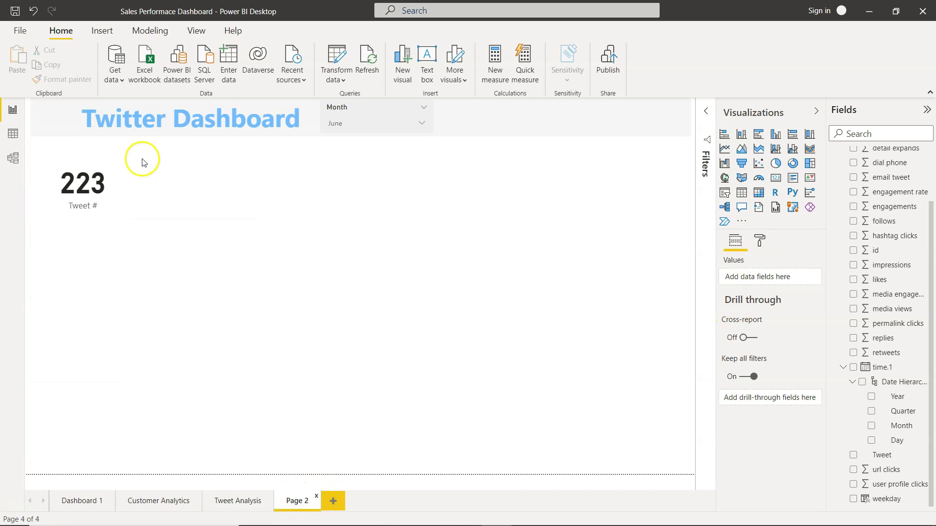
left_click(118, 168)
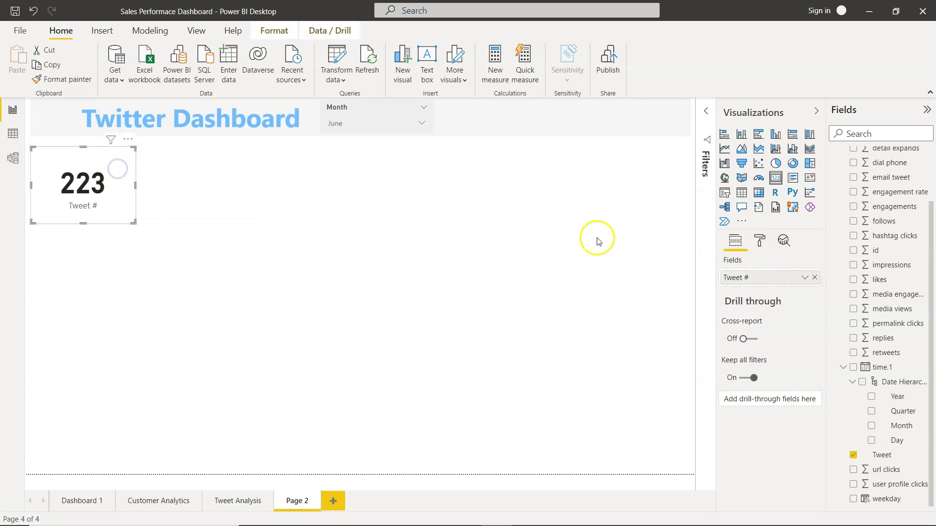
left_click(761, 242)
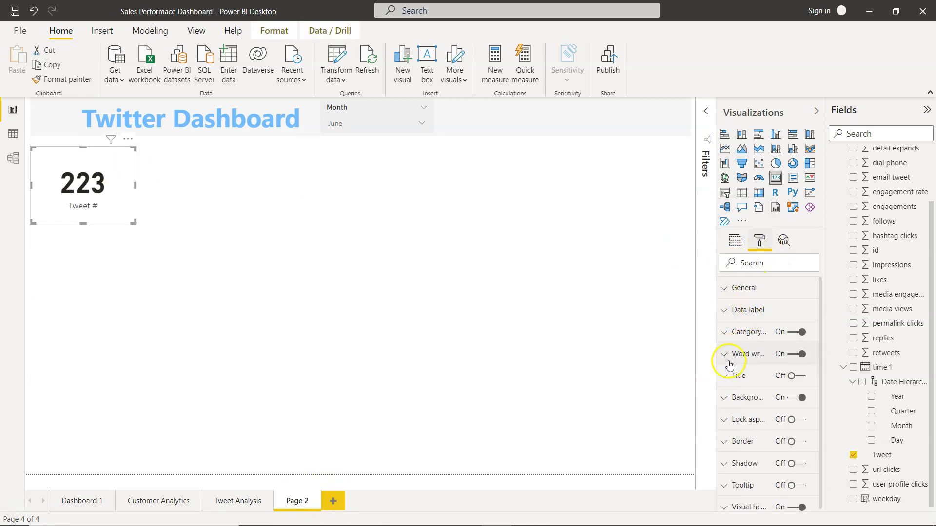
left_click(725, 397)
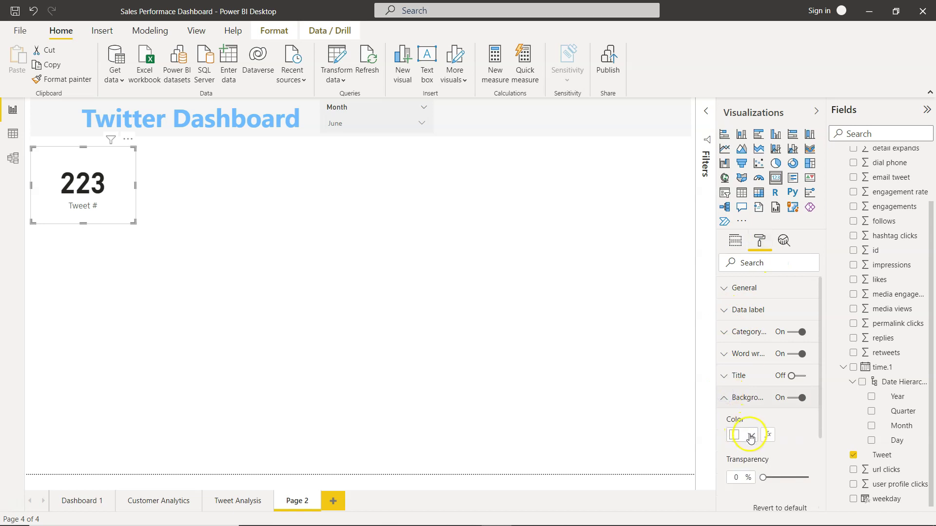
left_click(751, 434)
left_click(746, 267)
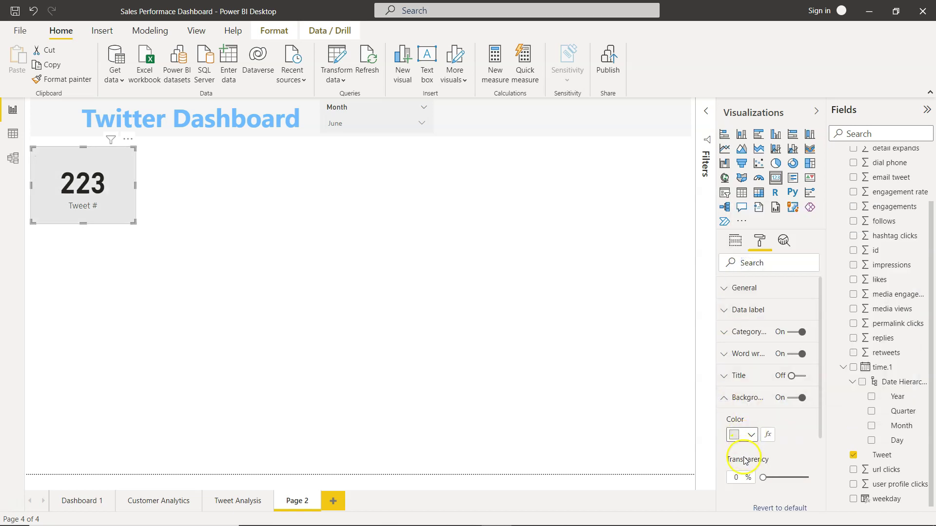
type("60")
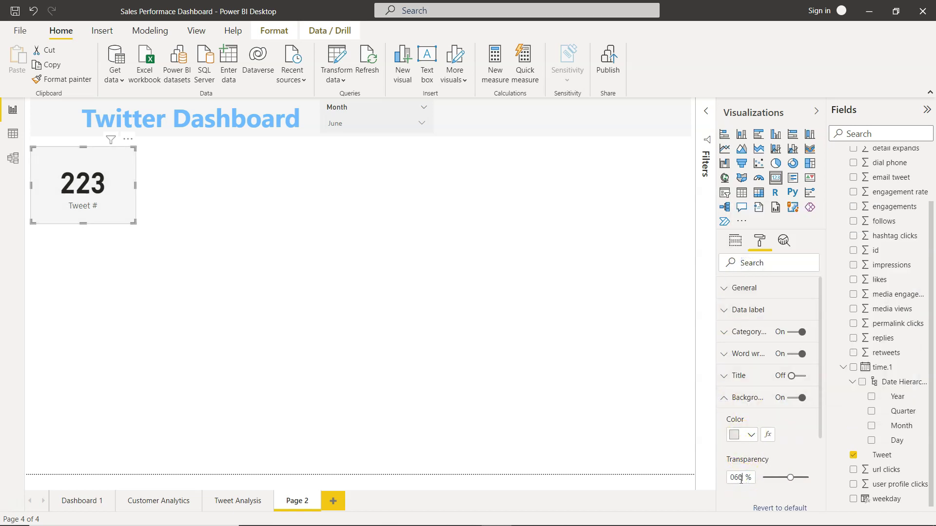
left_click(583, 451)
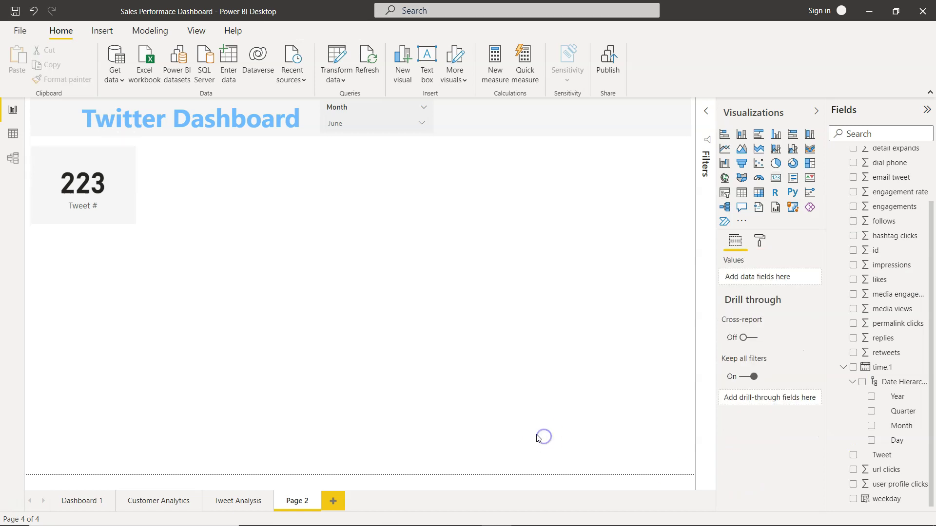
Widen the Tweet # card slightly and stack three copies of it in a column beneath the original.
left_click(121, 187)
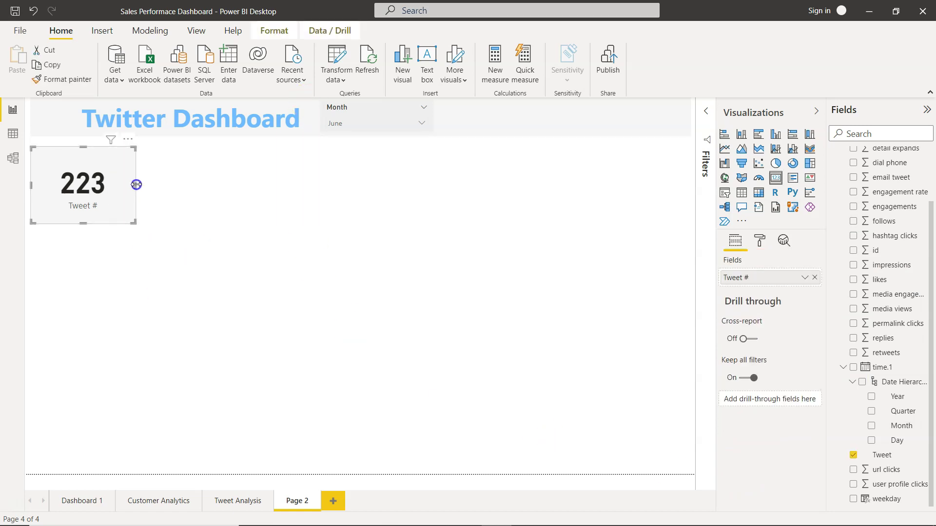
left_click_drag(136, 185, 142, 186)
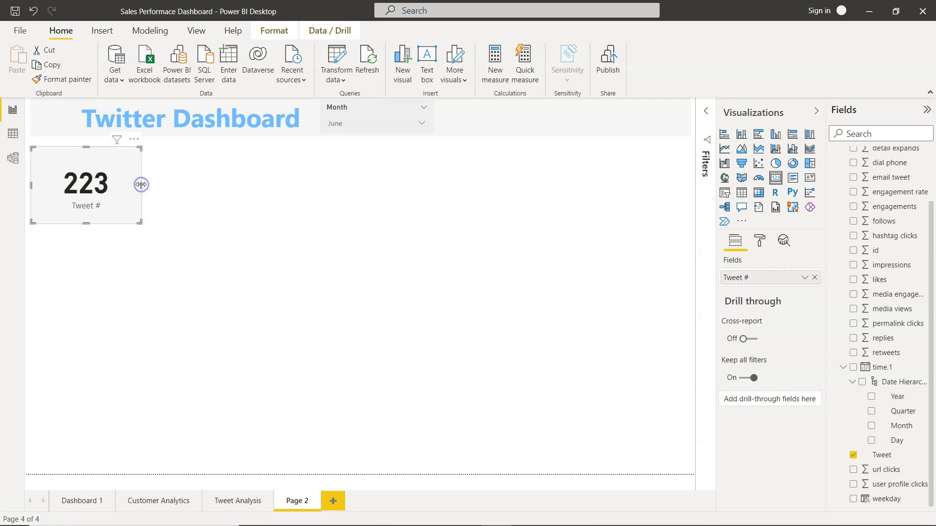
key("ctrl+c")
key("ctrl+v")
left_click_drag(127, 194, 120, 355)
key("ctrl+v")
key("ctrl+v")
left_click_drag(121, 356, 117, 433)
Select all four Tweet # cards and distribute them vertically so they are evenly spaced.
left_click(89, 215)
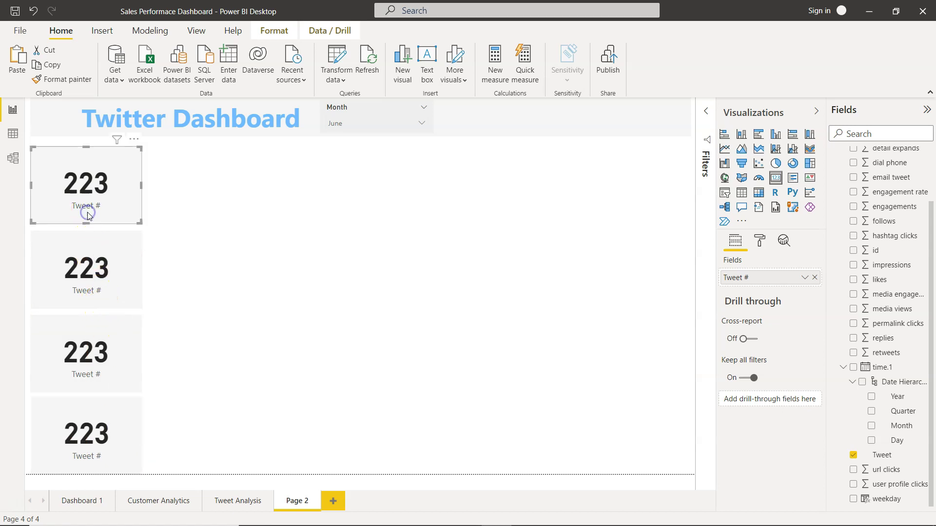
left_click(109, 264, "ctrl")
left_click(117, 336, "ctrl")
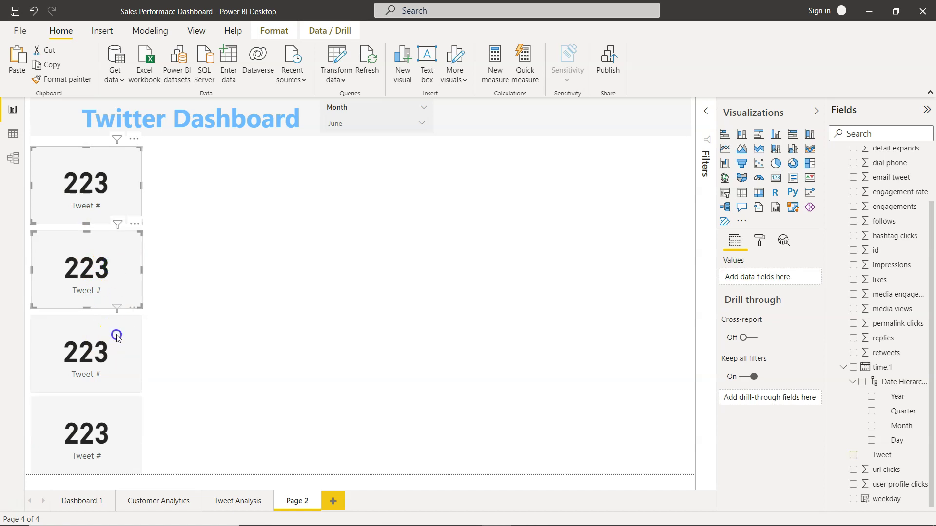
left_click(122, 412, "ctrl")
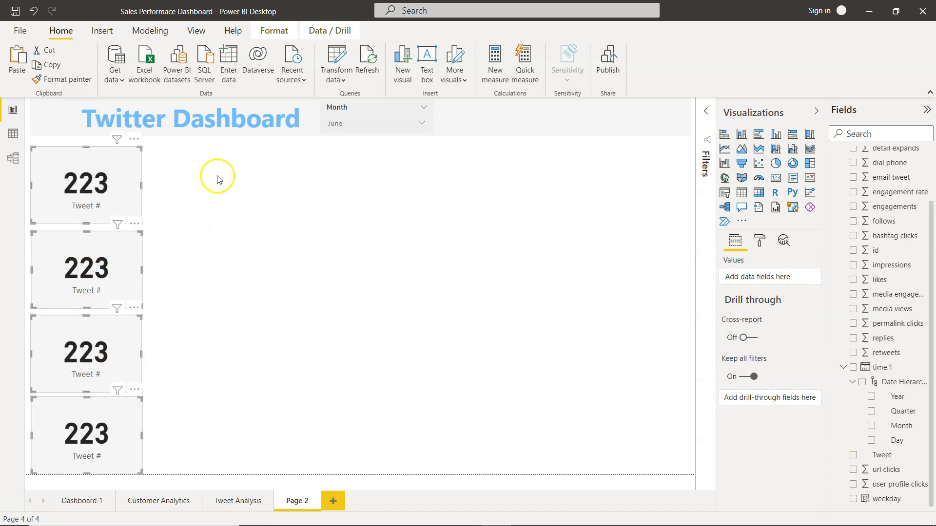
left_click(274, 30)
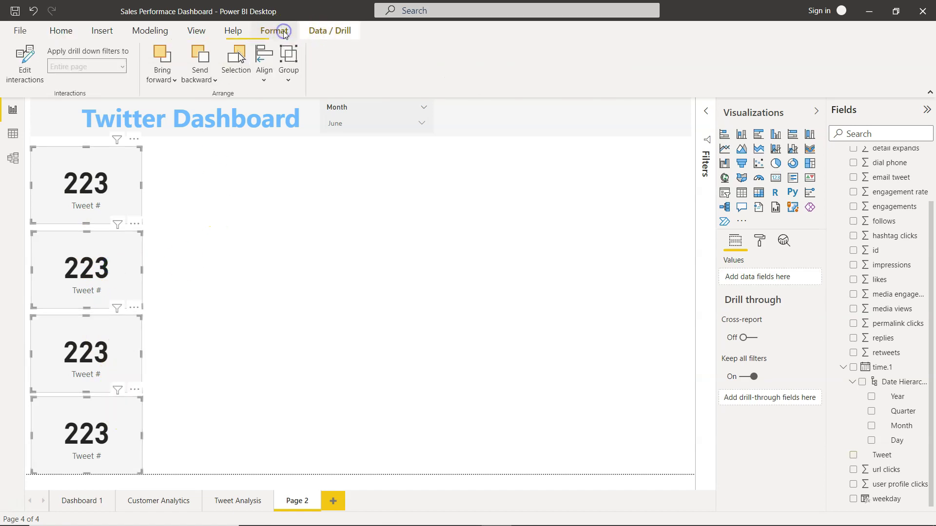
left_click(254, 73)
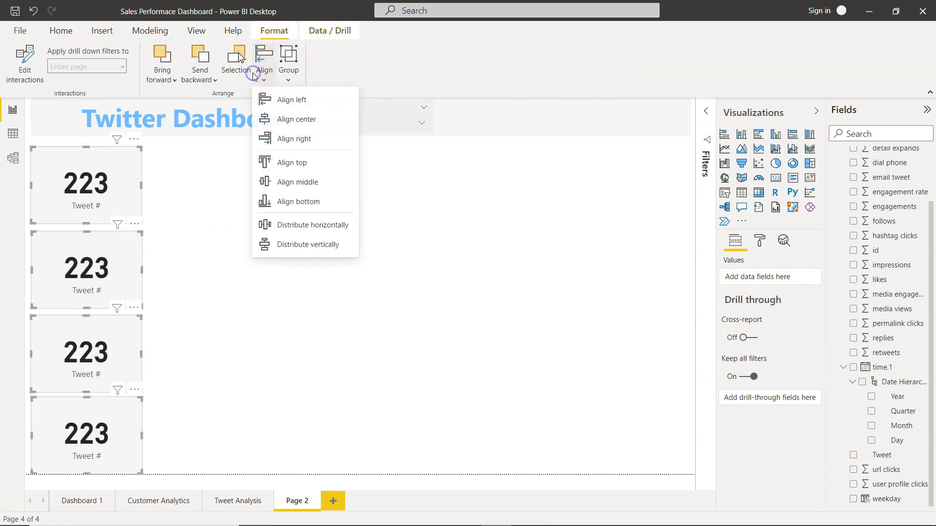
left_click(316, 244)
left_click(316, 245)
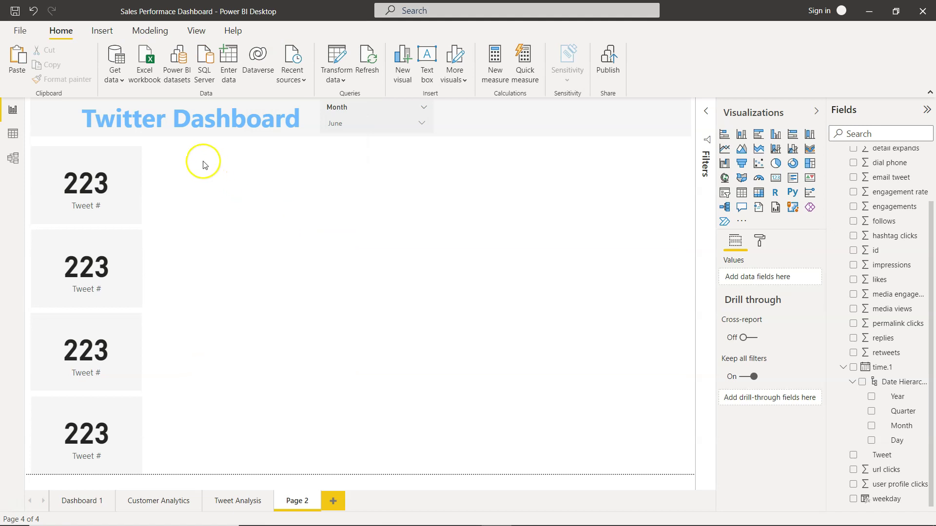
Select all four Tweet # cards and move the column up slightly, closer to the heading.
left_click_drag(166, 146, 11, 457)
left_click(102, 446, "ctrl")
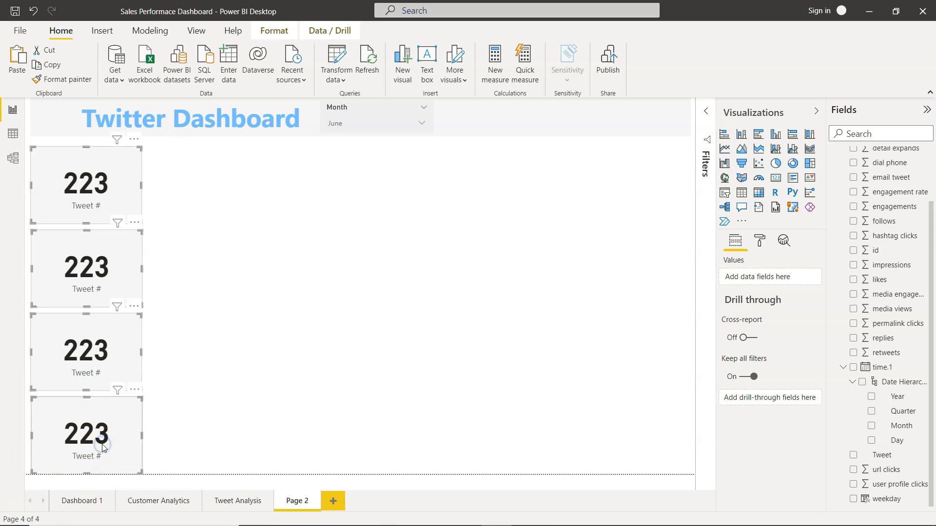
left_click(101, 444)
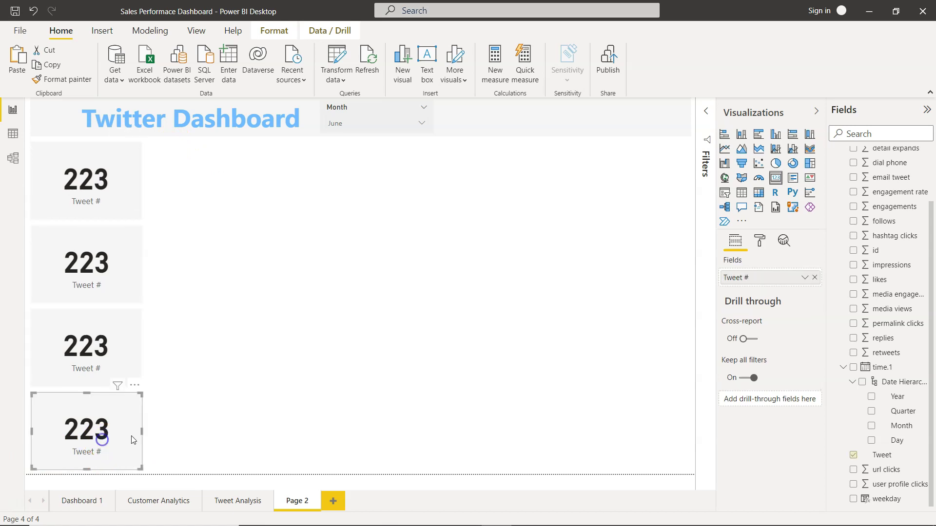
left_click(233, 416)
left_click(273, 310)
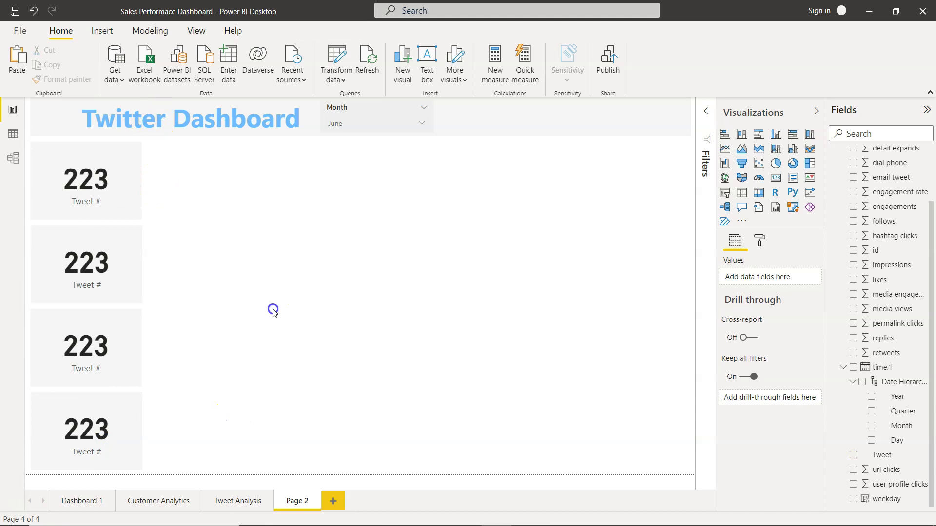
Check the card order on Tweet Analysis and replace the second card's field on Page 2 with the average of impressions.
left_click(116, 281)
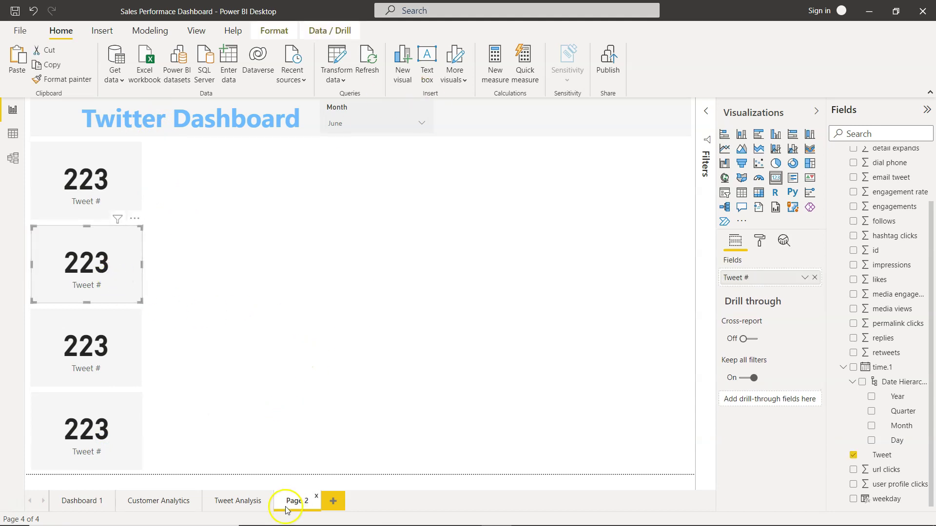
left_click(239, 498)
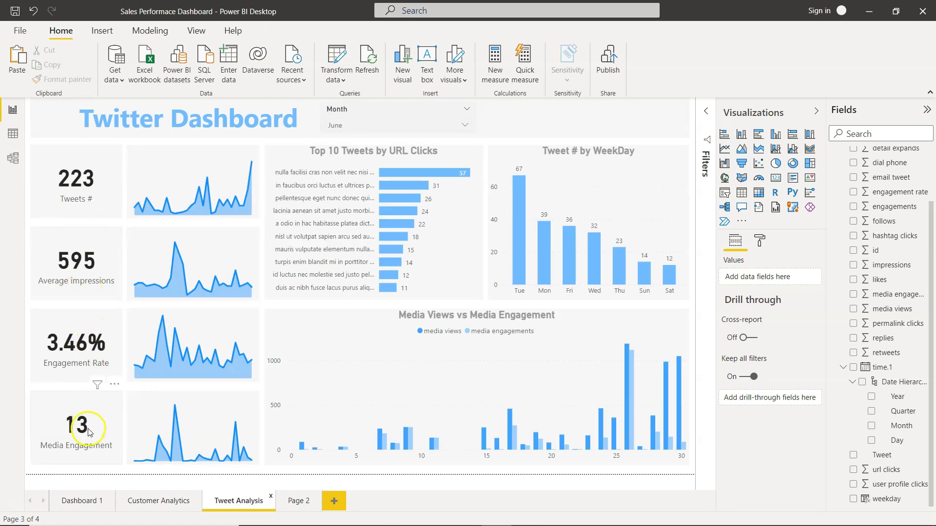
left_click(297, 502)
left_click(127, 276)
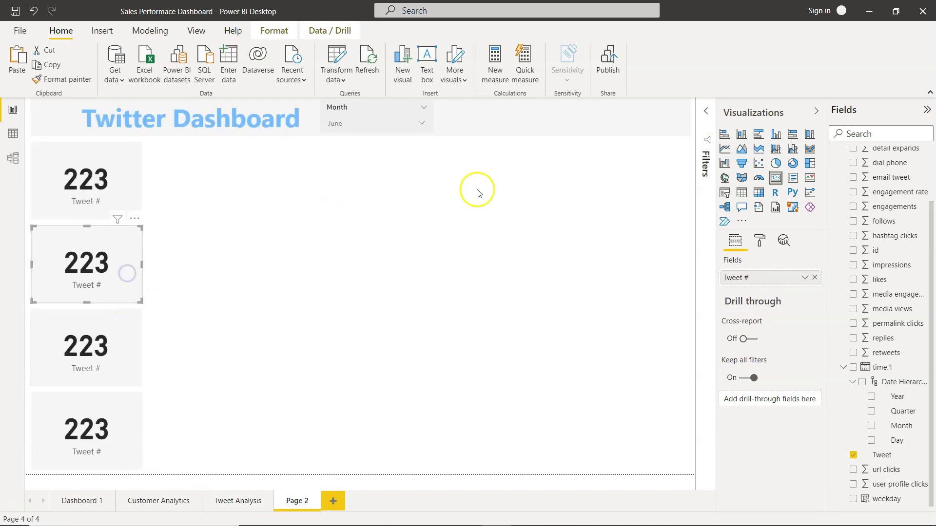
left_click(811, 279)
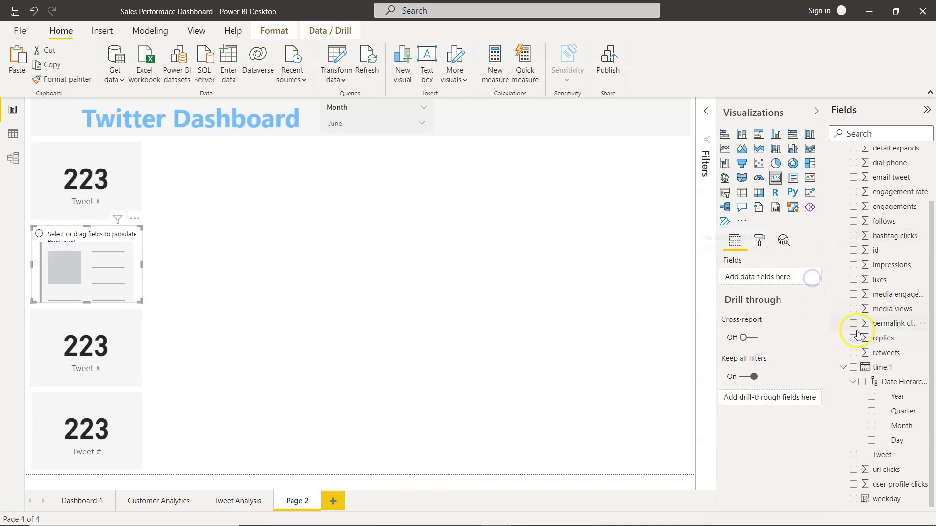
left_click(854, 266)
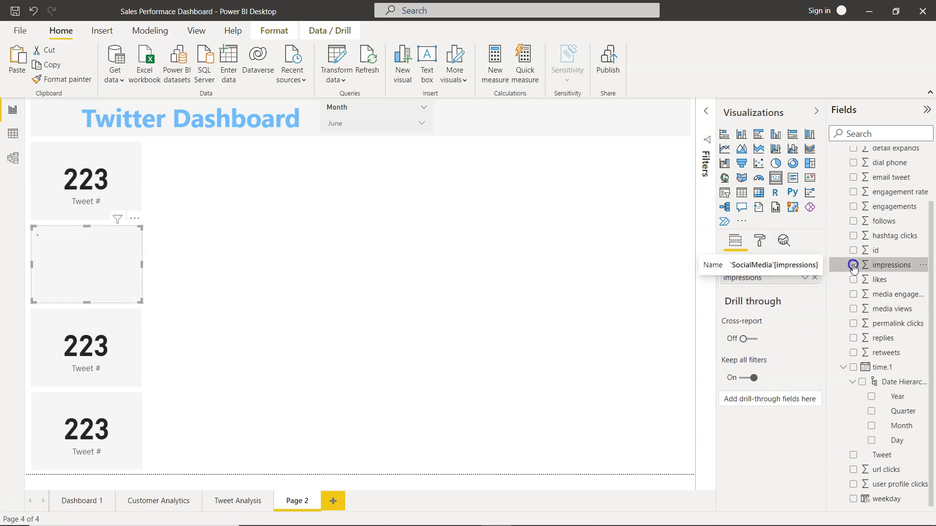
left_click(803, 279)
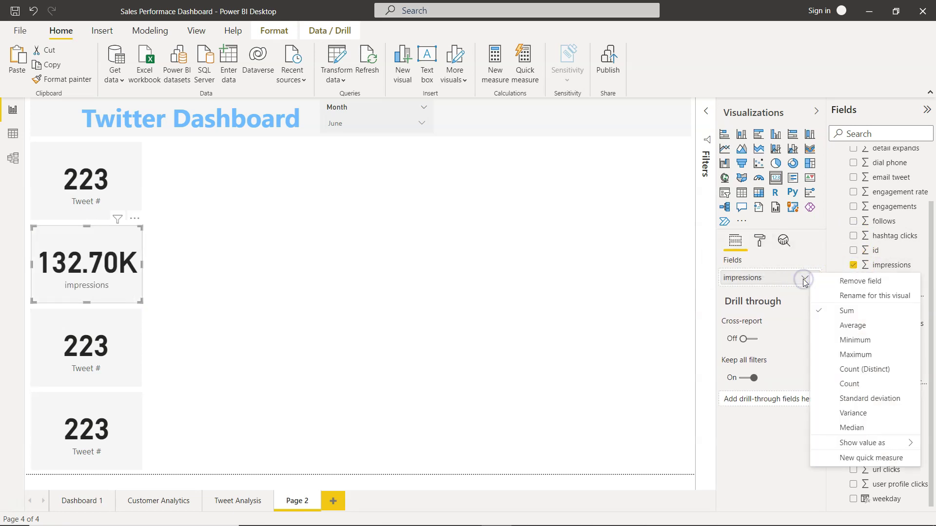
left_click(846, 327)
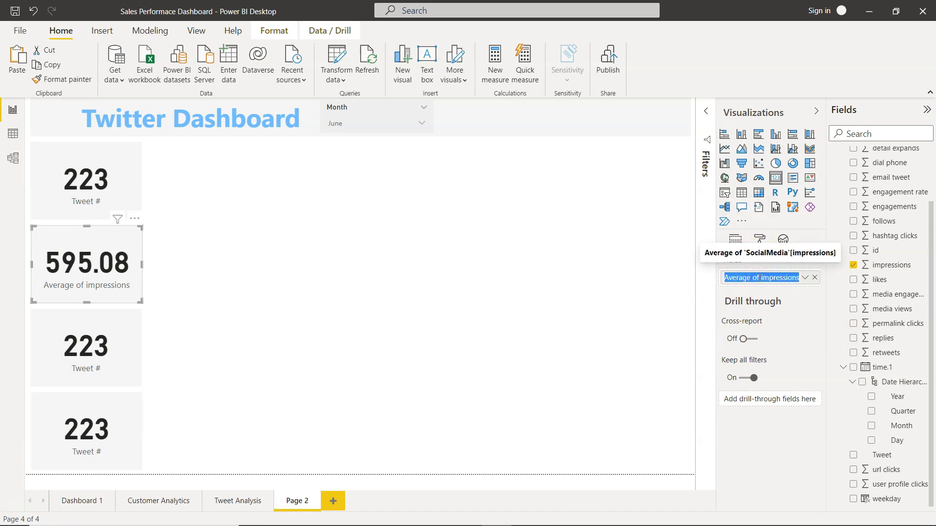
Rename the second card's field to "Average Impressions" for this visual.
right_click(759, 279)
double_click(759, 279)
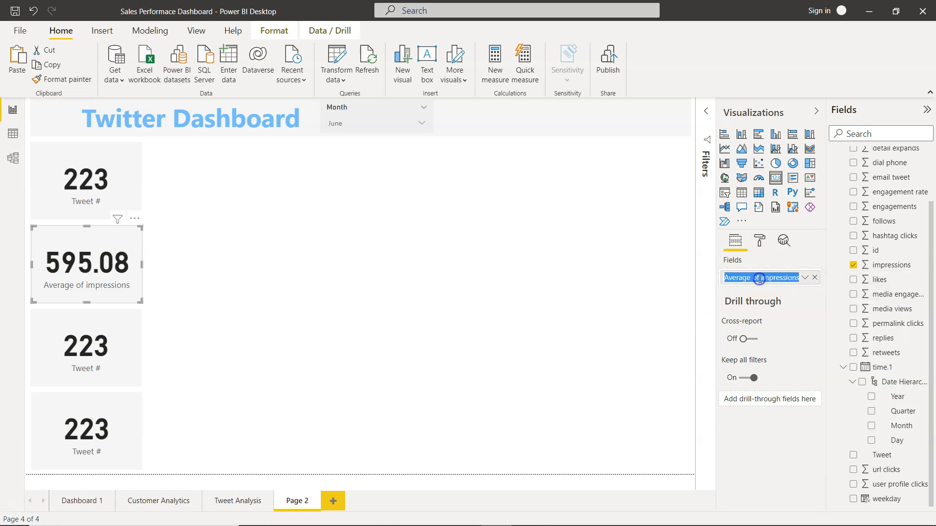
left_click(761, 278)
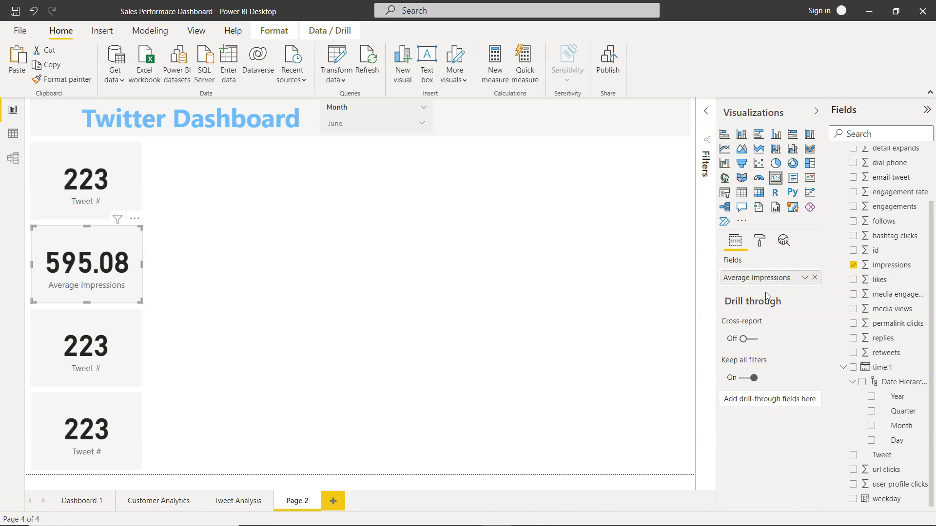
Set the Average Impressions card's data label to 0 decimal places.
left_click(764, 244)
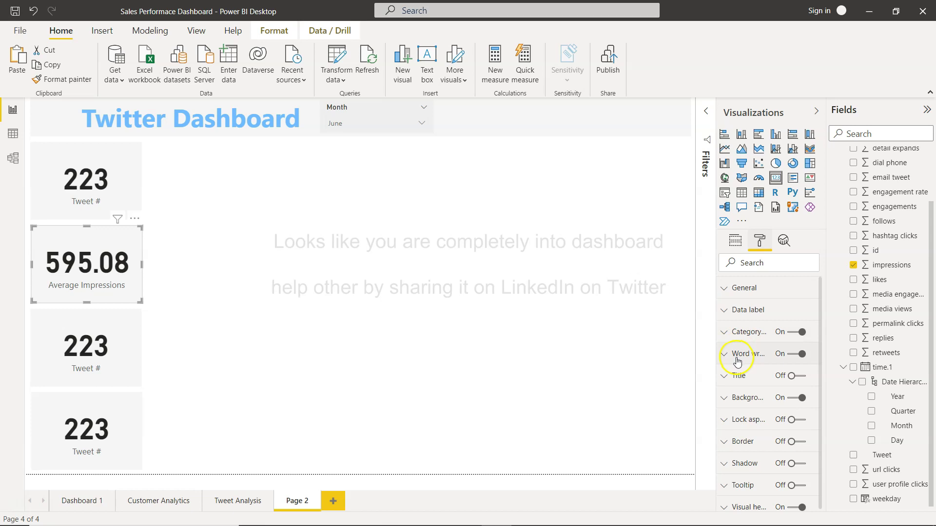
left_click(727, 310)
scroll(751, 434, "down", 1)
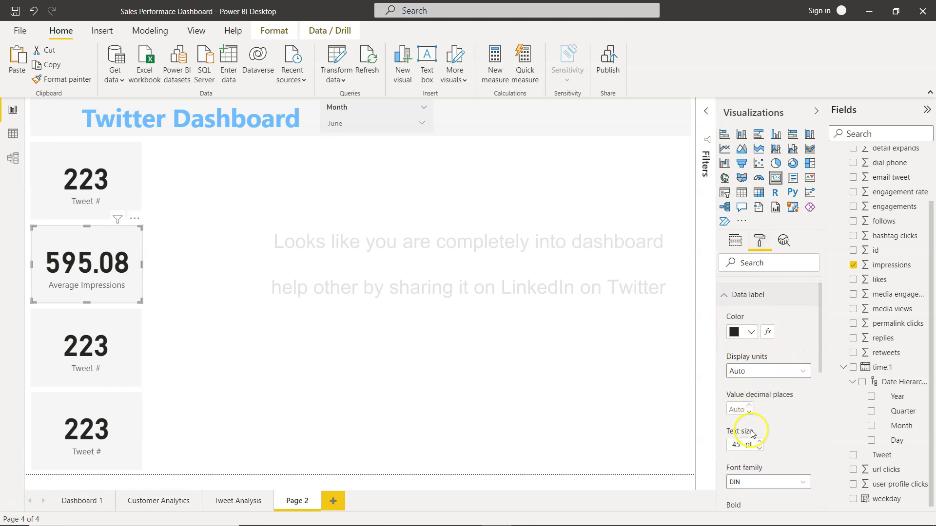
left_click(737, 407)
type("0")
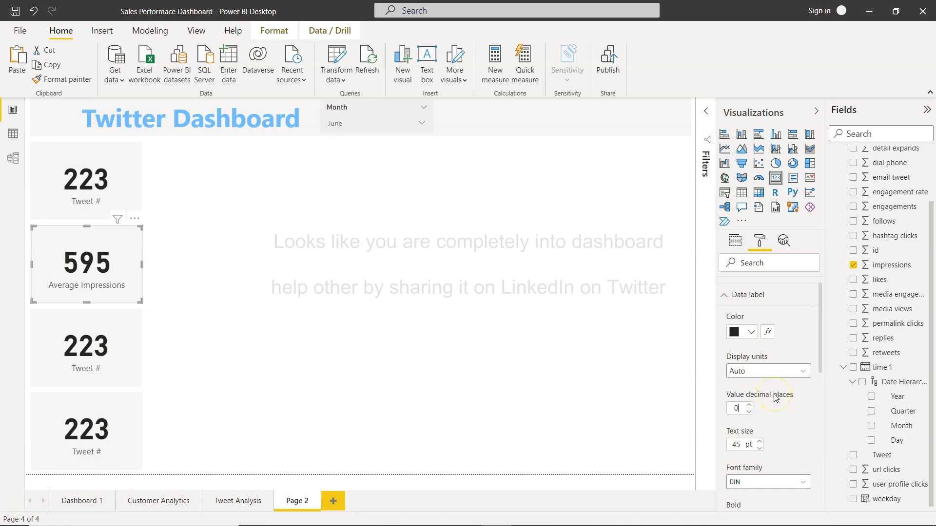
Replace the third card's Tweet # field with engagement rate, aggregated as Average.
left_click(106, 346)
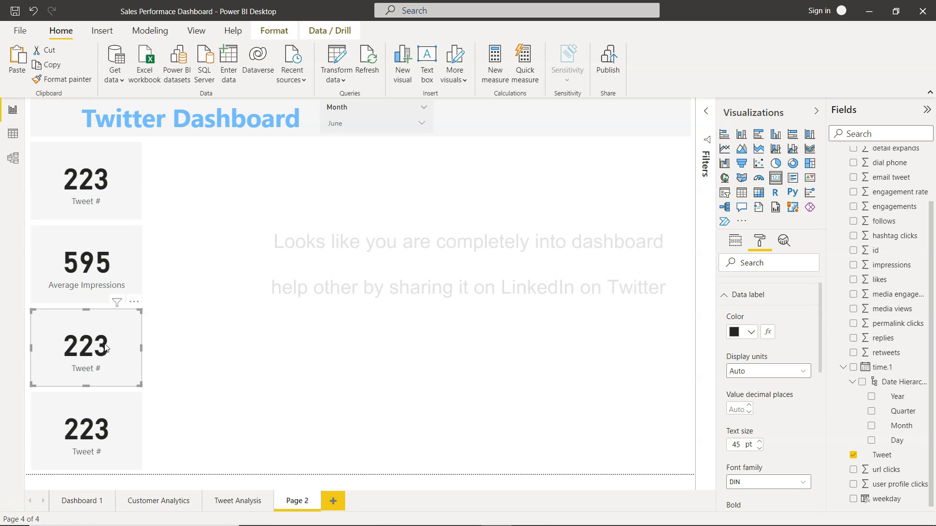
left_click(737, 238)
left_click(813, 277)
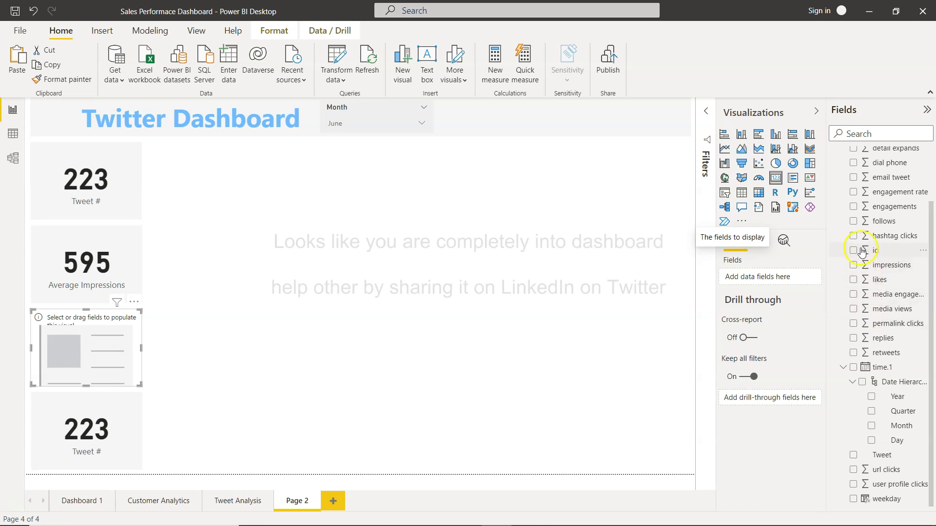
left_click(854, 192)
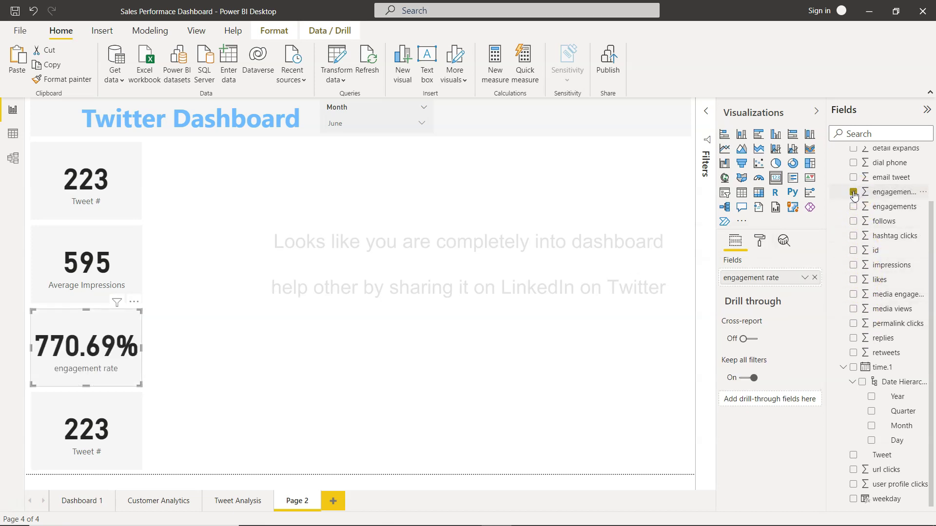
left_click(810, 274)
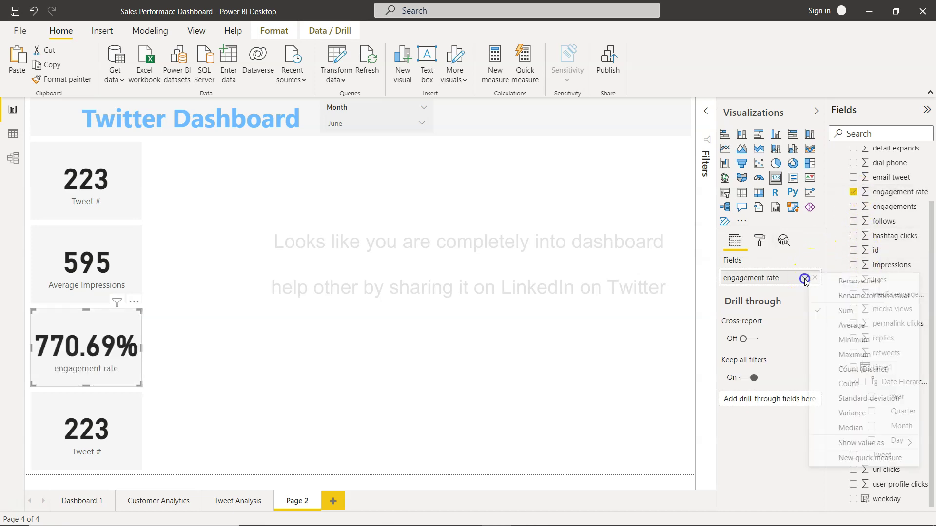
left_click(848, 330)
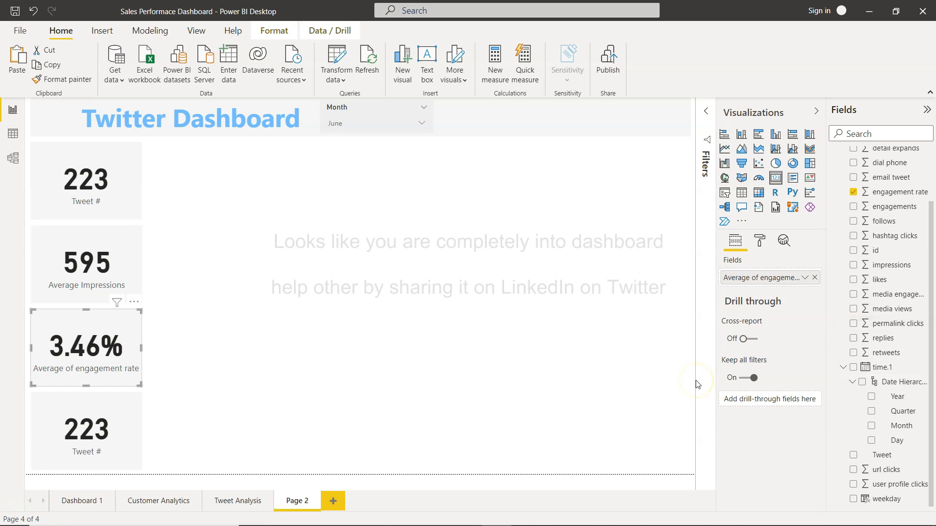
Rename the third card's field to "Average Engagement Rate" for this visual.
double_click(772, 279)
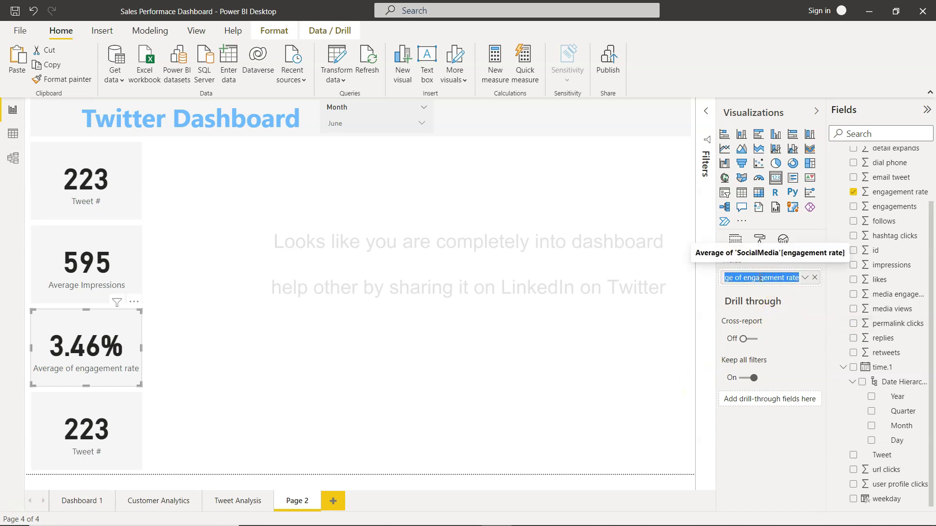
left_click(759, 278)
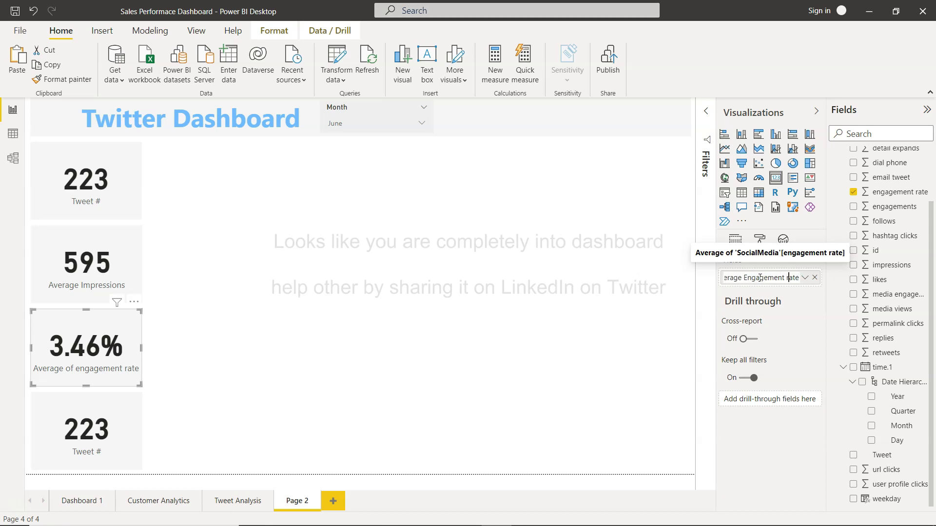
key("Return")
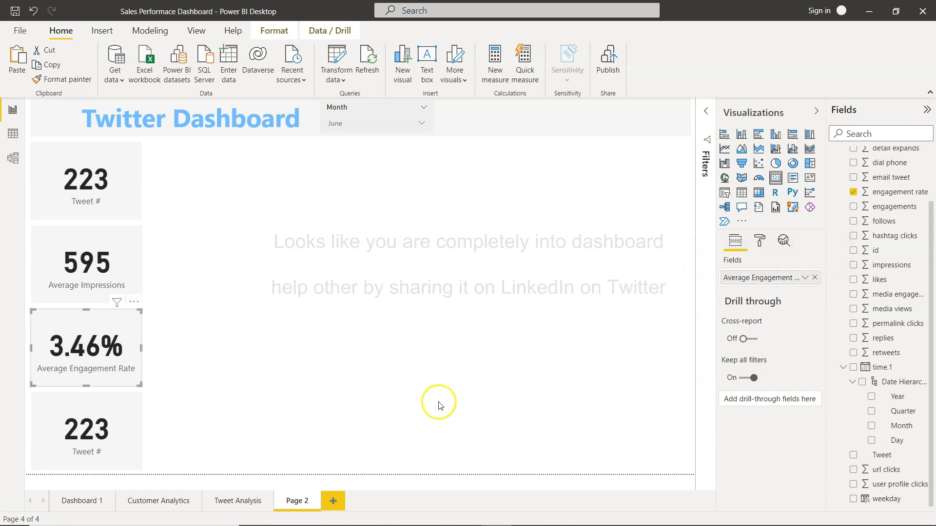
Check the last card on Tweet Analysis and replace the fourth card's Tweet # field on Page 2 with media engagements.
left_click(239, 502)
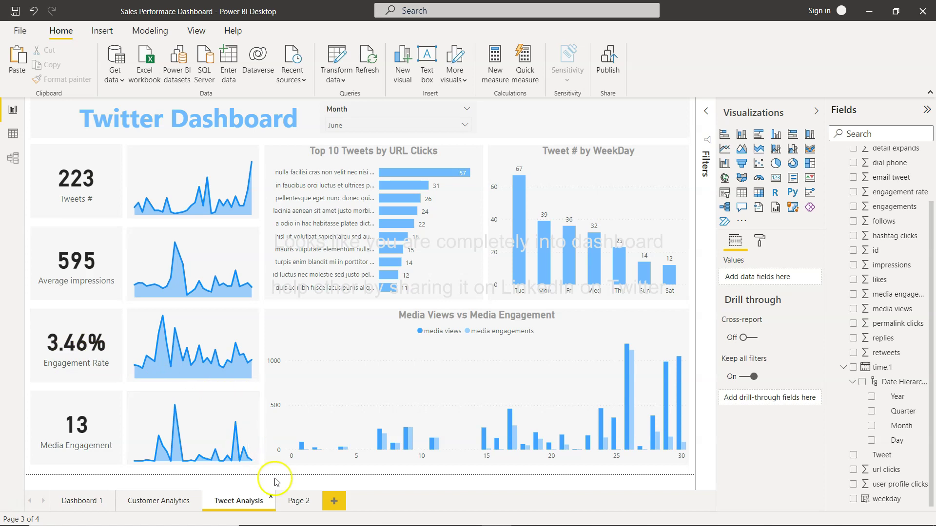
left_click(298, 501)
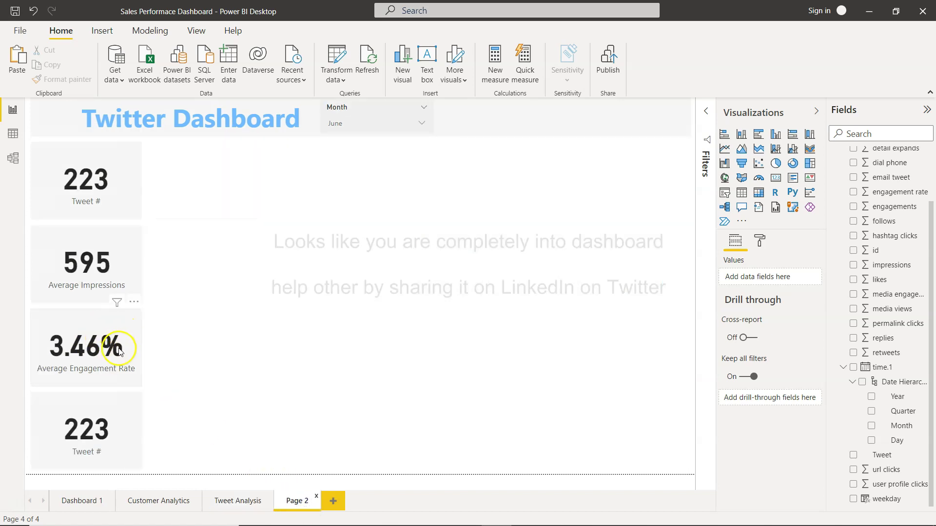
left_click(127, 426)
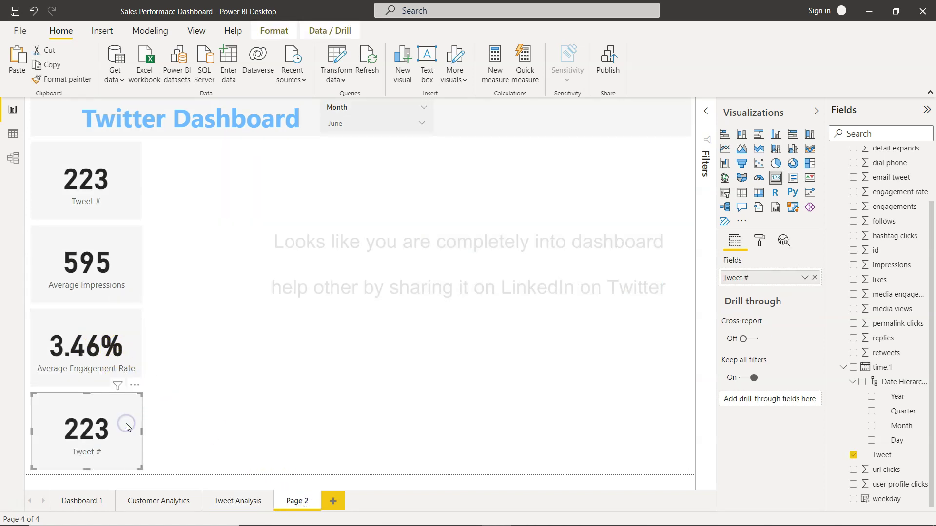
left_click(815, 278)
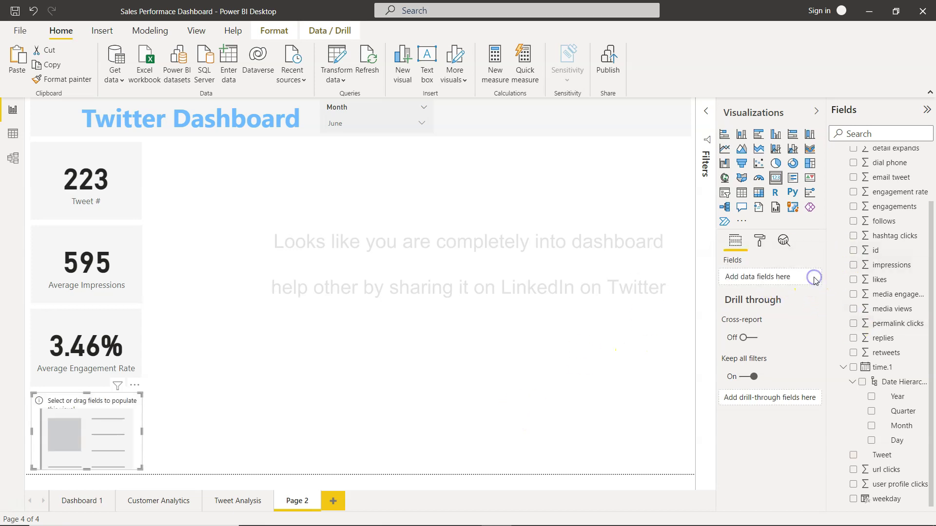
scroll(870, 299, "up", 1)
scroll(870, 299, "up", 1)
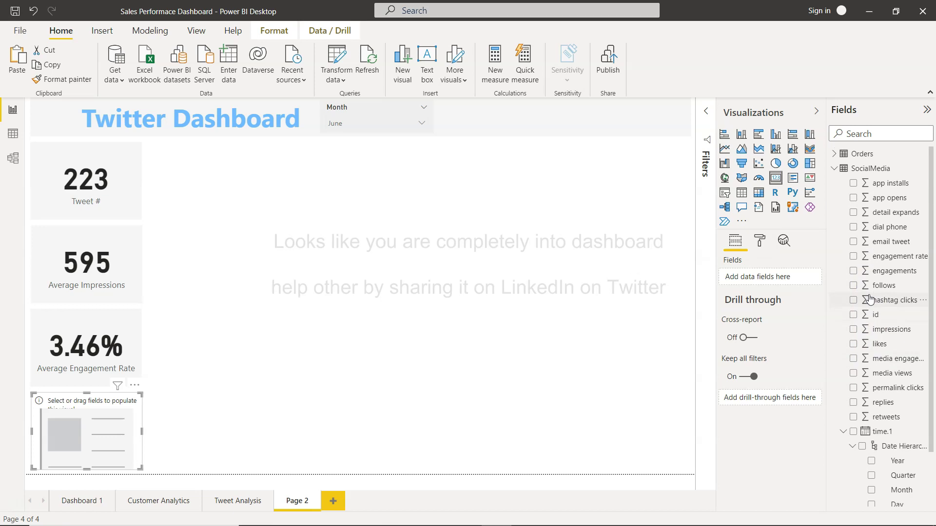
scroll(871, 299, "down", 2)
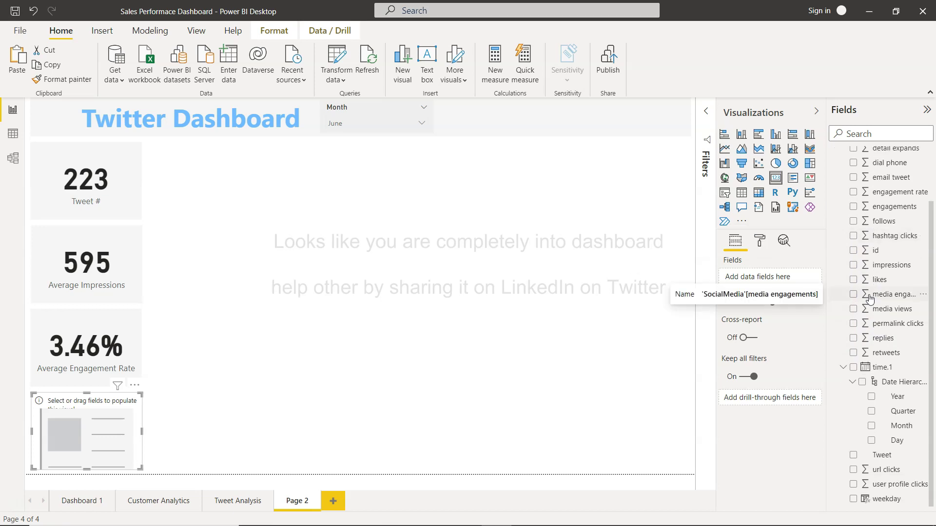
left_click(853, 294)
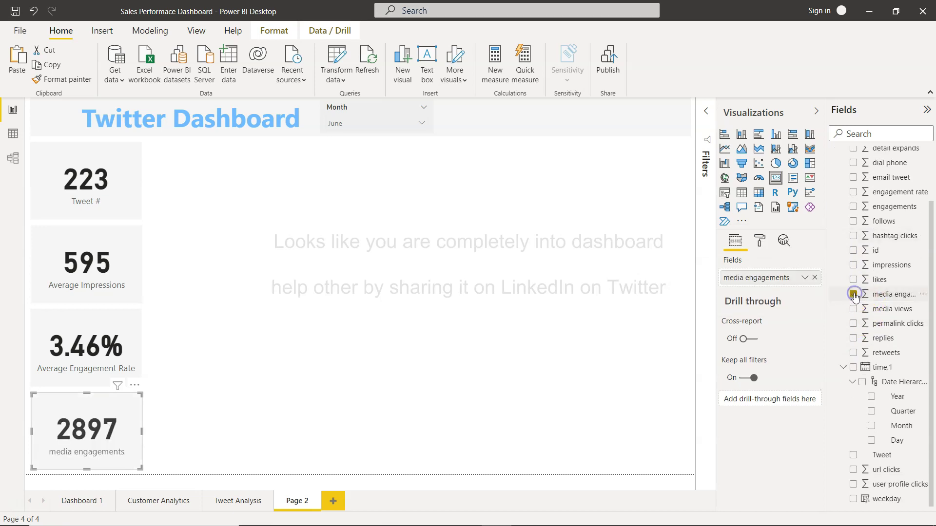
Rename the fourth card's field to "Media Engagements" and change its aggregation to Average.
double_click(787, 279)
key("ctrl+Left")
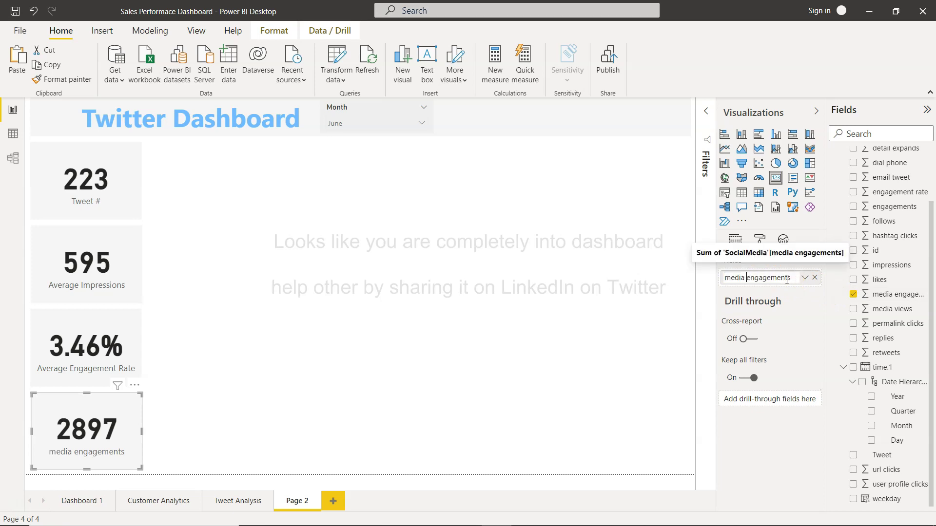
type("M")
key("Return")
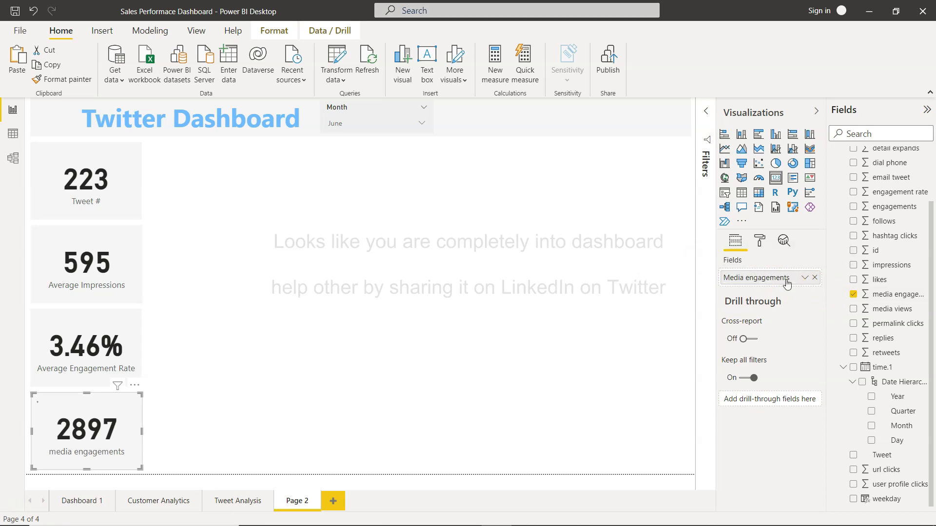
double_click(750, 279)
key("ctrl+Left")
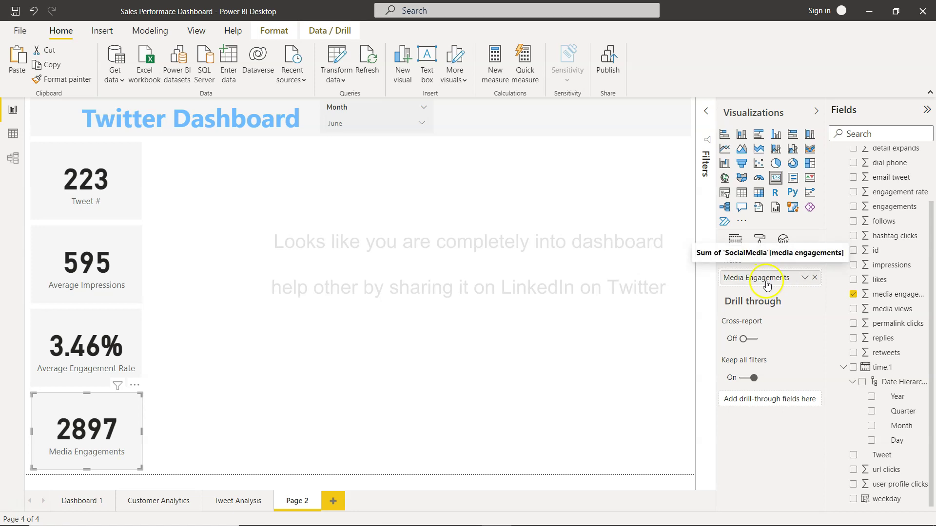
left_click(805, 281)
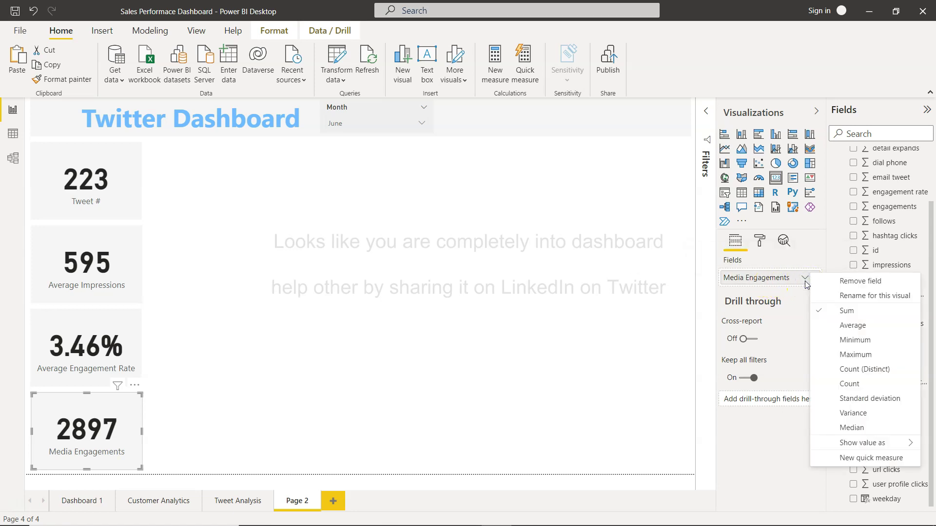
left_click(849, 326)
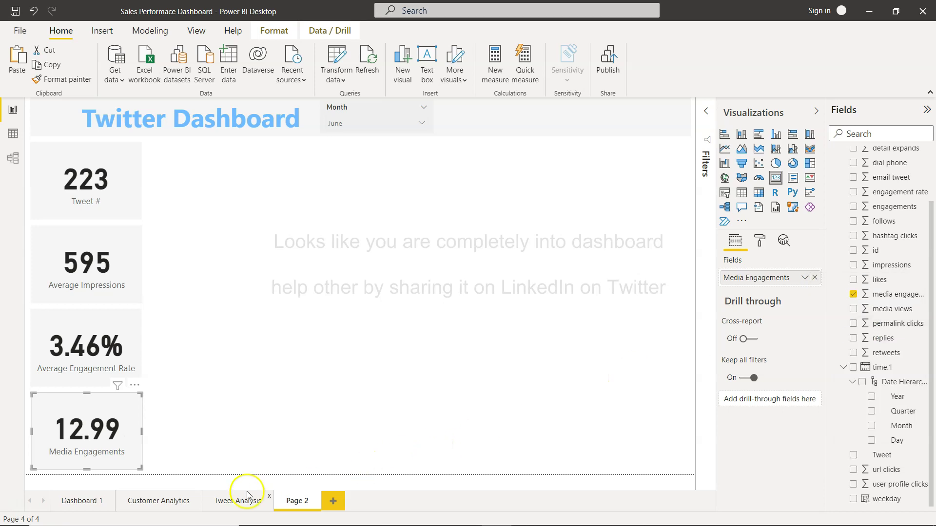
Compare the media engagement card on Tweet Analysis and set the Page 2 Media Engagements card's value decimal places to 0.
left_click(245, 509)
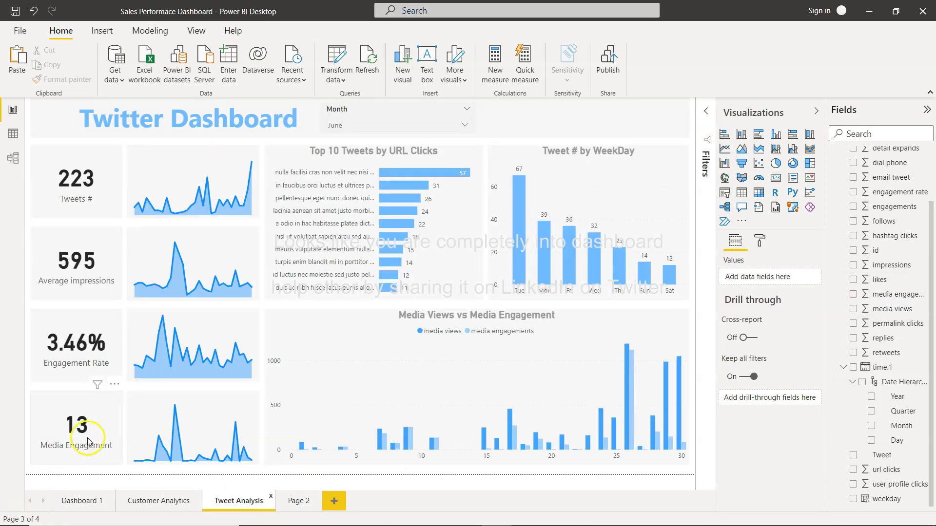
left_click(294, 502)
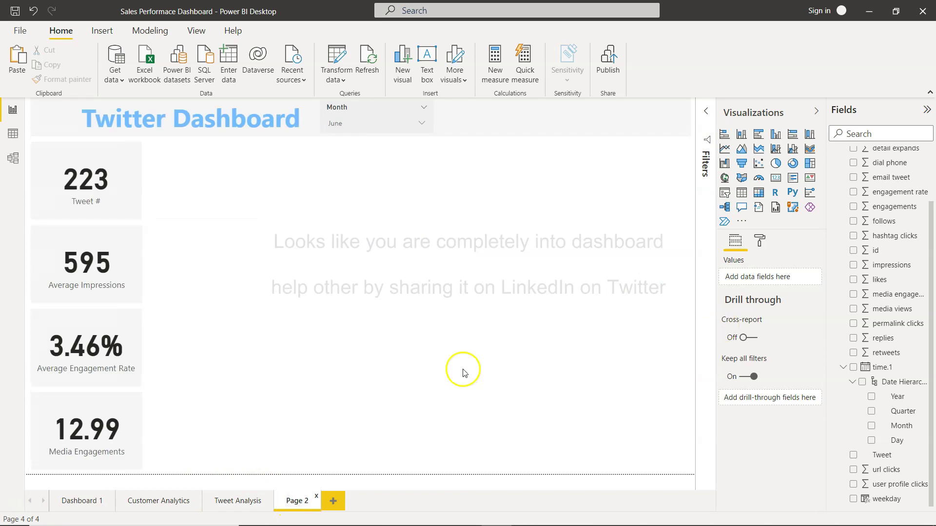
left_click(138, 410)
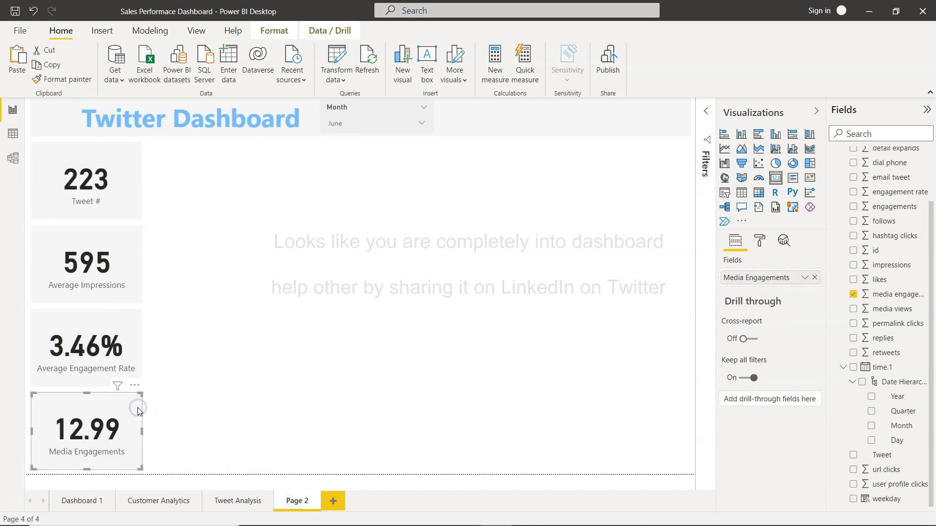
left_click(759, 242)
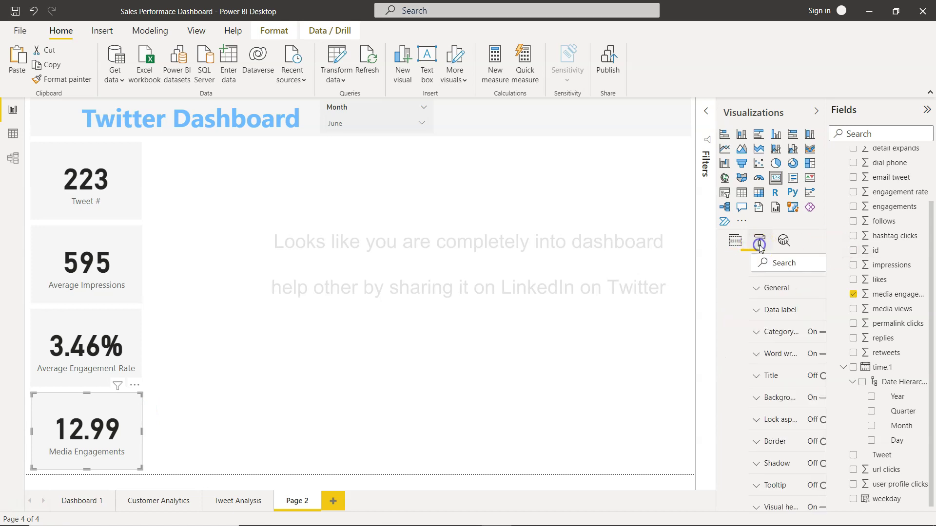
left_click(728, 311)
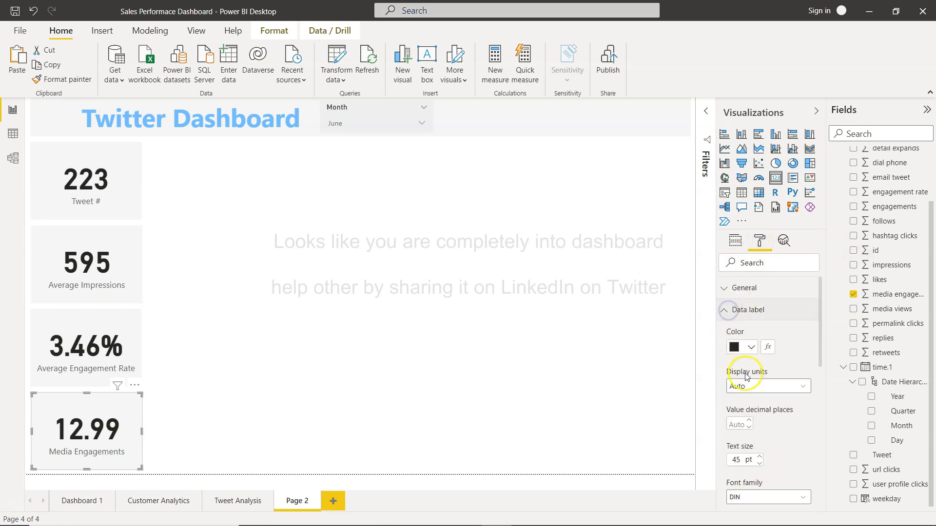
type("0")
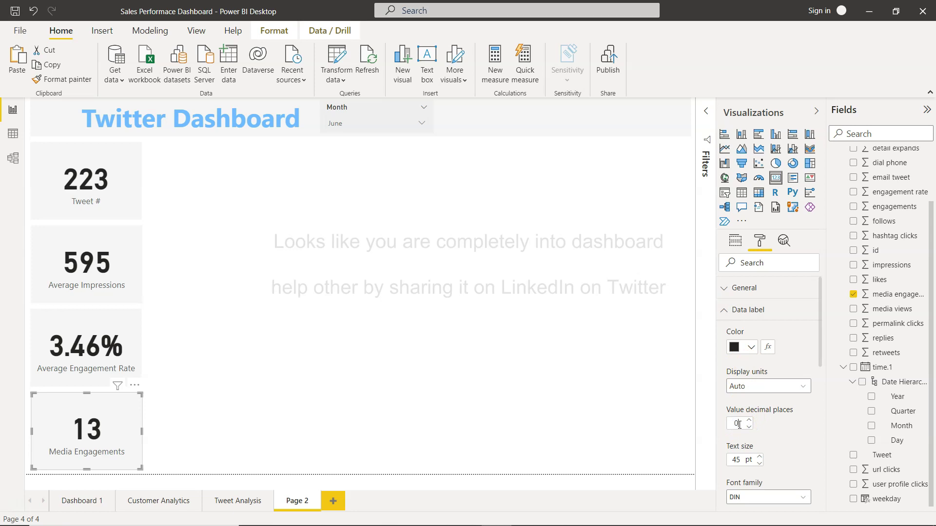
left_click(627, 407)
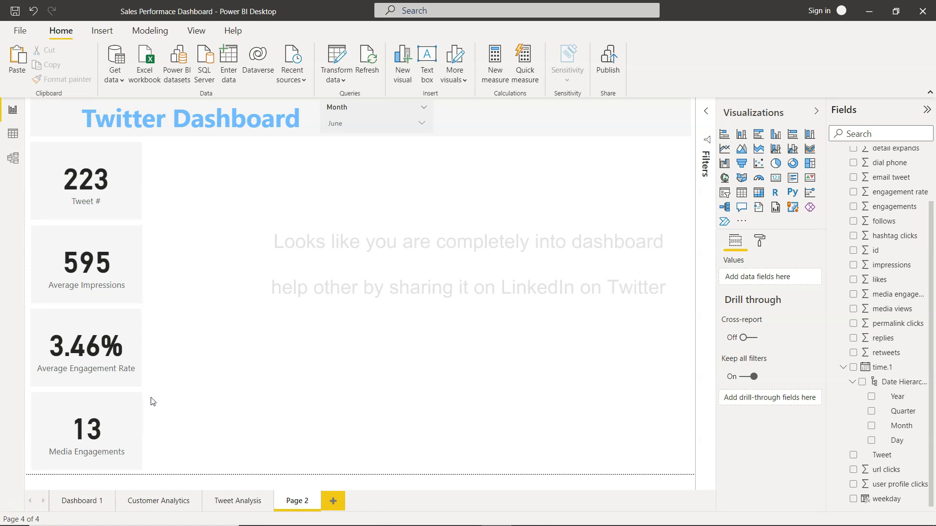
Check the sparkline charts on Tweet Analysis, add an area chart beside Page 2's Tweet # card and narrow it to a small tile.
left_click(223, 498)
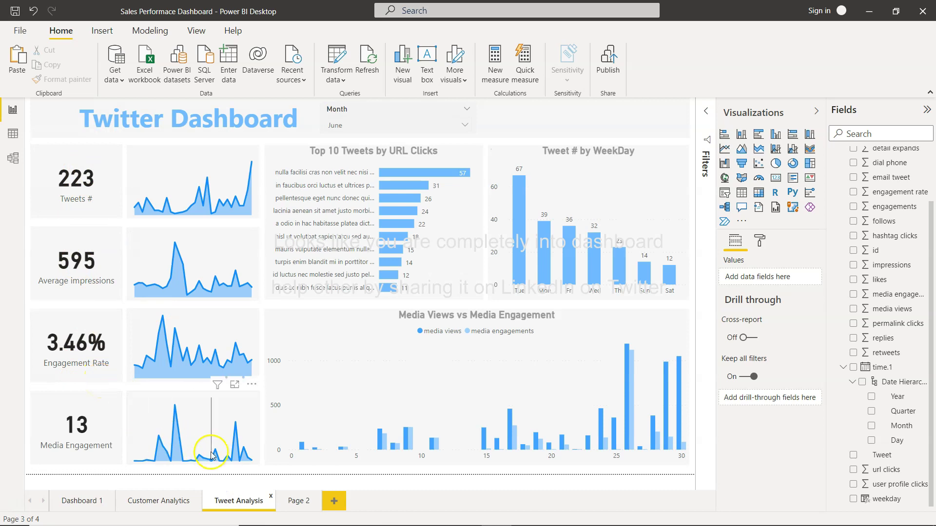
left_click(291, 505)
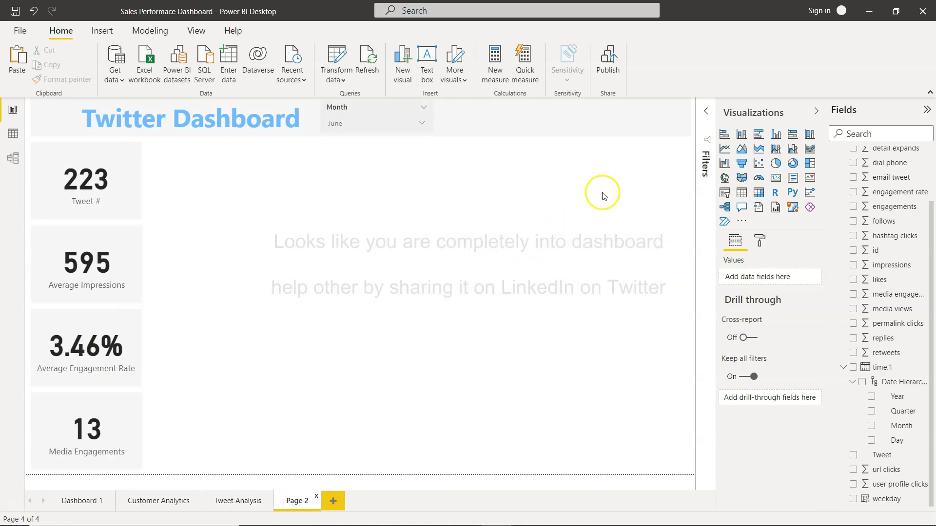
left_click(742, 149)
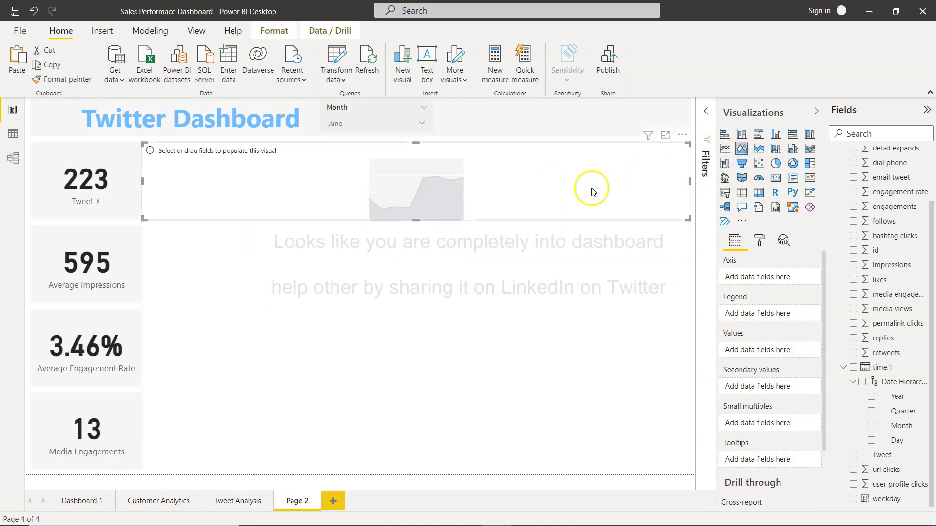
left_click_drag(690, 182, 281, 205)
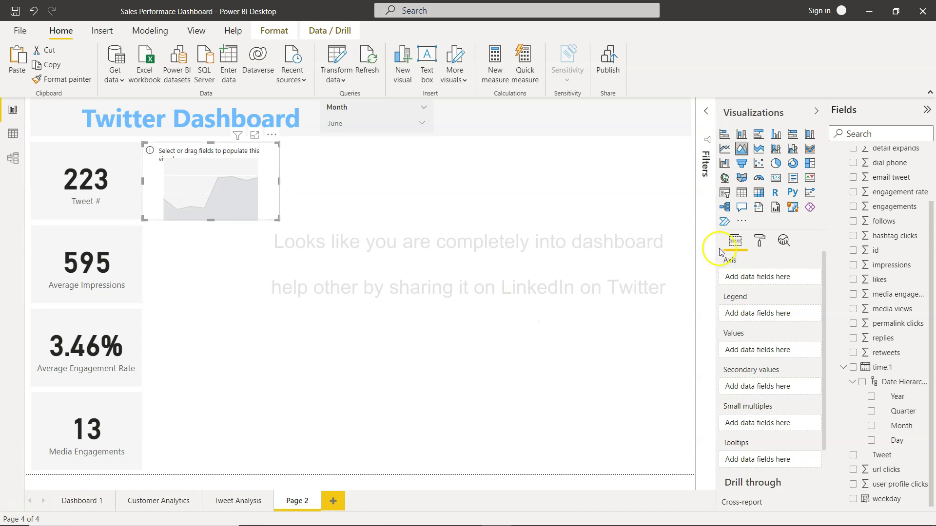
Put time.1 on the area chart's axis and switch it from the date hierarchy to the plain time.1 date.
left_click(854, 368)
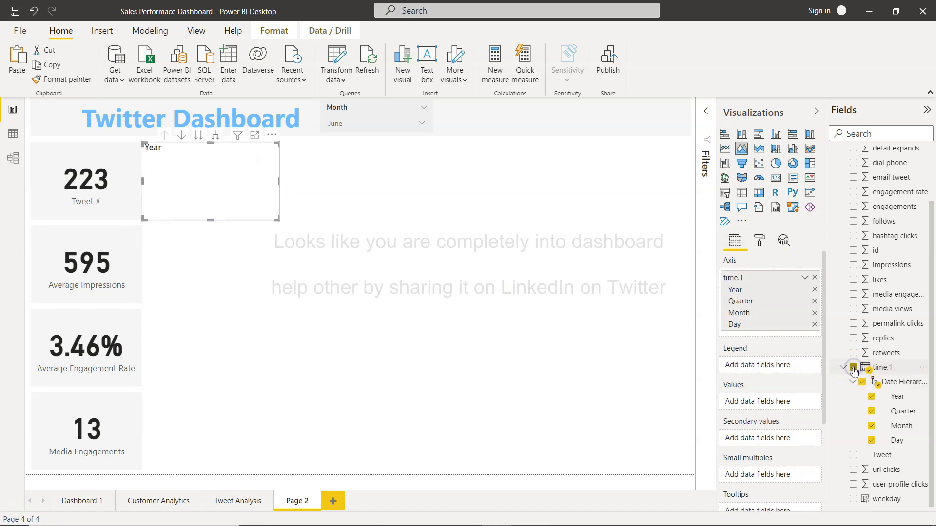
left_click(814, 291)
left_click(814, 291)
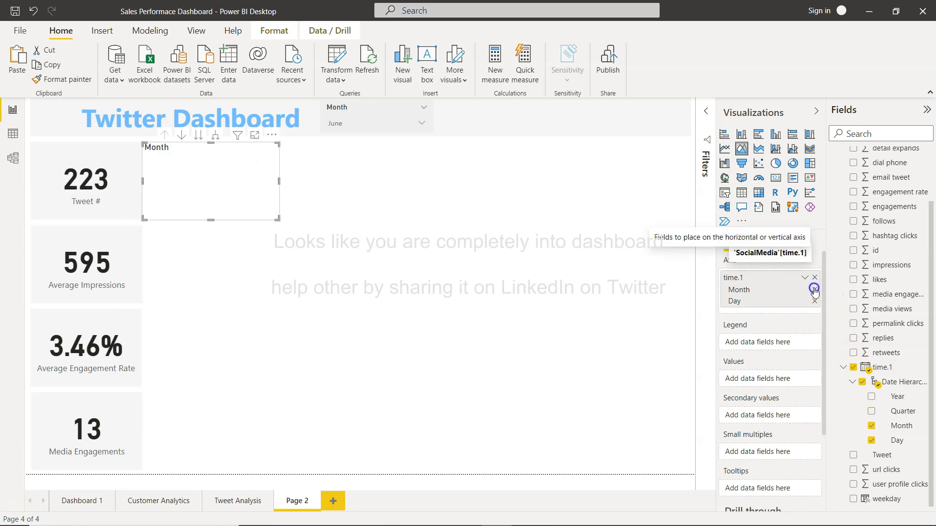
left_click(814, 291)
left_click(815, 292)
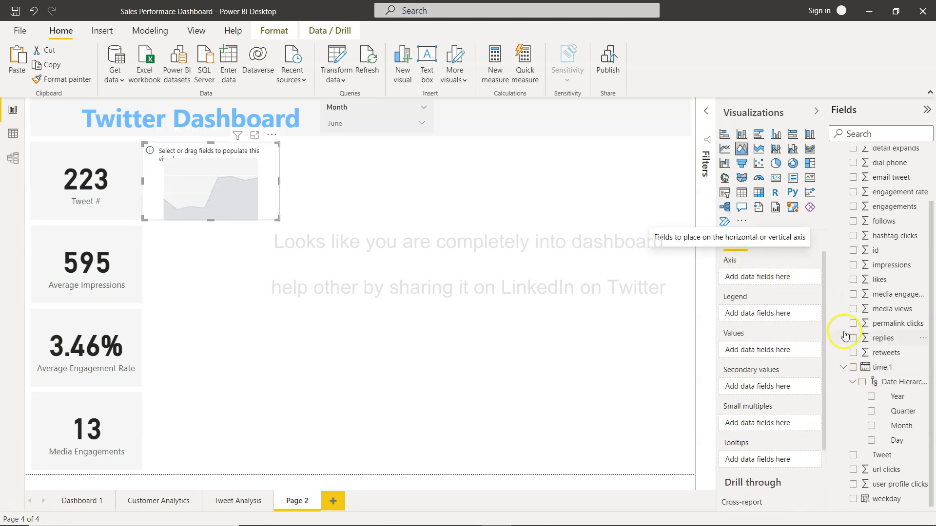
key("ctrl+z")
left_click(805, 277)
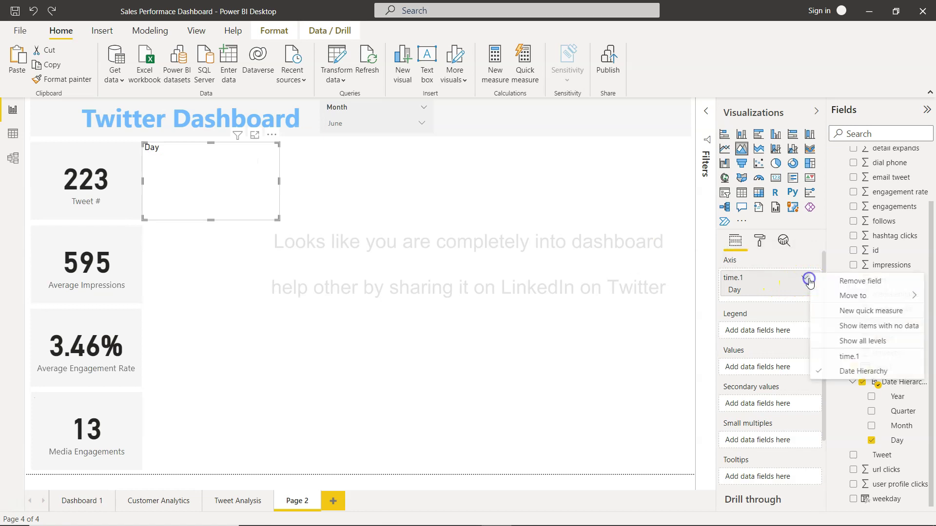
left_click(851, 356)
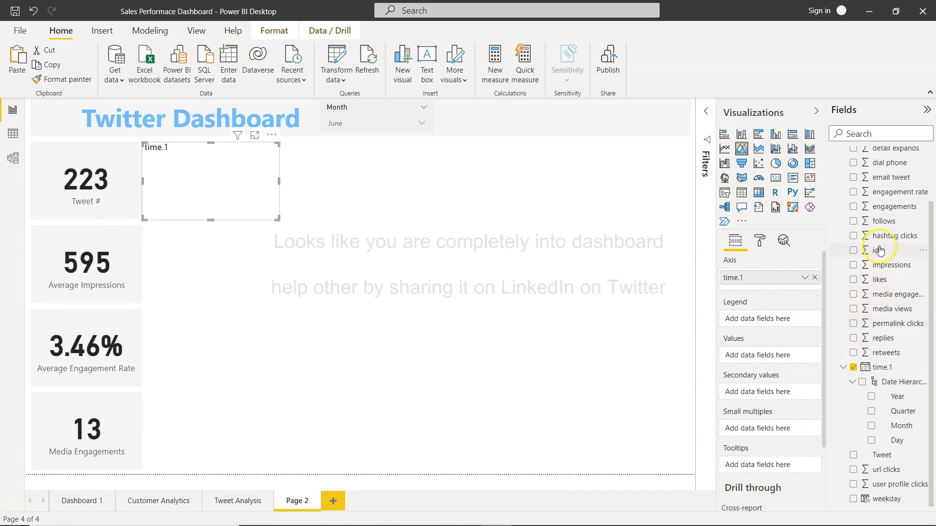
Add the Tweet field as a count to the area chart's values.
scroll(879, 249, "up", 2)
scroll(879, 250, "down", 3)
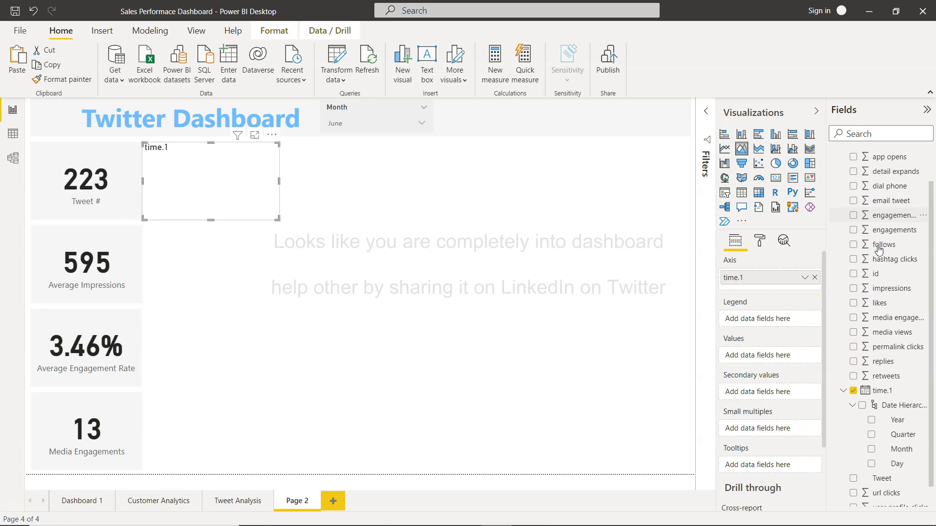
left_click_drag(883, 456, 770, 359)
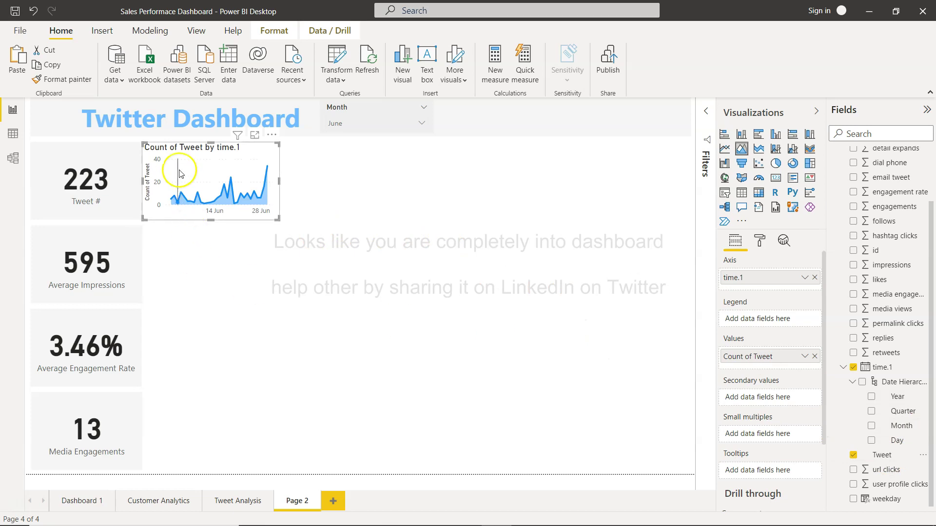
Check the chart style on Tweet Analysis and turn off the X axis and Y axis of Page 2's area chart.
left_click(238, 499)
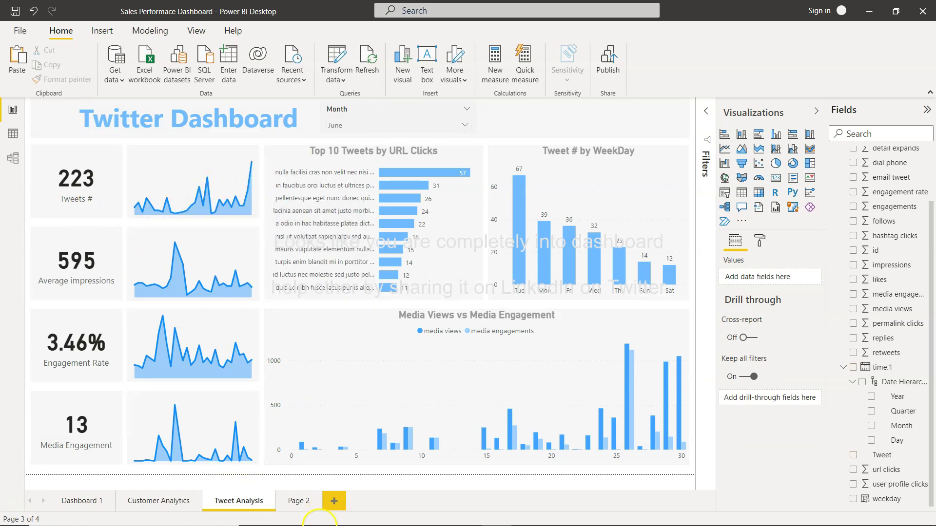
left_click(298, 495)
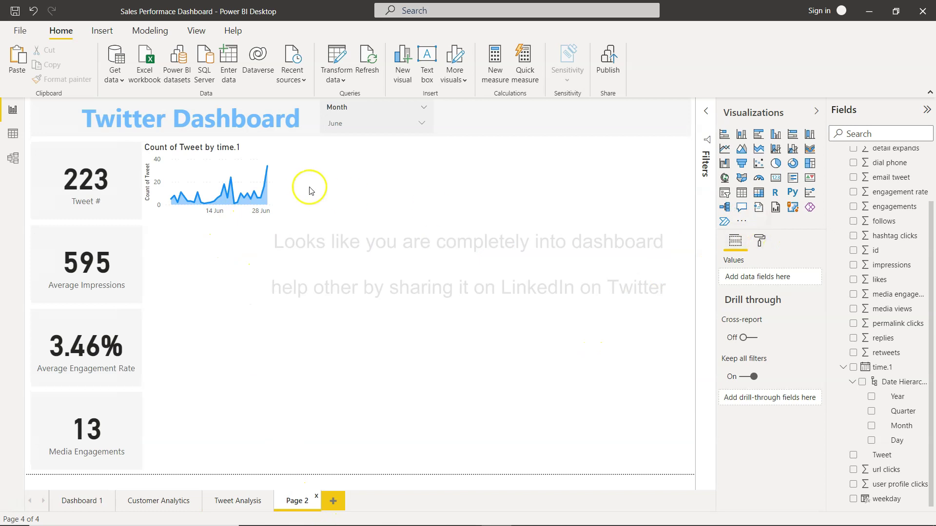
left_click(253, 153)
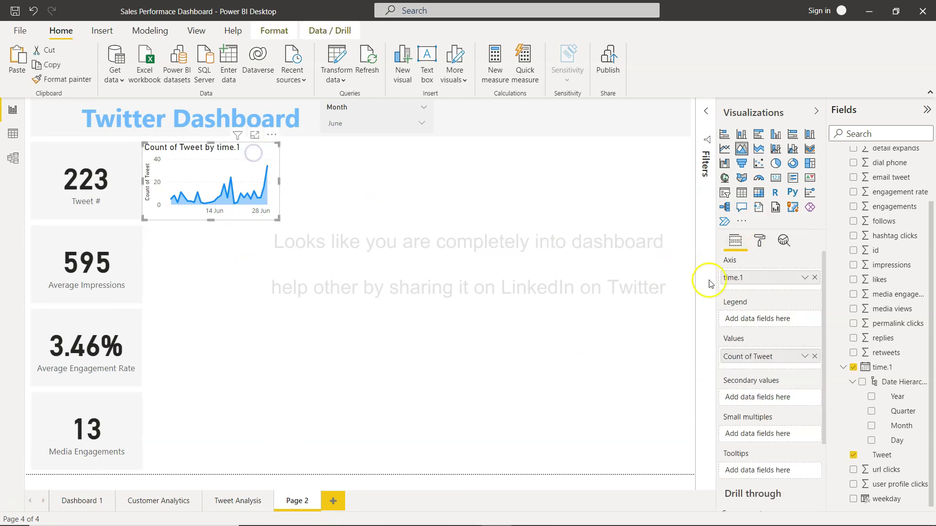
left_click(760, 244)
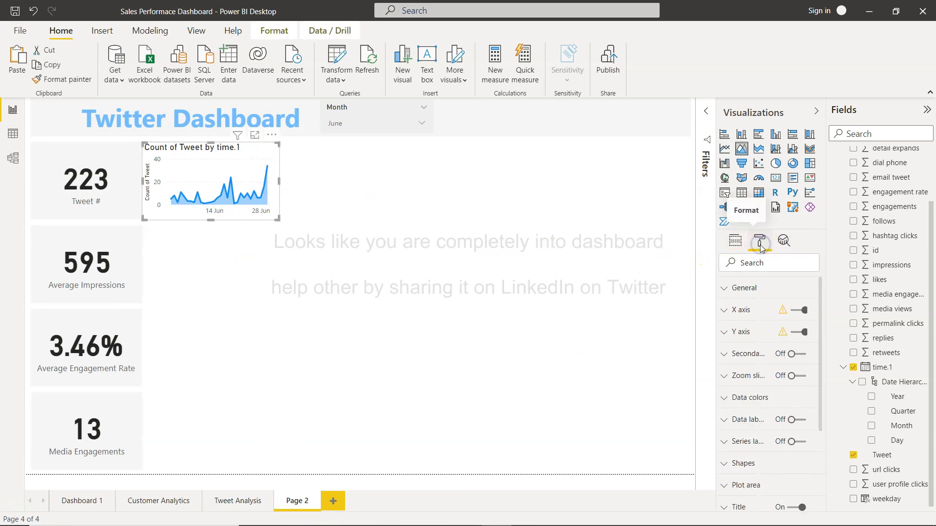
left_click(795, 312)
left_click(799, 333)
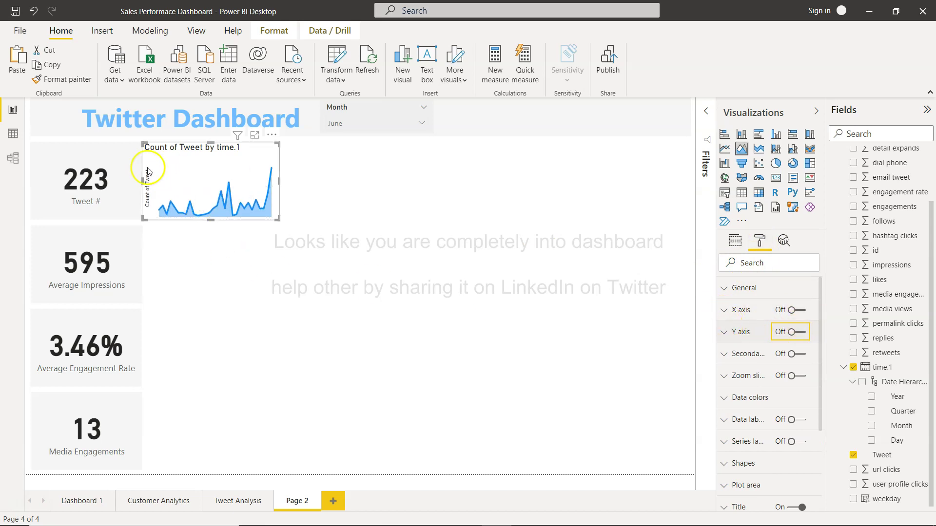
Turn off the Y axis title of the area chart.
left_click(724, 332)
scroll(762, 405, "down", 5)
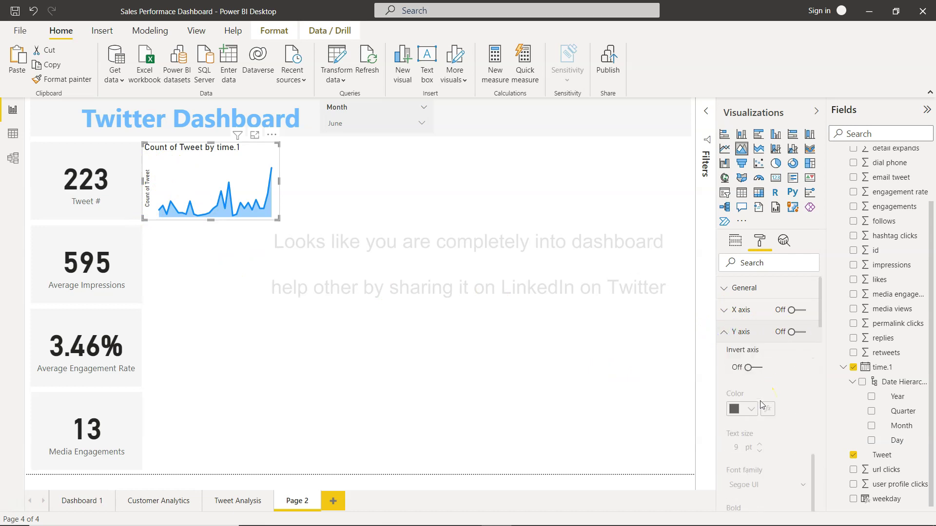
scroll(762, 406, "down", 5)
left_click(749, 430)
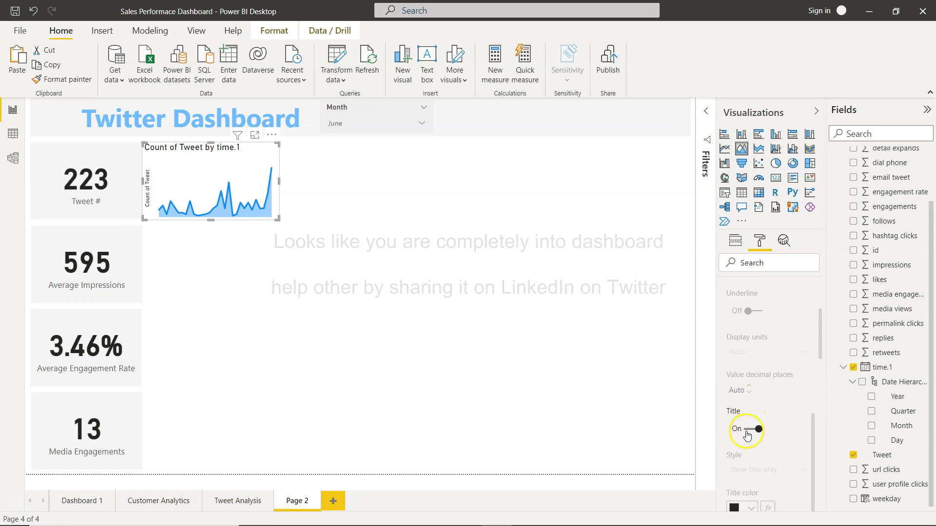
left_click(748, 430)
scroll(745, 431, "down", 3)
scroll(746, 431, "up", 10)
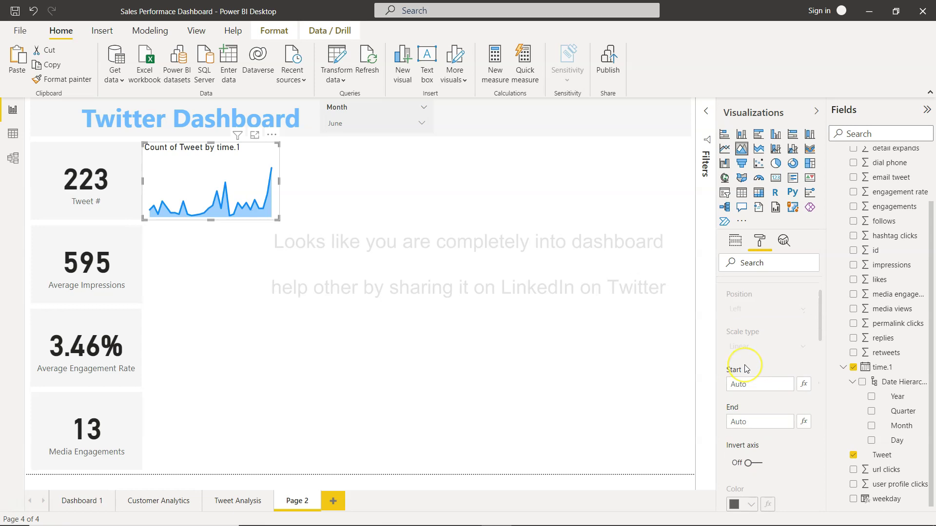
scroll(744, 369, "up", 3)
left_click(725, 332)
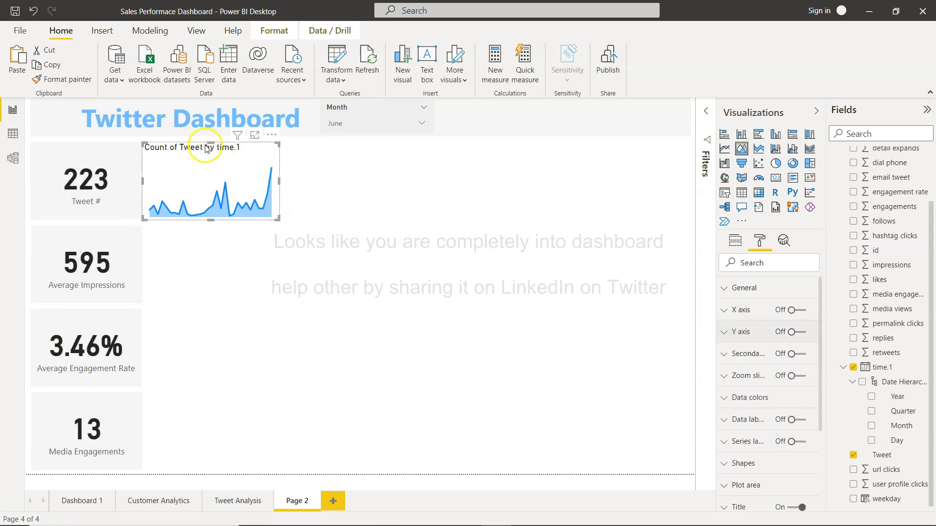
Turn off the area chart's own title.
left_click(734, 455)
scroll(735, 456, "down", 3)
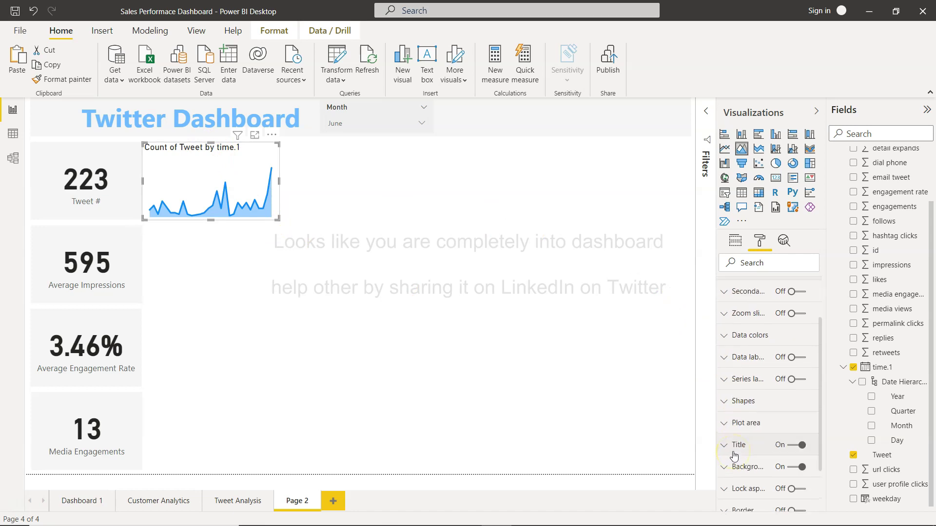
left_click(793, 451)
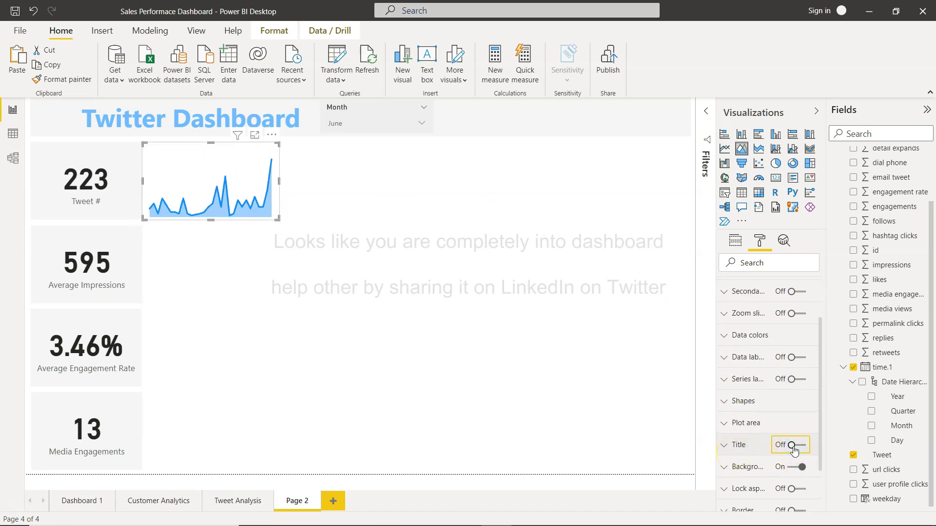
Give the area chart the lightest grey theme background with 60% transparency and compare it with the matching chart on Tweet Analysis.
scroll(732, 425, "down", 1)
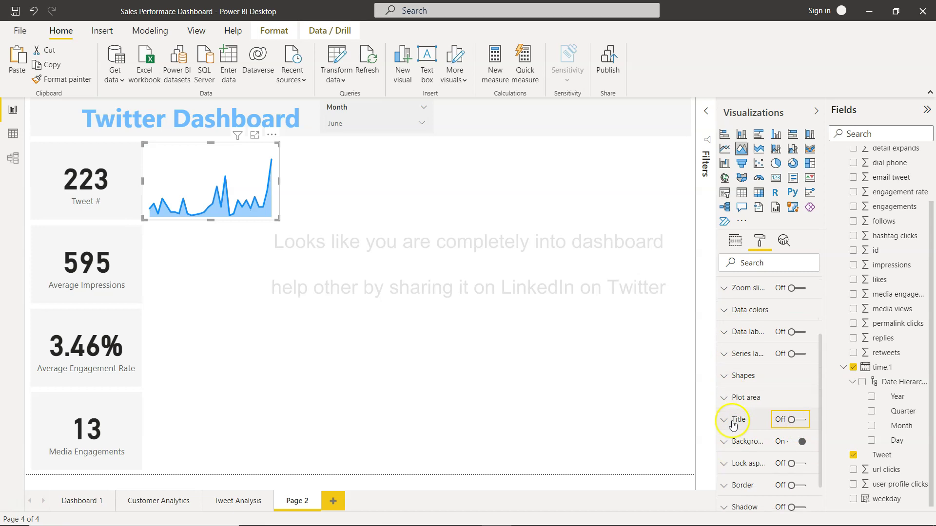
scroll(732, 425, "down", 1)
left_click(721, 411)
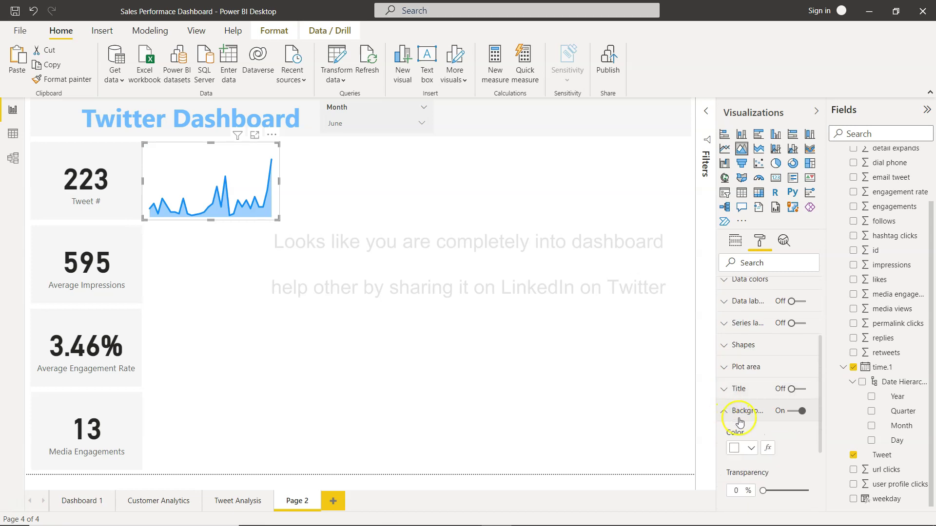
left_click(751, 449)
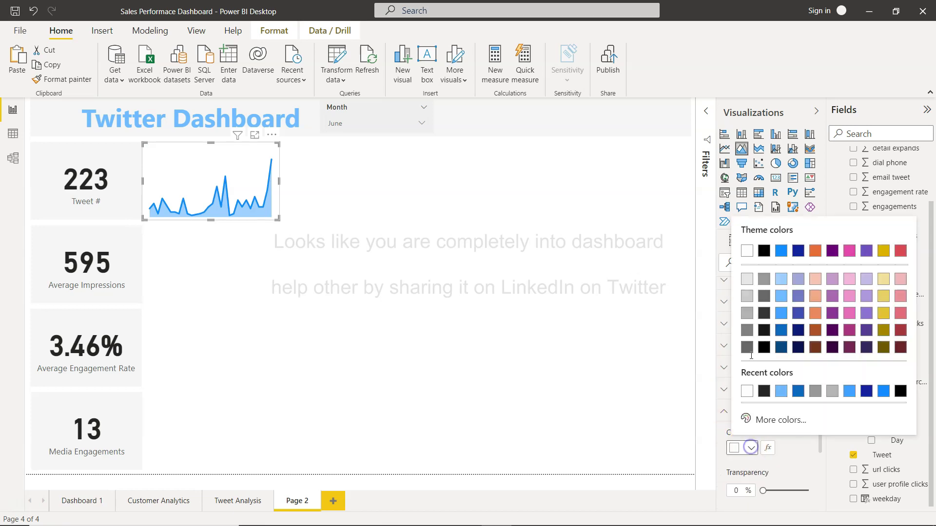
left_click(745, 281)
left_click(741, 491)
type("60")
left_click(421, 377)
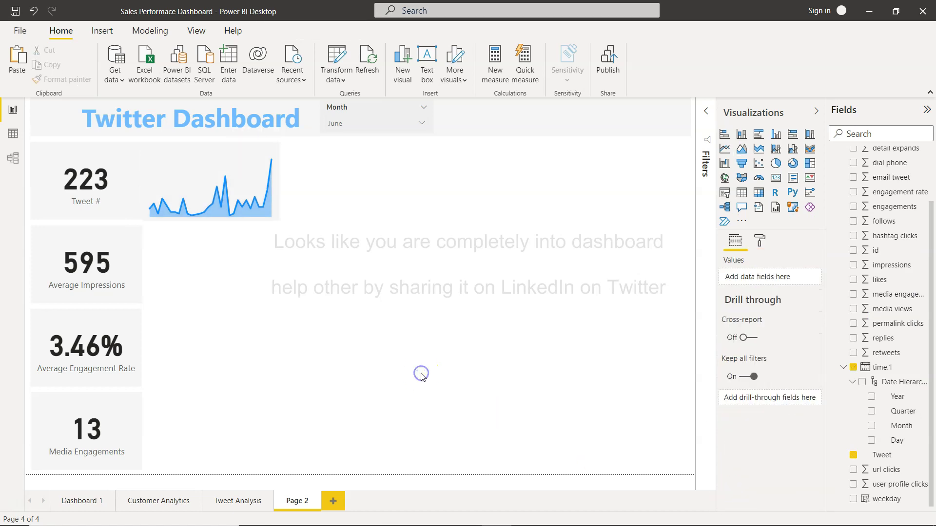
left_click(238, 499)
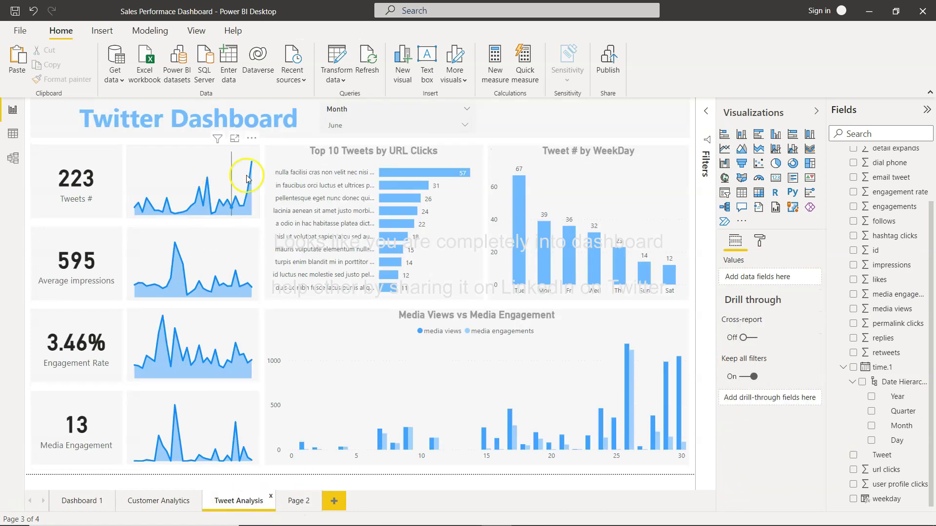
left_click(295, 502)
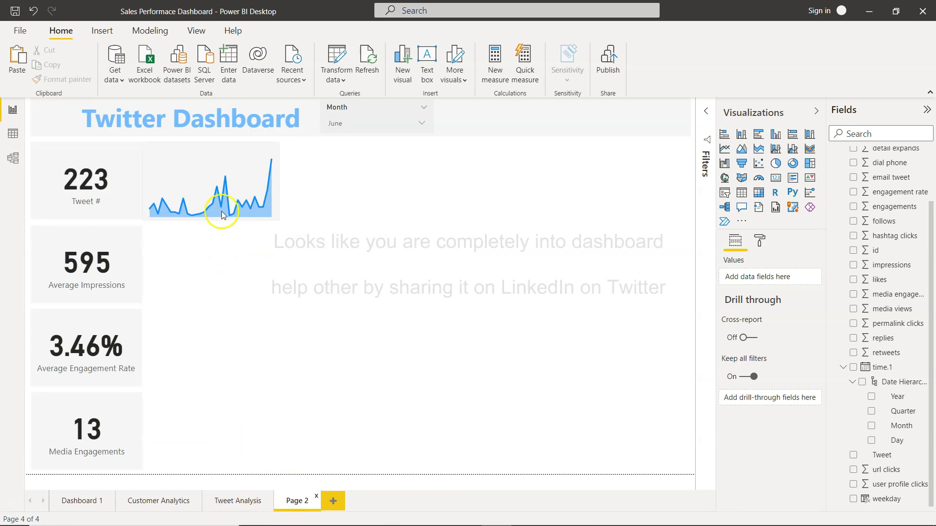
Check the layout on Tweet Analysis and duplicate Page 2's area chart beside the Average Impressions, Average Engagement Rate and Media Engagements cards.
left_click(244, 502)
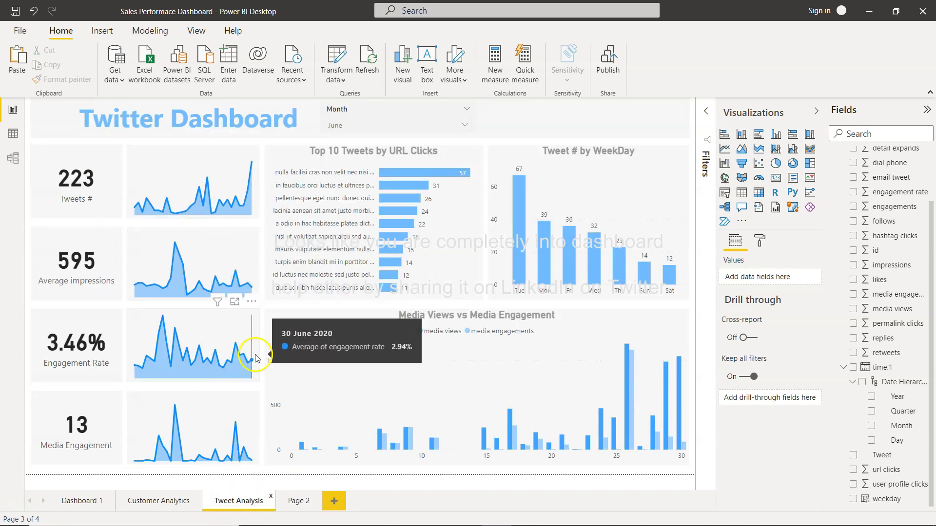
left_click(298, 506)
left_click(185, 161)
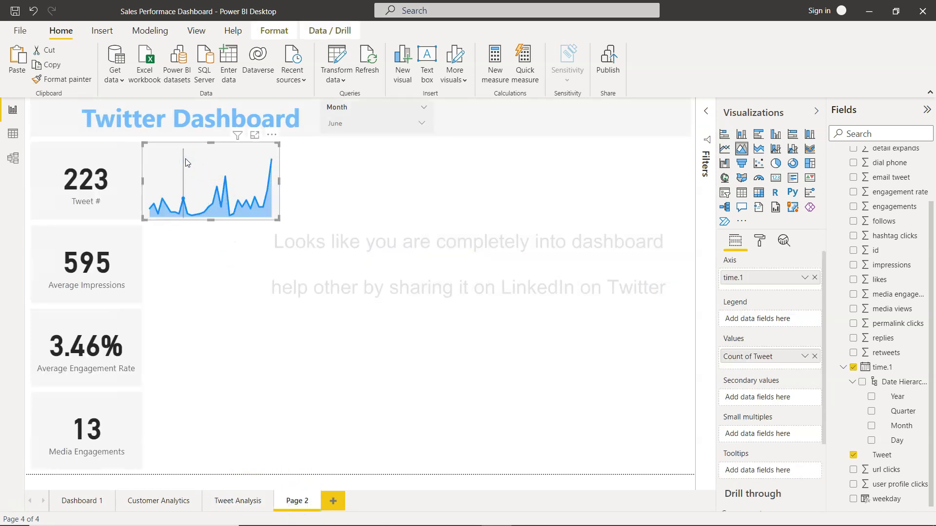
left_click(373, 205)
left_click_drag(234, 154, 246, 412)
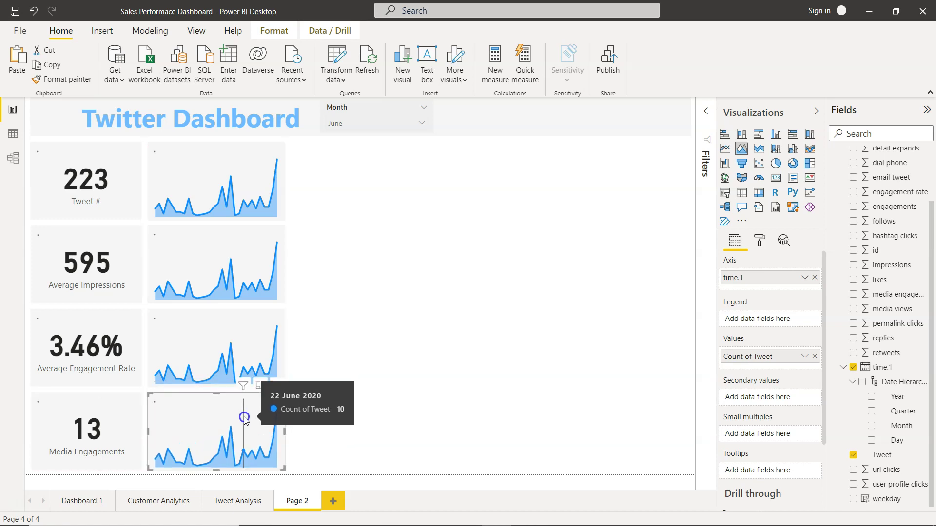
left_click(447, 282)
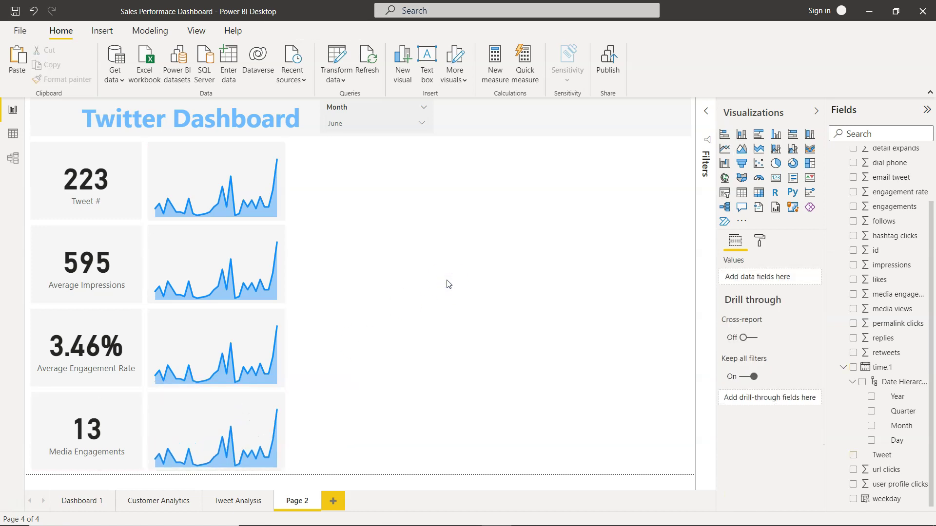
Remove Count of Tweet from the values of the area chart beside the Average Impressions card.
left_click(284, 237)
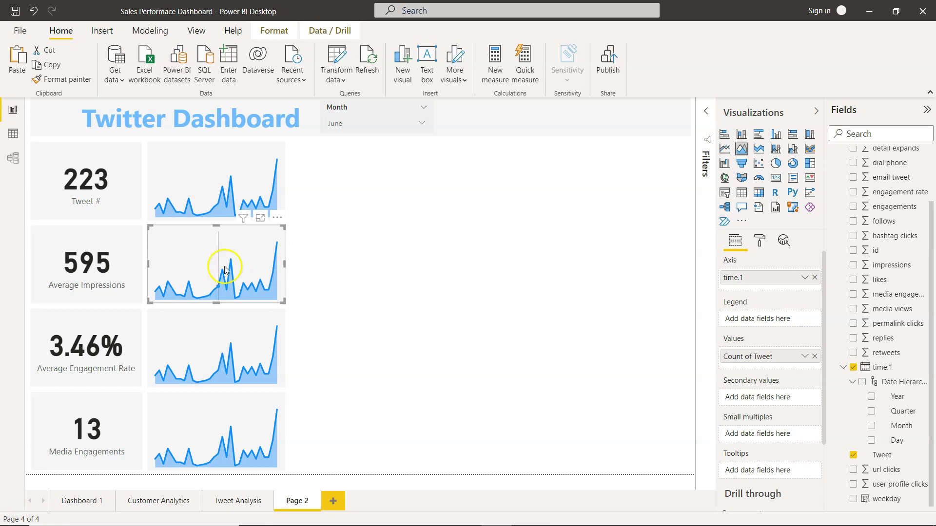
left_click(815, 356)
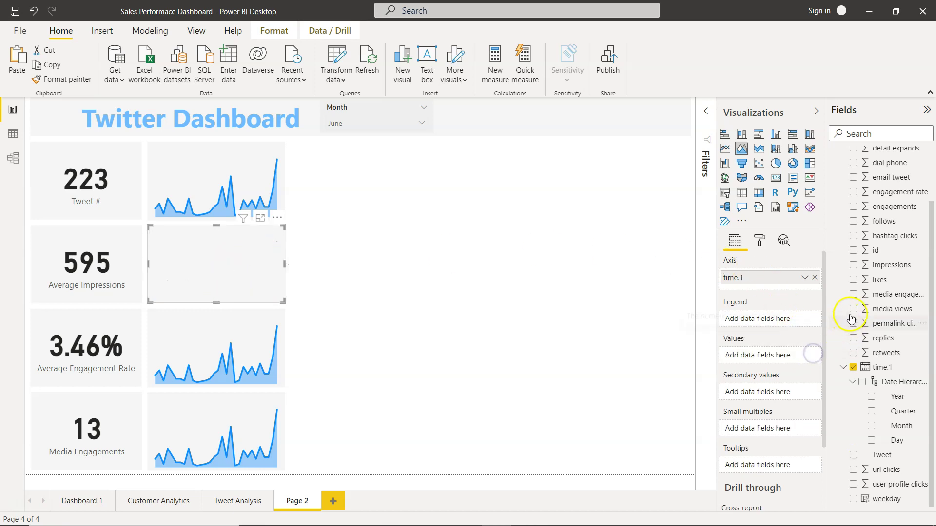
Plot the average of impressions over time in the area chart beside the Average Impressions card.
left_click(853, 265)
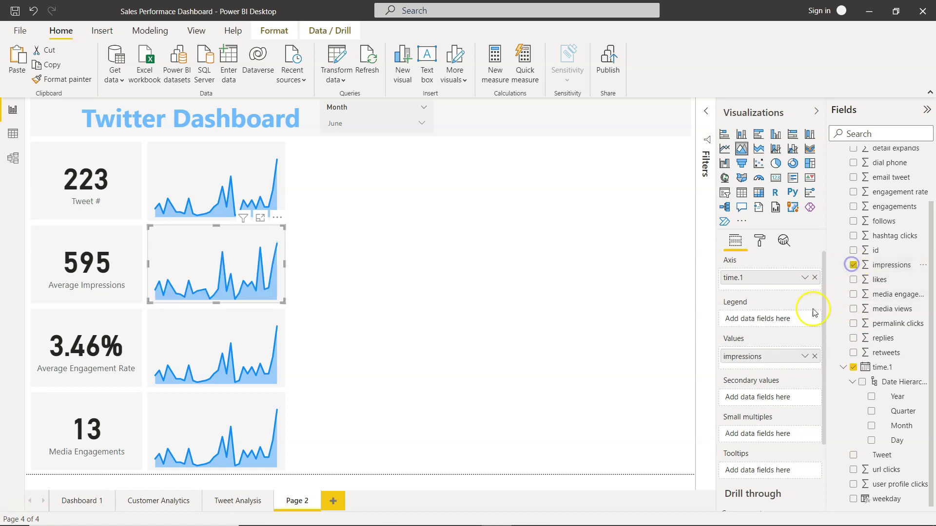
left_click(804, 358)
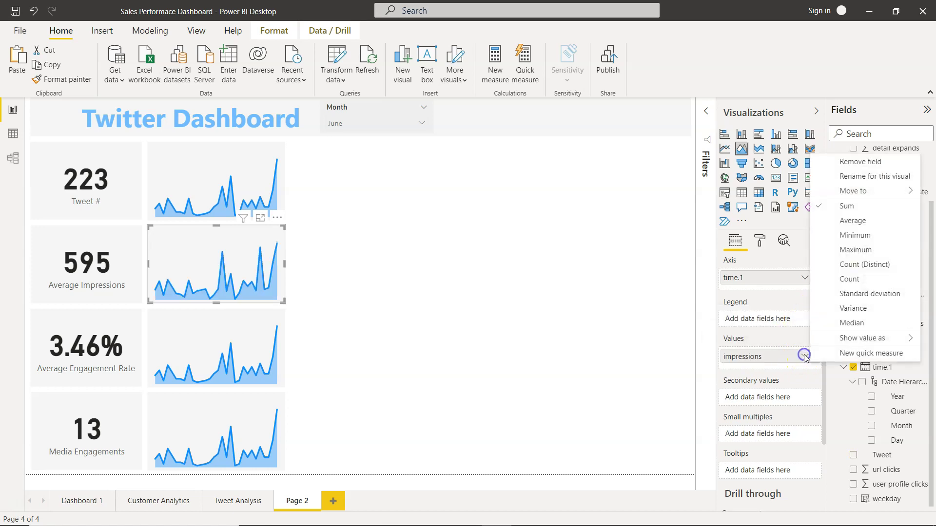
left_click(835, 221)
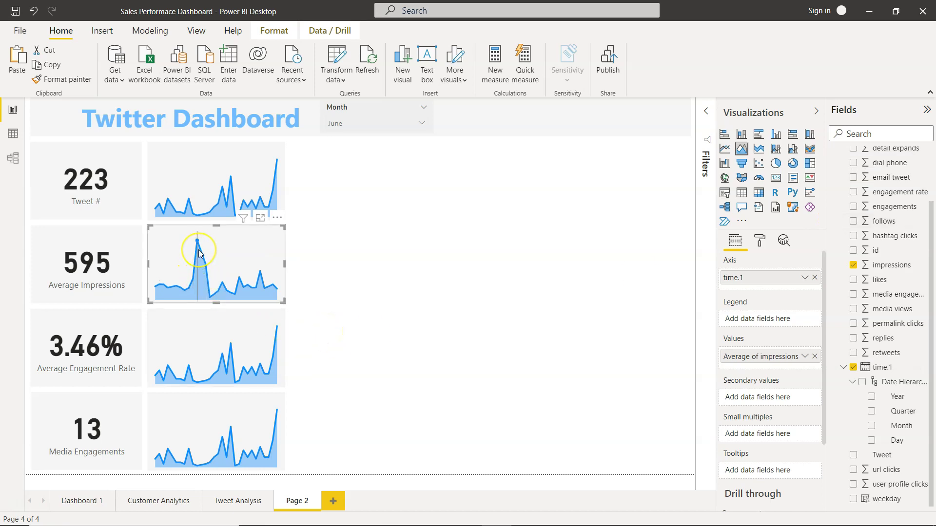
mouse_move(198, 252)
Replace the tweet count in the area chart beside the Average Engagement Rate card with the average of engagement rate.
left_click(252, 317)
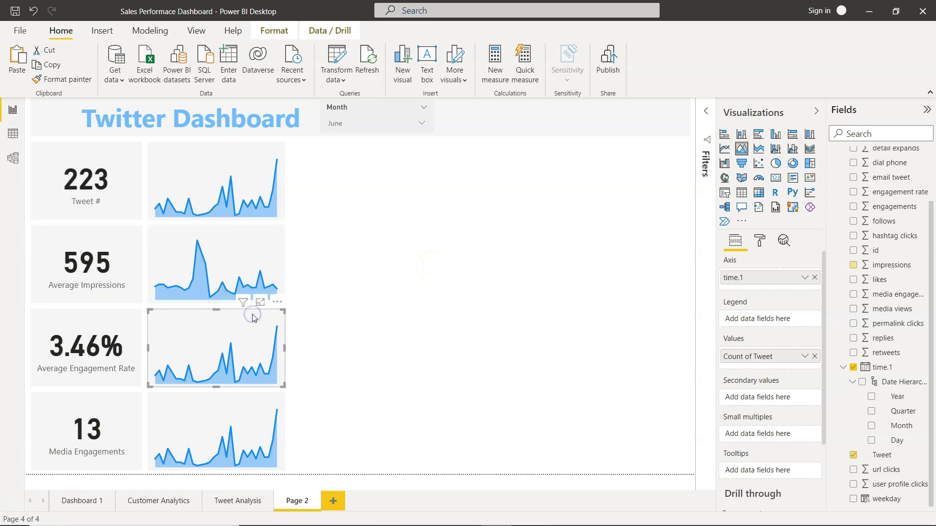
left_click(815, 357)
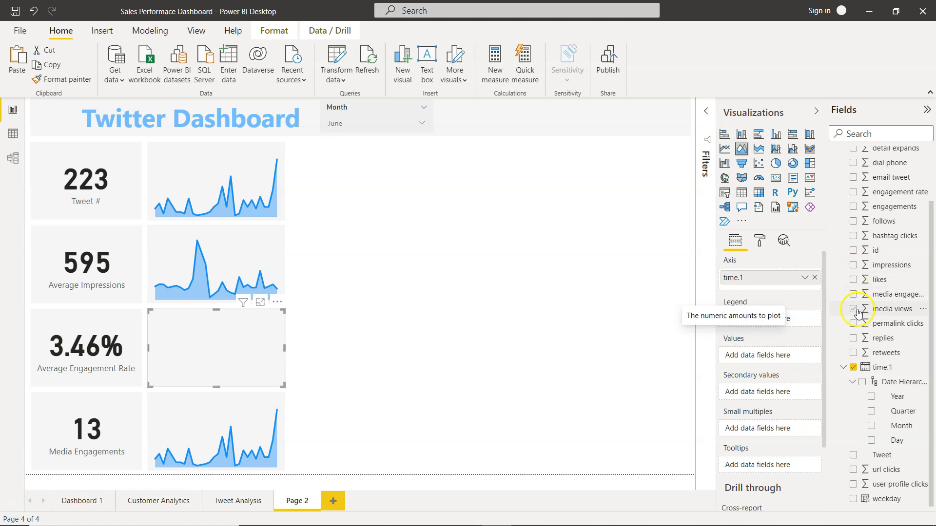
left_click(853, 193)
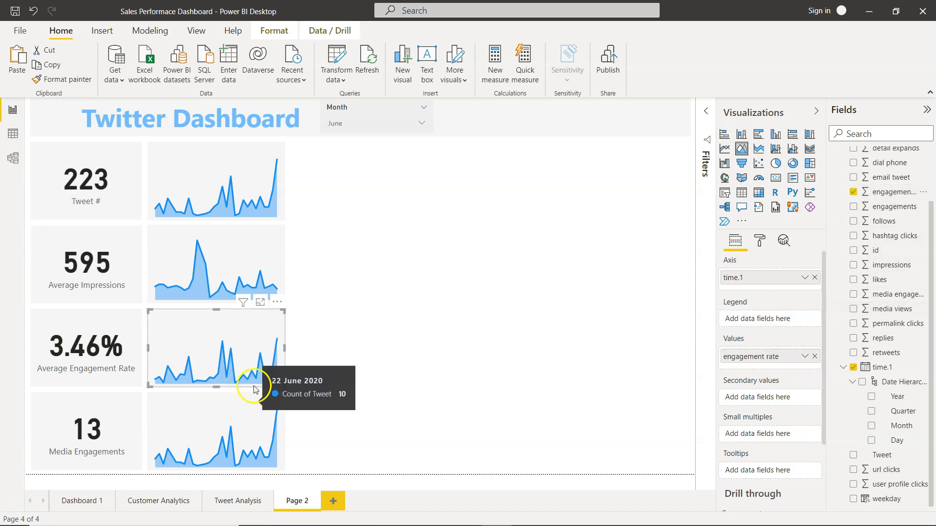
left_click(805, 357)
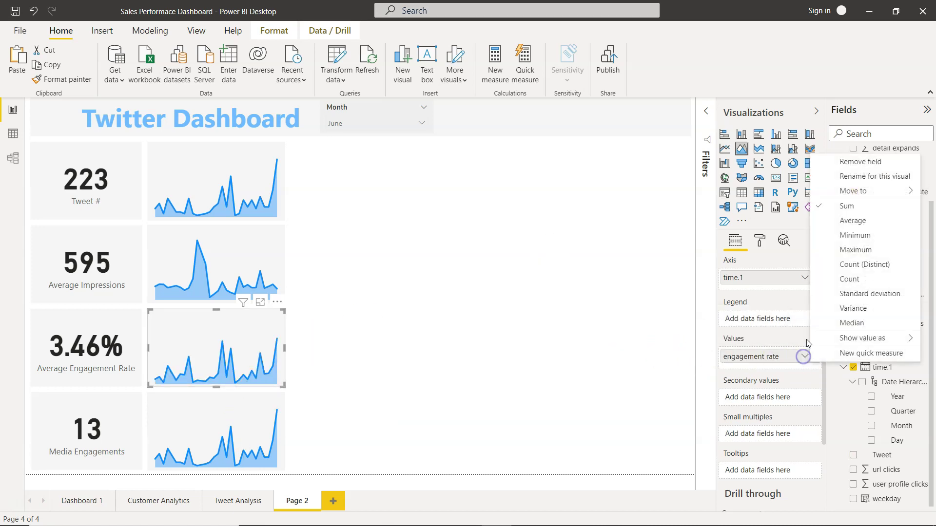
left_click(847, 222)
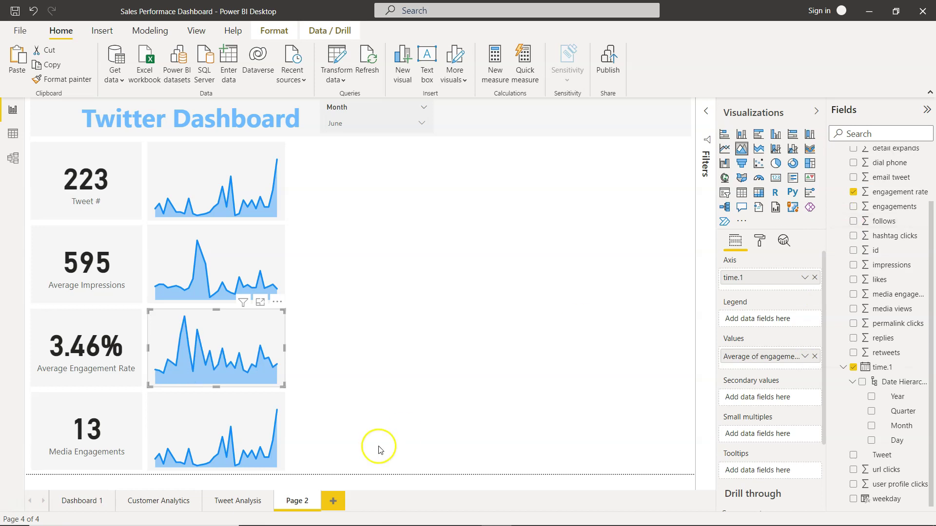
Replace the tweet count in the area chart beside the Media Engagements card with the average of media engagements.
left_click(263, 405)
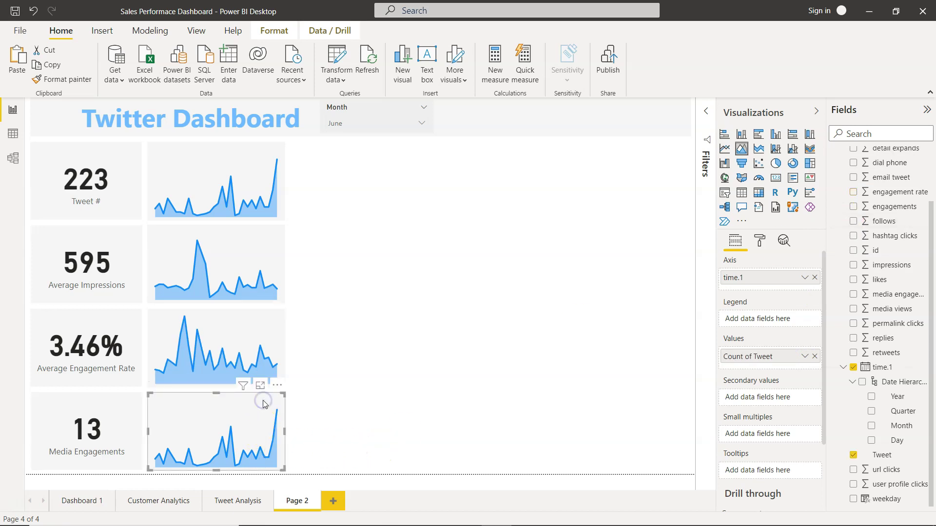
left_click(814, 356)
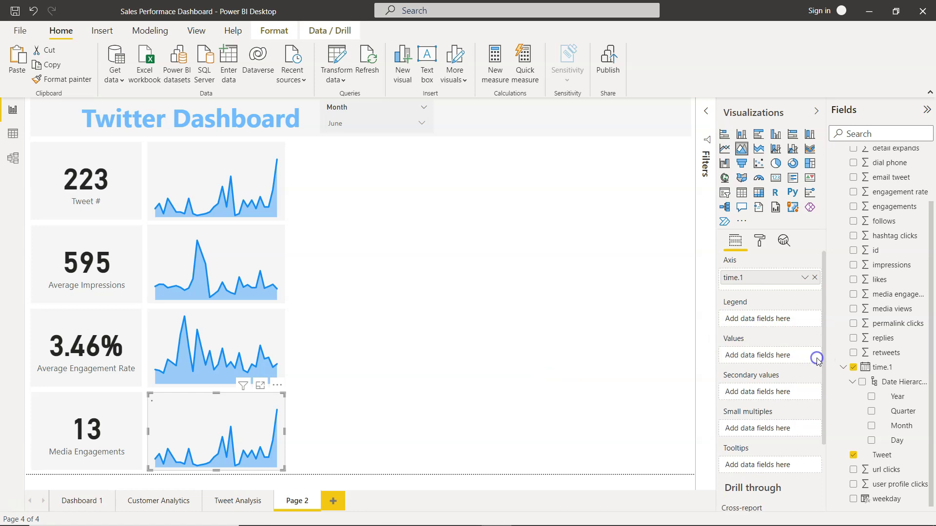
left_click(854, 294)
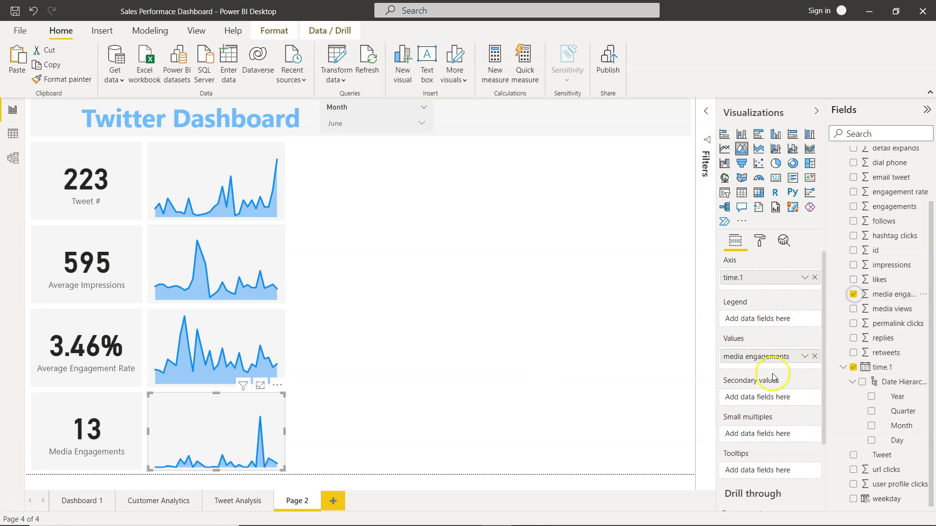
left_click(804, 356)
left_click(837, 221)
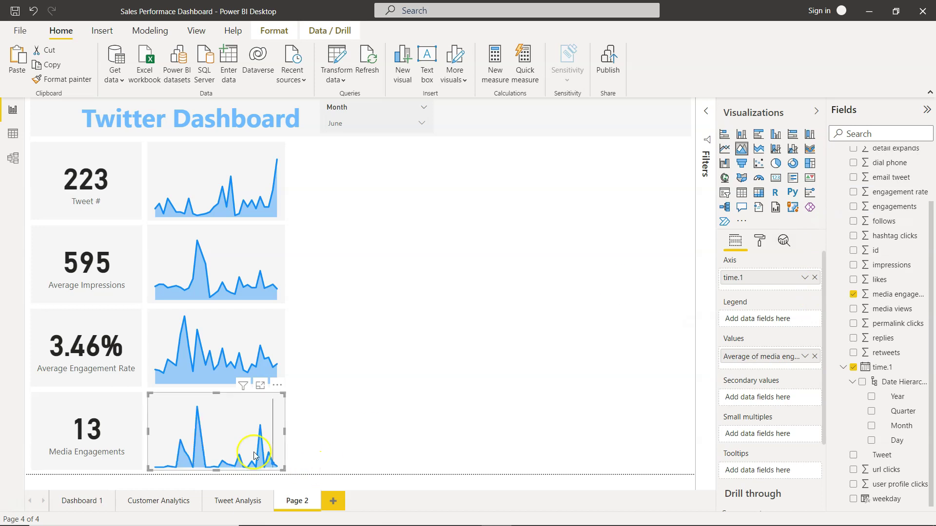
left_click(478, 383)
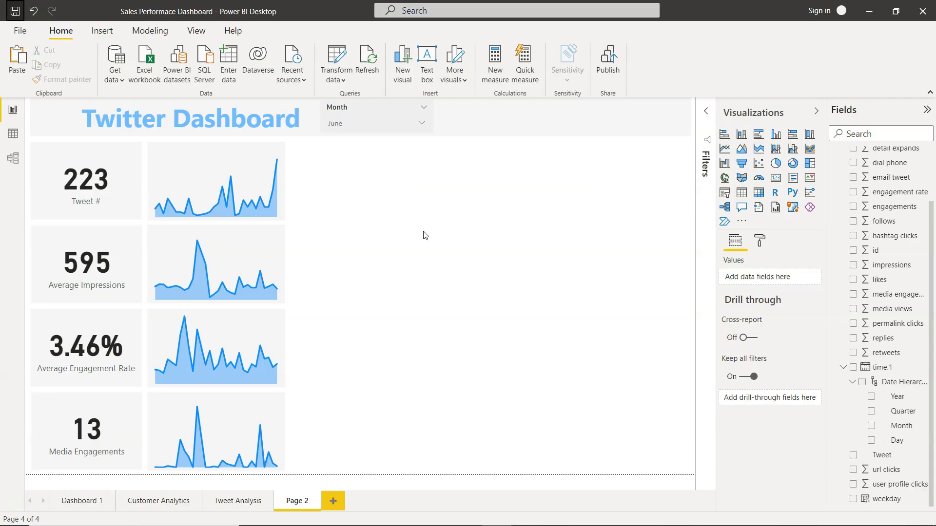
left_click(355, 288)
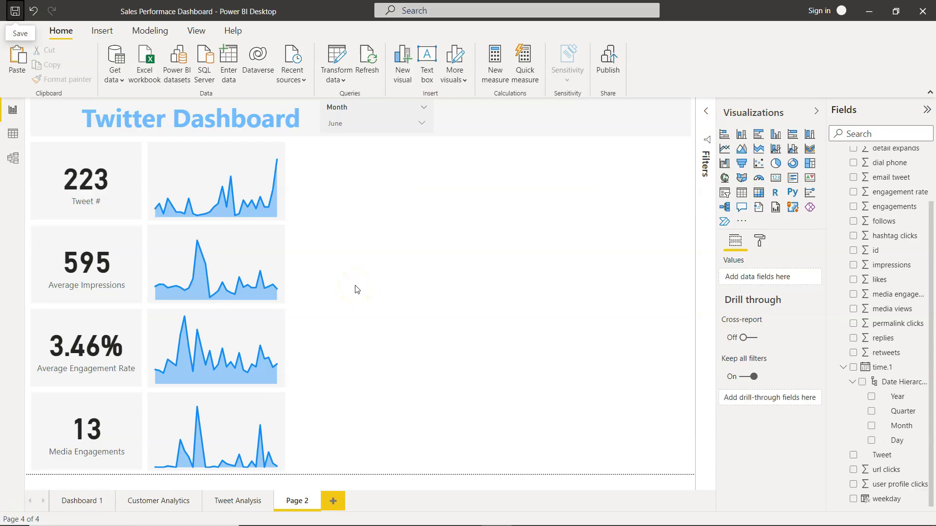
Using the Tweet Analysis page as reference, add a clustered bar chart to Page 2, narrowed and placed beside the Tweet # area chart.
left_click(238, 501)
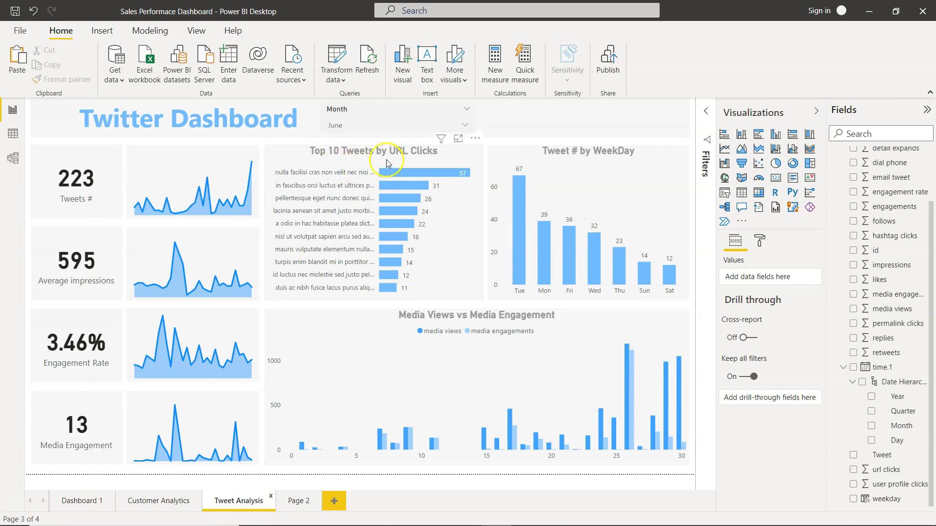
left_click(299, 505)
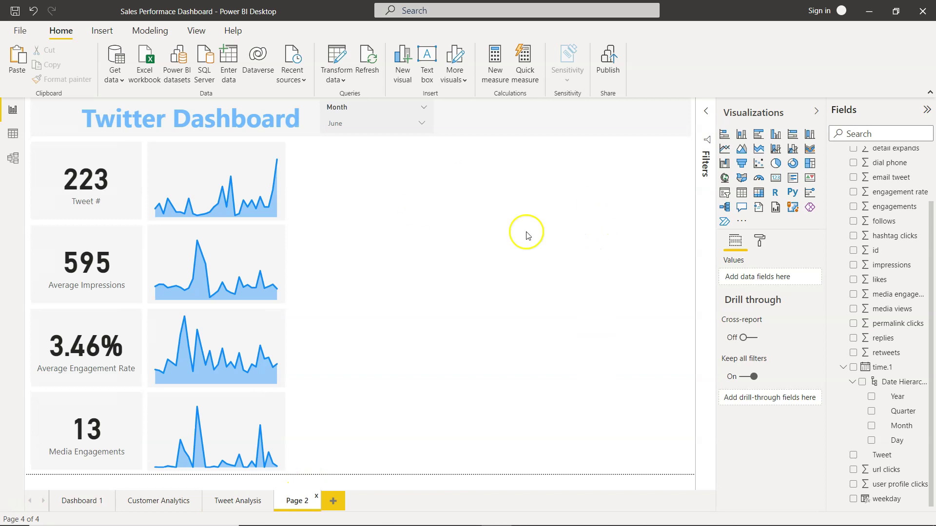
left_click(760, 135)
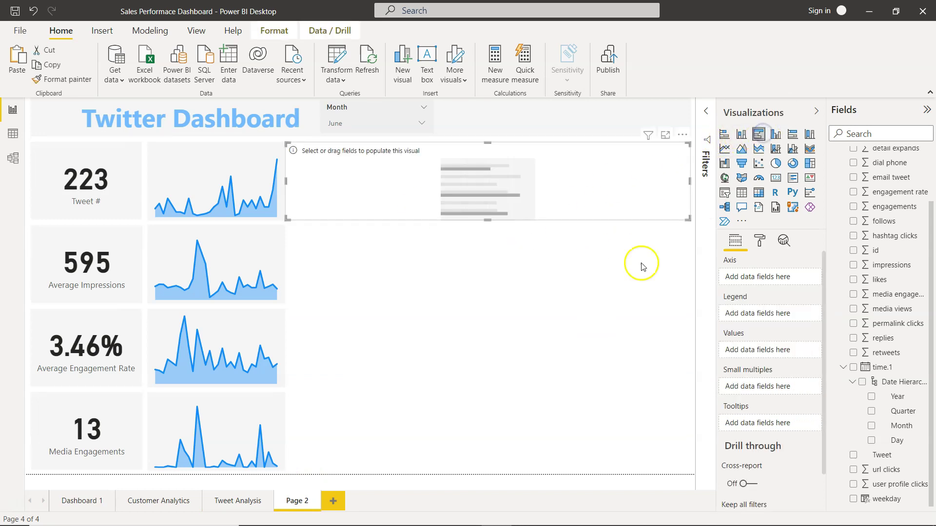
left_click(561, 200)
left_click_drag(561, 200, 493, 190)
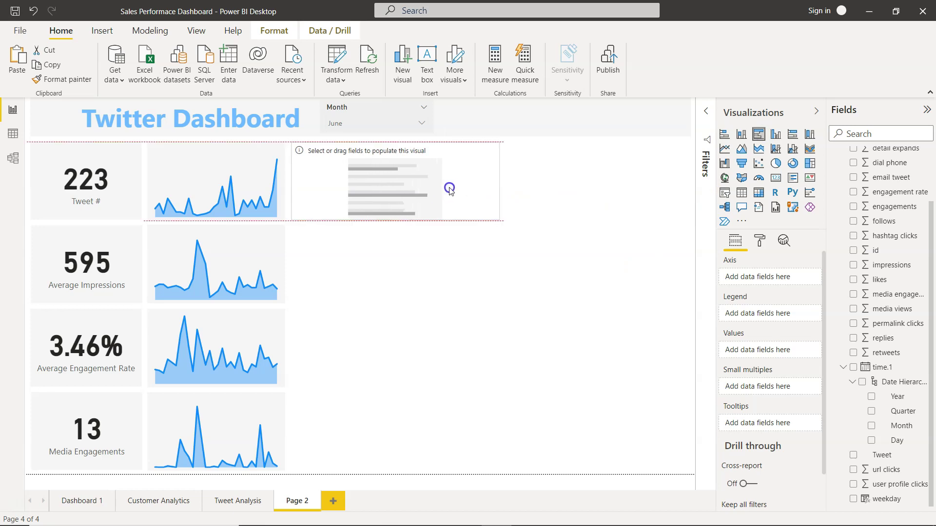
Plot url clicks by Tweet in the new clustered bar chart.
left_click(459, 318)
left_click(459, 212)
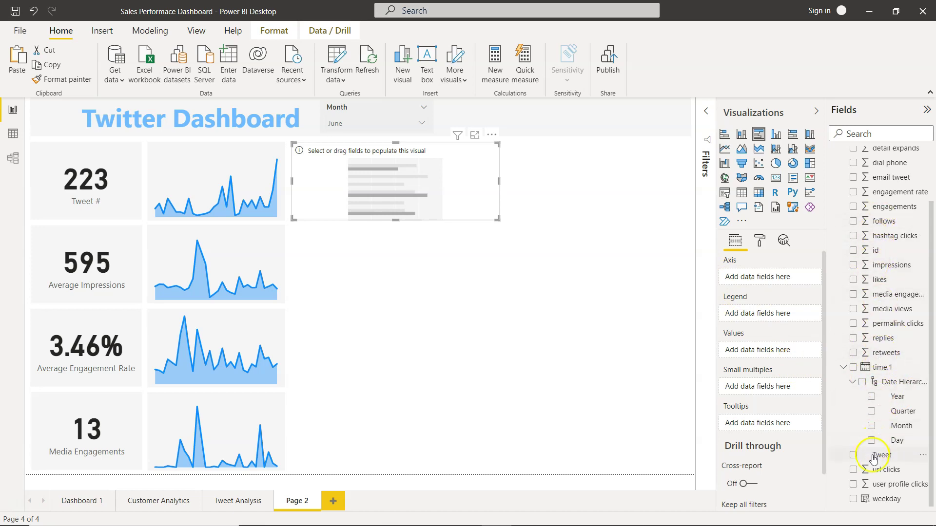
left_click(854, 455)
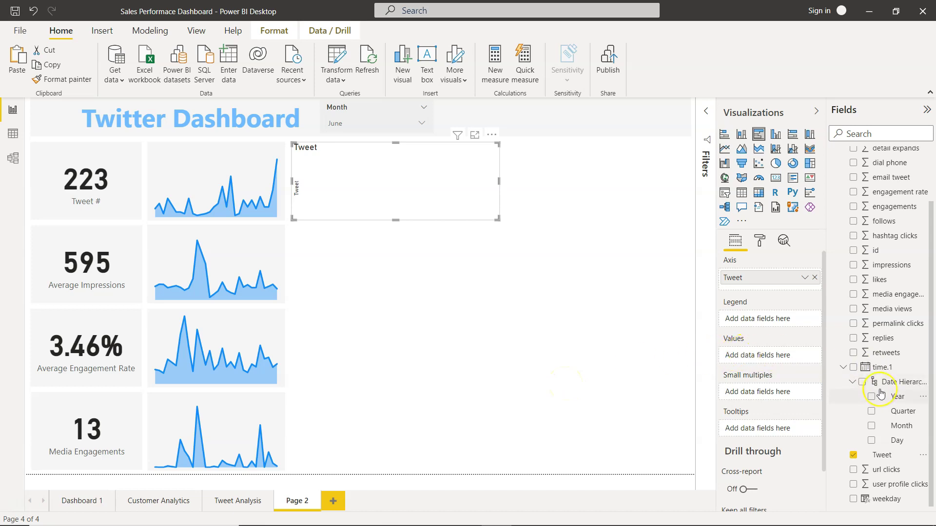
left_click(854, 470)
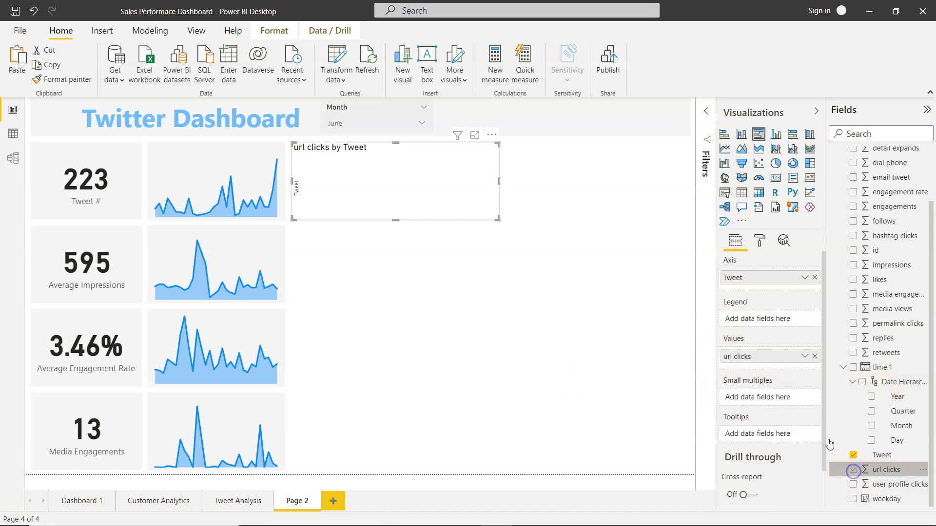
Try Count (Distinct) and Average as the aggregation of url clicks in the bar chart.
left_click(804, 358)
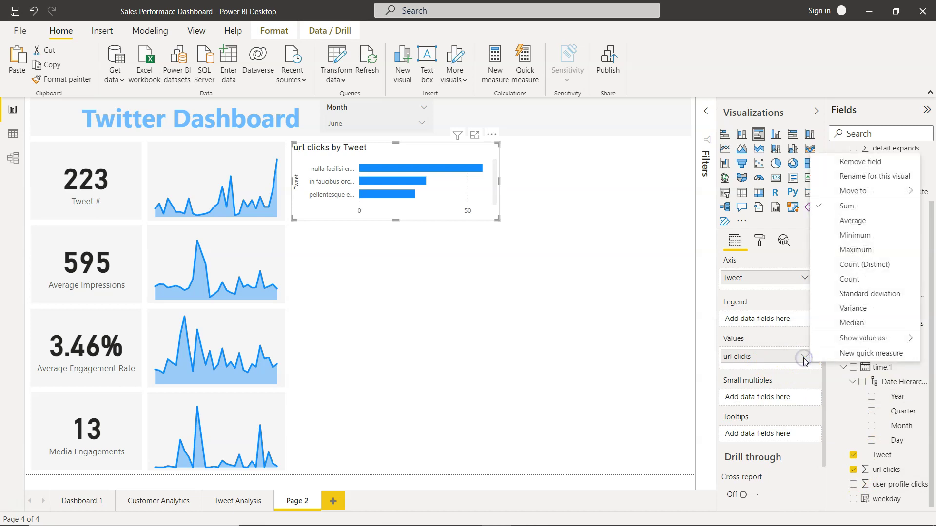
left_click(850, 266)
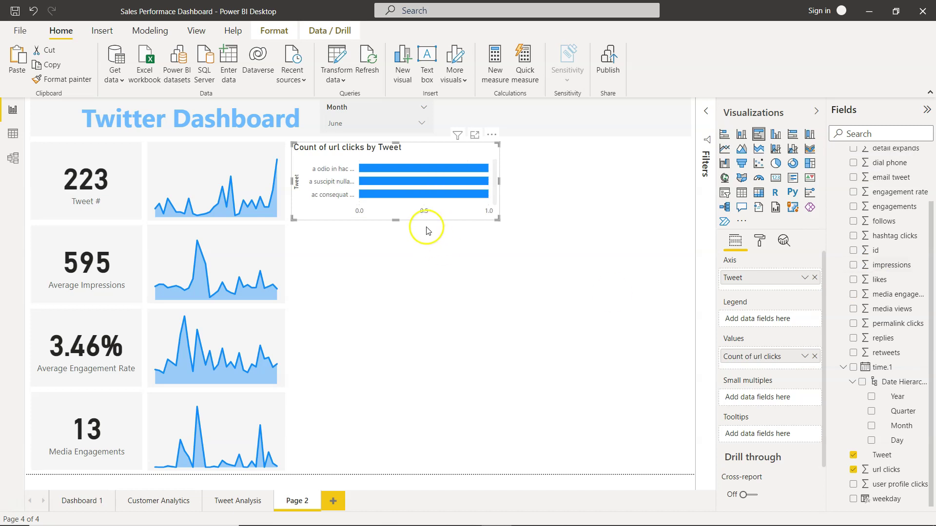
left_click(802, 357)
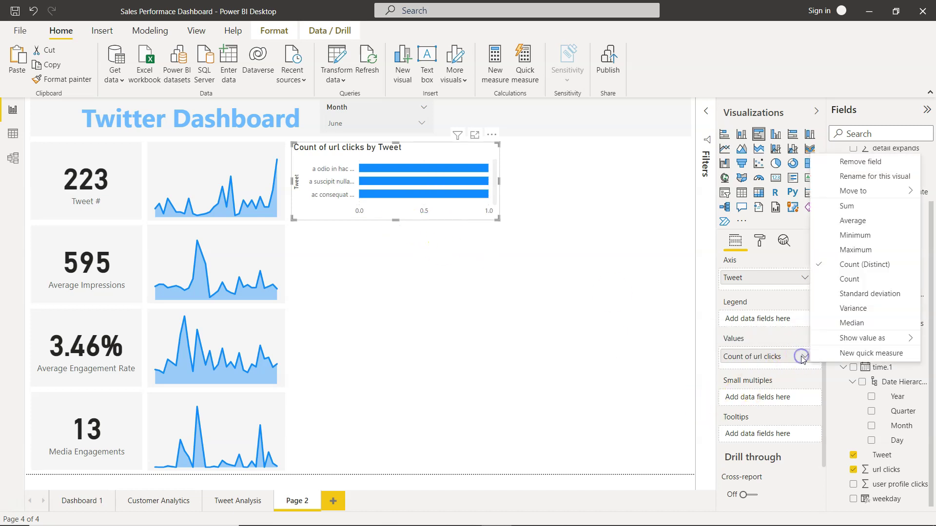
left_click(845, 222)
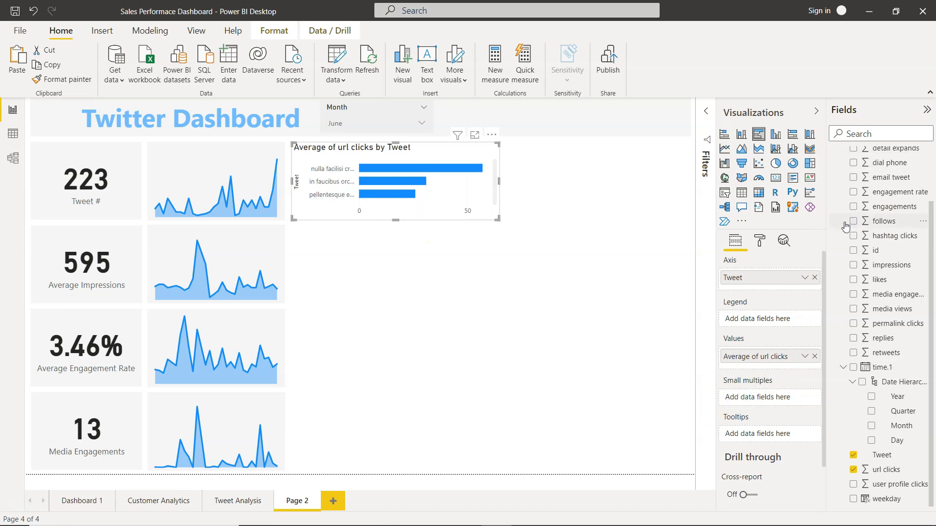
Check which url clicks aggregation the Top 10 Tweets by URL Clicks chart on the Tweet Analysis page uses, and return to Page 2.
left_click(239, 502)
left_click(461, 197)
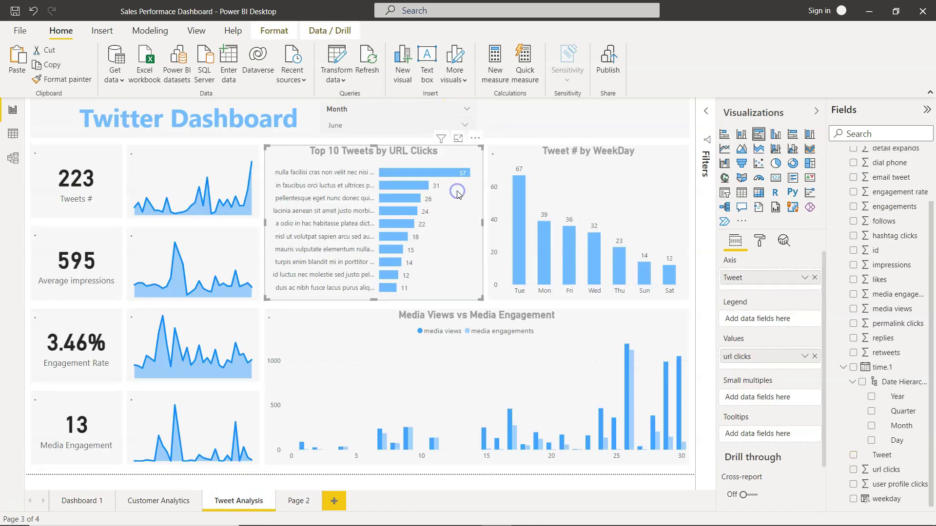
left_click(805, 358)
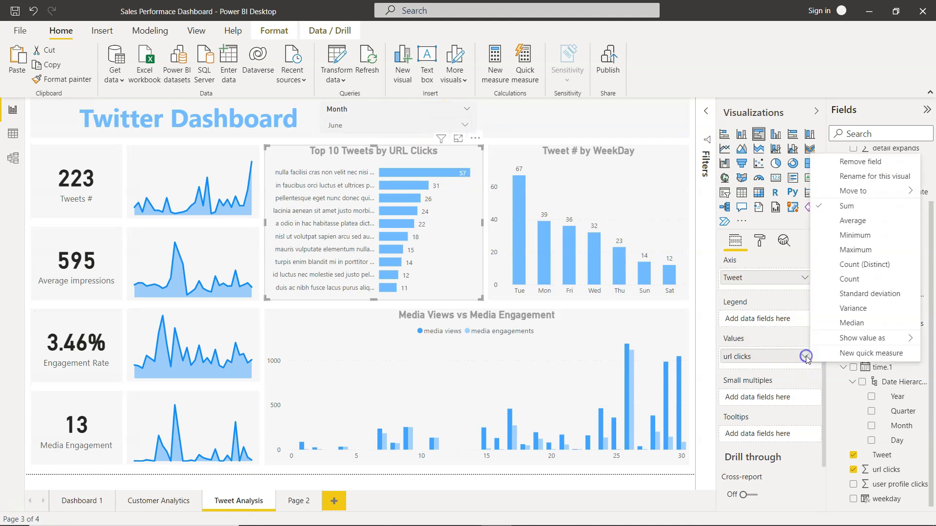
left_click(302, 501)
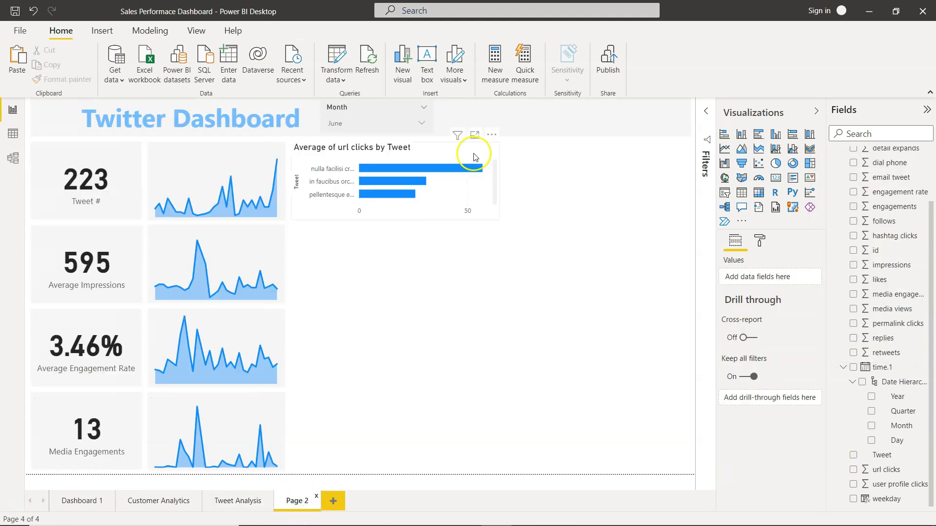
Extend the bar chart down to the lower edge of the Average Impressions row and aggregate its url clicks by Sum.
left_click(459, 194)
left_click_drag(392, 219, 393, 303)
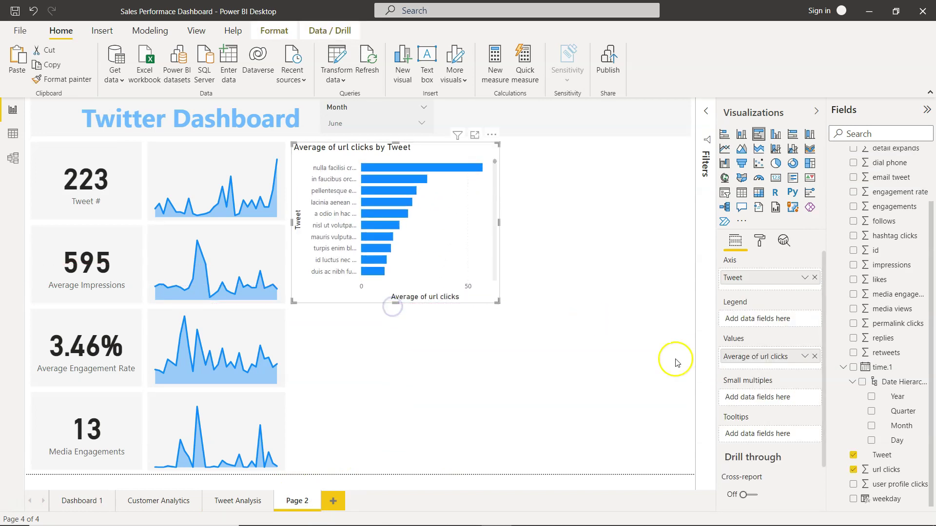
left_click(804, 357)
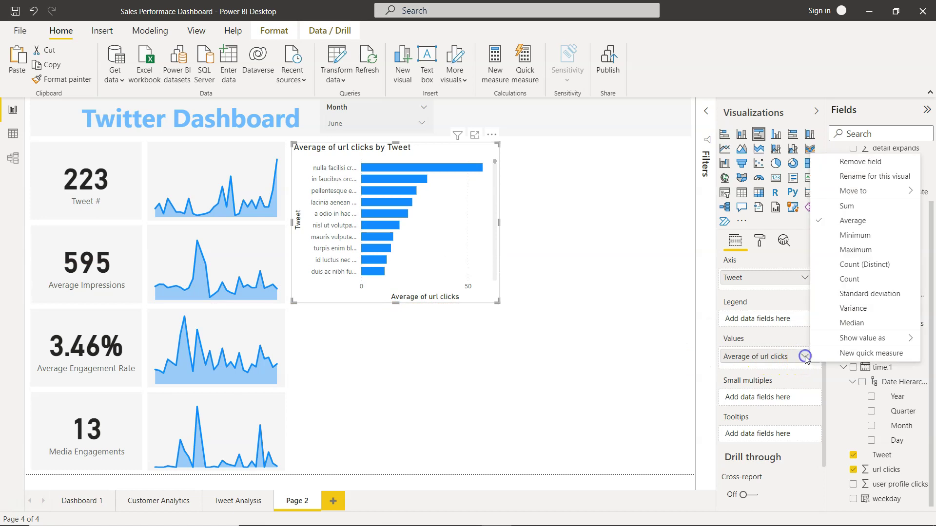
left_click(843, 207)
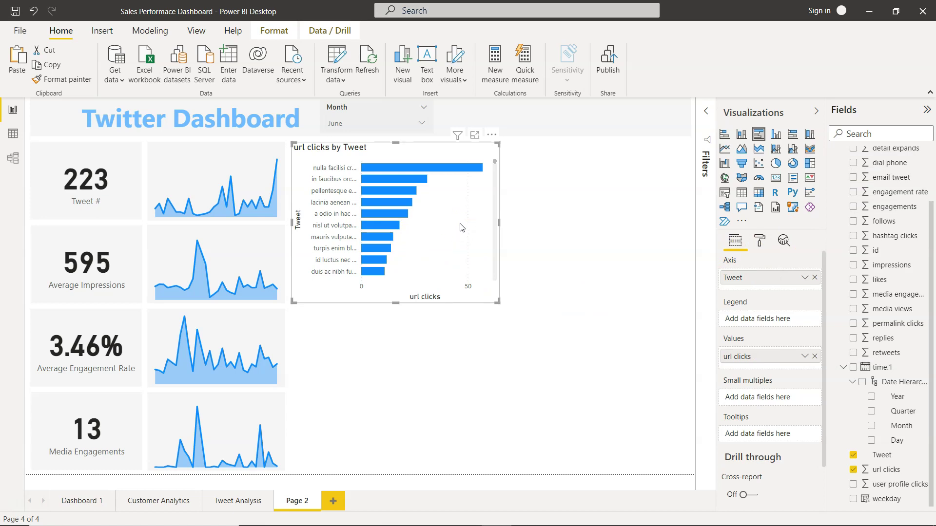
Filter the bar chart's Tweet field with a Top N filter showing the top 10 items by url clicks.
left_click(705, 114)
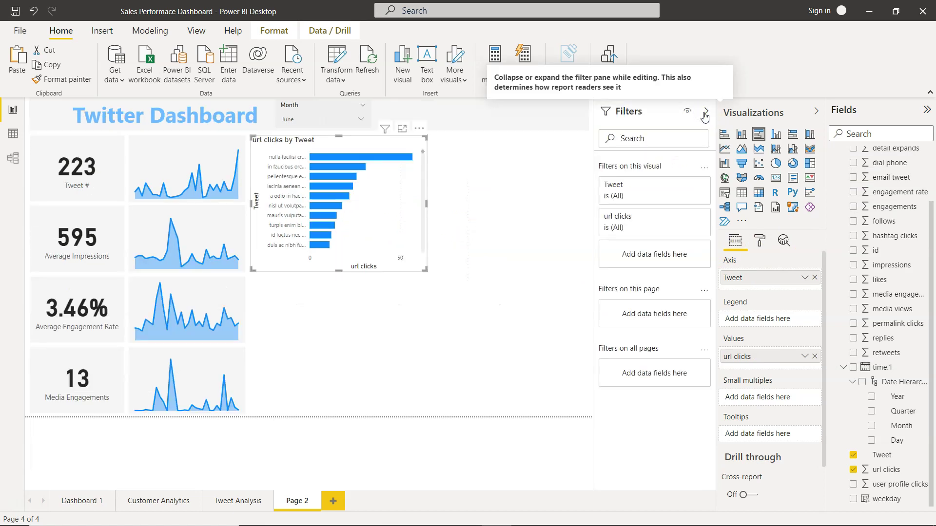
left_click(628, 196)
left_click(644, 227)
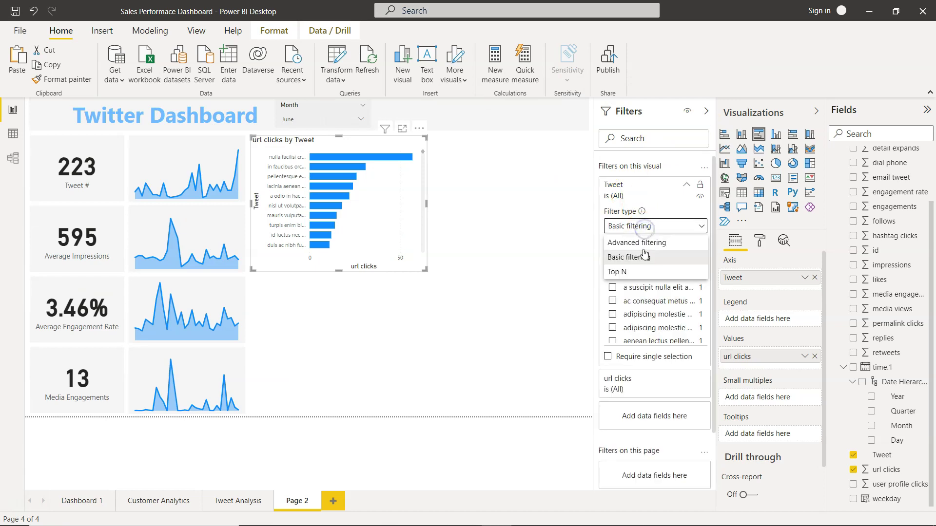
left_click(641, 271)
left_click(672, 257)
left_click(665, 294)
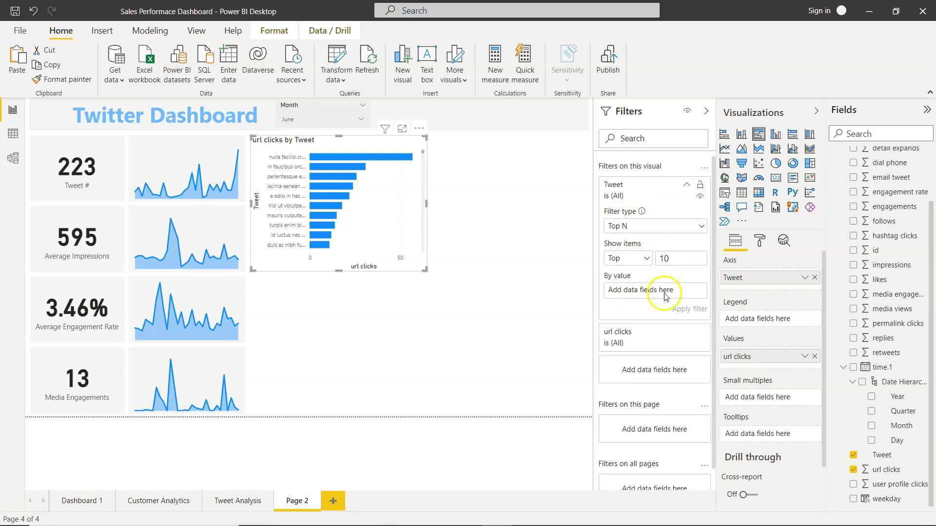
left_click_drag(880, 470, 654, 292)
left_click(690, 307)
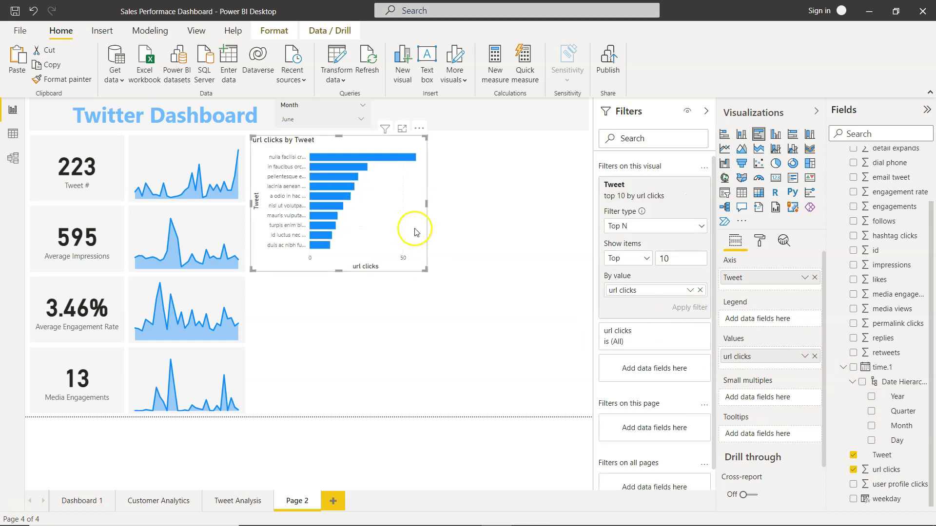
Deselect the bar chart and collapse the Filters and Visualizations panes to enlarge the report canvas.
left_click(476, 260)
left_click(706, 111)
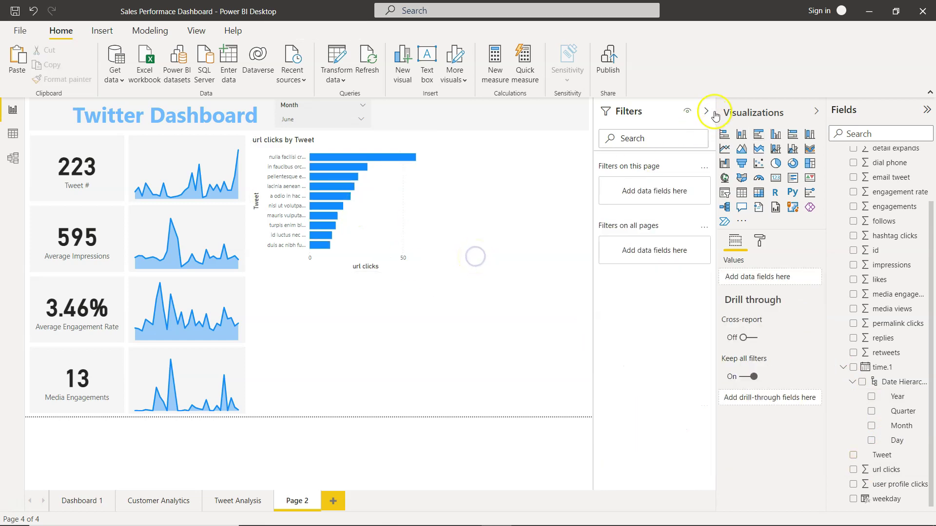
left_click(816, 111)
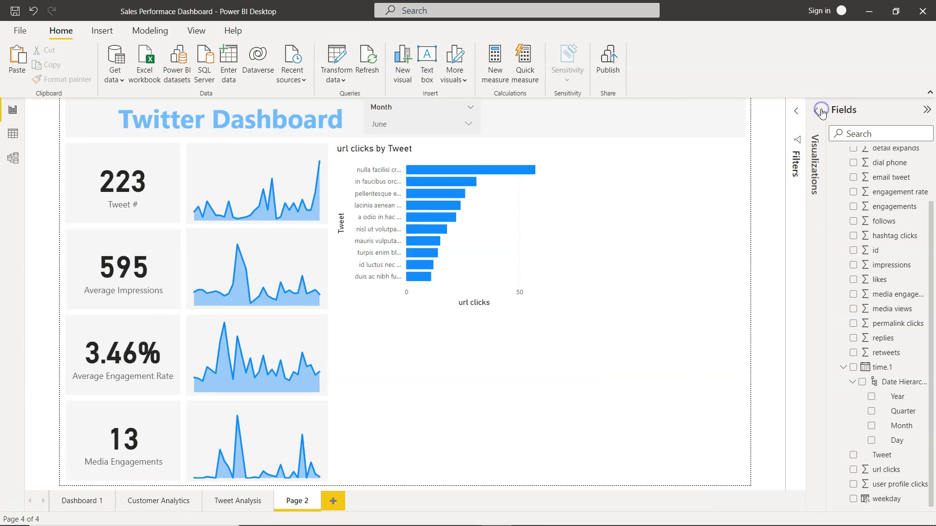
Set the default data color of the url clicks by Tweet bar chart to the second-lightest tint of the theme blue.
left_click(478, 225)
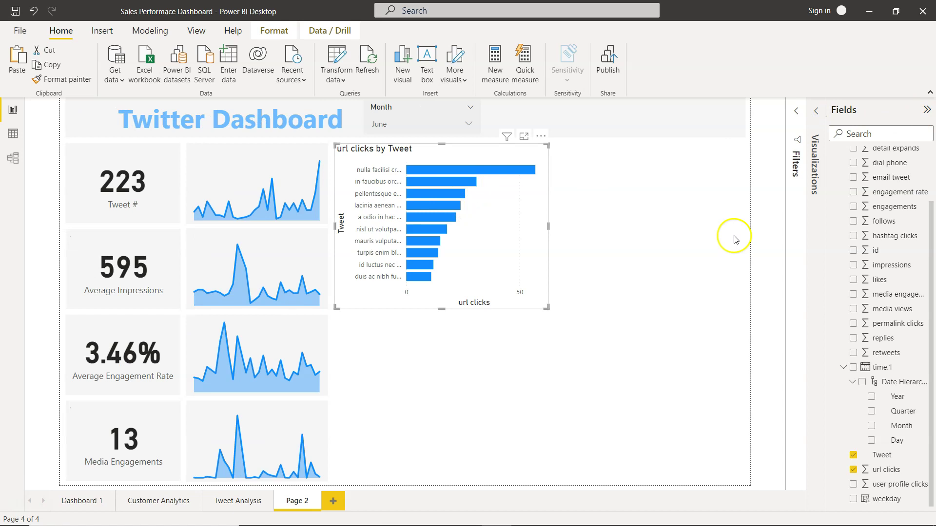
left_click(815, 111)
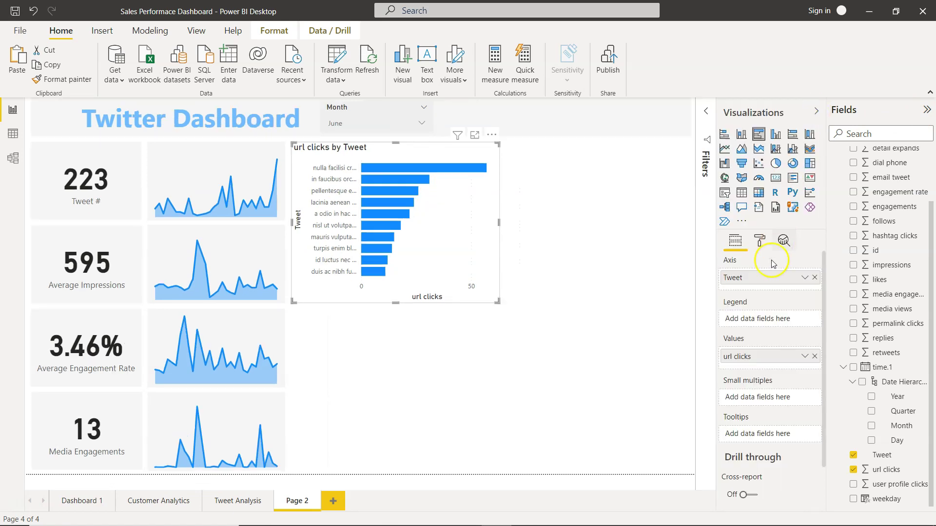
left_click(759, 240)
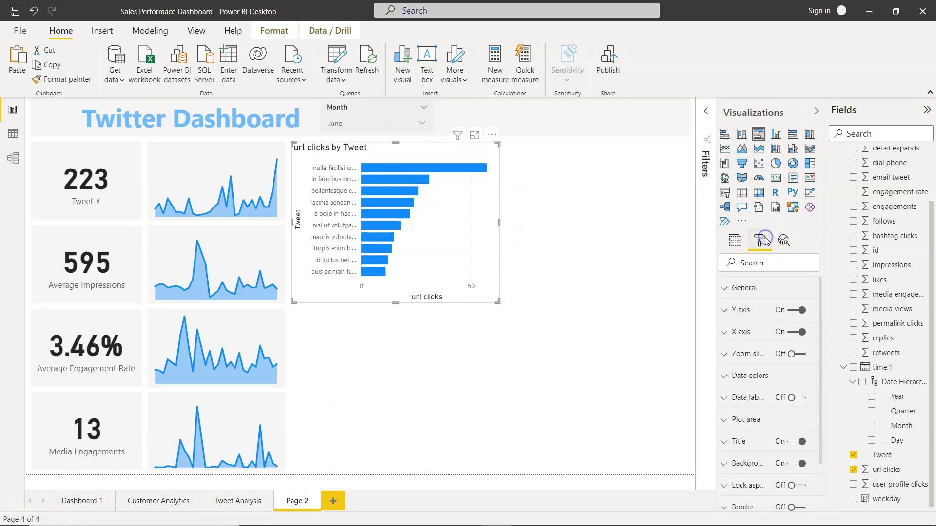
left_click(727, 376)
left_click(738, 413)
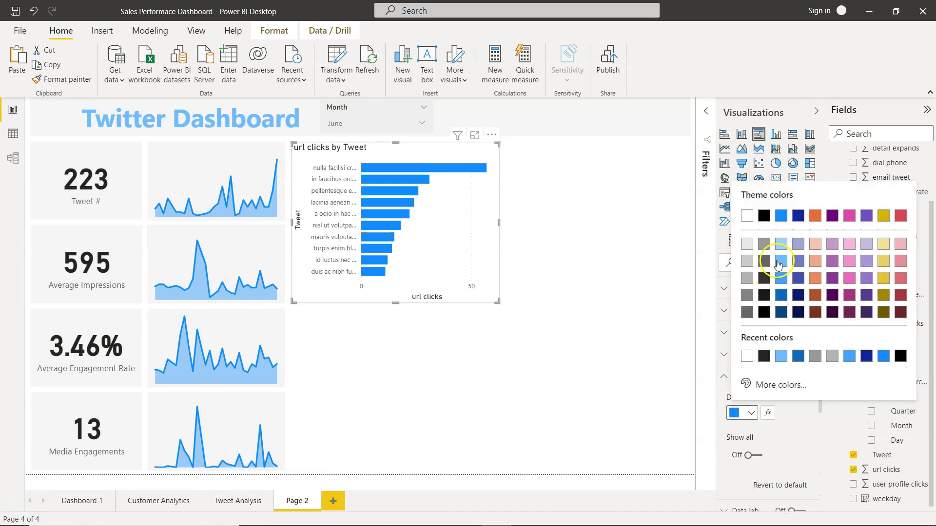
left_click(778, 262)
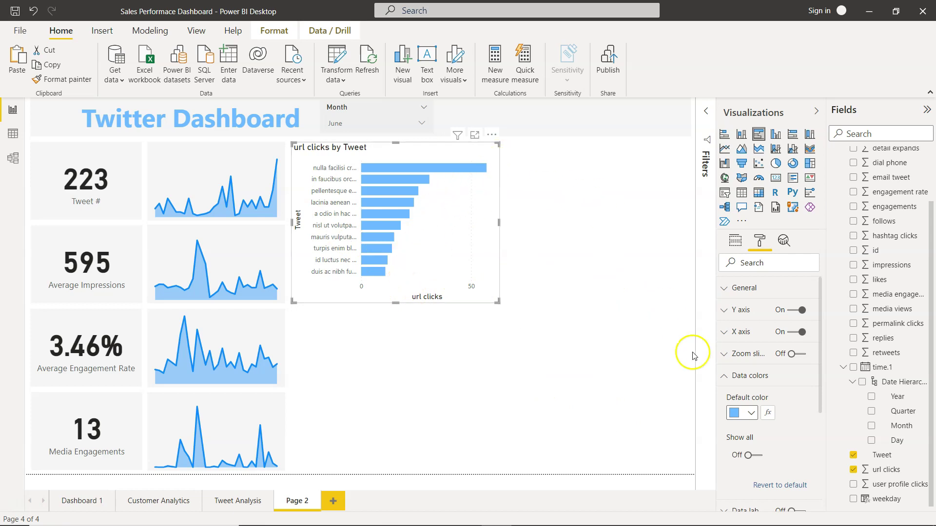
left_click(726, 377)
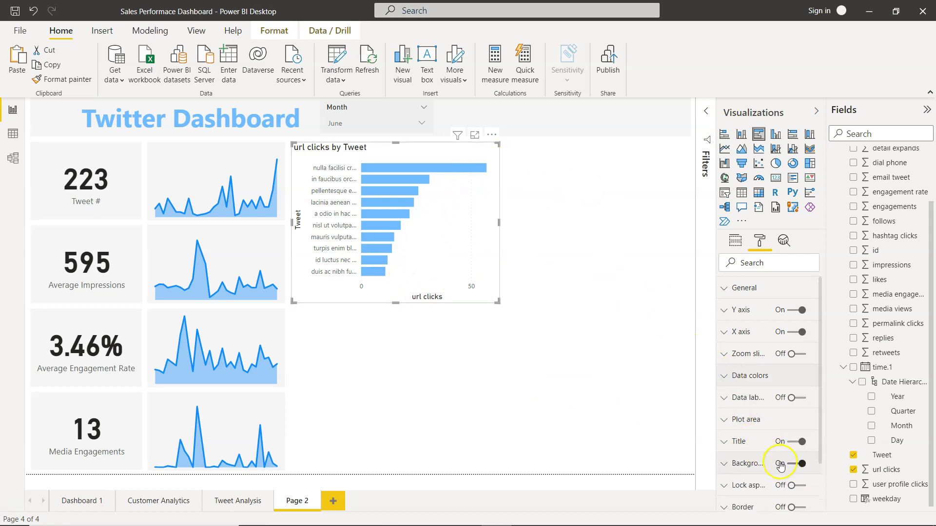
Compare with the finished charts on the Tweet Analysis page, and turn on data labels for the bar chart on Page 2.
left_click(250, 500)
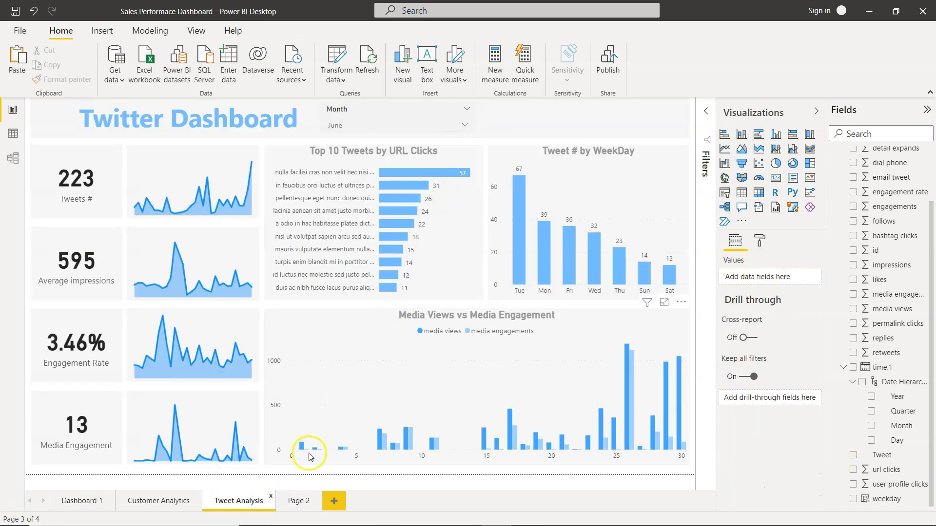
left_click(300, 501)
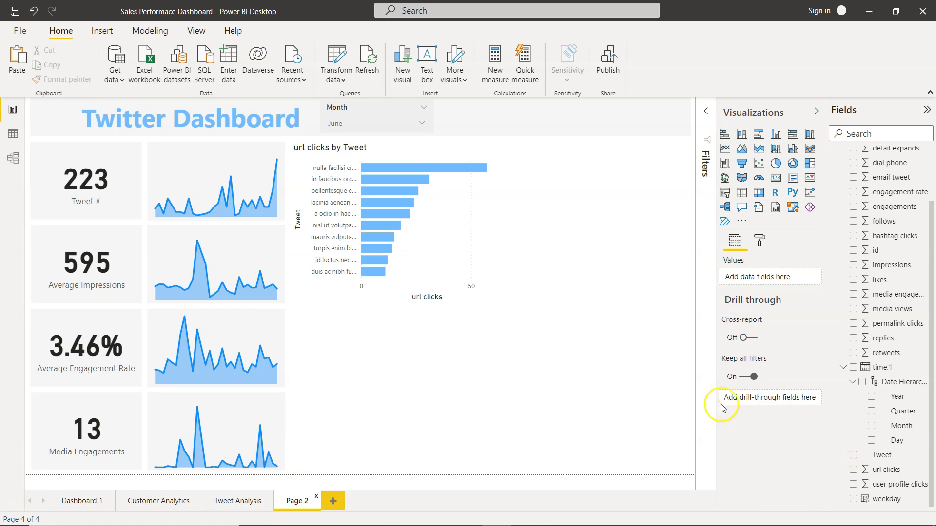
left_click(453, 228)
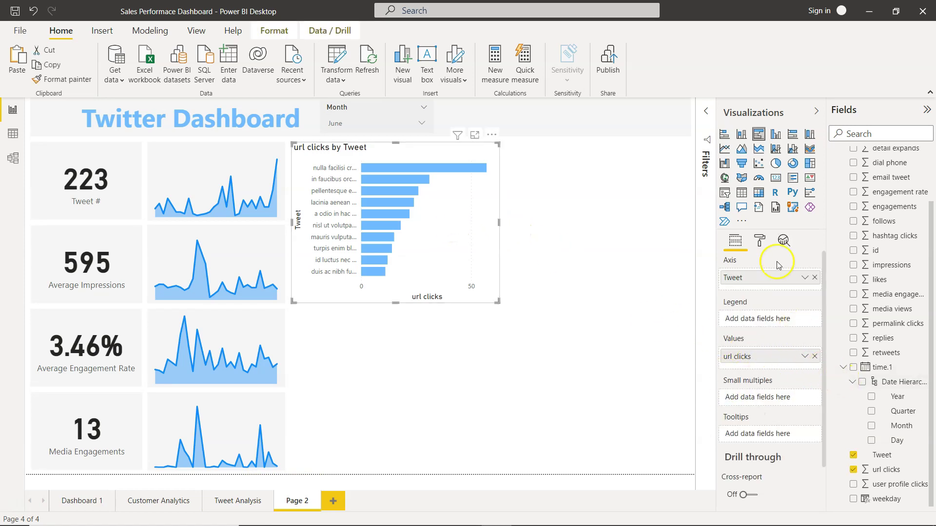
left_click(760, 240)
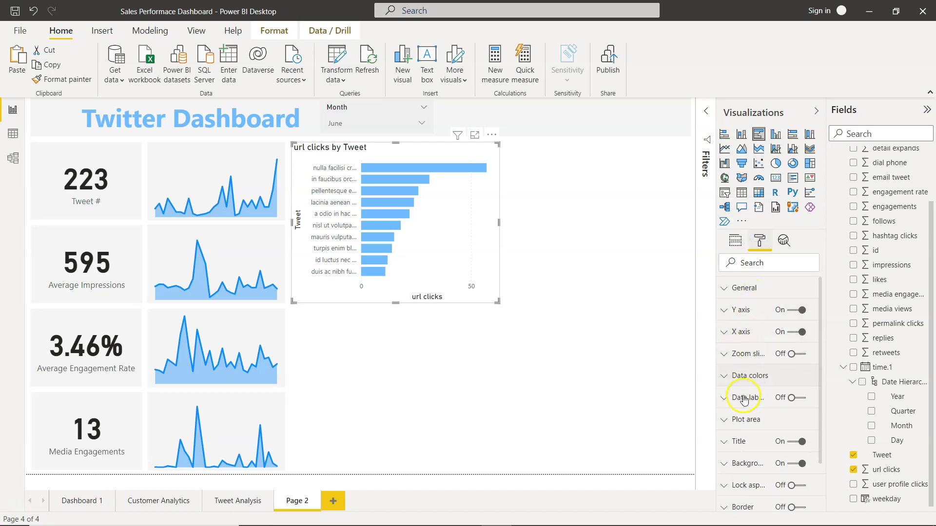
left_click(798, 398)
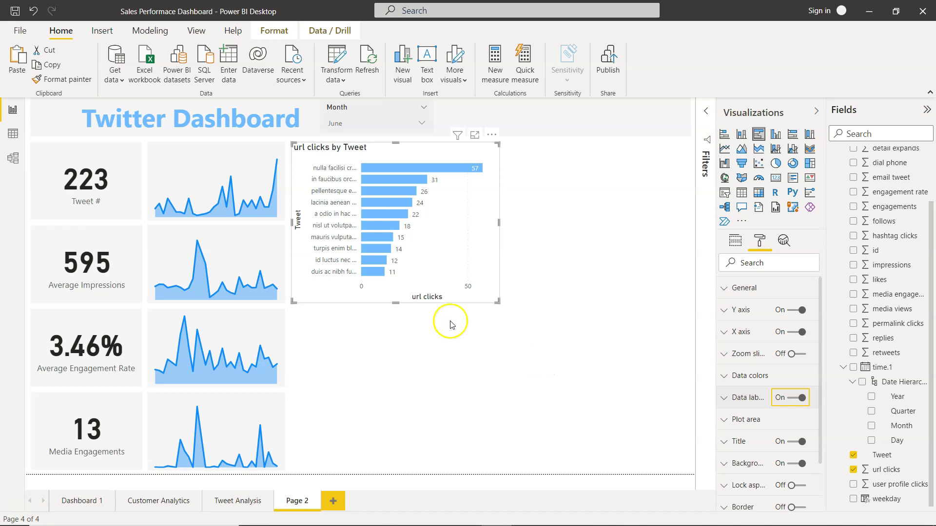
Turn off the bar chart's Y axis and X axis.
left_click(791, 312)
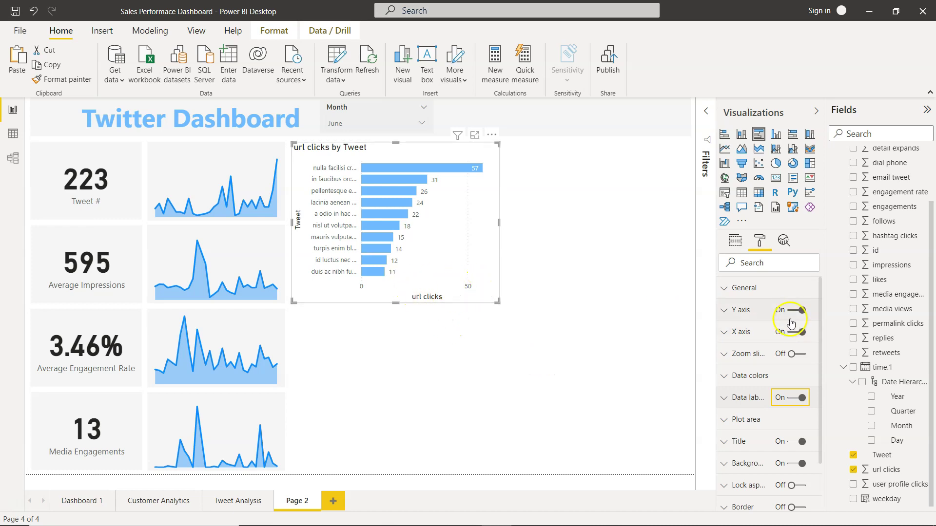
left_click(792, 333)
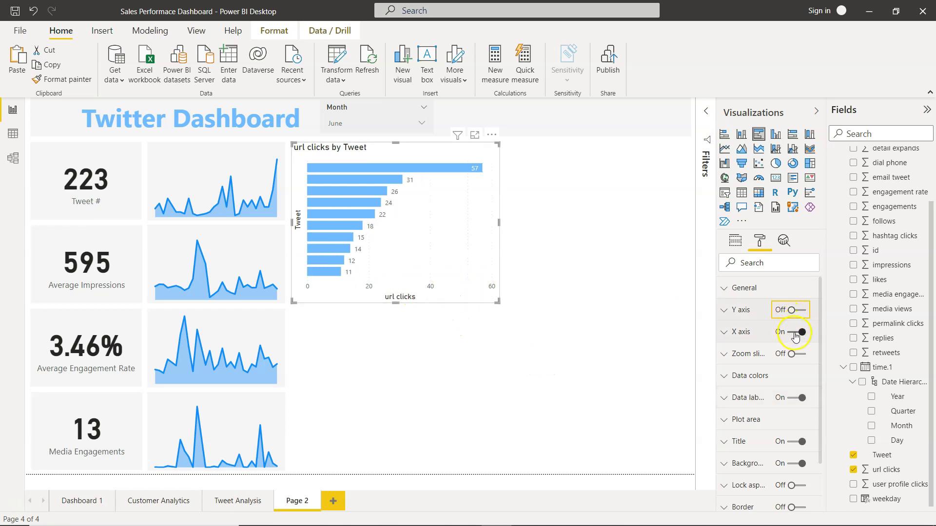
Try toggling the Y axis title while the bar chart's Y axis is switched off.
left_click(730, 314)
scroll(741, 371, "down", 5)
scroll(743, 380, "down", 2)
left_click(744, 367)
scroll(750, 365, "up", 3)
scroll(750, 366, "up", 3)
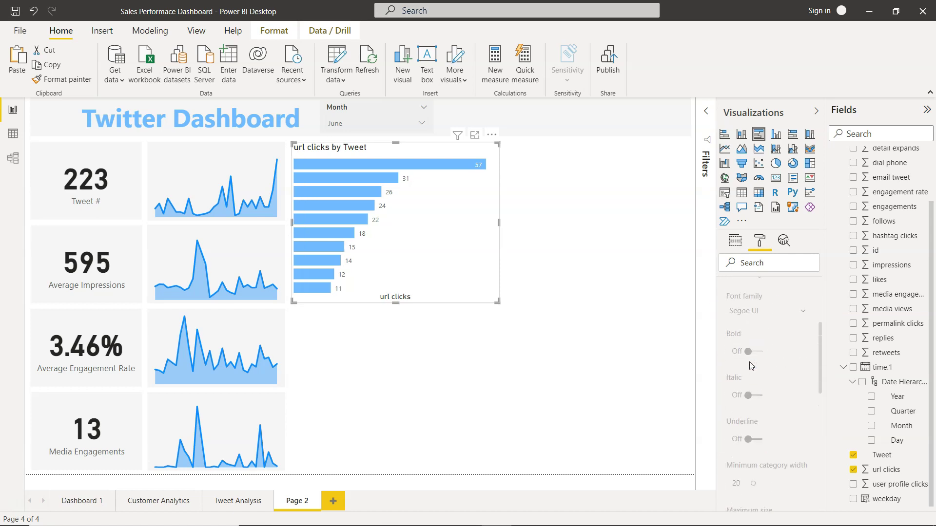
scroll(750, 364, "down", 3)
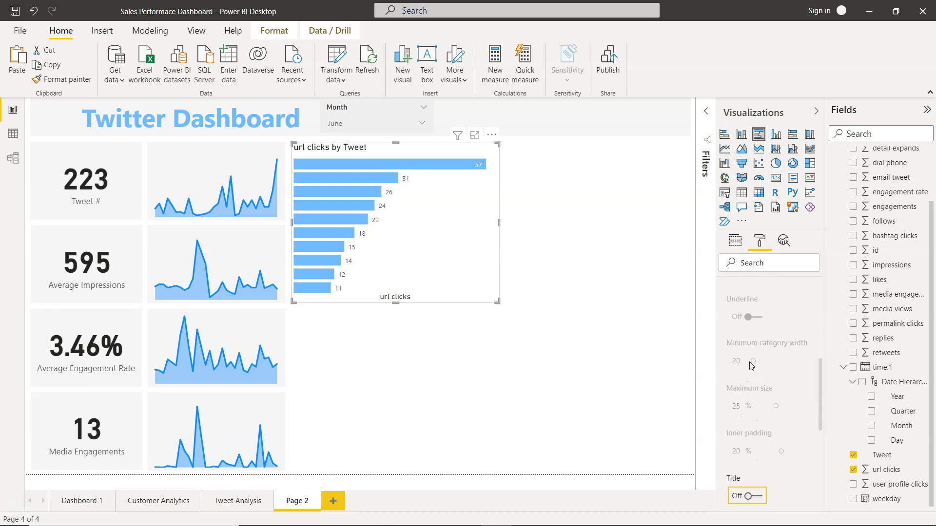
scroll(753, 366, "down", 3)
left_click(753, 404)
scroll(756, 404, "up", 3)
scroll(758, 407, "up", 3)
scroll(759, 408, "up", 2)
Turn the bar chart's Y axis back on and switch off its axis title.
left_click(799, 312)
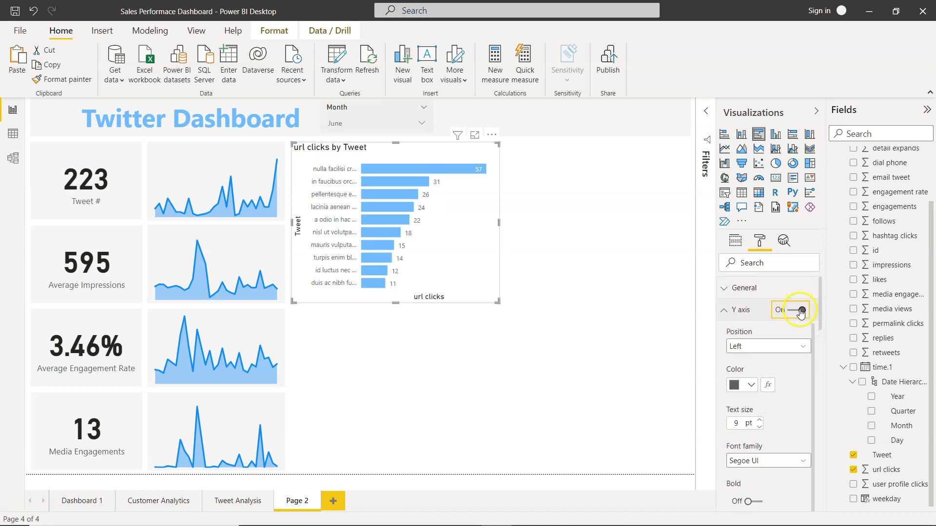
scroll(771, 414, "down", 5)
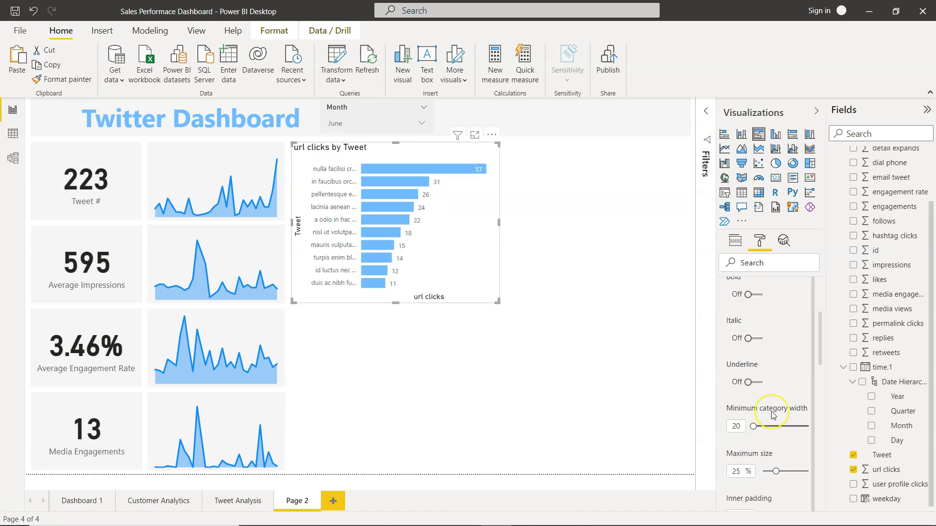
left_click(760, 423)
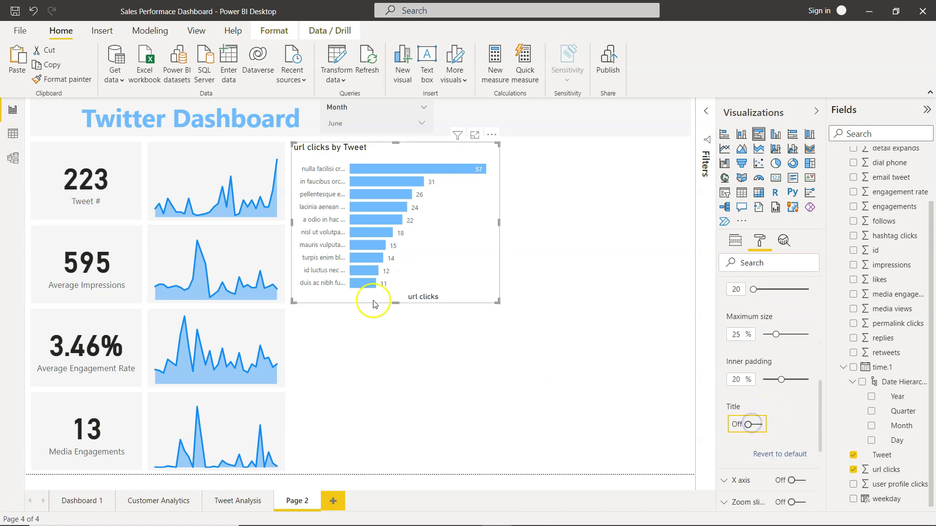
Switch off the title of the bar chart's X axis and collapse both axis sections.
scroll(753, 404, "down", 2)
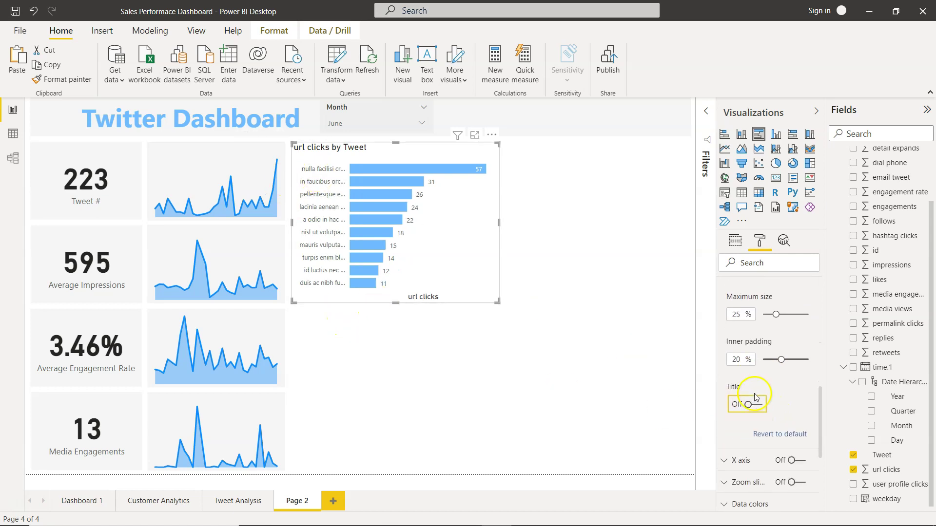
left_click(740, 405)
scroll(744, 411, "down", 4)
scroll(745, 411, "down", 5)
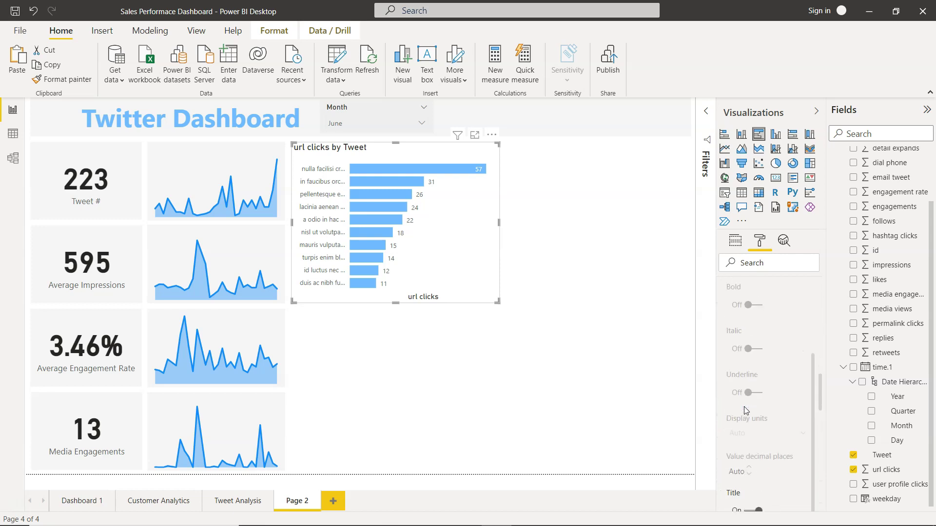
left_click(747, 440)
scroll(745, 439, "up", 9)
scroll(745, 443, "up", 2)
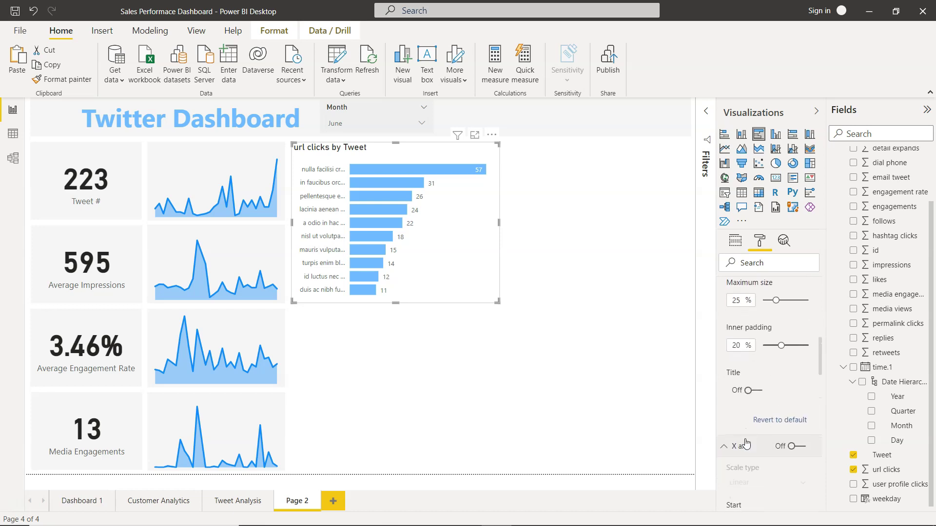
left_click(727, 447)
scroll(745, 429, "up", 12)
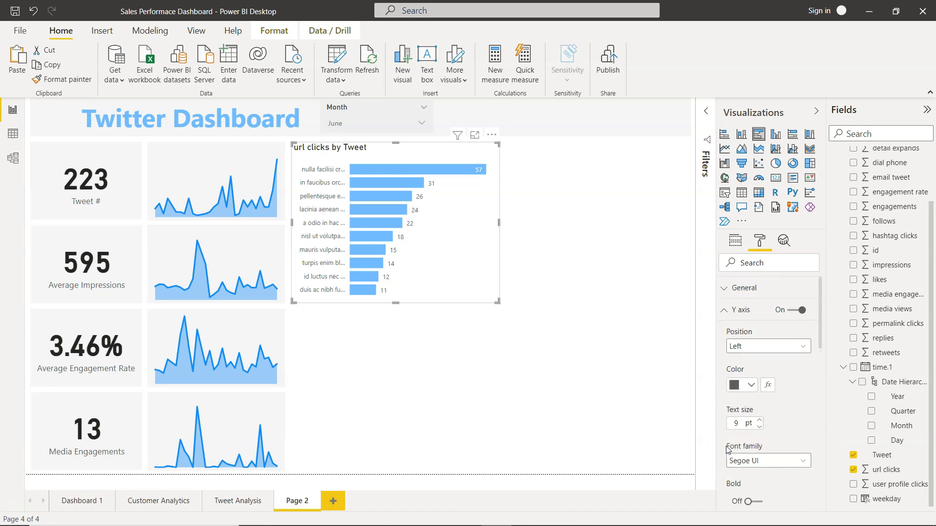
left_click(725, 310)
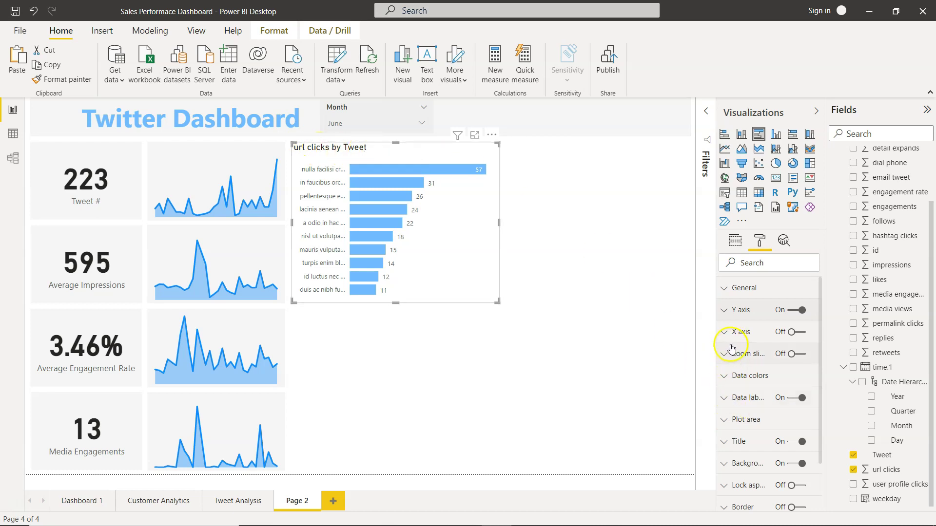
Set the bar chart's Y axis maximum size to 45% and its inner padding to 34%.
left_click(724, 312)
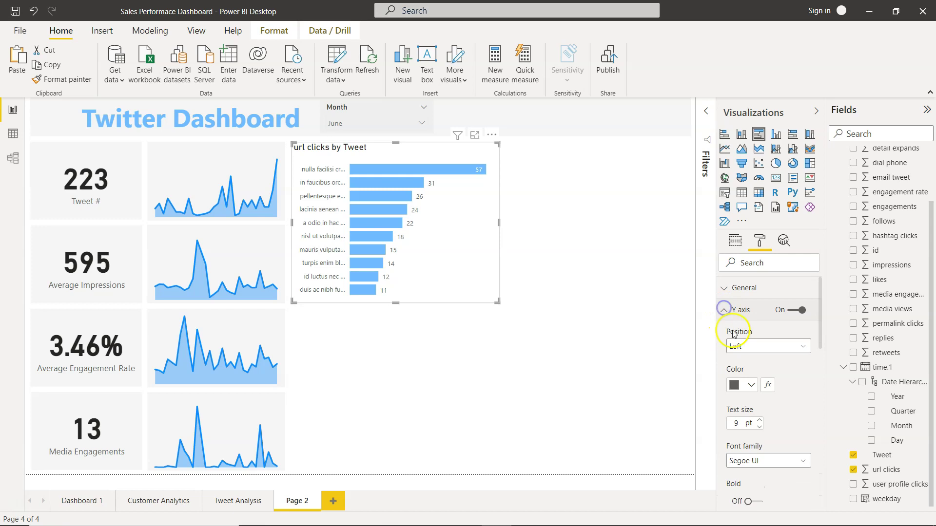
scroll(741, 356, "down", 5)
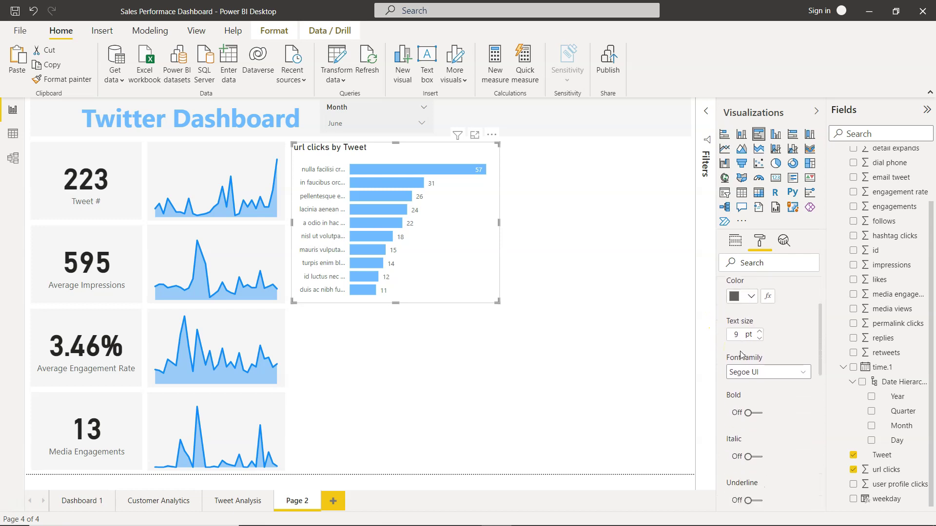
scroll(741, 354, "down", 2)
left_click(754, 382)
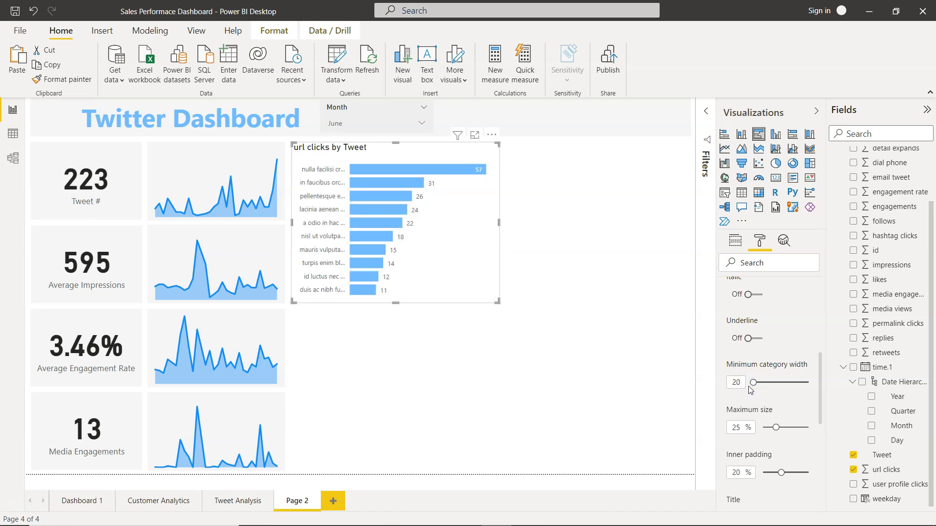
left_click_drag(776, 428, 803, 429)
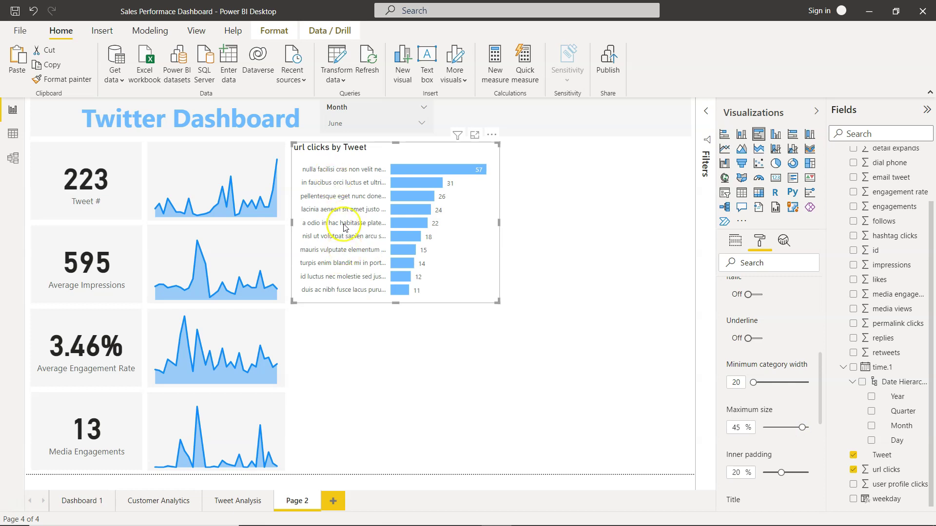
left_click_drag(780, 472, 794, 474)
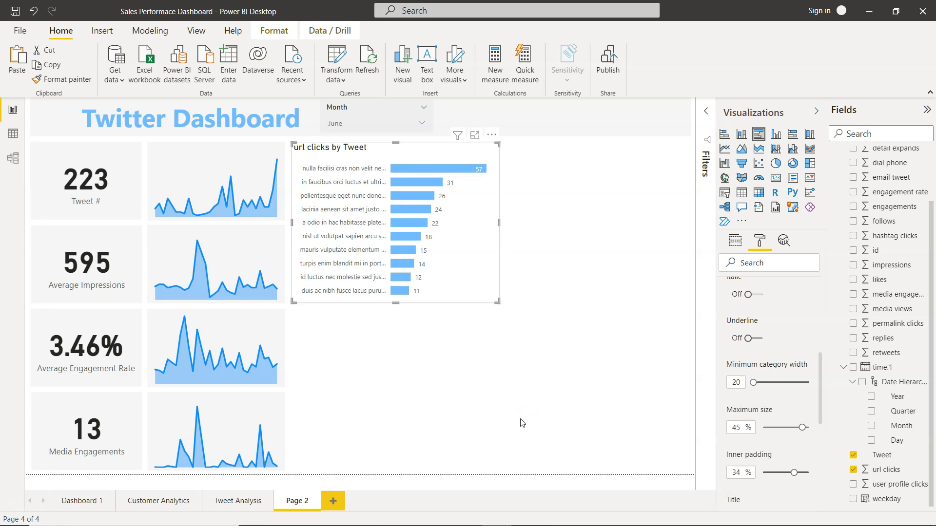
scroll(741, 331, "up", 5)
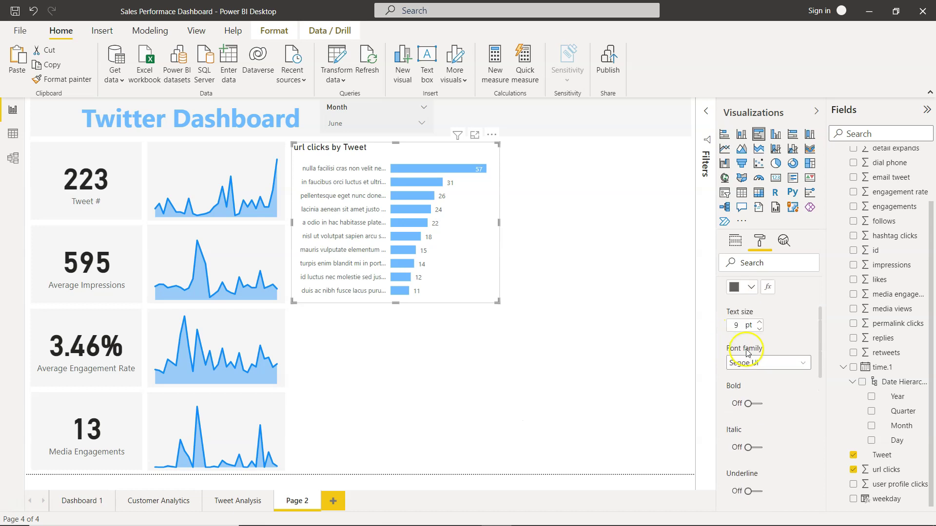
scroll(747, 353, "up", 1)
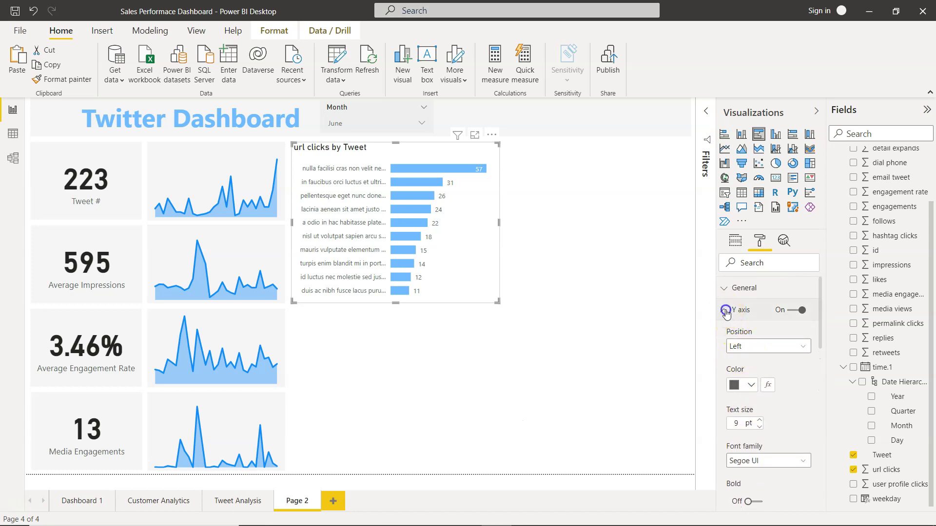
left_click(726, 310)
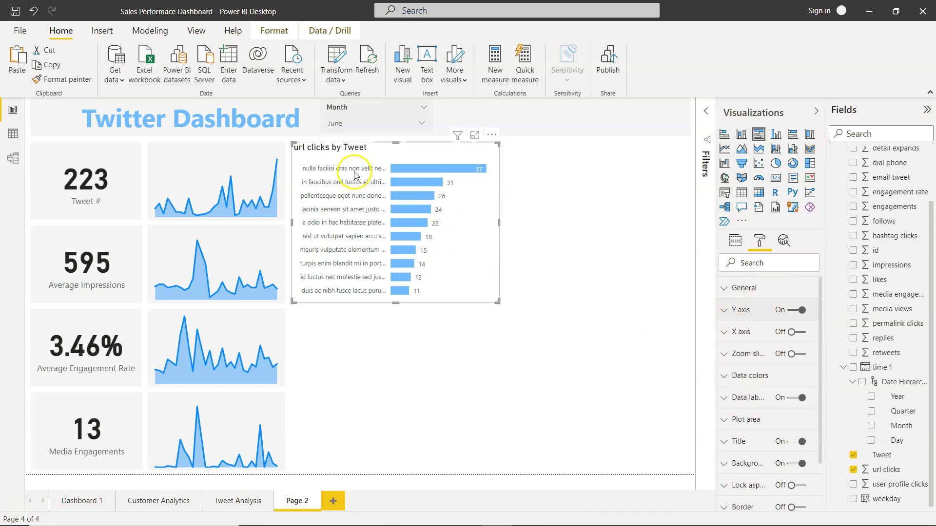
Look through the bar chart's data label formatting options.
left_click(726, 396)
scroll(749, 422, "down", 6)
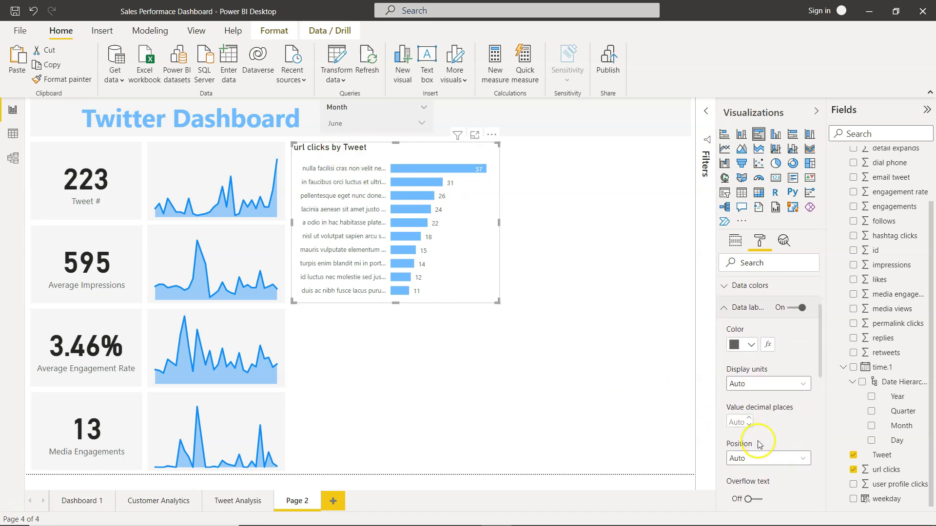
scroll(760, 444, "down", 3)
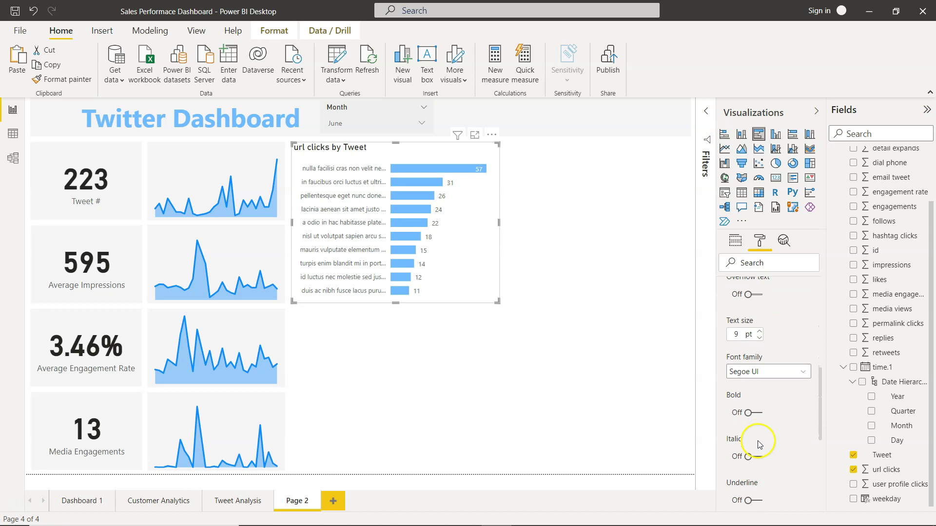
scroll(760, 444, "up", 4)
scroll(759, 404, "up", 6)
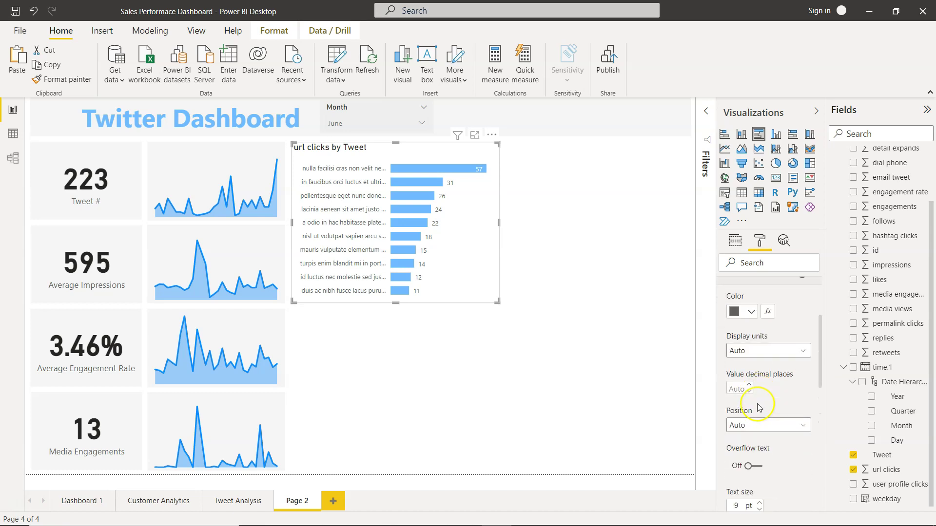
left_click(730, 347)
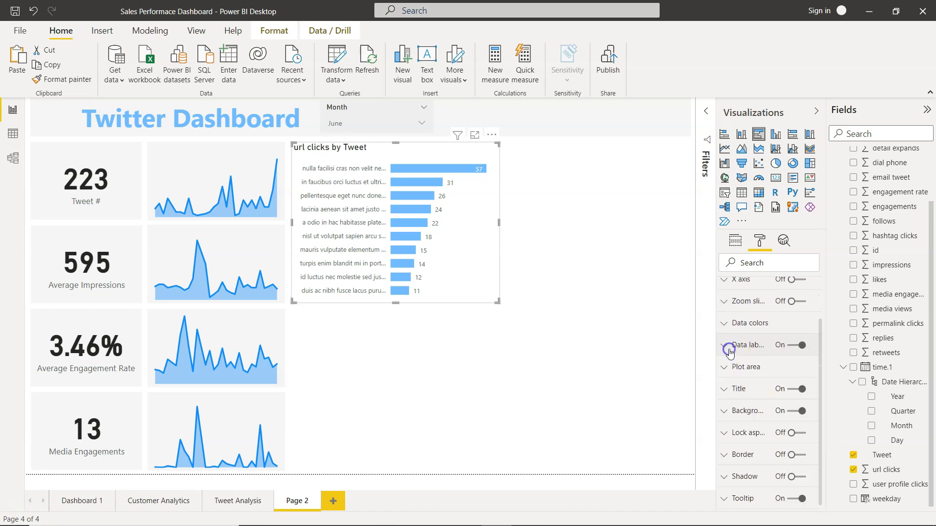
Change the bar chart's title to "Top 10 Tweets By URL Clicks" and its font color to grey.
left_click(724, 389)
triple_click(744, 380)
type("Top 10 Tweets By URL Clicks")
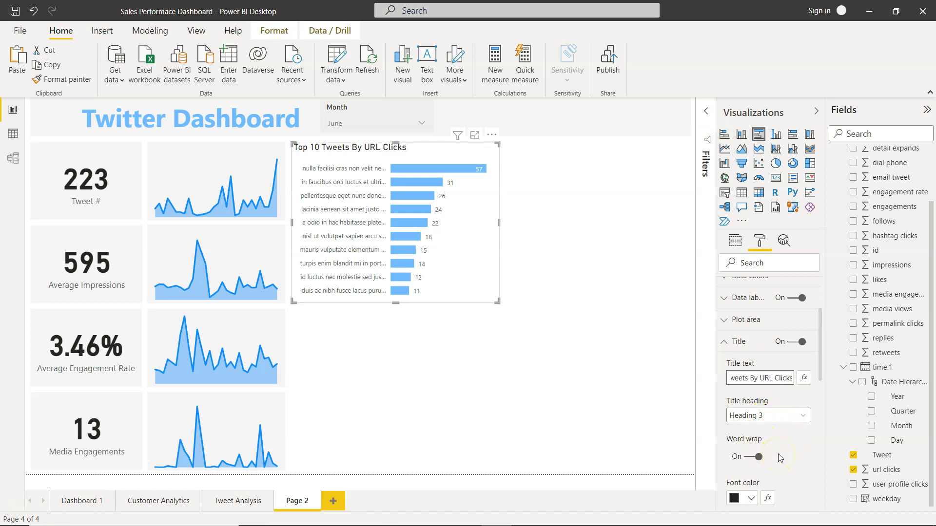
scroll(779, 457, "down", 1)
left_click(751, 437)
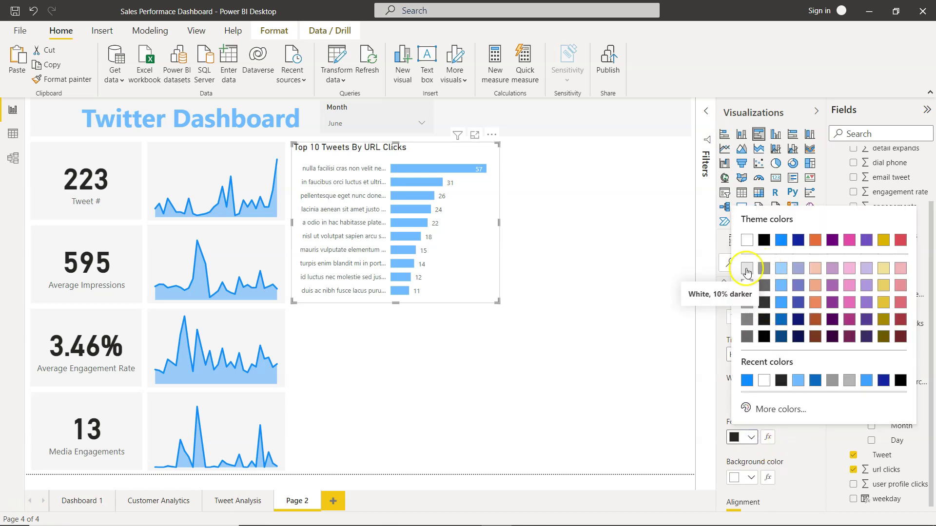
left_click(763, 268)
Center the bar chart's title and make its text slightly larger and bolder.
scroll(744, 388, "down", 3)
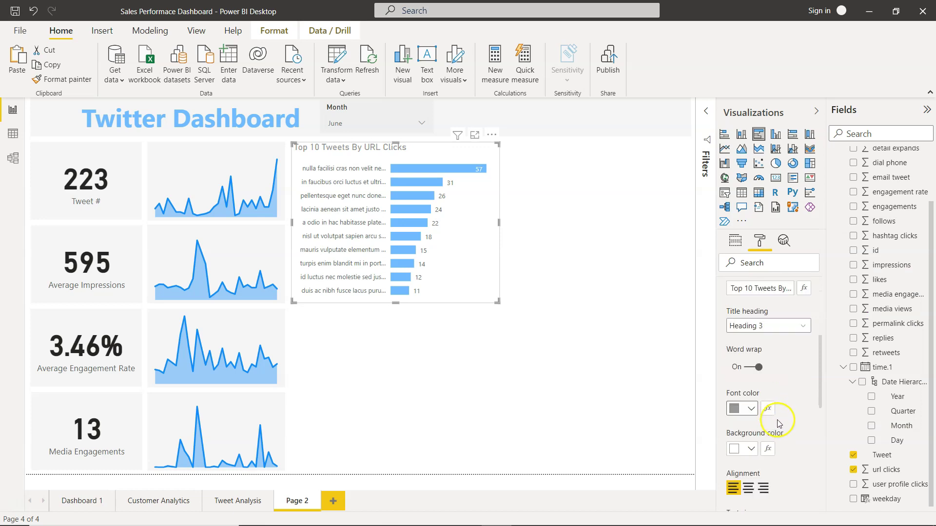
left_click(748, 396)
left_click(759, 432)
left_click(759, 431)
left_click(758, 475)
left_click(573, 364)
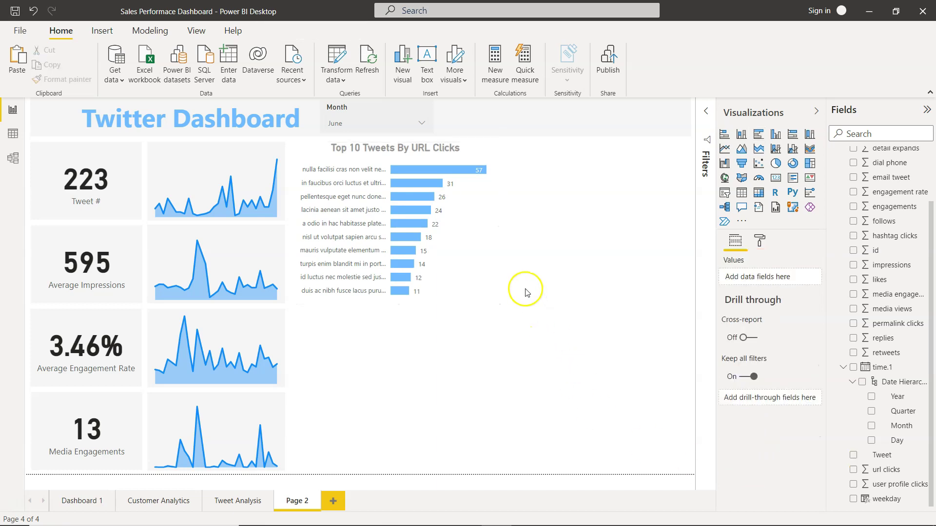
Give the top 10 tweets bar chart a light grey background with 60% transparency.
left_click(473, 243)
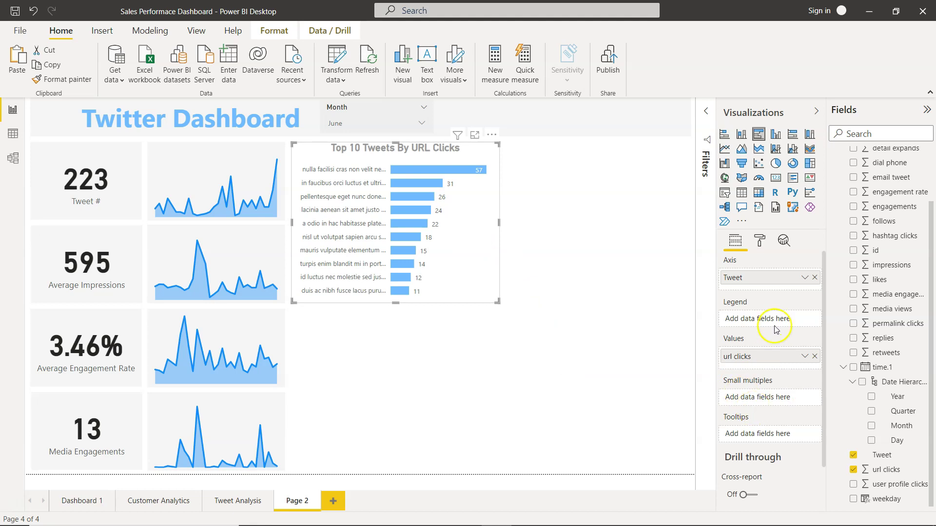
left_click(759, 240)
left_click(725, 464)
scroll(727, 458, "down", 3)
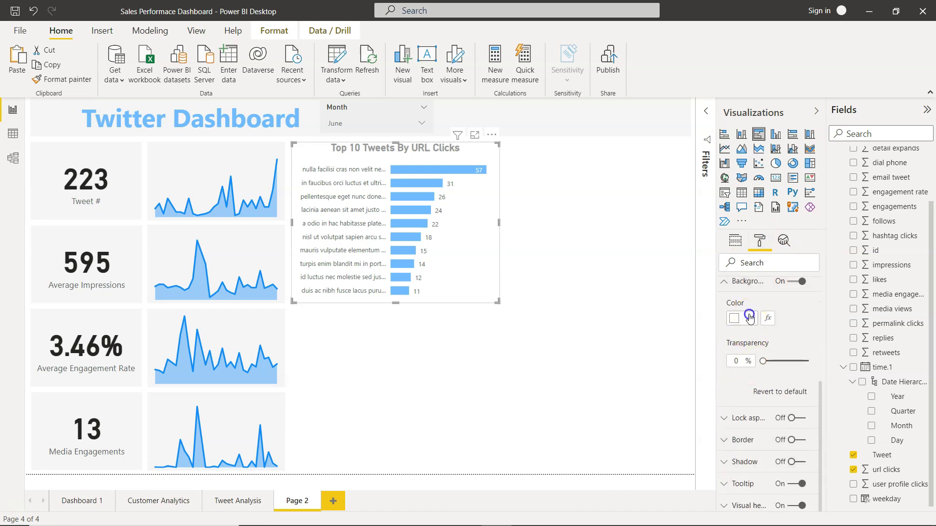
left_click(750, 317)
left_click(742, 150)
left_click(740, 359)
type("60")
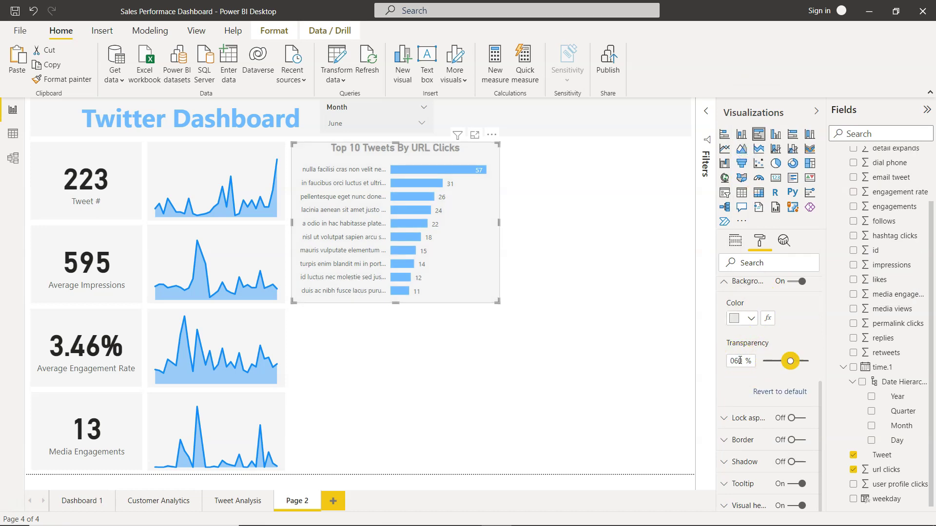
left_click(572, 401)
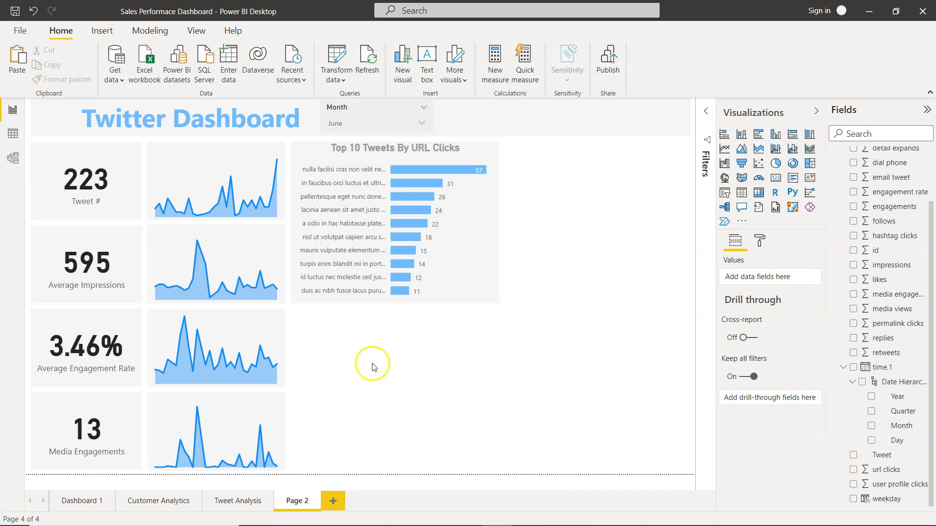
Check the layout on the Tweet Analysis page, then duplicate Page 2's bar chart and place the copy to its right.
left_click(241, 502)
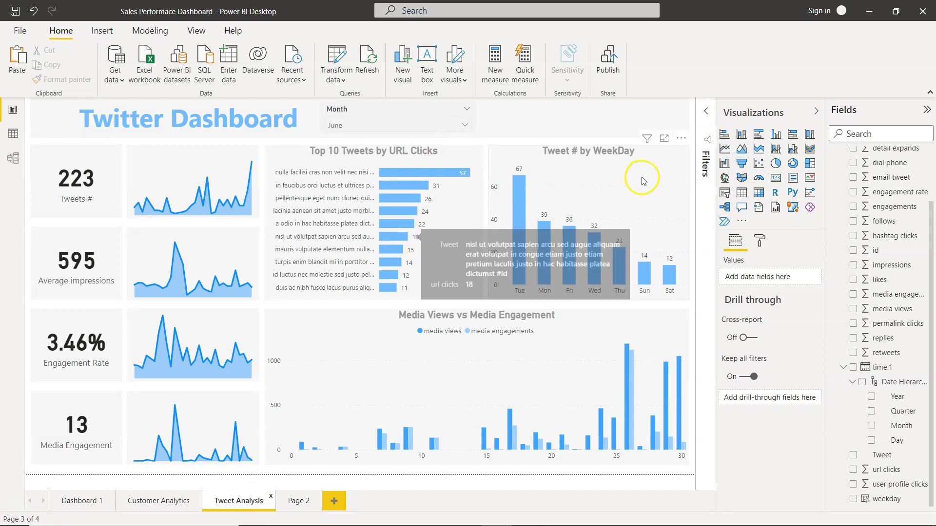
left_click(306, 505)
left_click(482, 224)
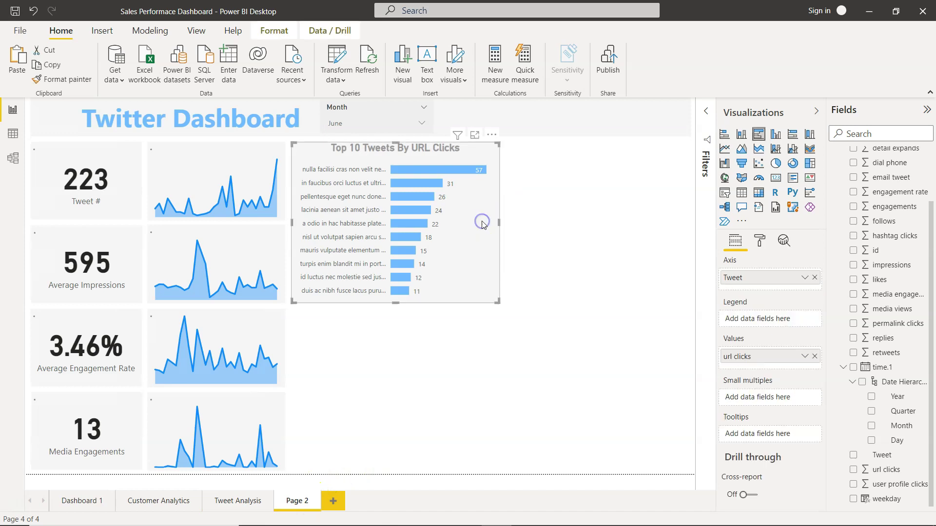
key("ctrl+c")
key("ctrl+v")
left_click_drag(482, 224, 667, 218)
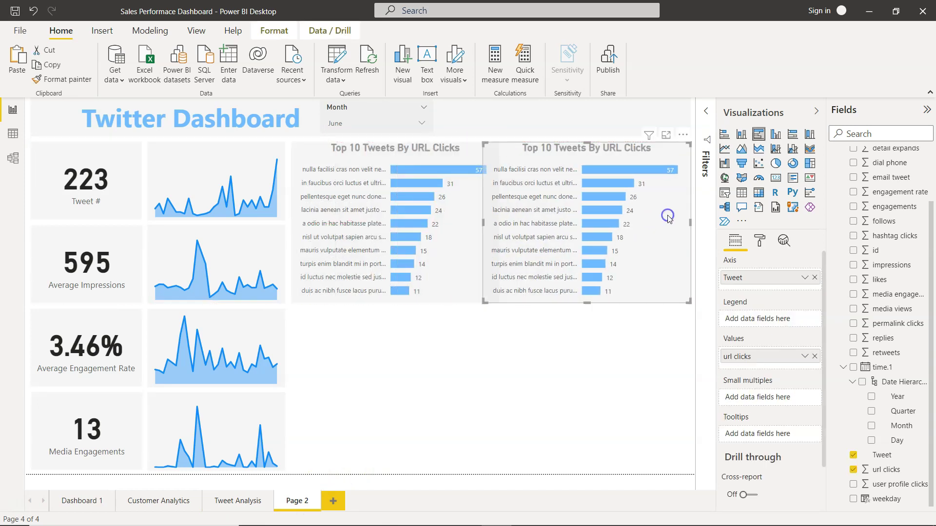
Narrow both bar charts so they sit side by side with a small gap between them.
left_click(484, 224)
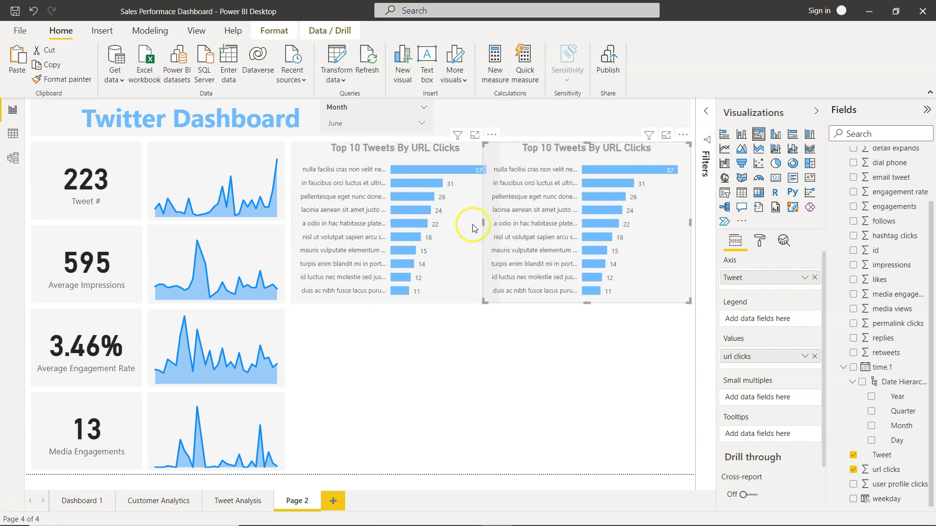
left_click_drag(484, 223, 497, 223)
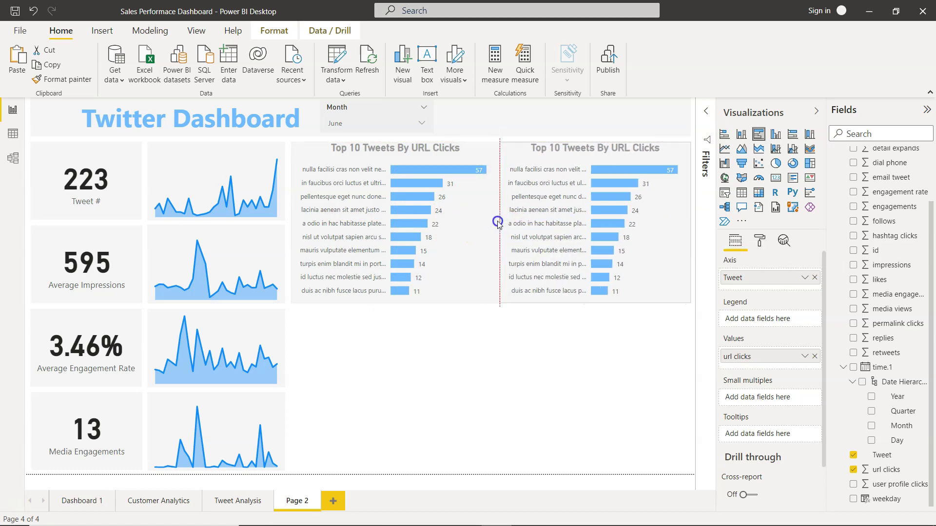
left_click(496, 224)
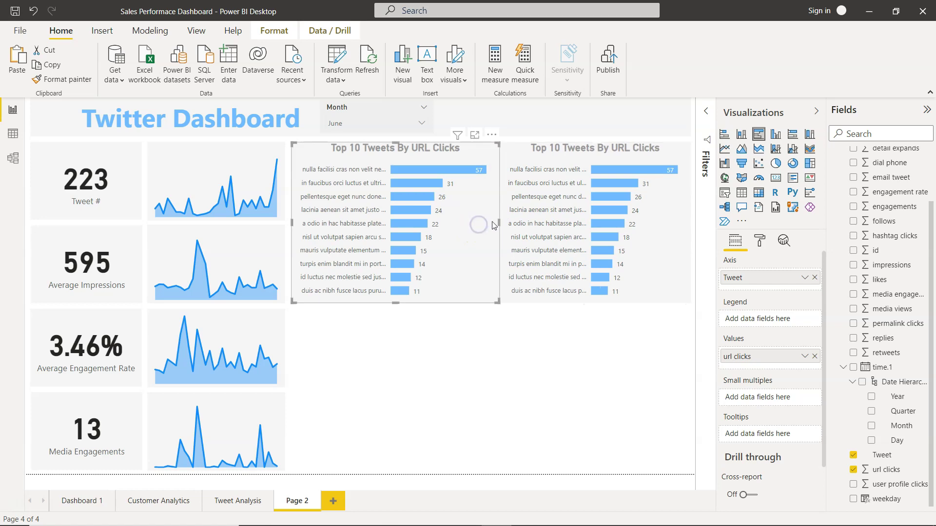
left_click_drag(500, 221, 494, 225)
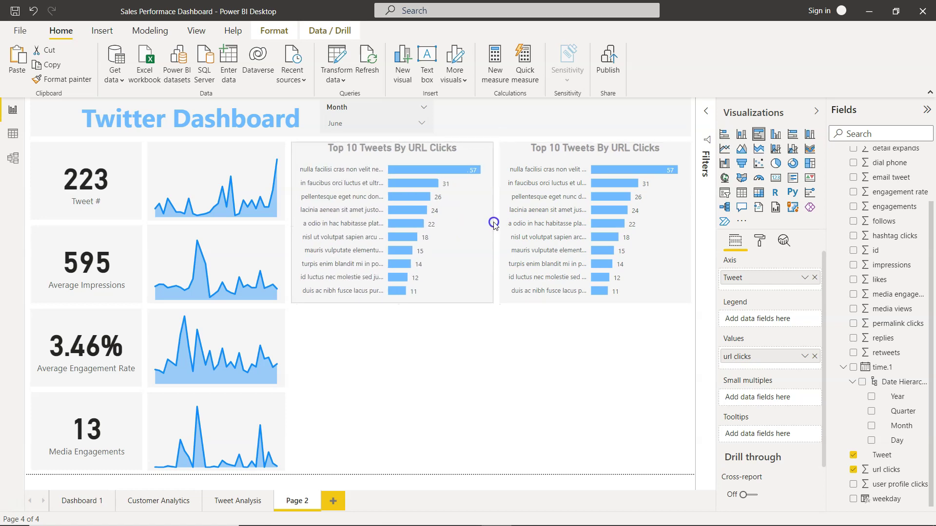
left_click(526, 291)
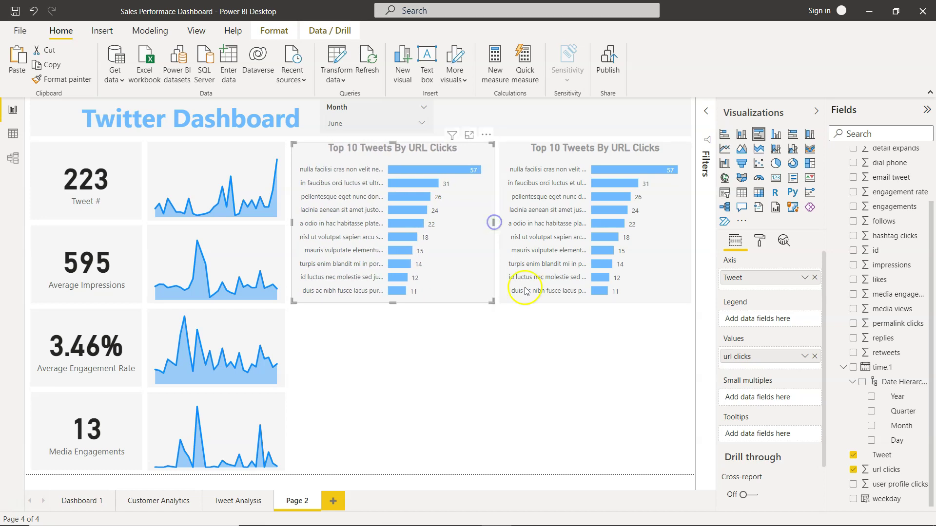
left_click(548, 385)
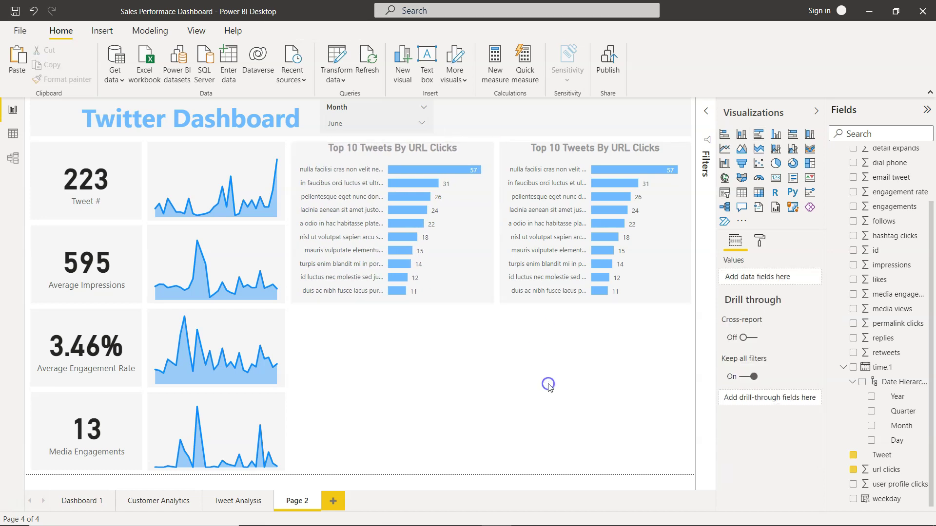
Examine the fields used by the "Tweet # by WeekDay" chart on the Tweet Analysis page and return to Page 2.
left_click(515, 153)
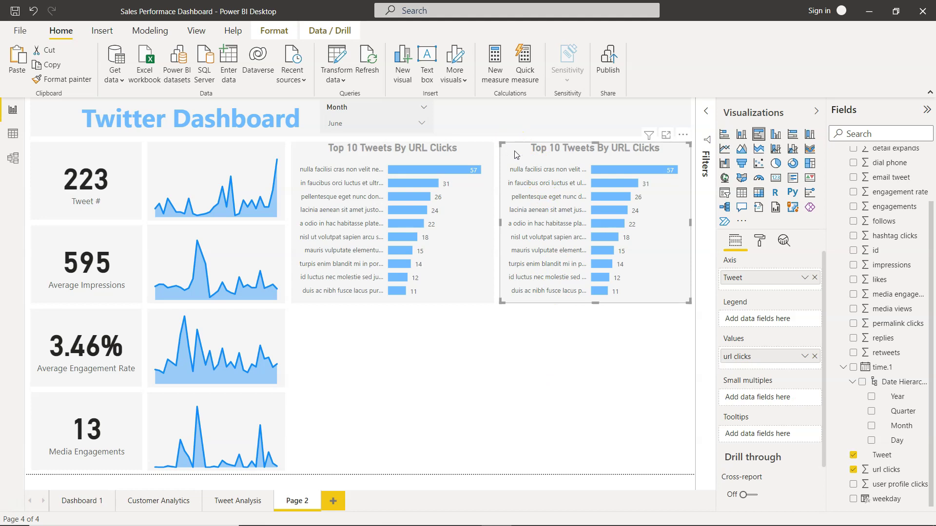
left_click(244, 502)
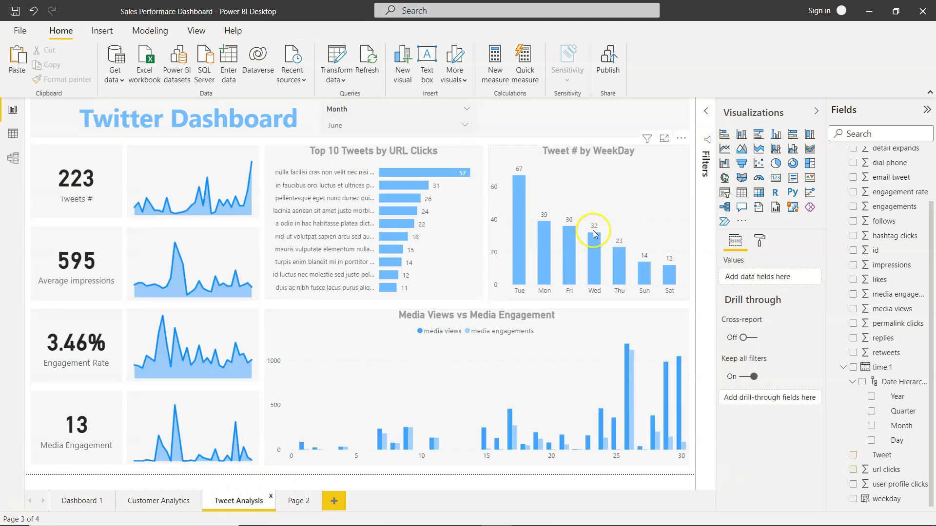
left_click(620, 191)
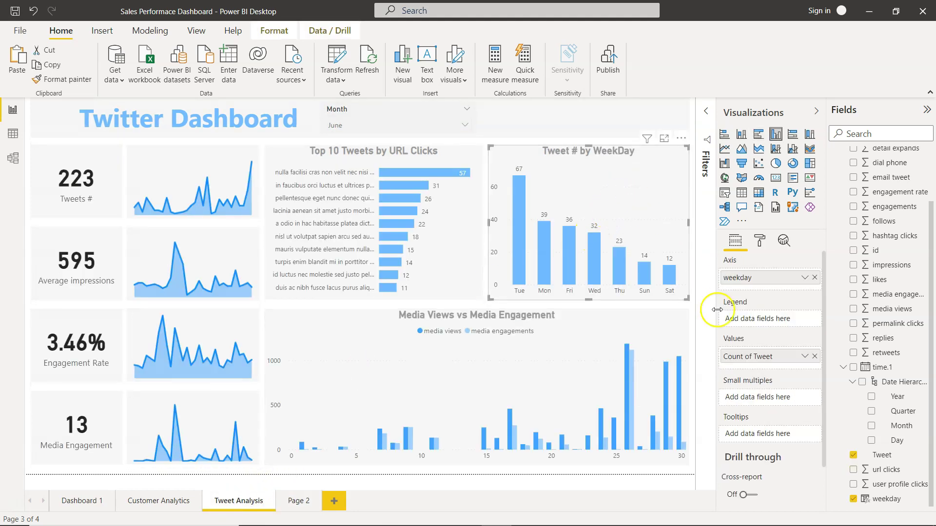
left_click(298, 502)
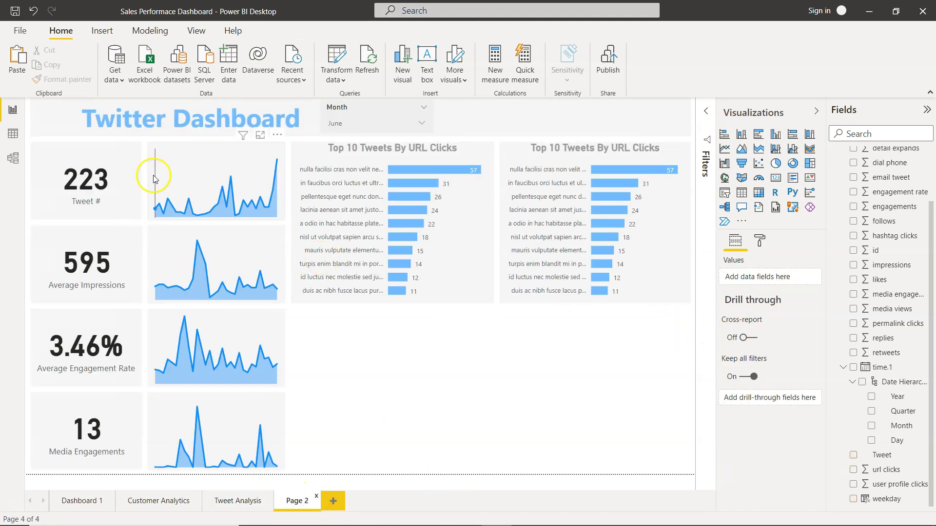
Examine the formula of the weekday column in the SocialMedia table and return to the report.
left_click(13, 137)
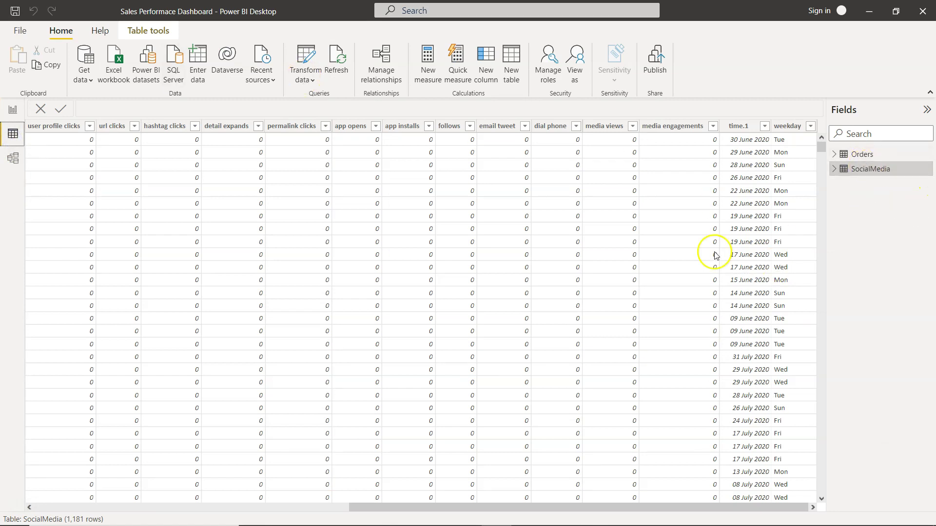
left_click(789, 127)
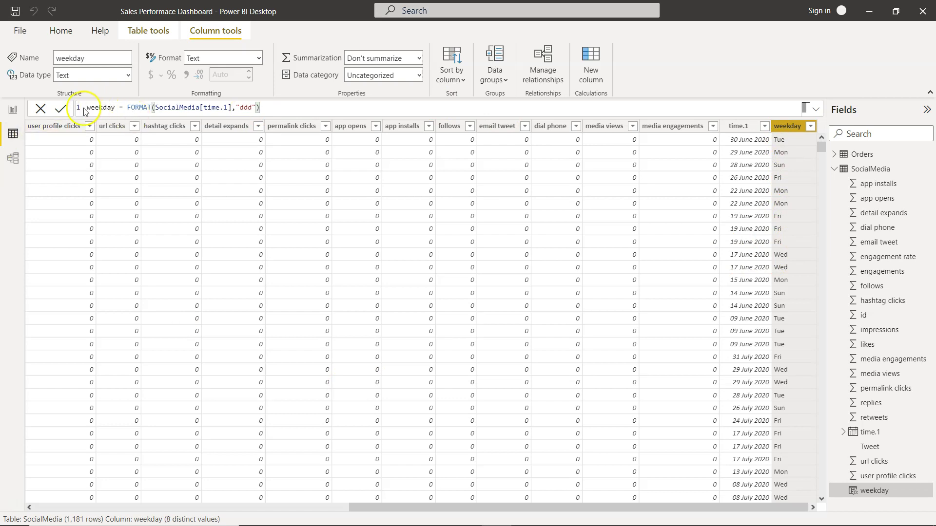
left_click(12, 112)
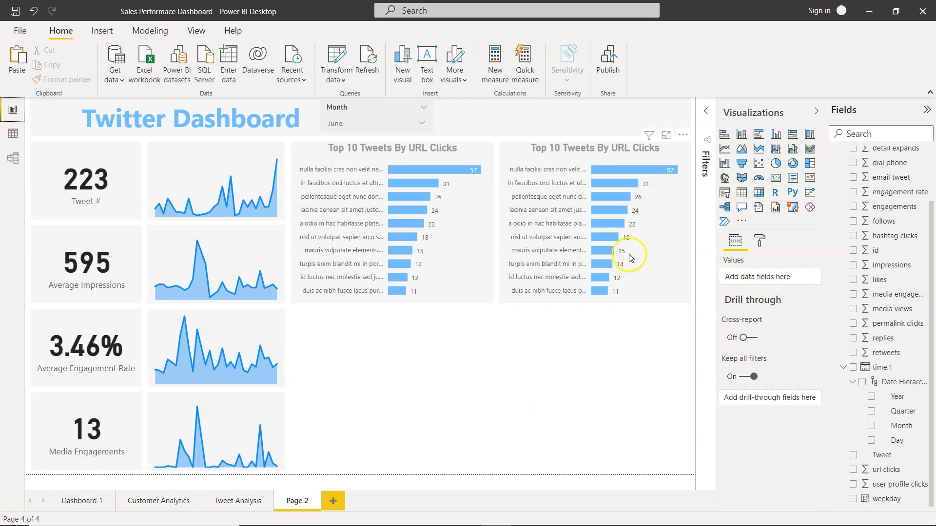
Convert the copied bar chart on Page 2 to a clustered column chart and remove url clicks from its values.
left_click(670, 261)
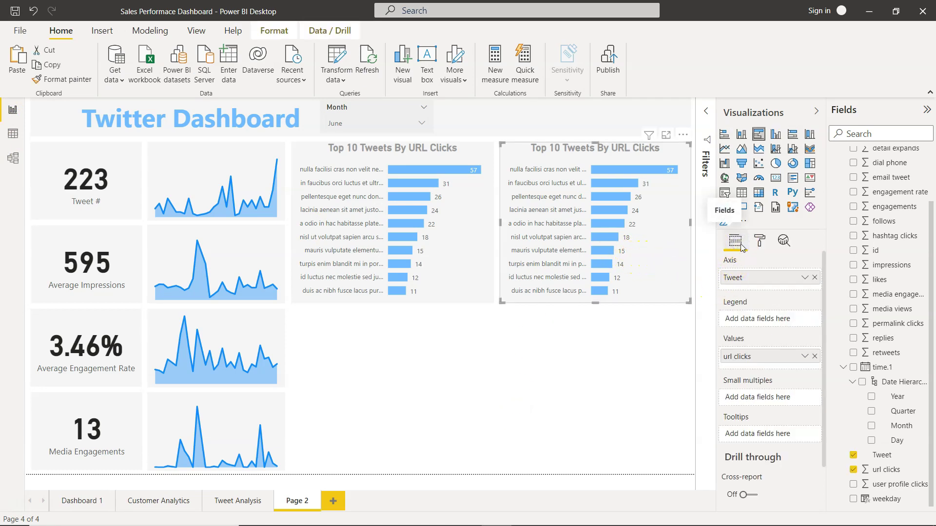
left_click(206, 468)
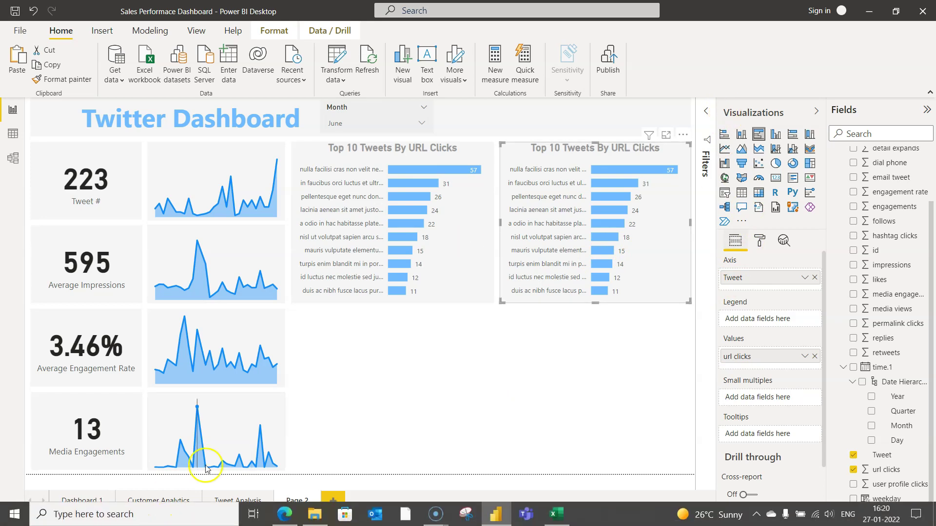
left_click(240, 501)
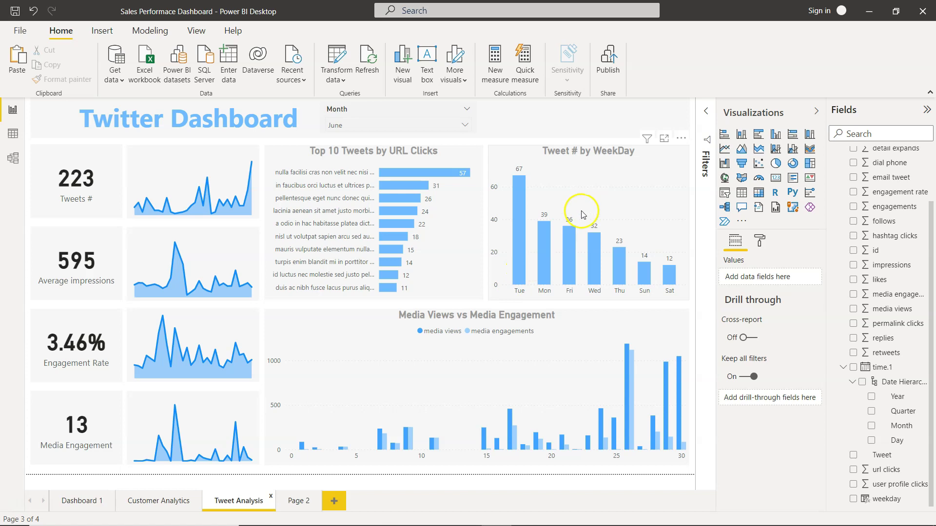
left_click(297, 502)
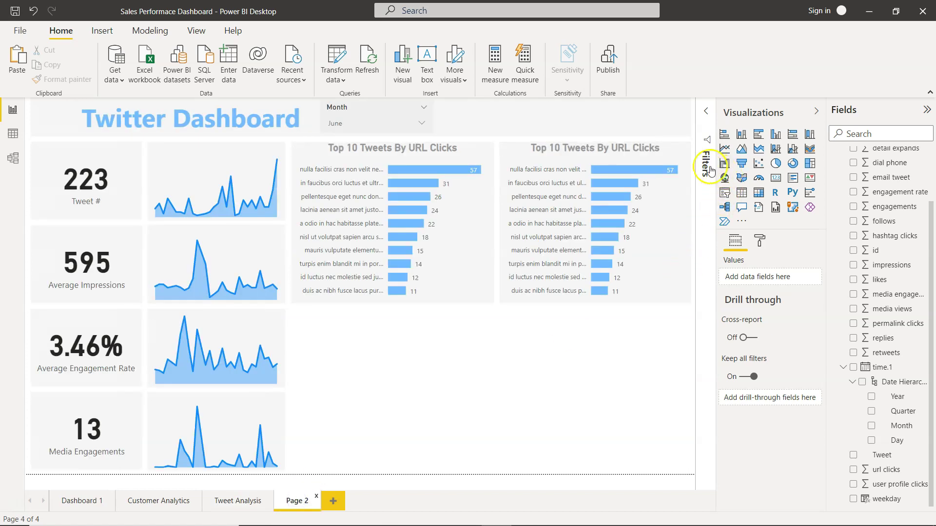
left_click(668, 206)
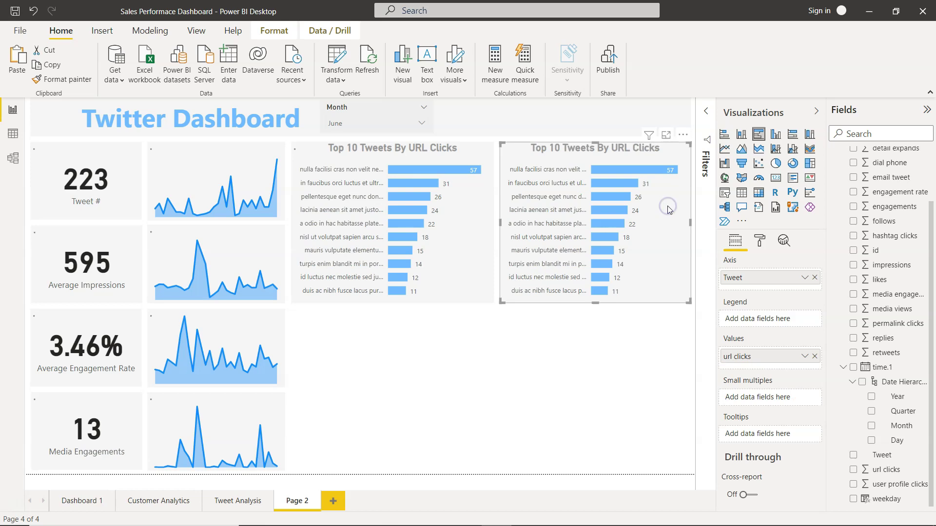
left_click(775, 136)
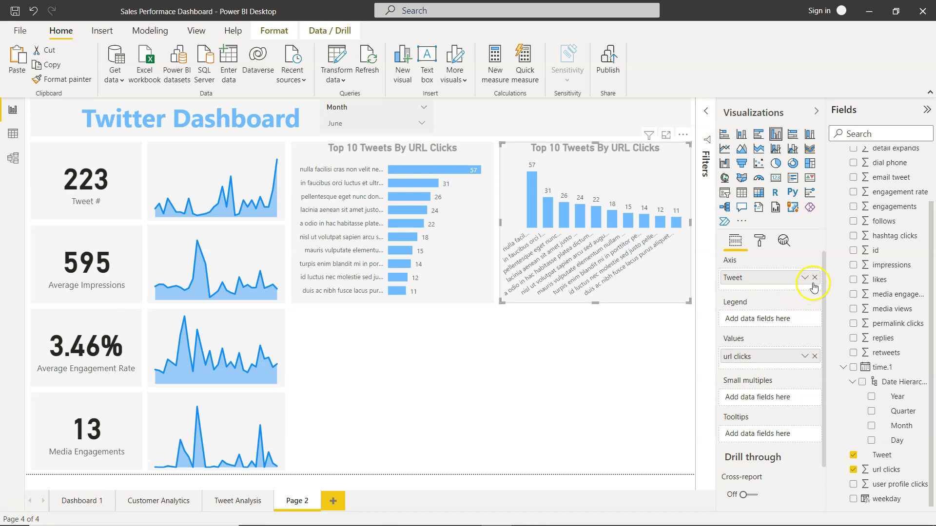
left_click(816, 359)
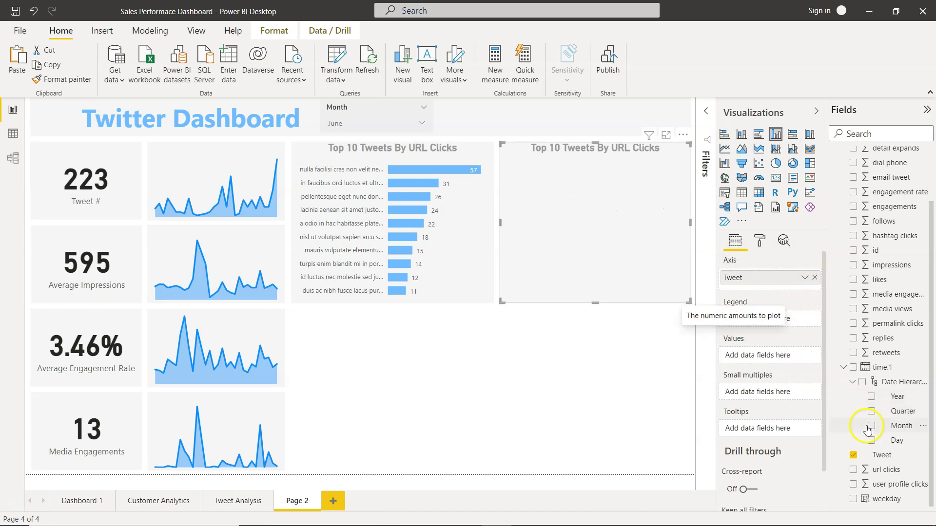
Restore the url clicks values on the copied column chart and replace Tweet with weekday on its axis.
key("ctrl+z")
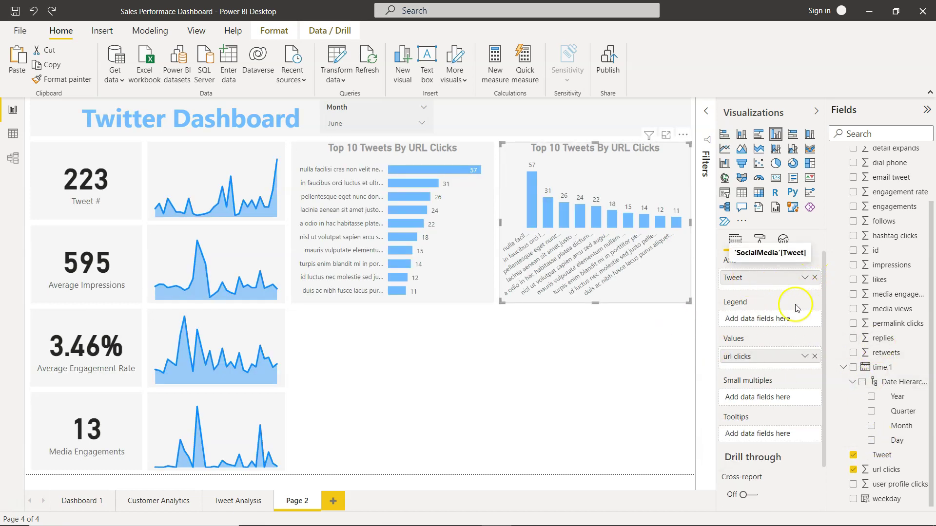
left_click(815, 278)
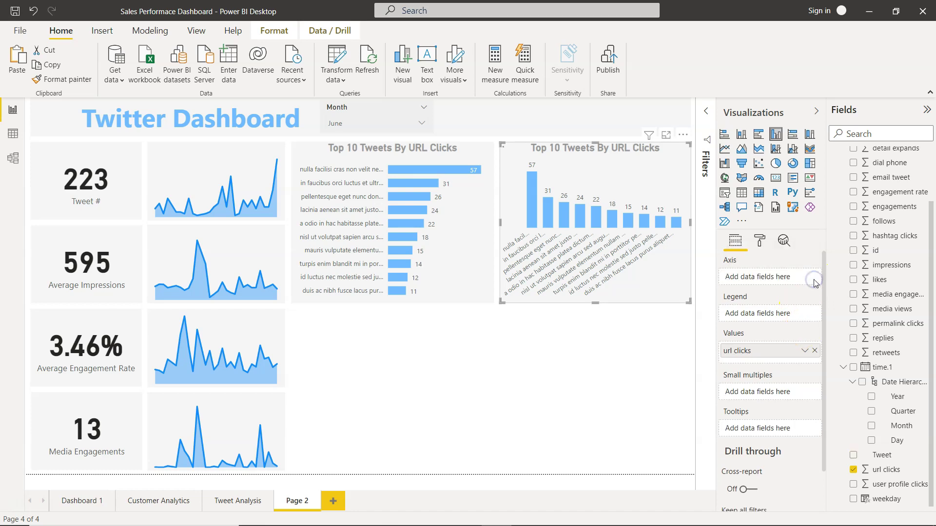
left_click(853, 499)
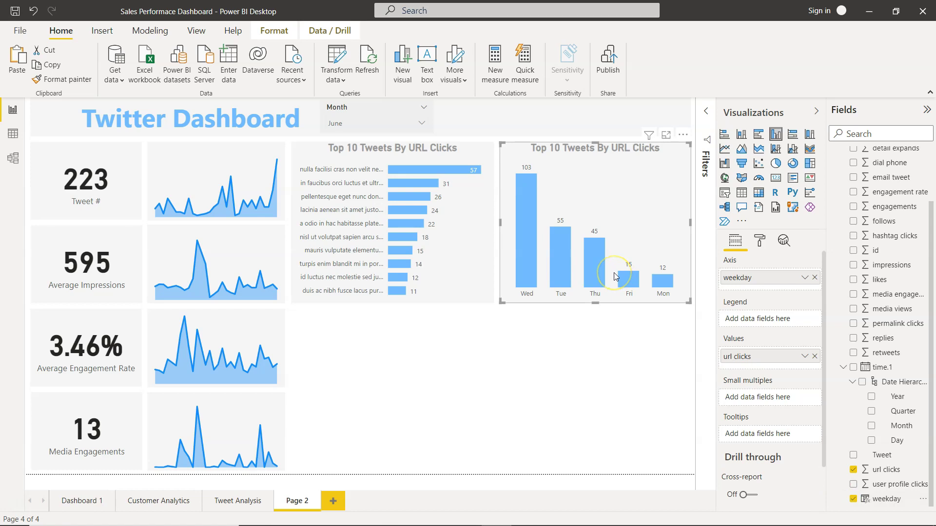
left_click(617, 165)
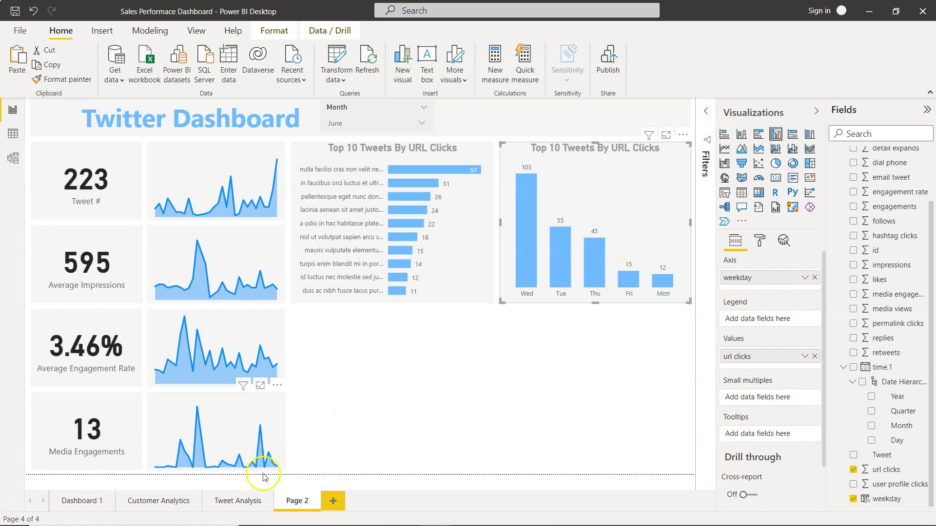
Check the Tweet Analysis page's weekday chart, and remove the top 10 by url clicks Tweet filter from Page 2's weekday column chart.
left_click(245, 506)
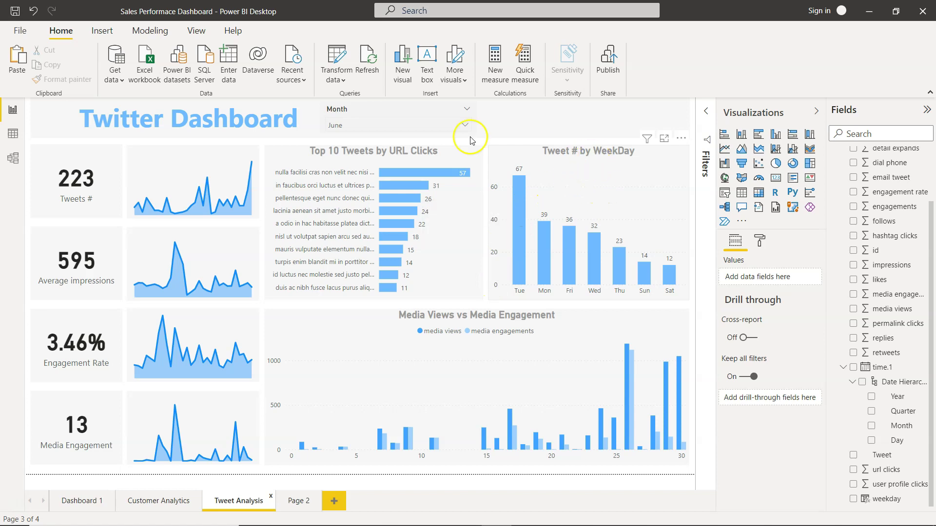
left_click(299, 503)
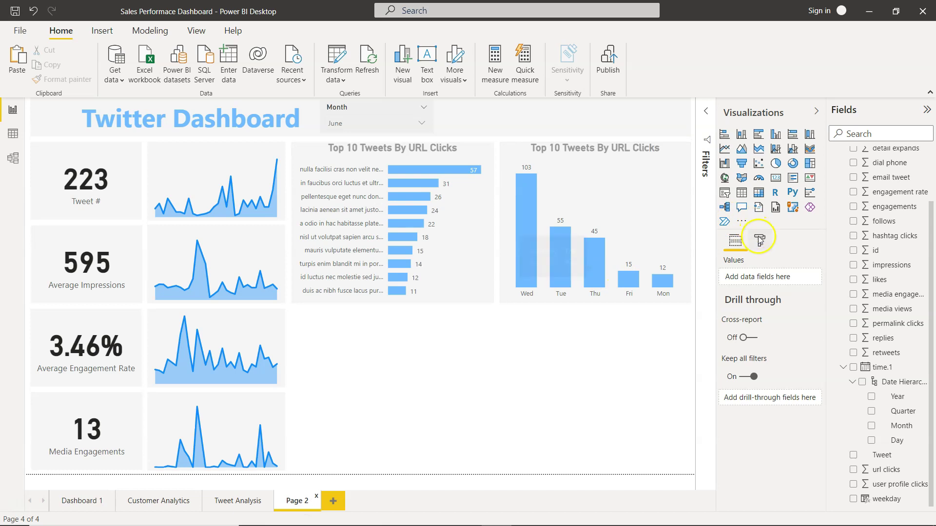
left_click(661, 216)
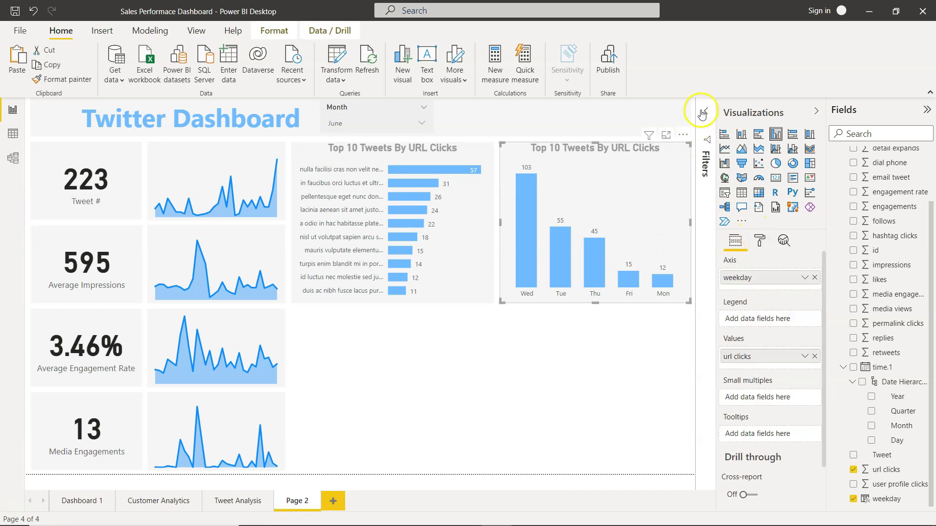
left_click(706, 111)
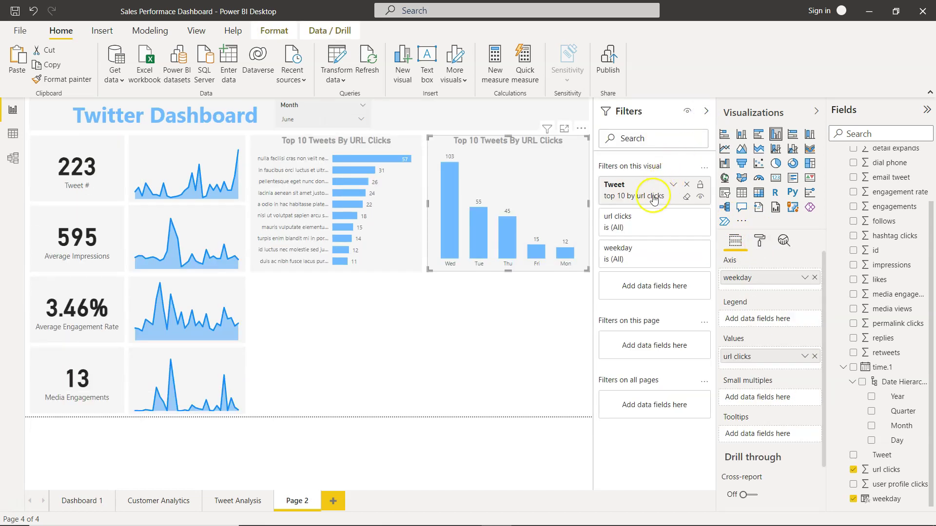
left_click(687, 184)
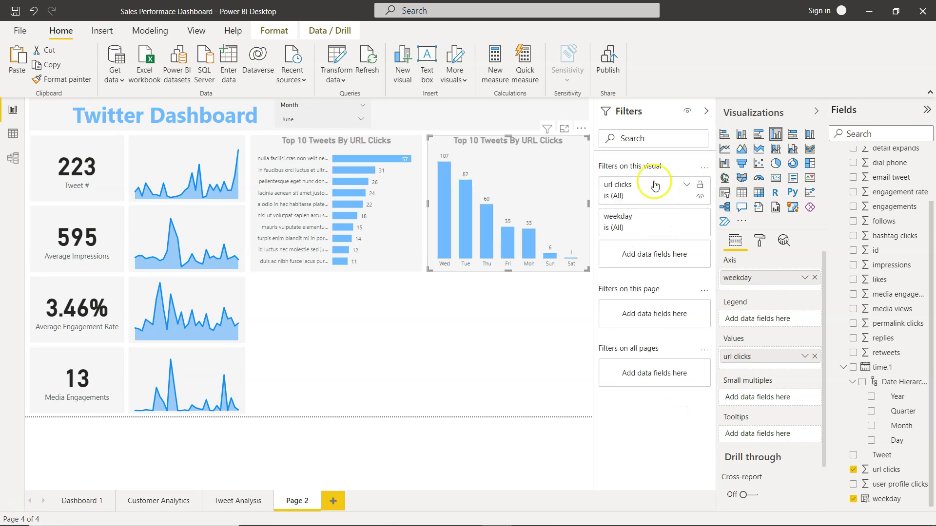
left_click(534, 357)
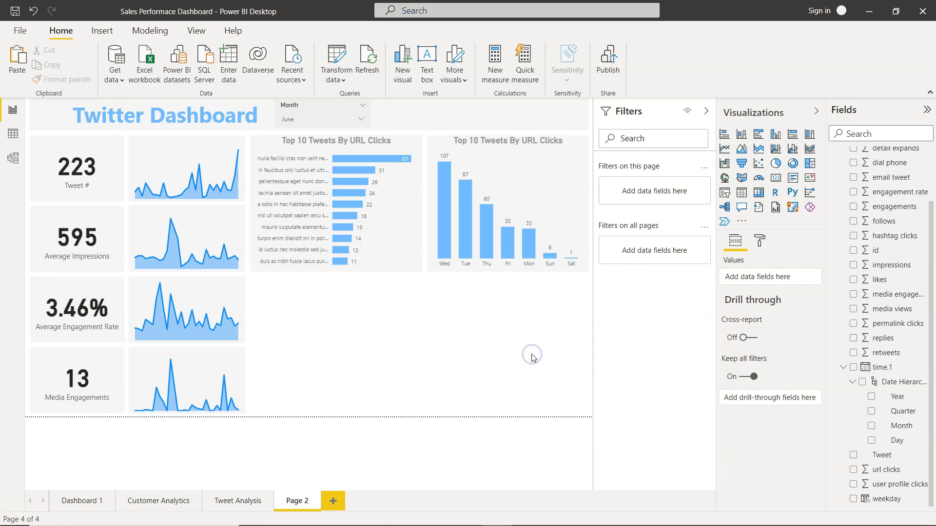
left_click(707, 112)
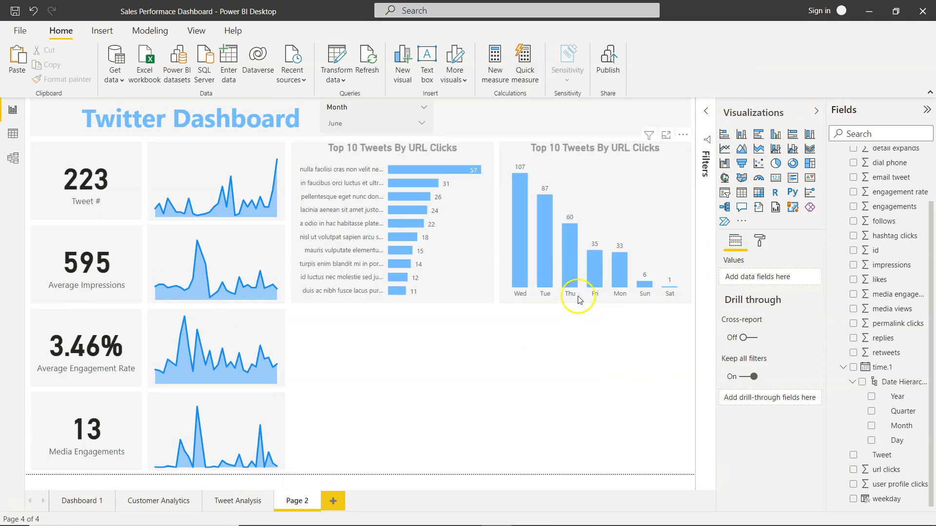
Change the title of the weekday column chart to "Tweet # by WeekDay".
left_click(620, 150)
left_click(761, 244)
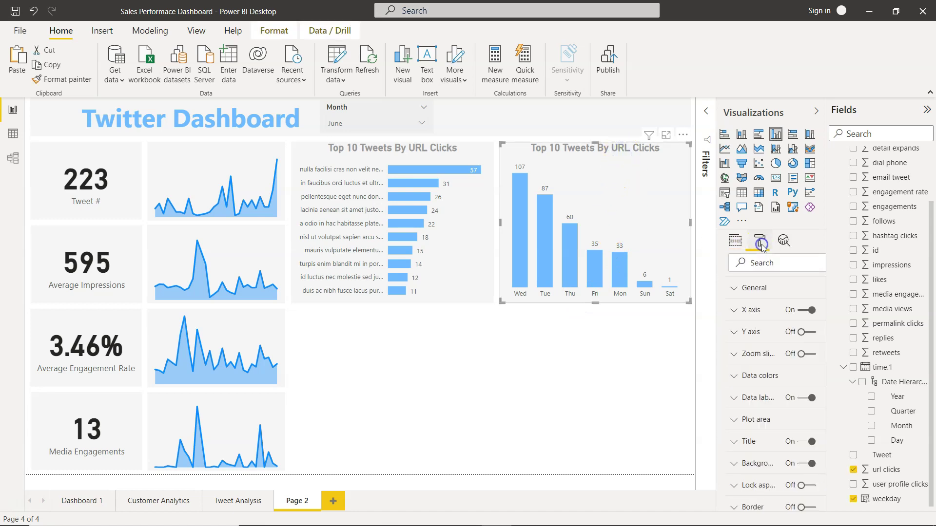
left_click(726, 445)
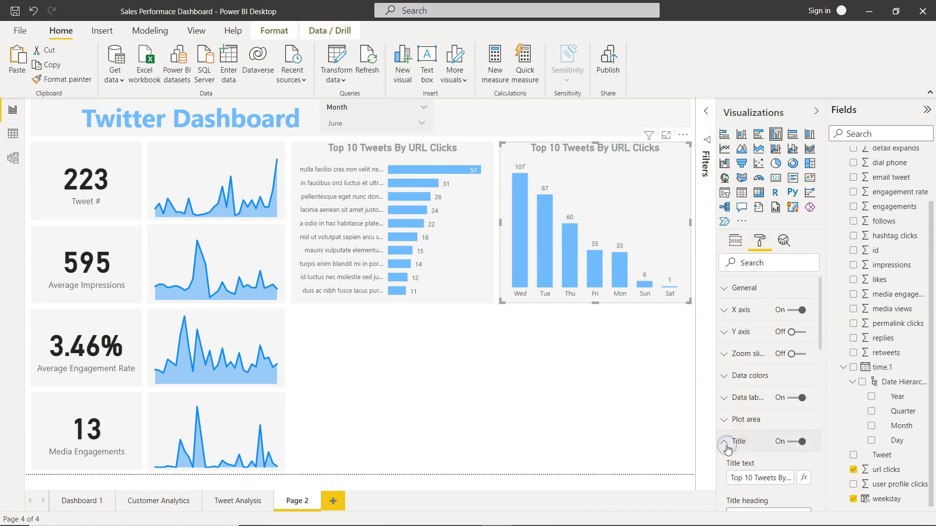
triple_click(736, 427)
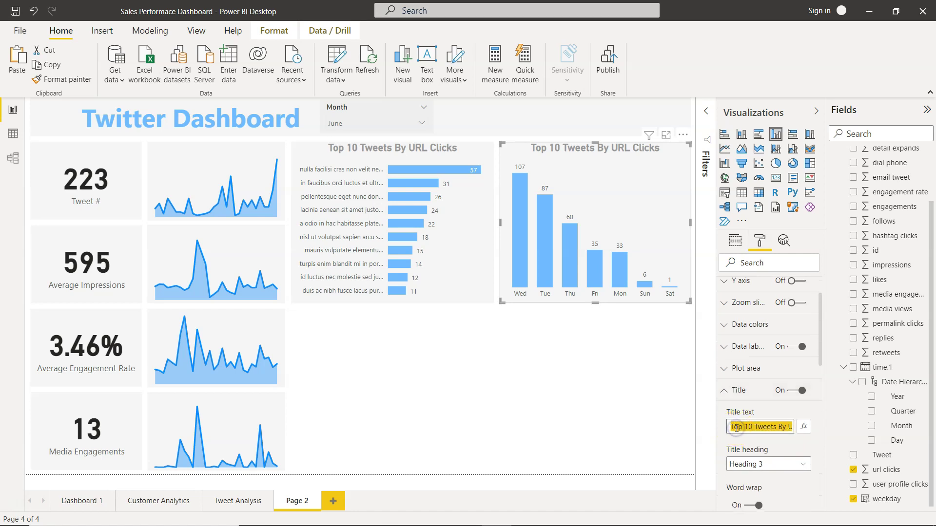
type("Tweet")
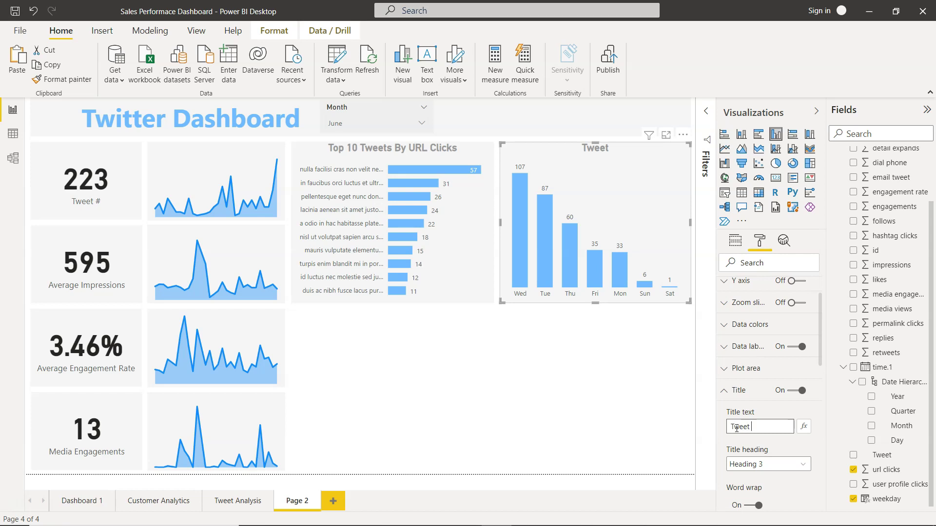
type(" # by WeekDay")
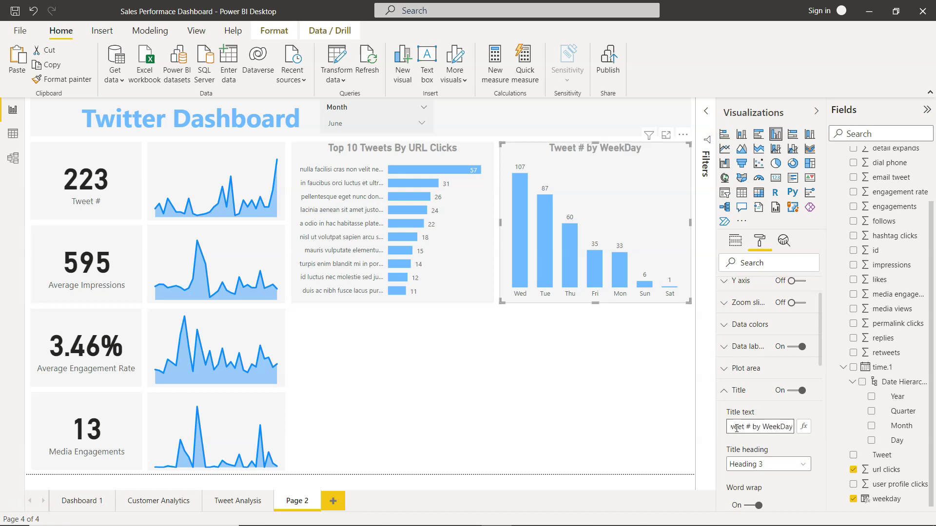
Examine how the Tweet values are aggregated in the weekday chart on the Tweet Analysis page and return to Page 2.
left_click(247, 505)
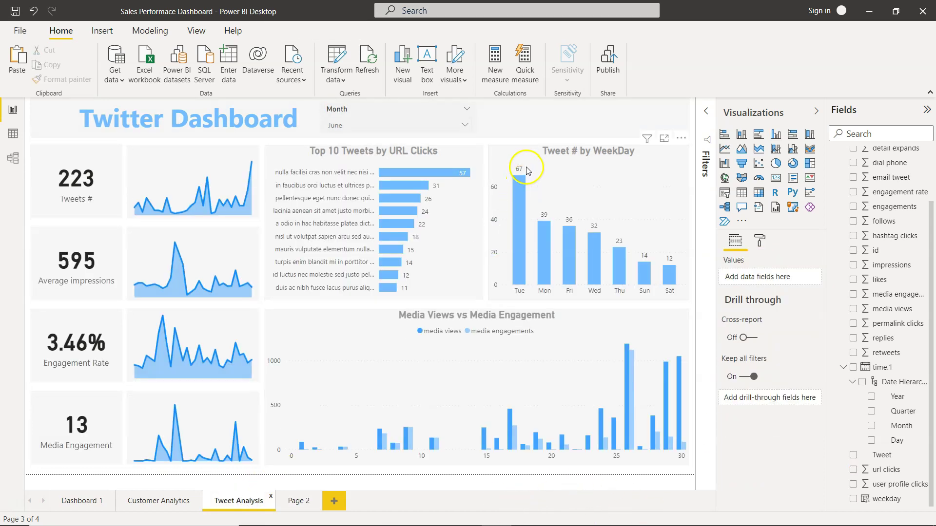
left_click(302, 505)
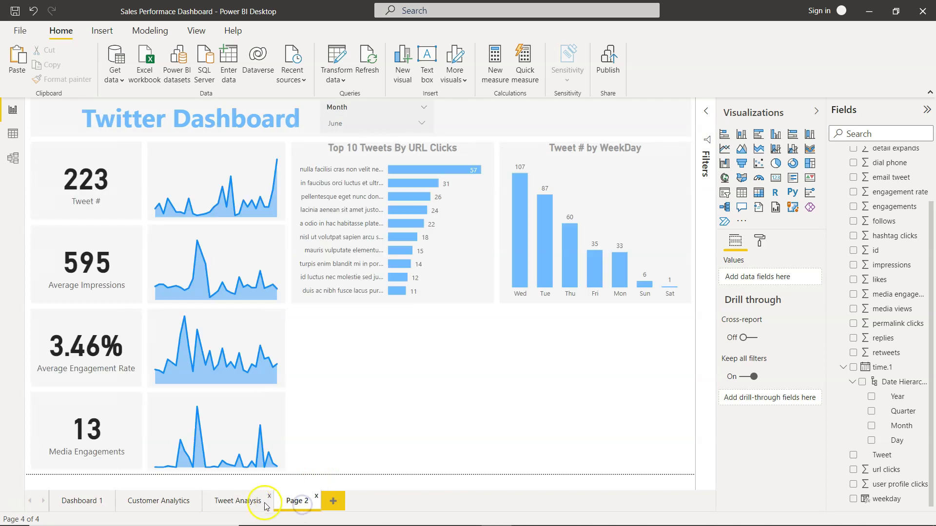
left_click(247, 501)
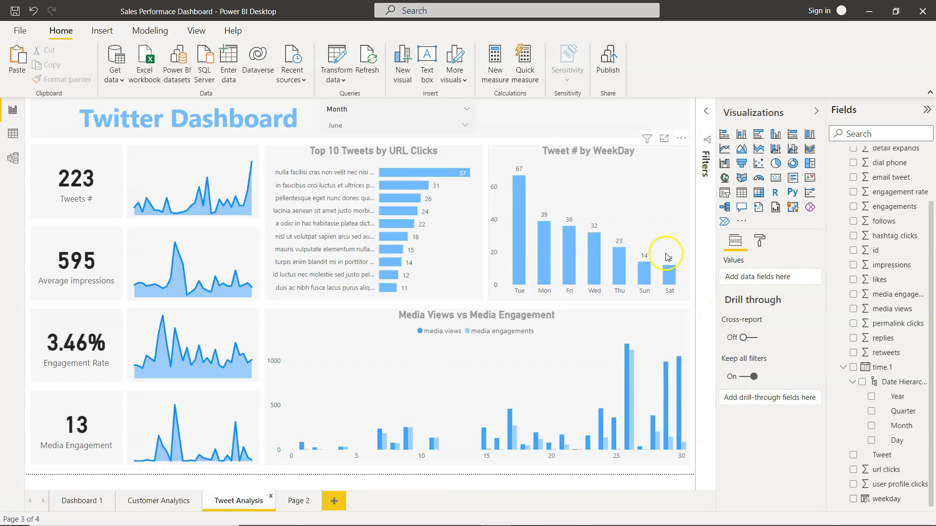
left_click(651, 209)
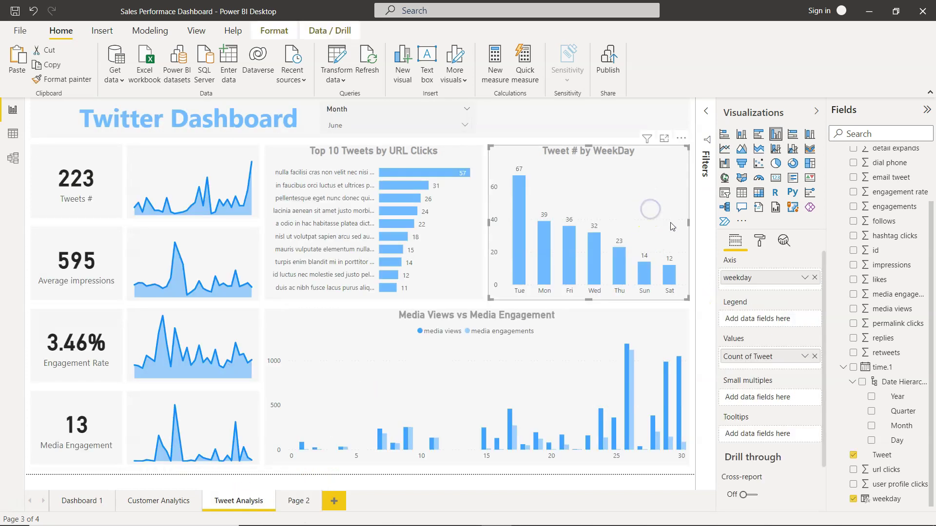
left_click(804, 358)
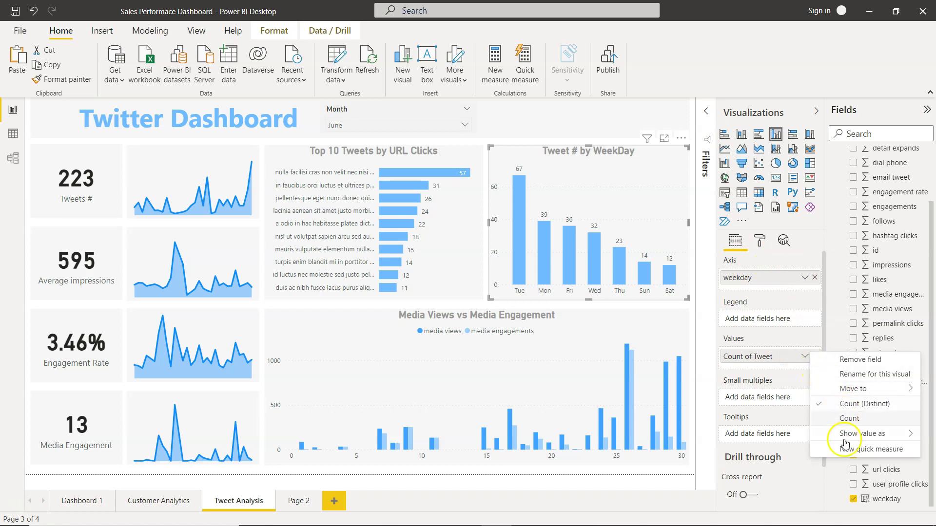
left_click(304, 502)
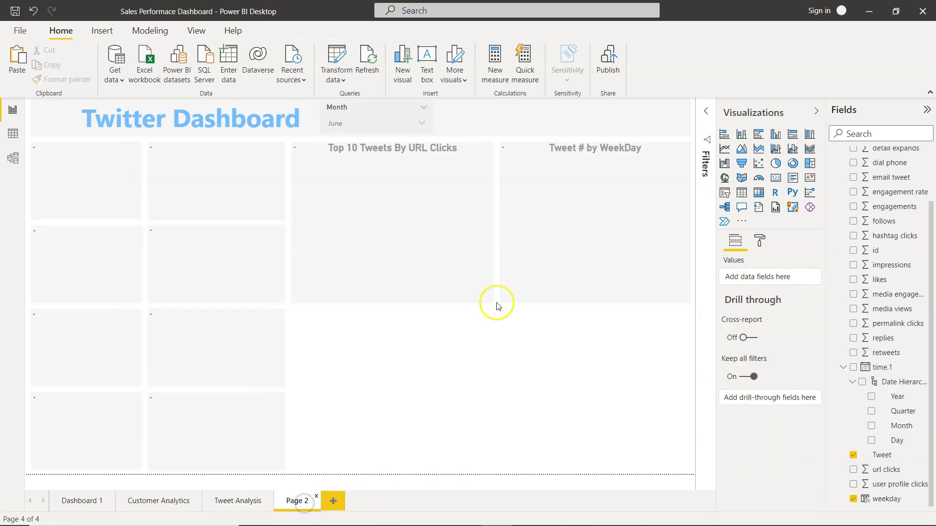
Compare the url clicks aggregation in Page 2's weekday chart with the values field of the matching Tweet Analysis chart, returning to Page 2.
left_click(663, 209)
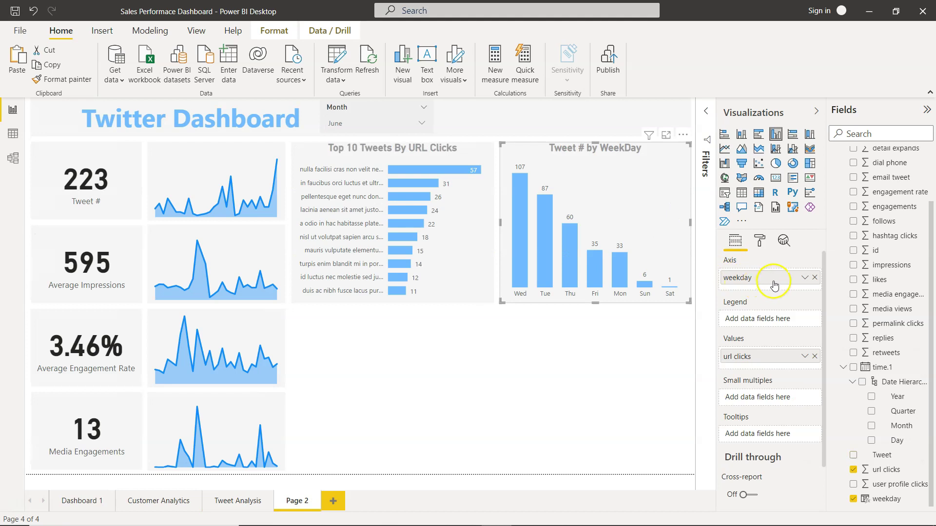
left_click(803, 357)
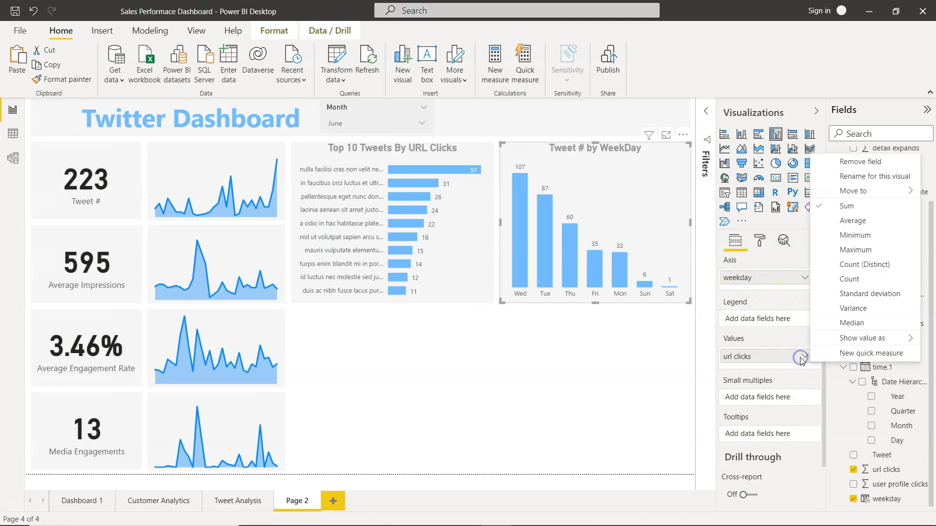
left_click(632, 372)
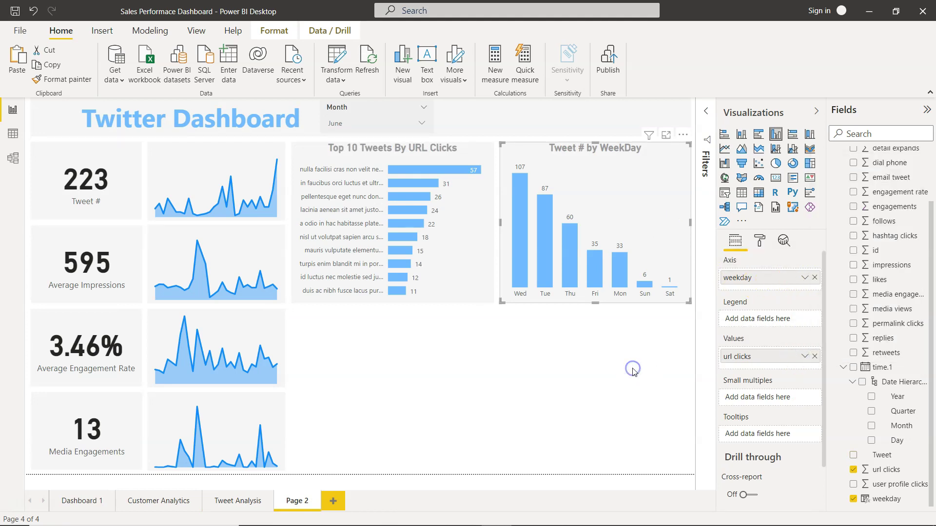
left_click(238, 502)
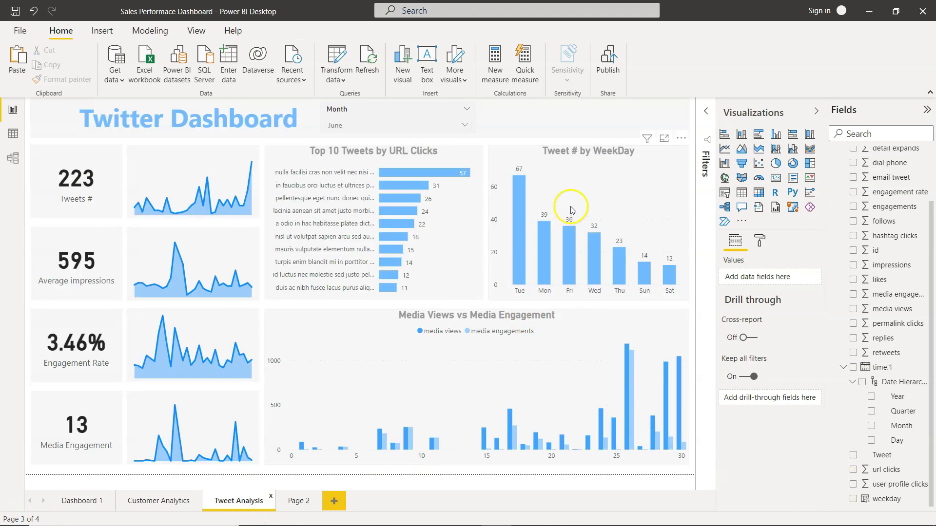
left_click(656, 215)
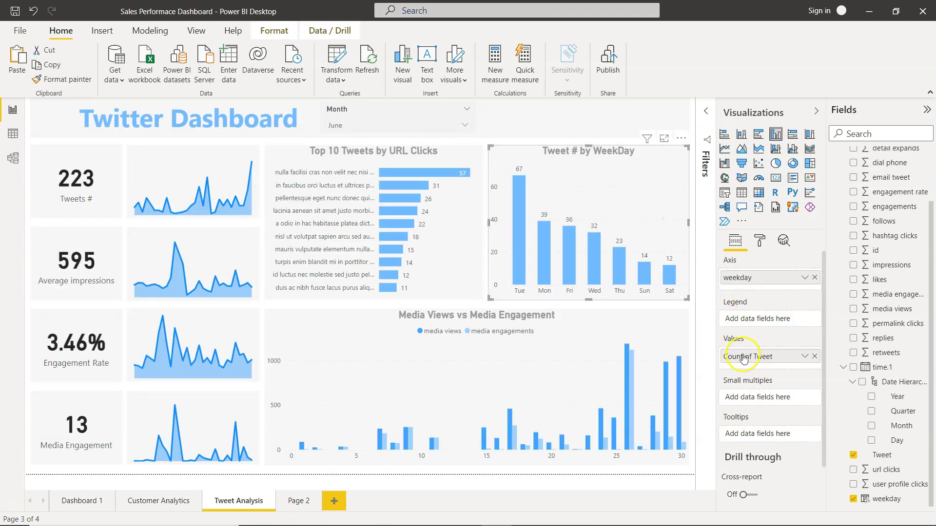
left_click(297, 501)
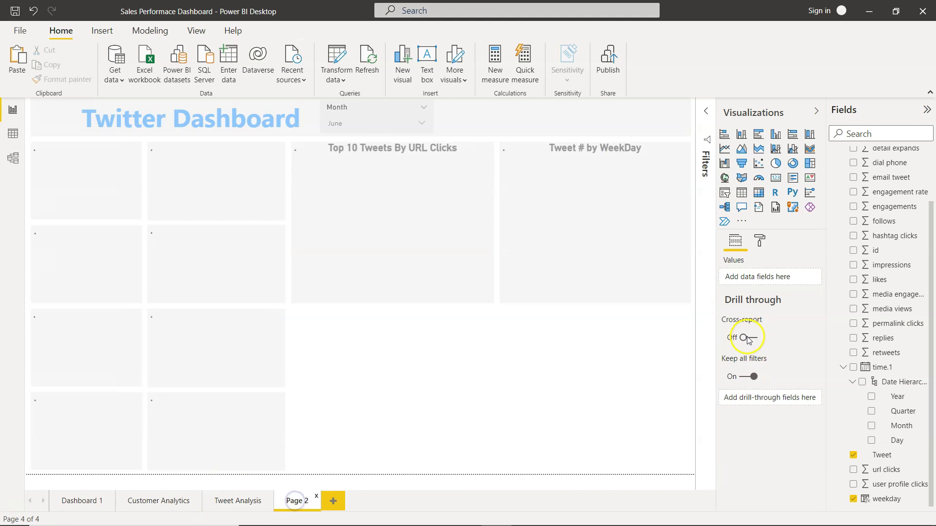
Replace url clicks with a count of Tweet as the values of Page 2's "Tweet # by WeekDay" chart.
left_click(640, 236)
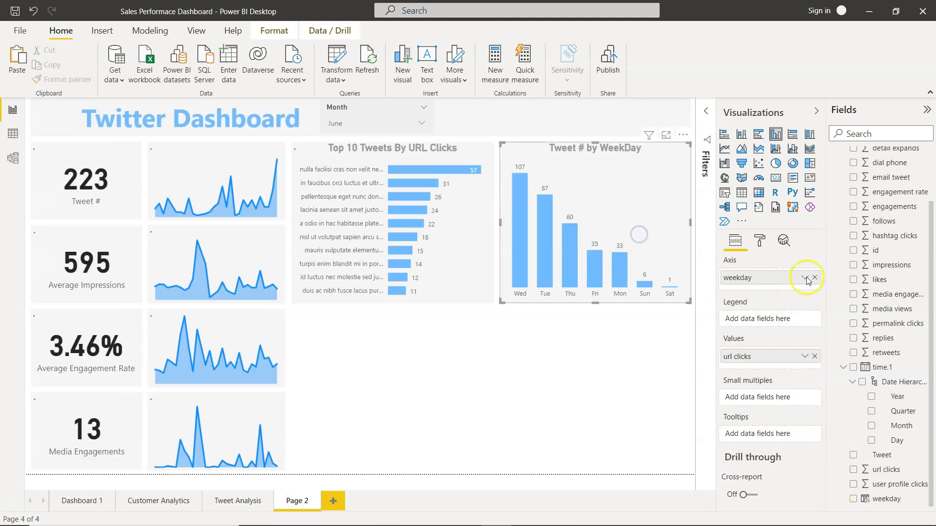
left_click(815, 357)
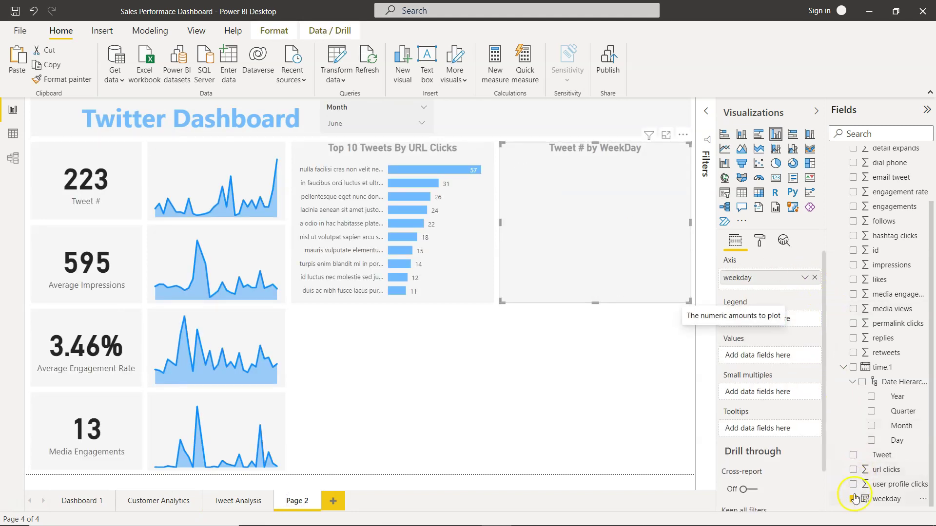
left_click(854, 456)
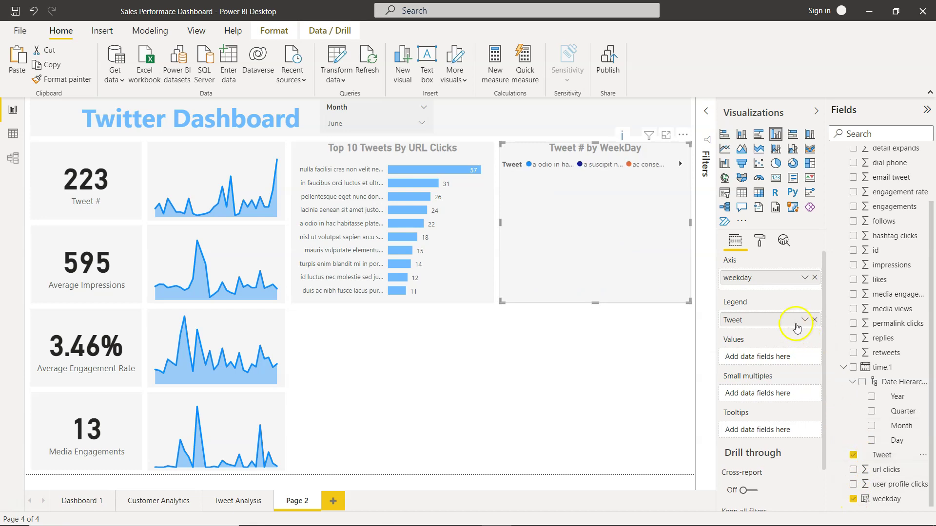
left_click_drag(797, 325, 791, 363)
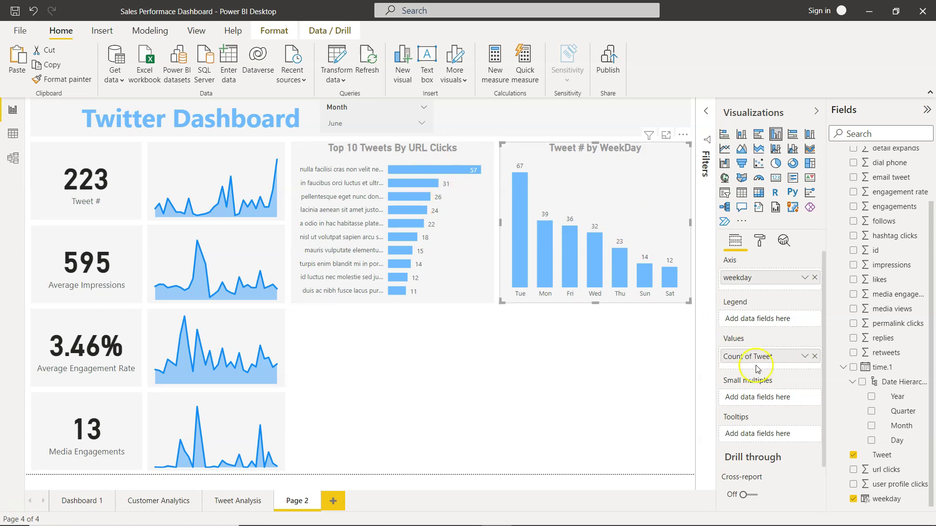
Set the X axis inner padding of the "Tweet # by WeekDay" chart to 47%.
left_click(760, 241)
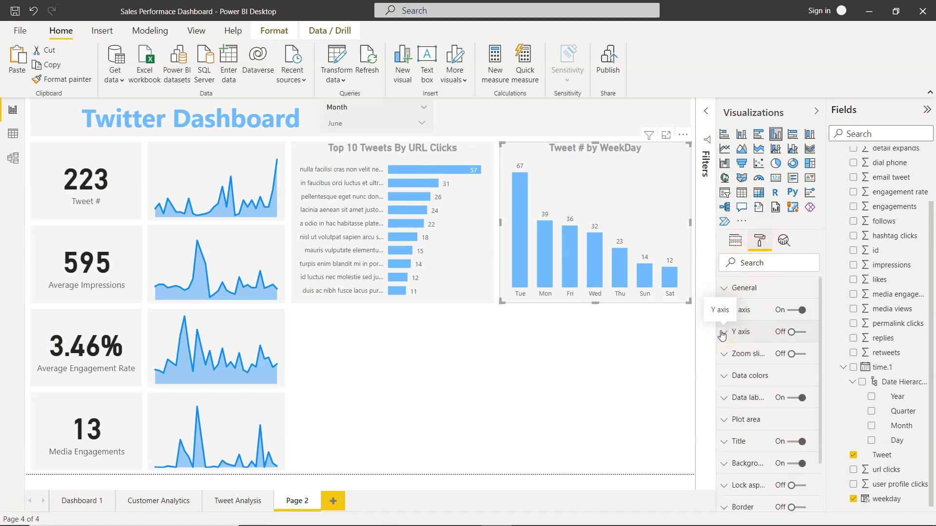
left_click(722, 335)
scroll(760, 404, "down", 6)
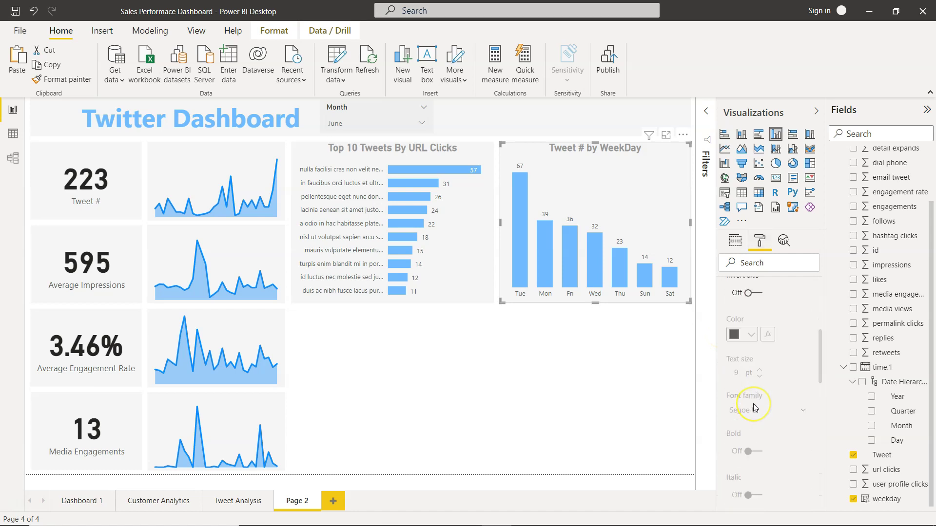
scroll(753, 404, "down", 5)
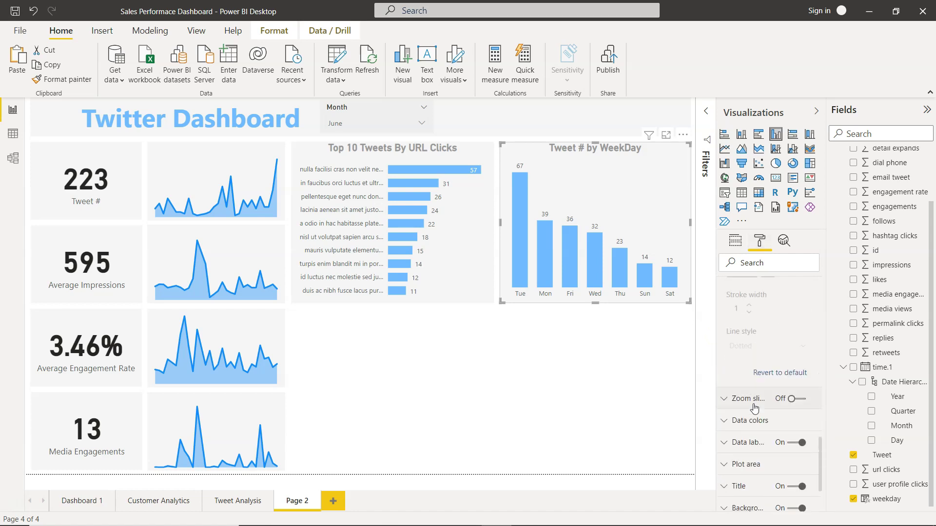
scroll(754, 408, "up", 8)
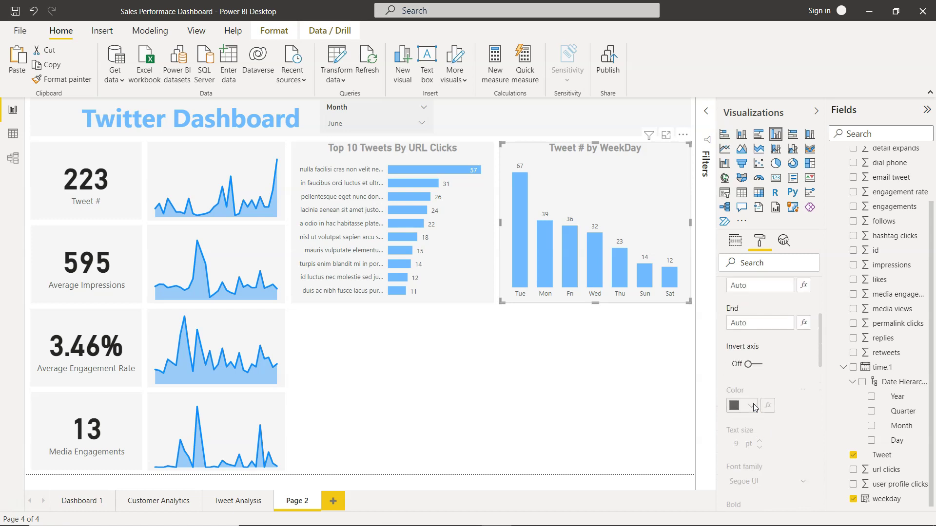
scroll(753, 404, "up", 3)
left_click(725, 310)
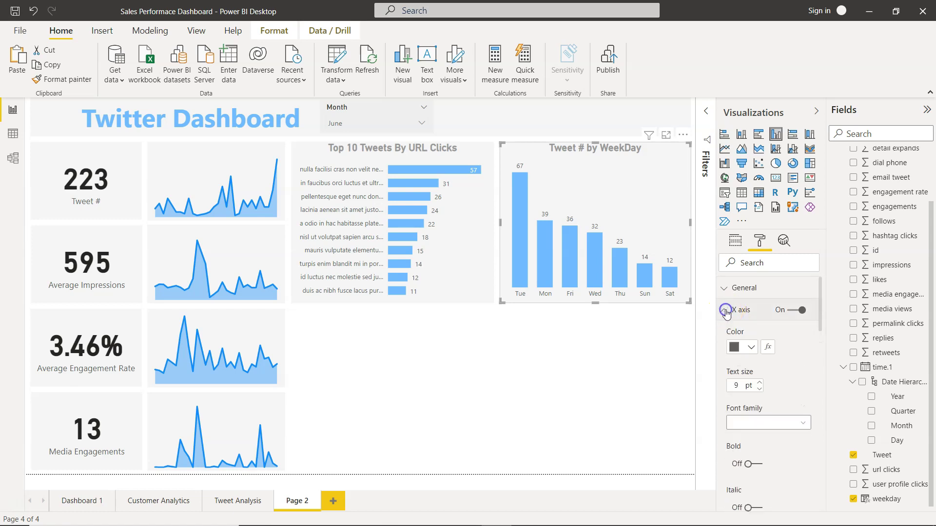
scroll(752, 413, "down", 5)
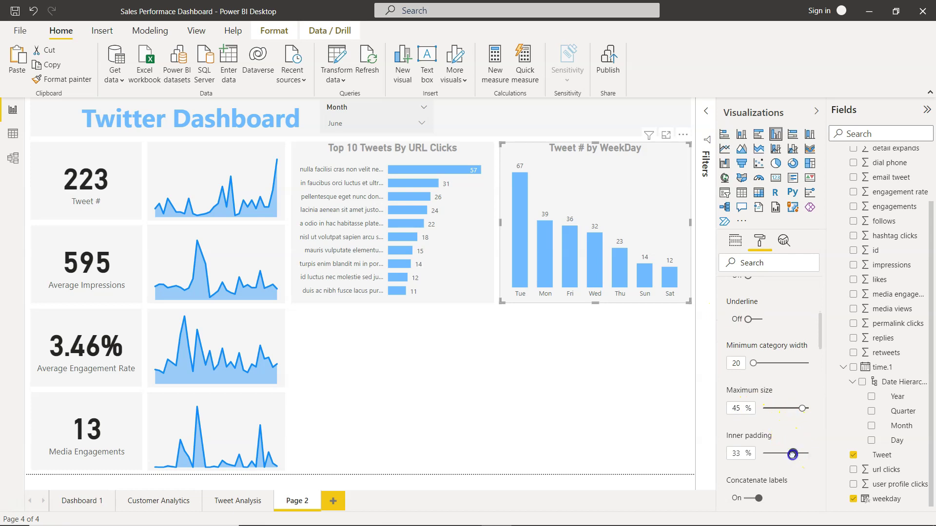
left_click_drag(801, 455, 806, 454)
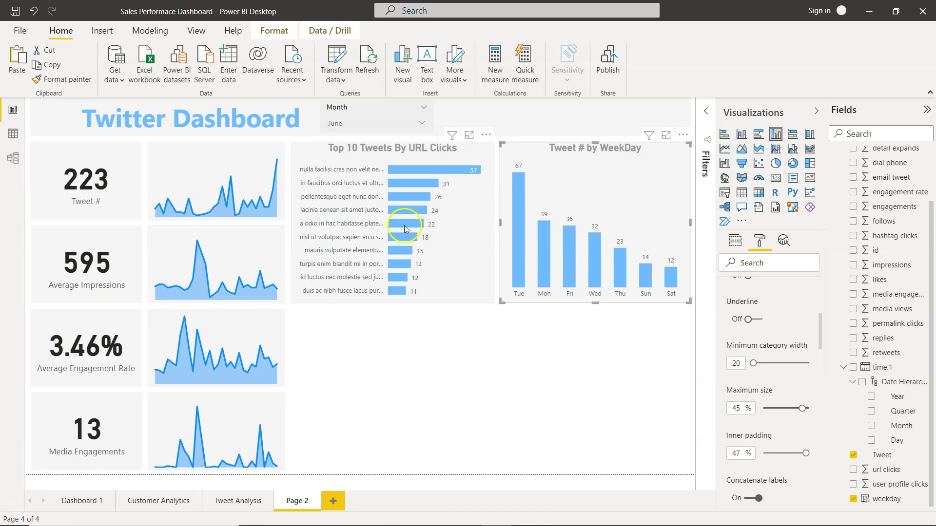
left_click(544, 390)
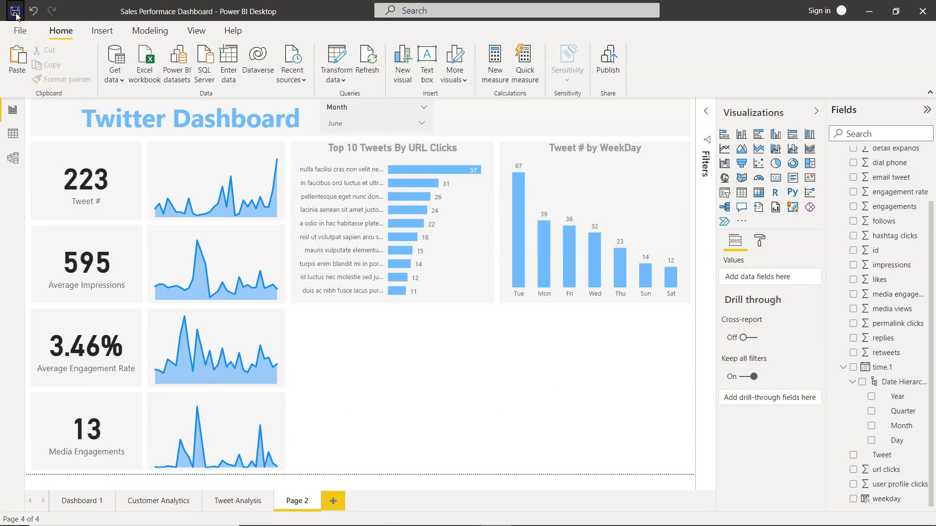
Insert a clustered column chart on Page 2 and enlarge it to fill the empty area below the two existing bar and column charts.
left_click(239, 501)
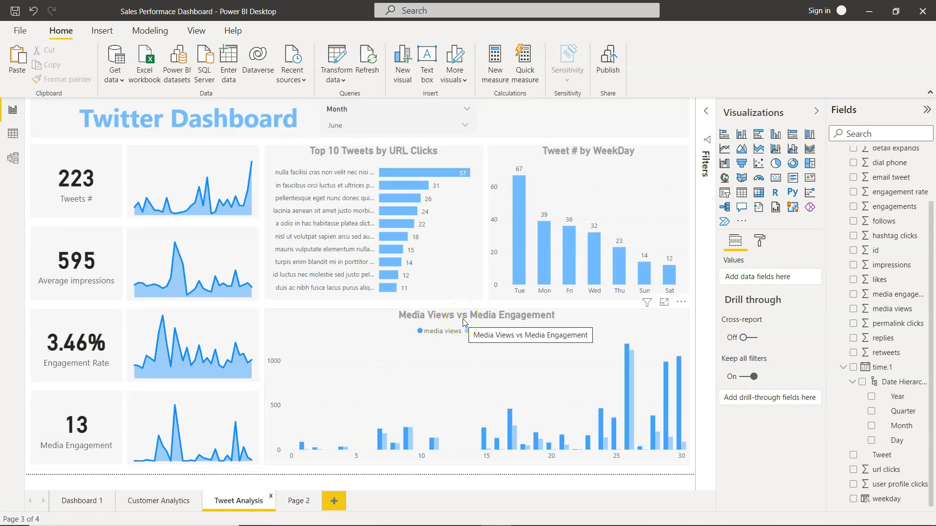
left_click(293, 505)
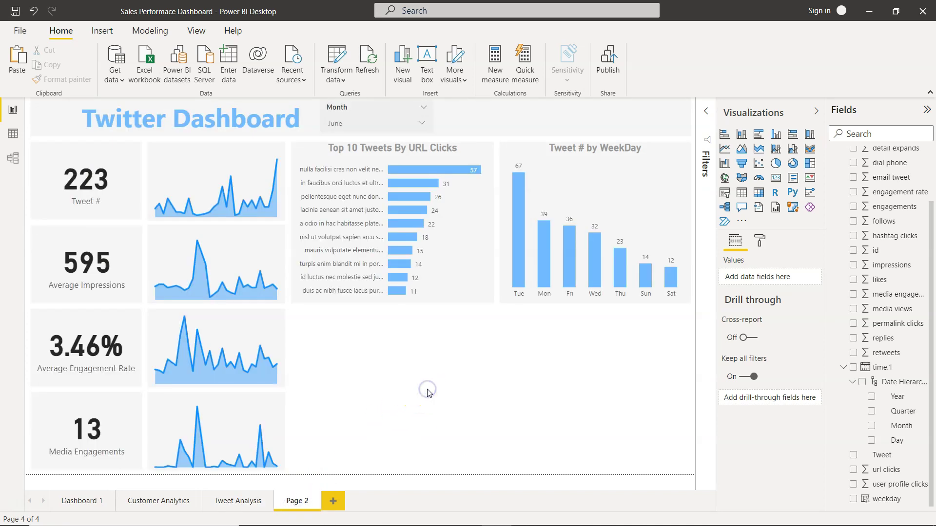
left_click(775, 134)
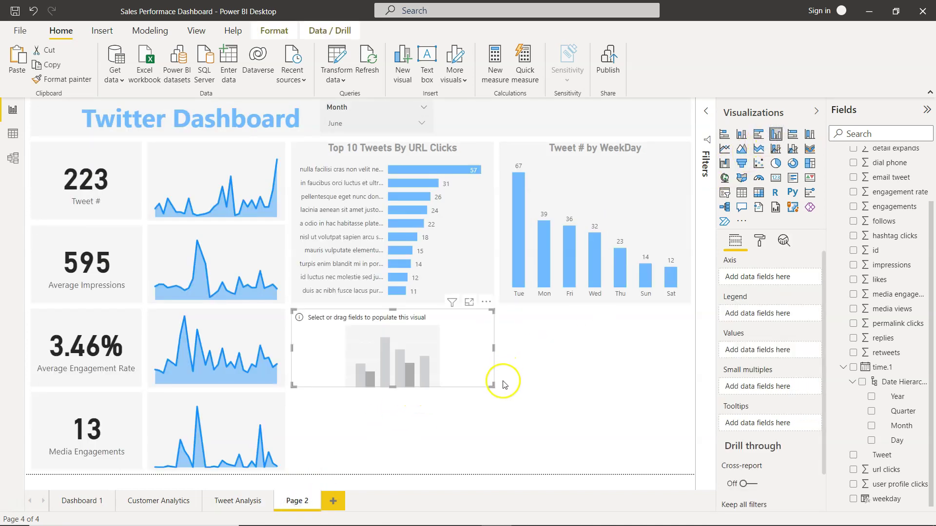
left_click_drag(492, 385, 690, 467)
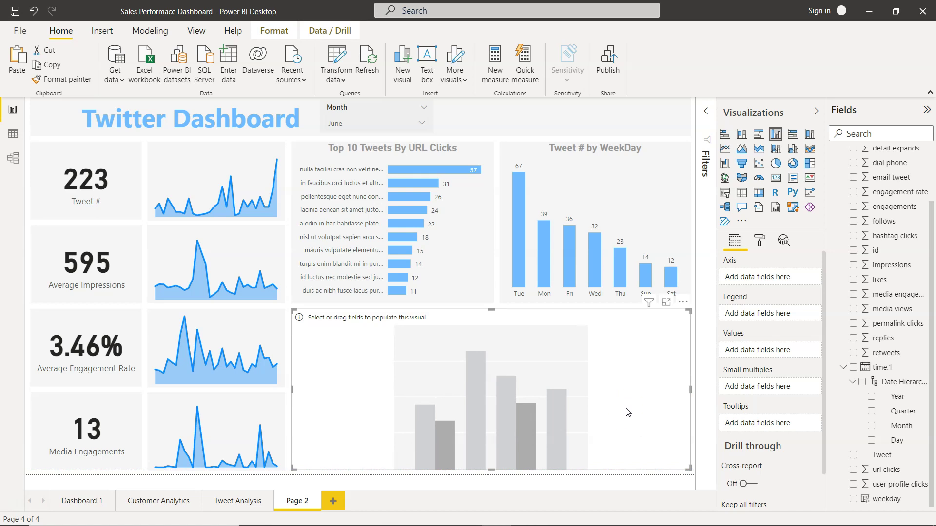
Check the axis and values fields of the "Media Views vs Media Engagement" chart on the Tweet Analysis page and return to Page 2.
left_click(737, 358)
left_click(248, 503)
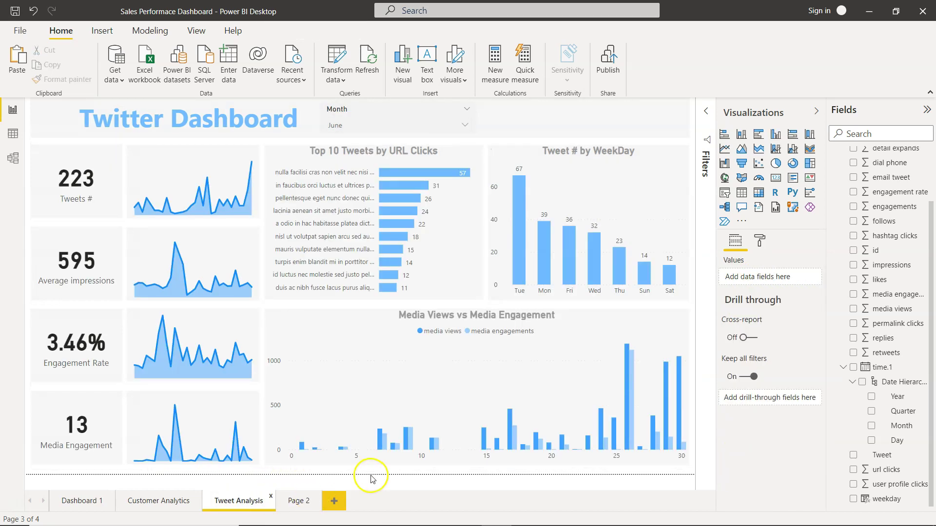
left_click(586, 373)
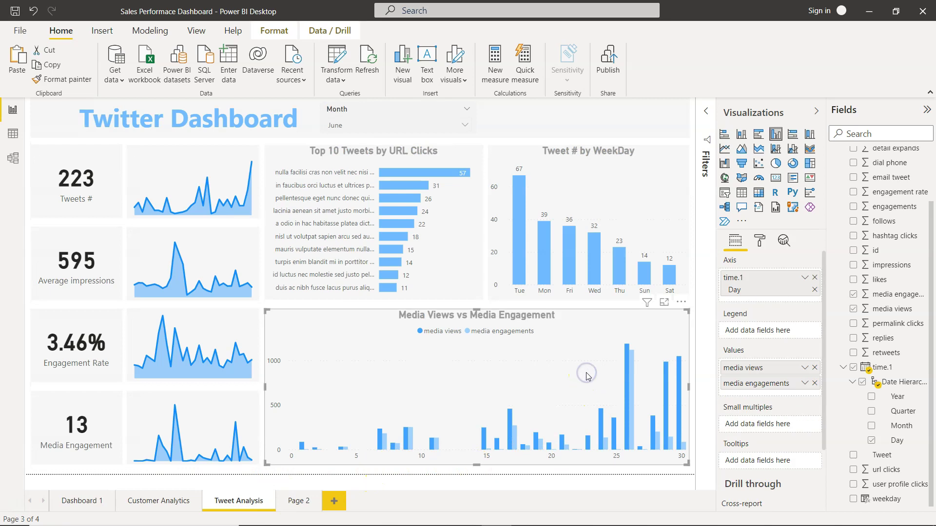
left_click(297, 500)
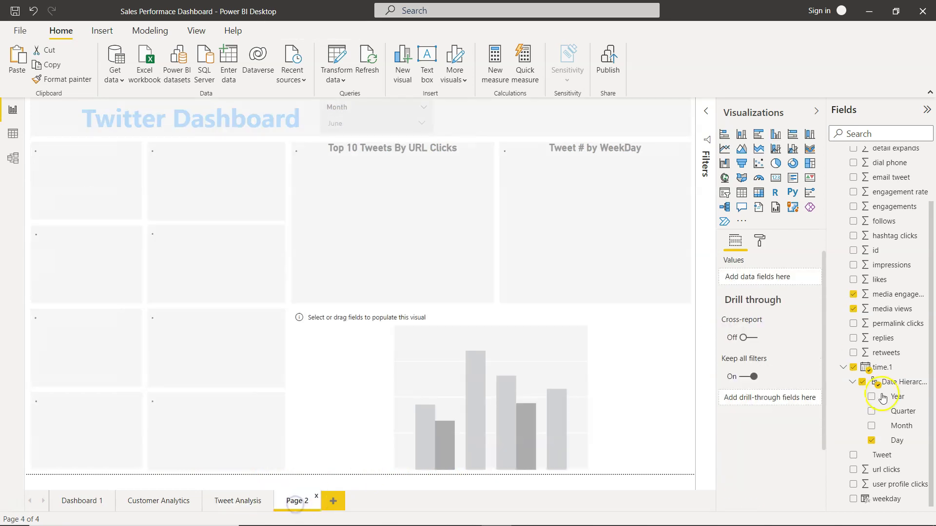
left_click(871, 441)
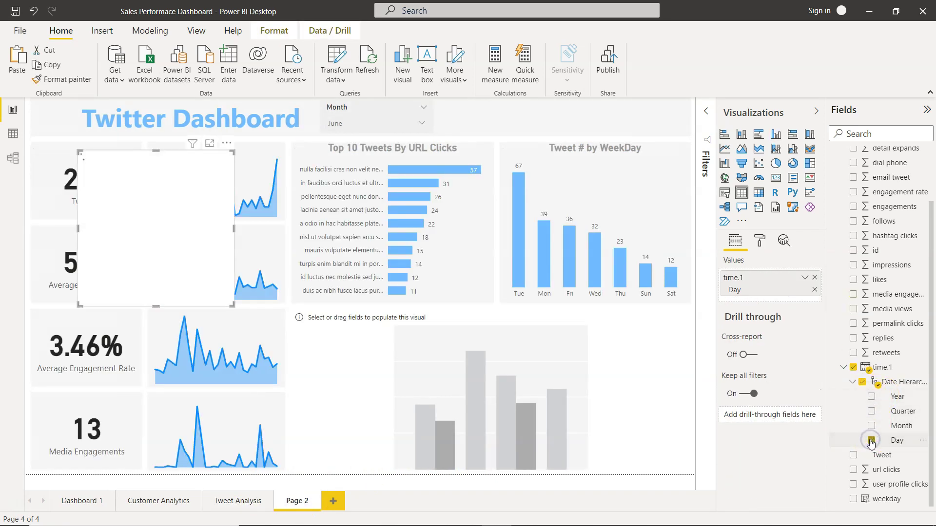
left_click(818, 277)
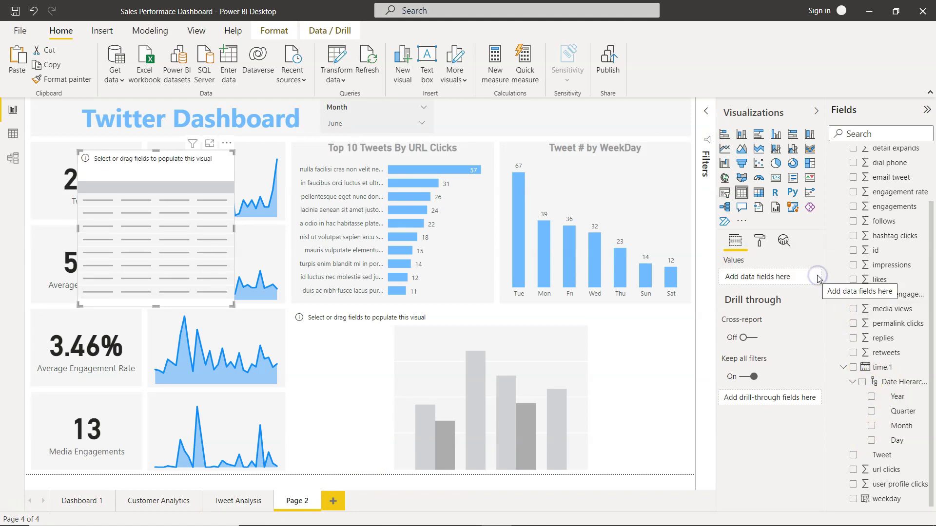
key("Delete")
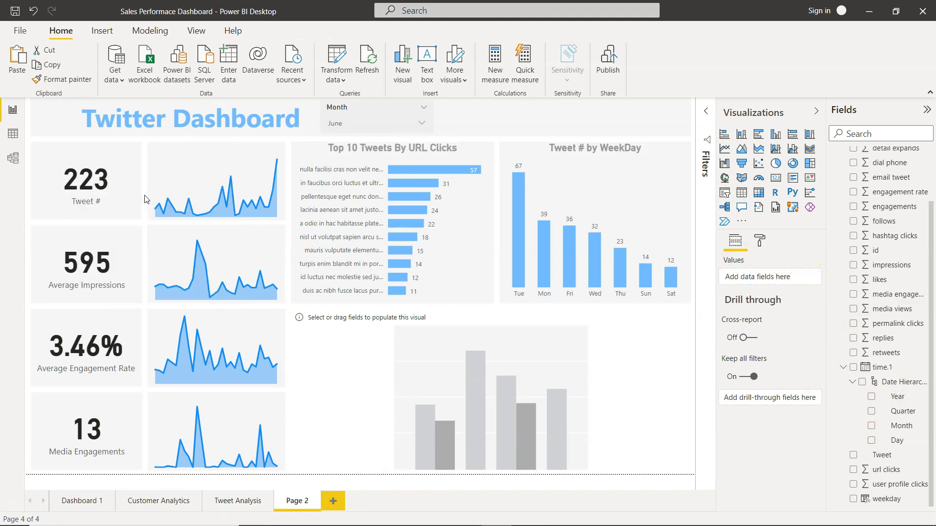
Populate the empty column chart with Day from time.1 as the axis and media views and media engagements as the values.
left_click(578, 373)
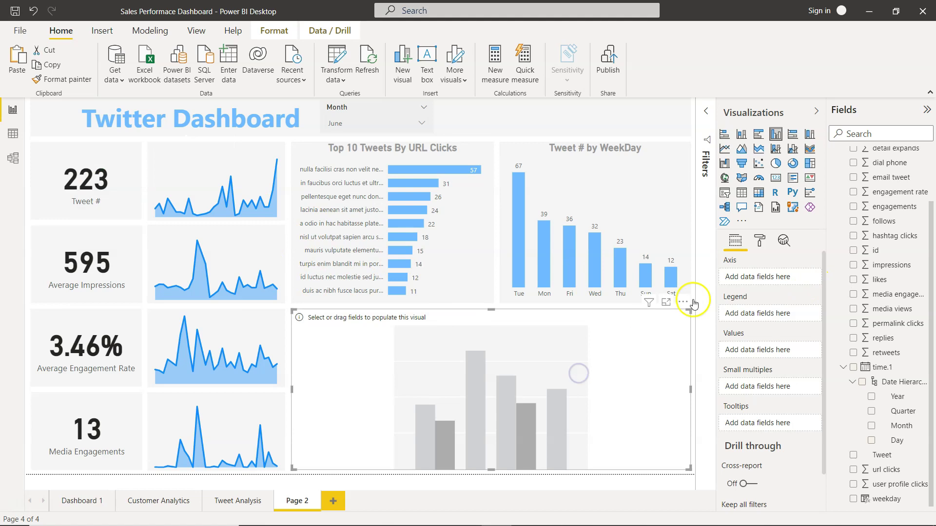
left_click(872, 438)
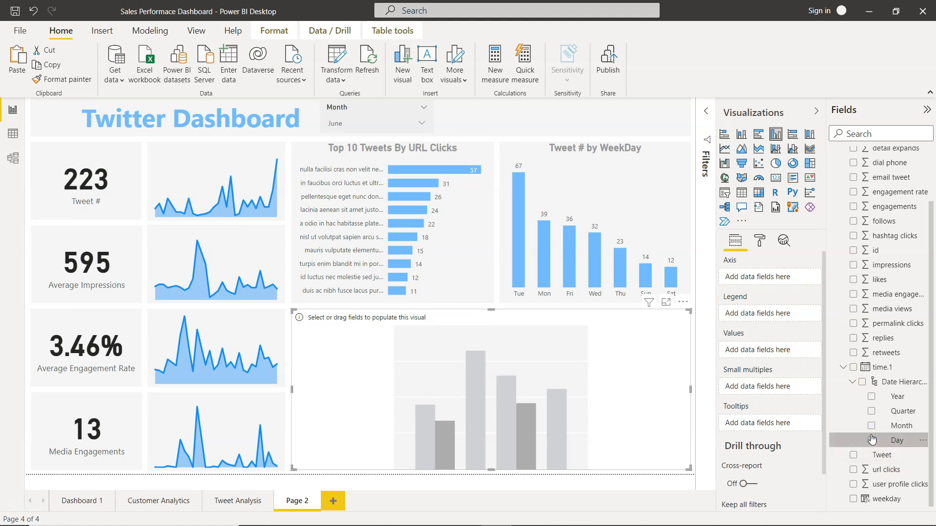
left_click(872, 441)
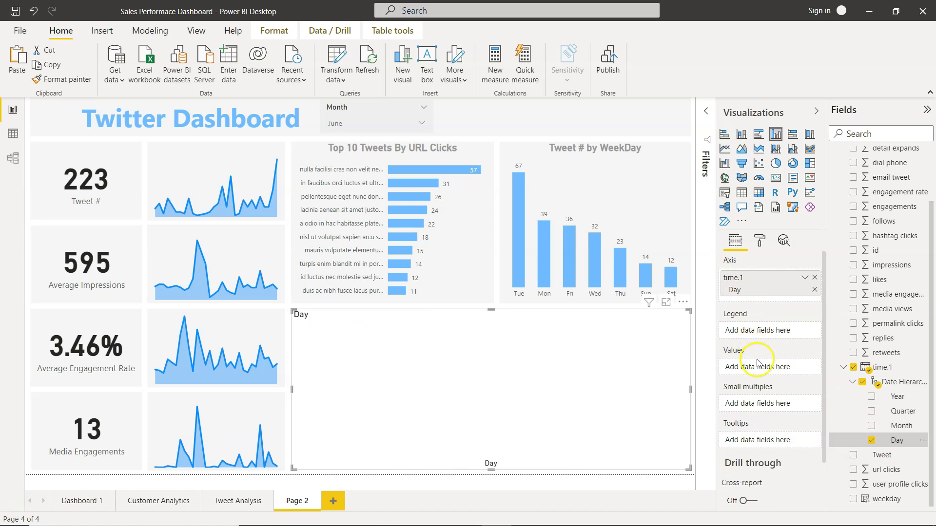
left_click_drag(776, 371, 777, 369)
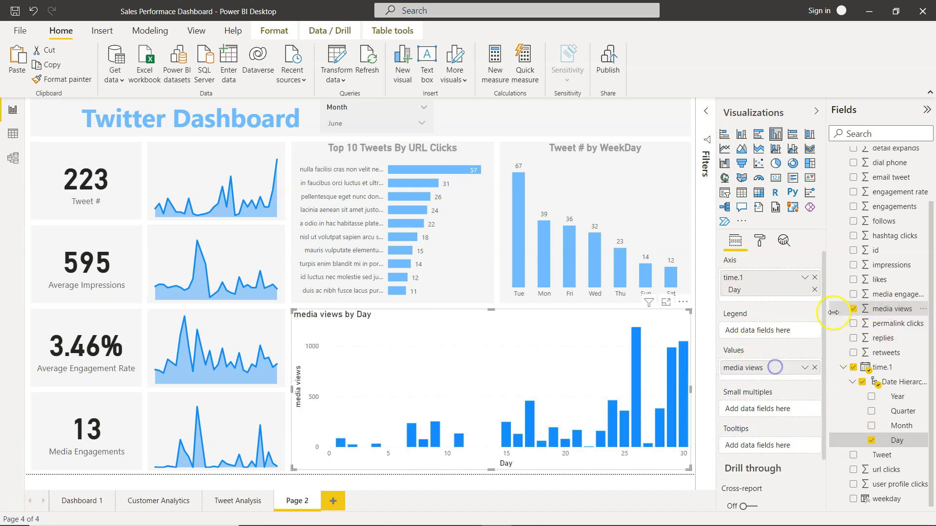
left_click_drag(893, 294, 773, 381)
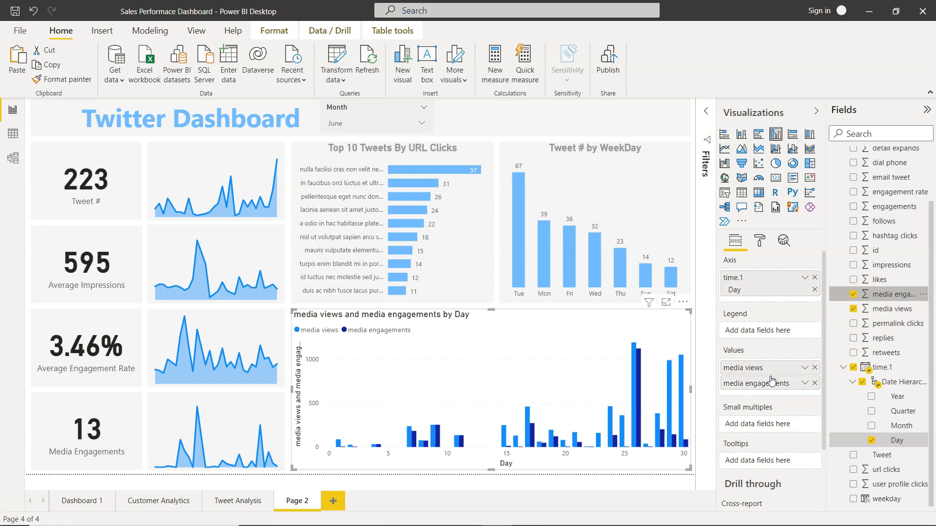
left_click(539, 390)
left_click(510, 466)
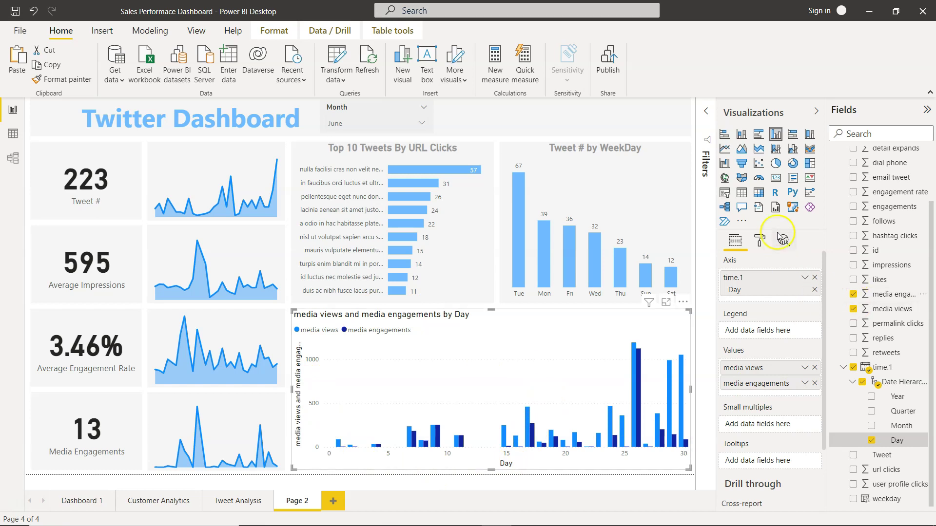
Turn off the X and Y axes of the media views and engagements chart and hide its Y axis title.
left_click(760, 240)
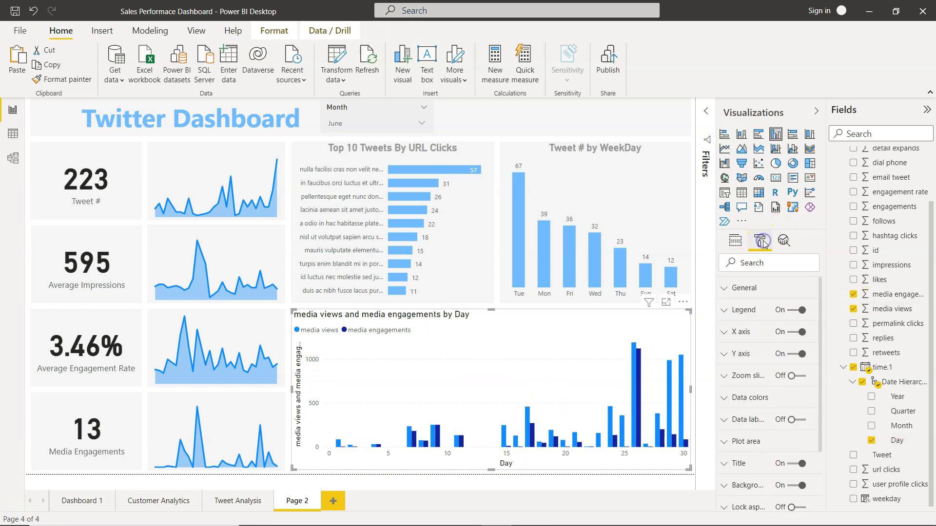
left_click(792, 333)
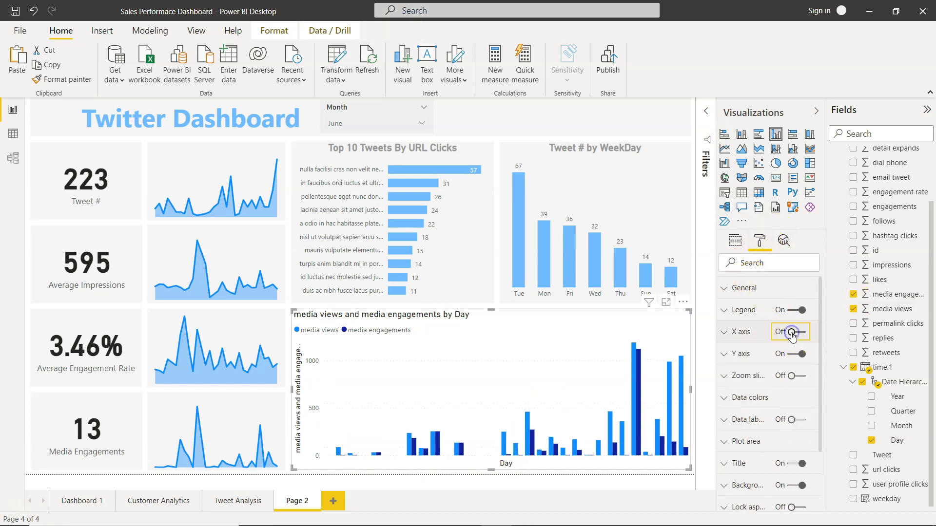
left_click(793, 355)
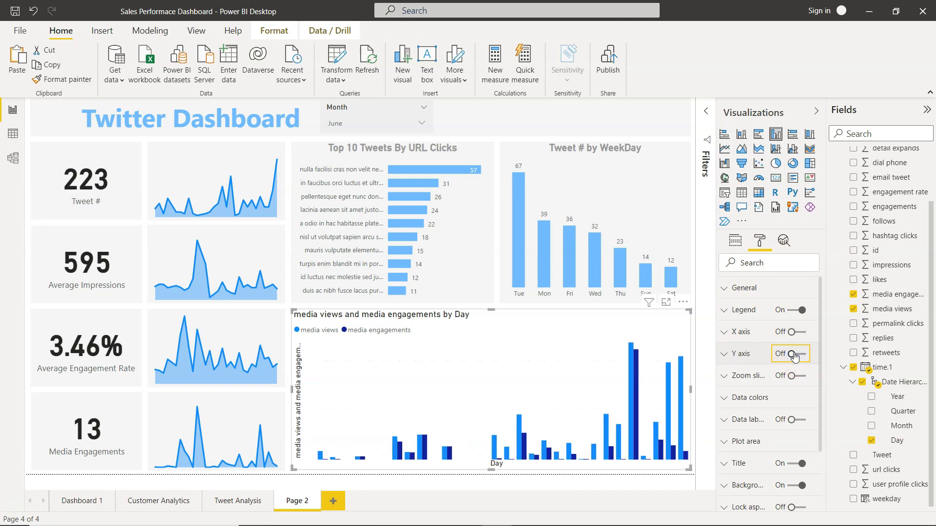
left_click(737, 354)
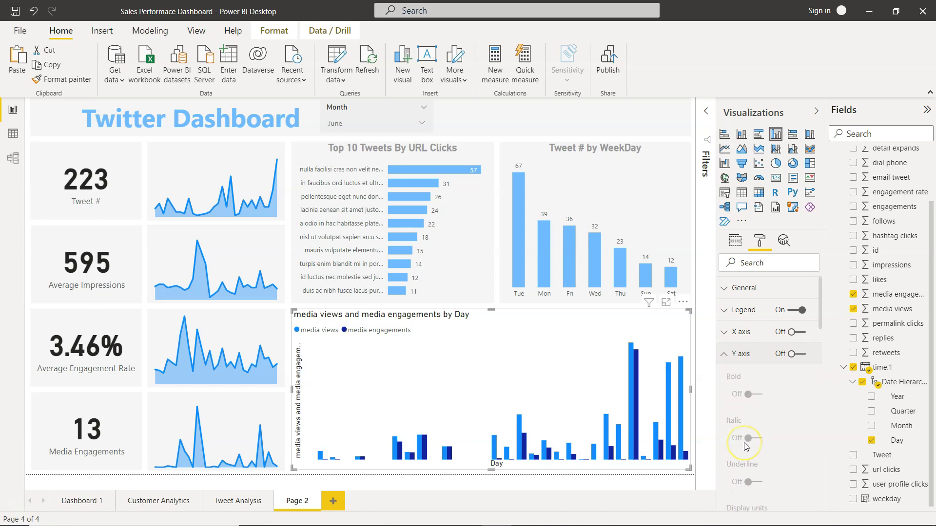
scroll(745, 447, "down", 3)
left_click(746, 449)
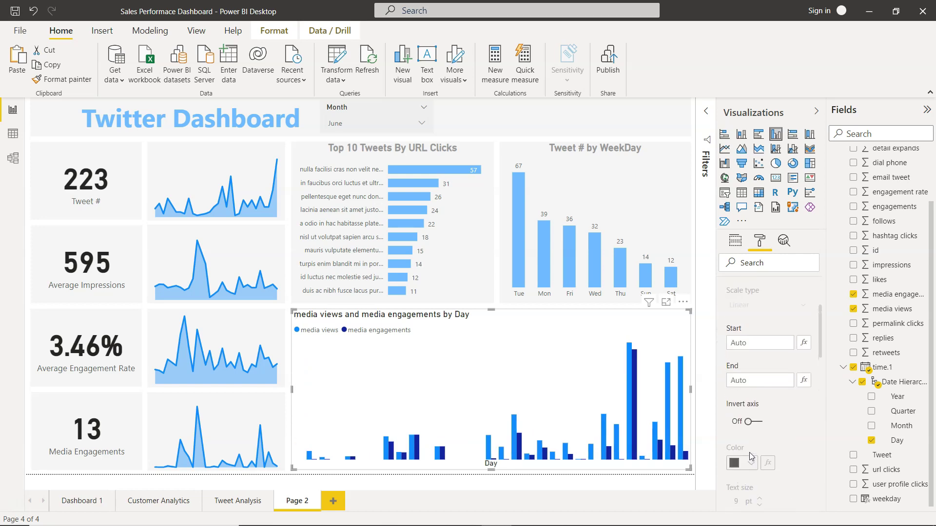
Hide the X axis title of the media views and engagements chart.
left_click(727, 333)
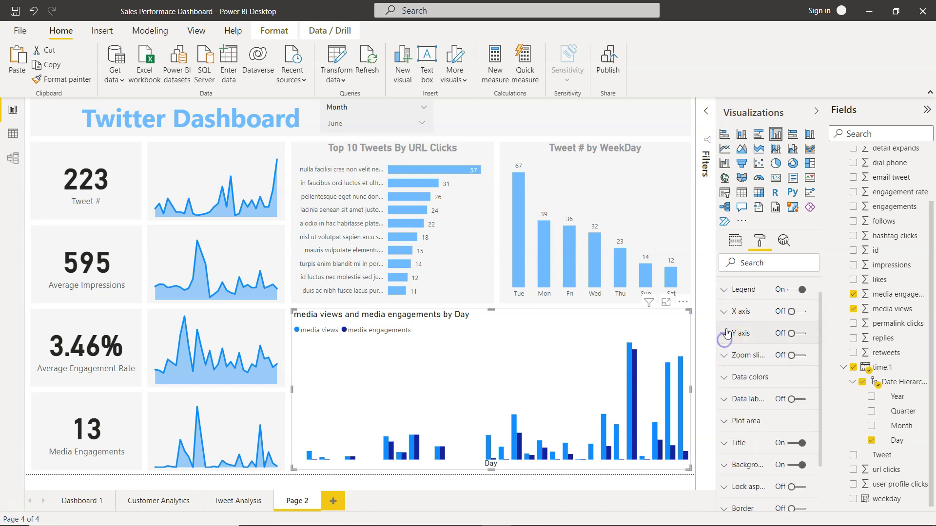
left_click(726, 312)
scroll(758, 395, "down", 3)
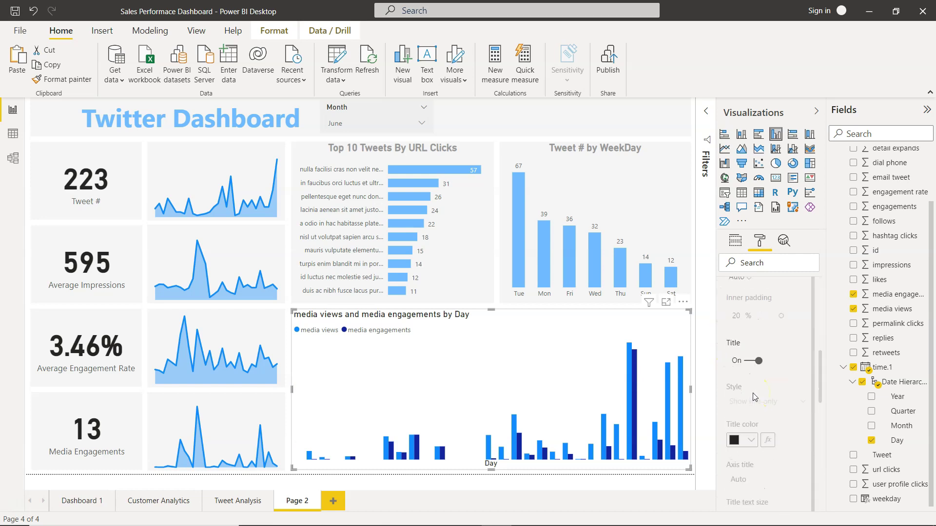
scroll(755, 397, "down", 3)
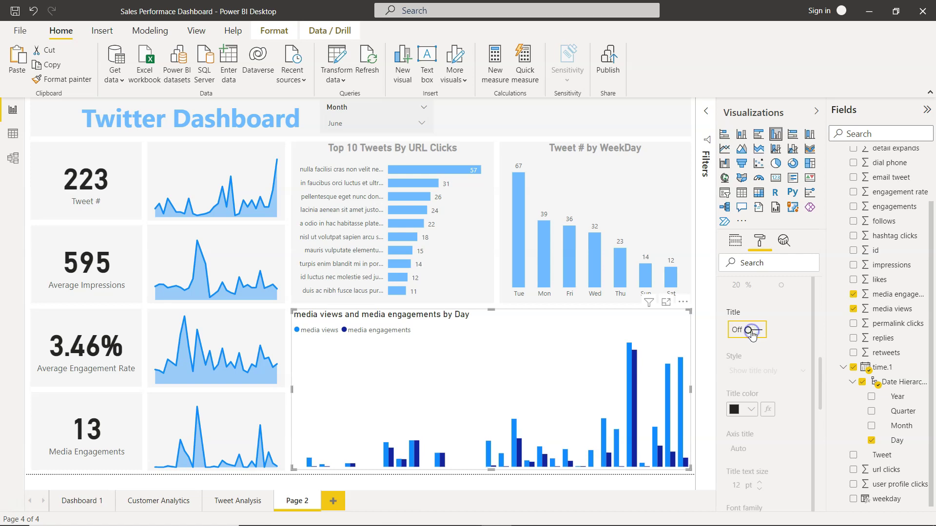
scroll(752, 335, "up", 10)
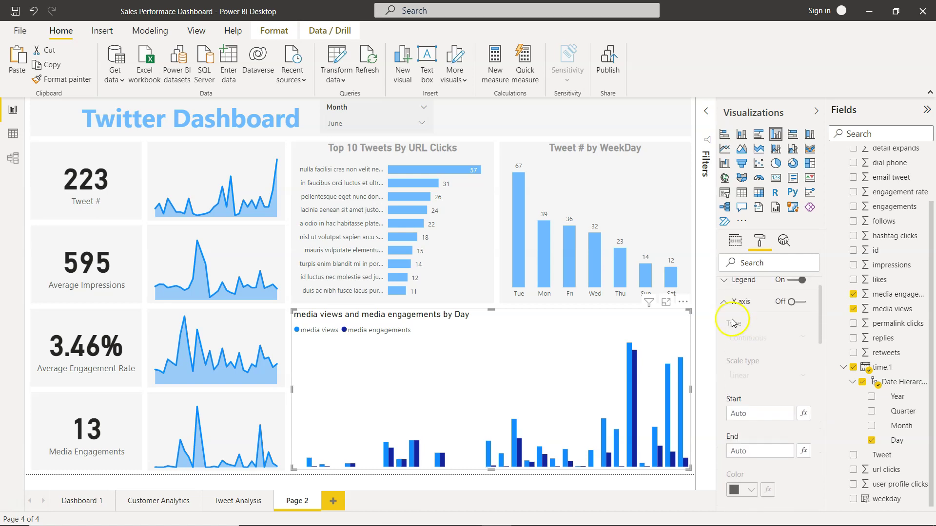
left_click(724, 301)
Change the title text of the media views and engagements chart to "Media Views vs Media Engagements".
scroll(749, 392, "down", 2)
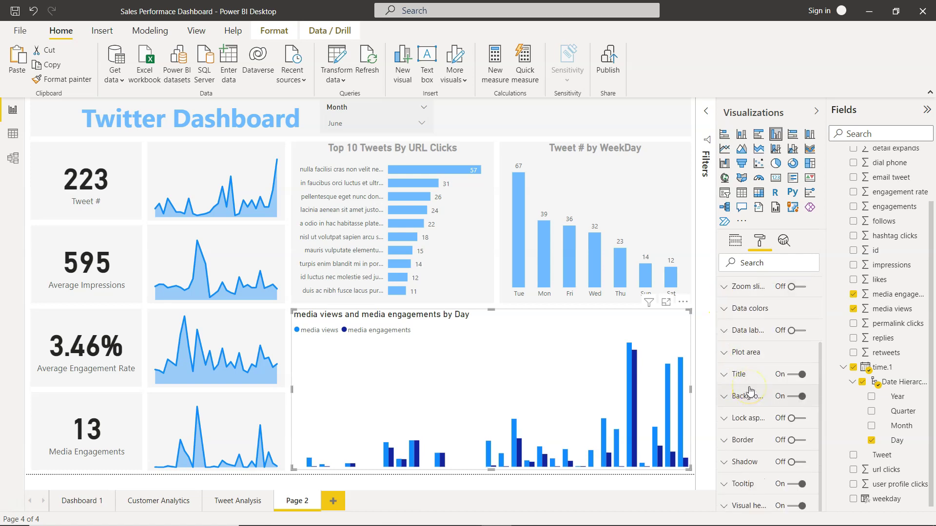
left_click(725, 375)
left_click(751, 411)
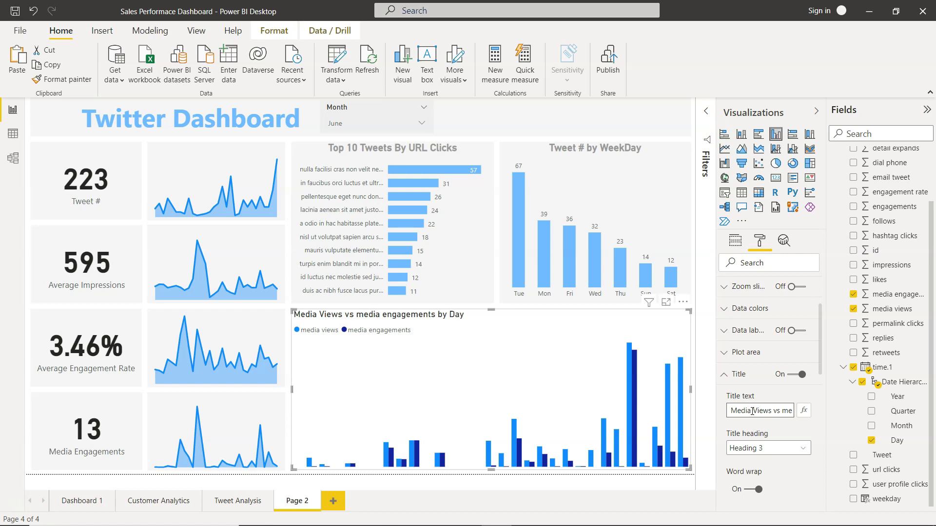
type("M")
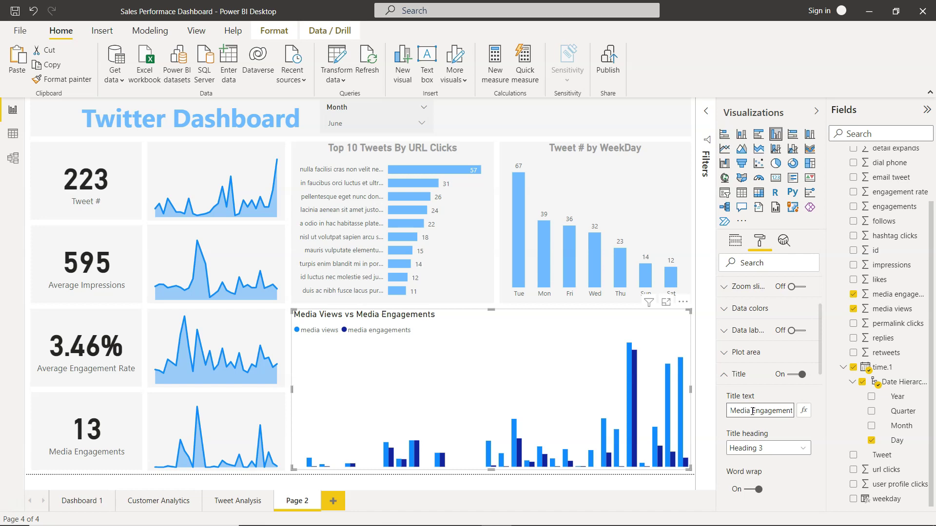
Center the title of the media views and engagements chart and set its text size to 16 pt.
scroll(753, 411, "down", 3)
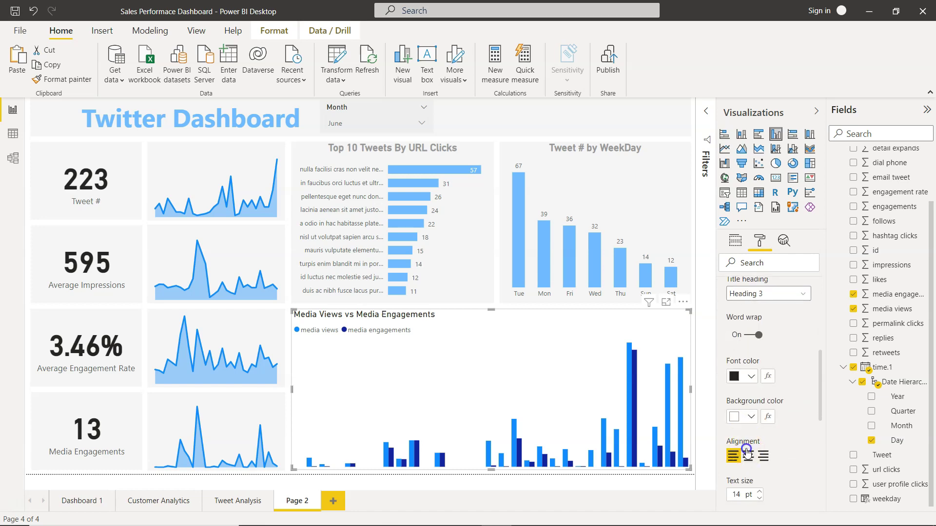
left_click(748, 456)
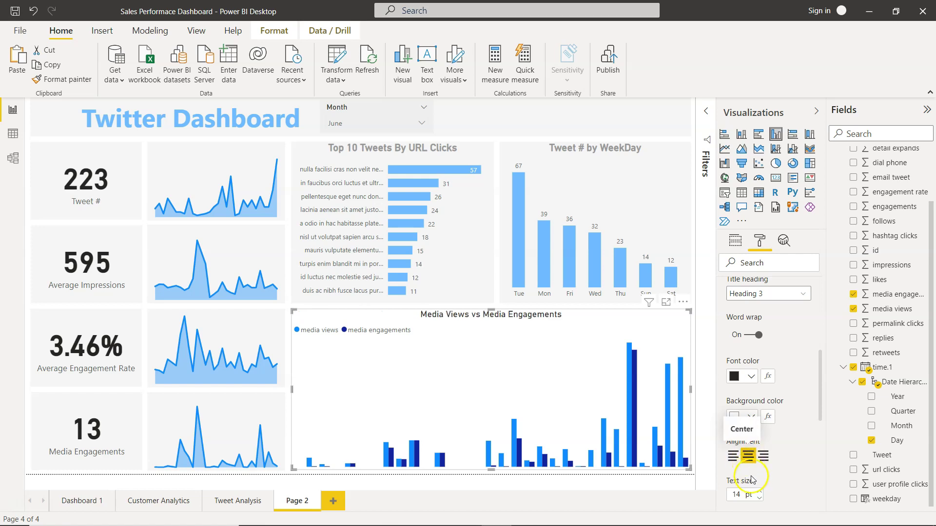
left_click(759, 492)
left_click(759, 492)
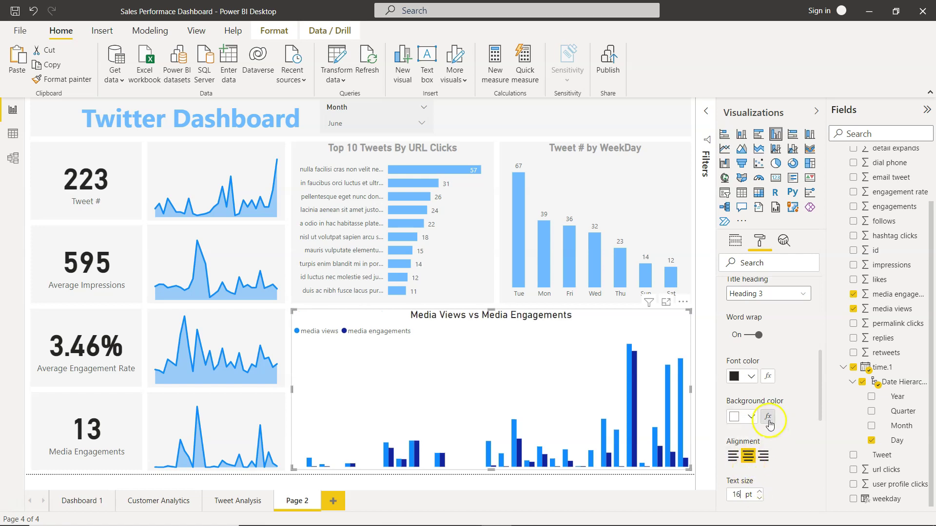
Make the "Media Views vs Media Engagements" chart title medium gray and bold.
left_click(751, 376)
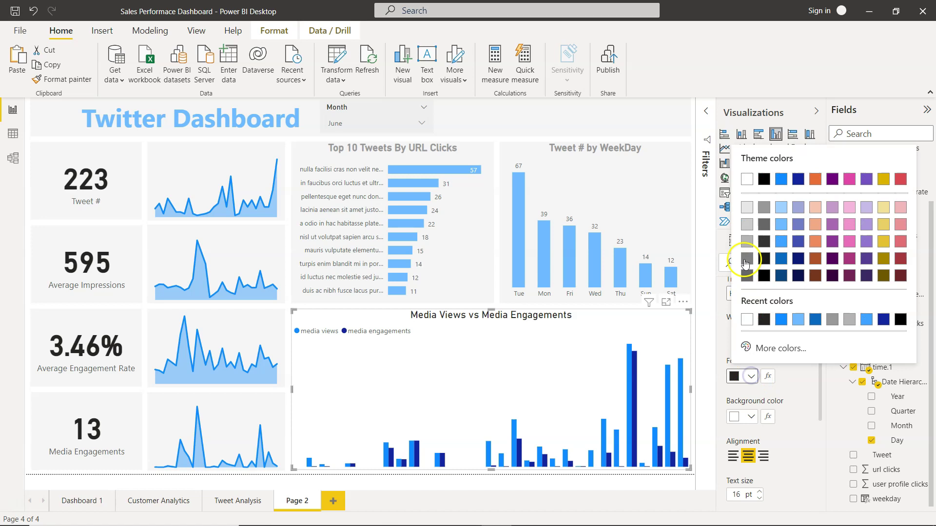
left_click(764, 207)
scroll(790, 420, "down", 5)
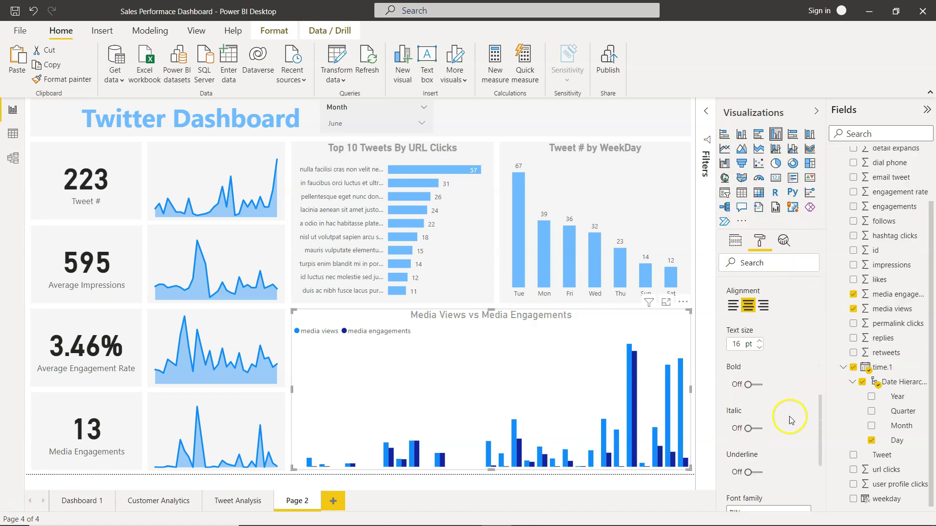
left_click(755, 384)
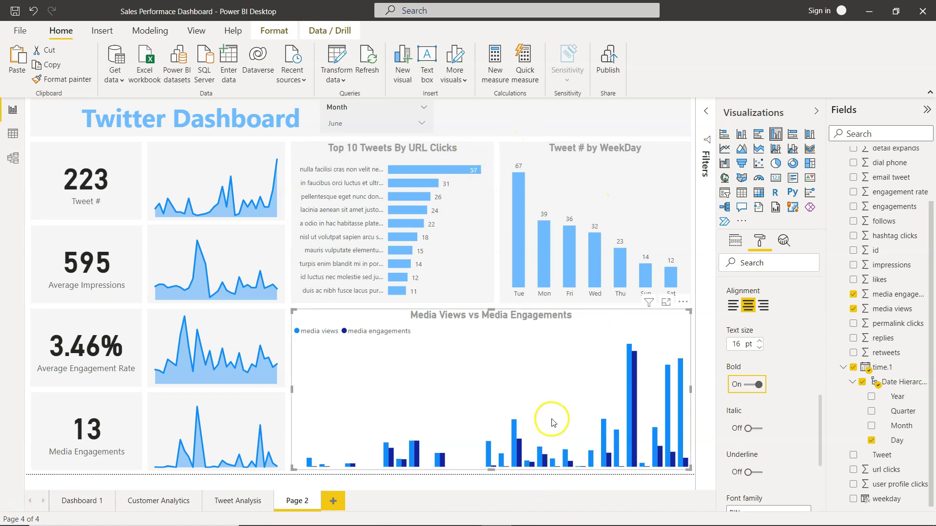
scroll(739, 361, "up", 5)
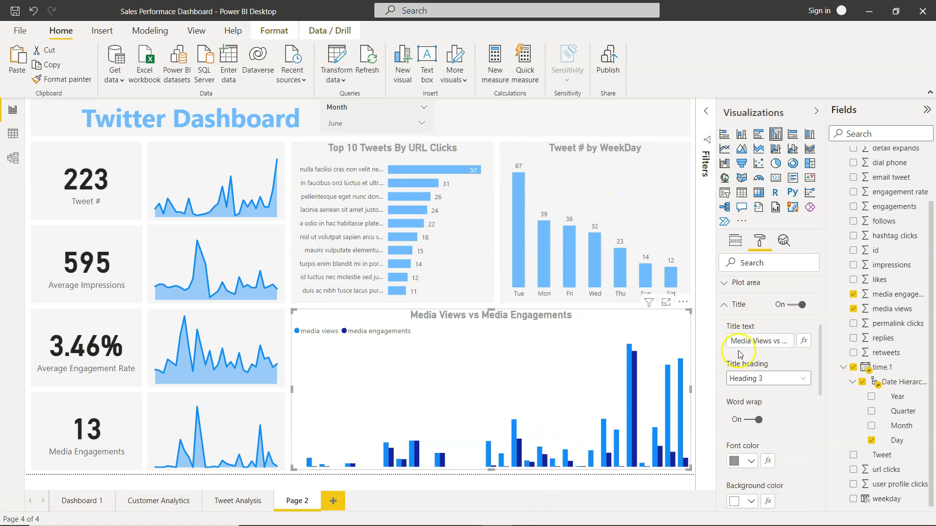
left_click(724, 305)
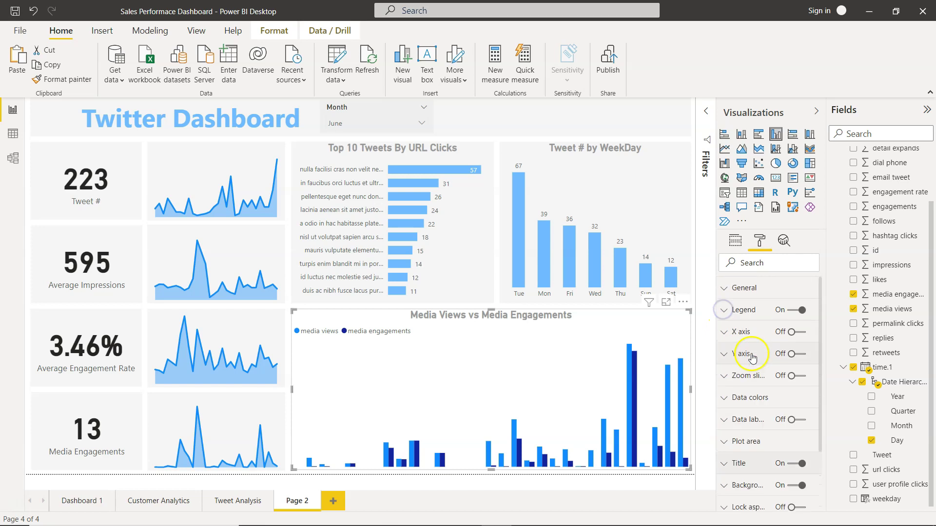
Set the legend position of the media views and engagements chart to Top center.
left_click(729, 310)
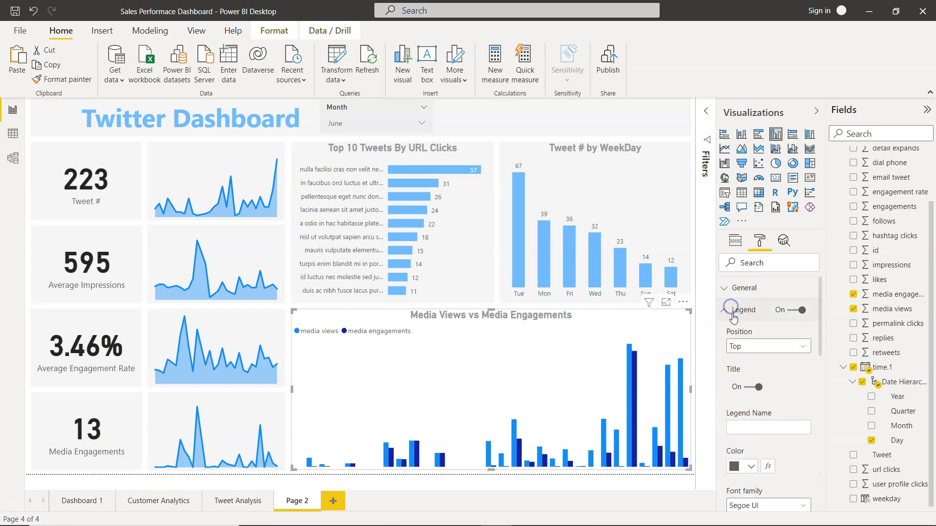
left_click(763, 346)
left_click(761, 415)
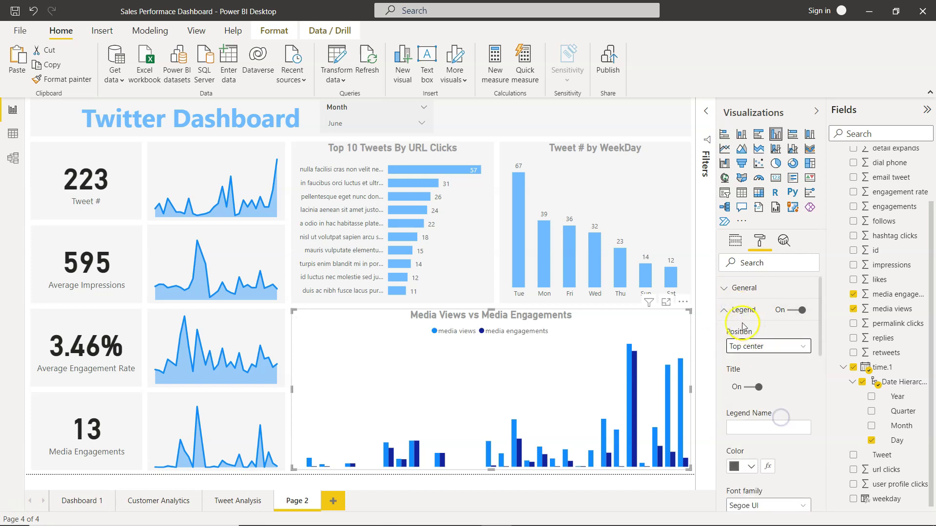
left_click(725, 311)
Give the media views and engagements chart a light gray background with 60% transparency.
scroll(742, 380, "down", 3)
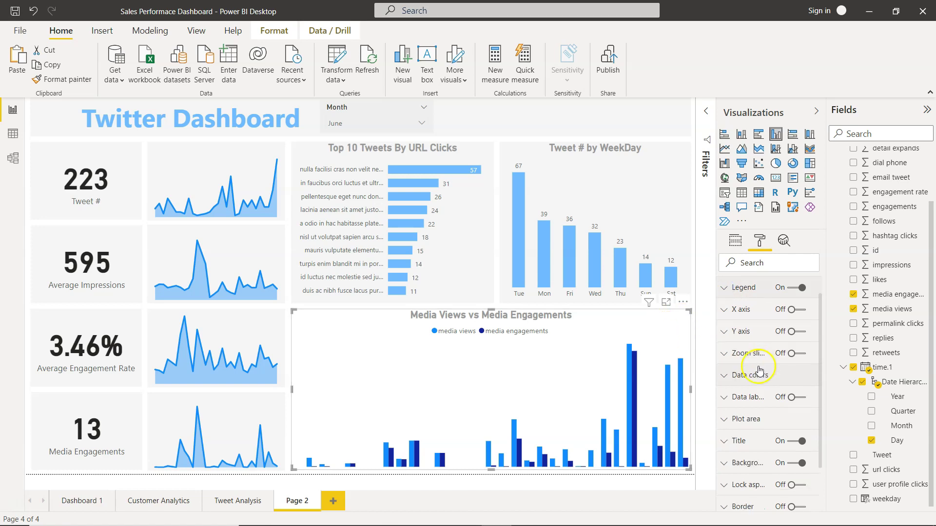
left_click(730, 395)
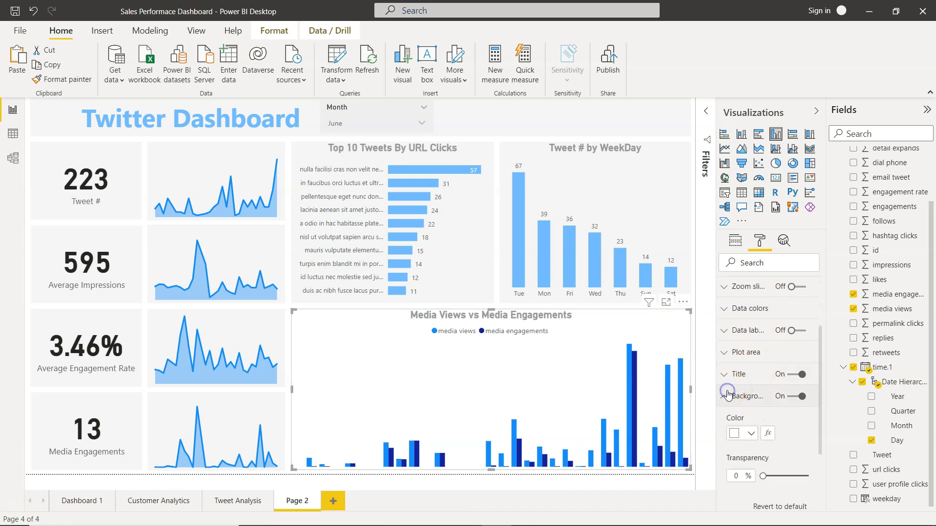
left_click(750, 440)
left_click(746, 265)
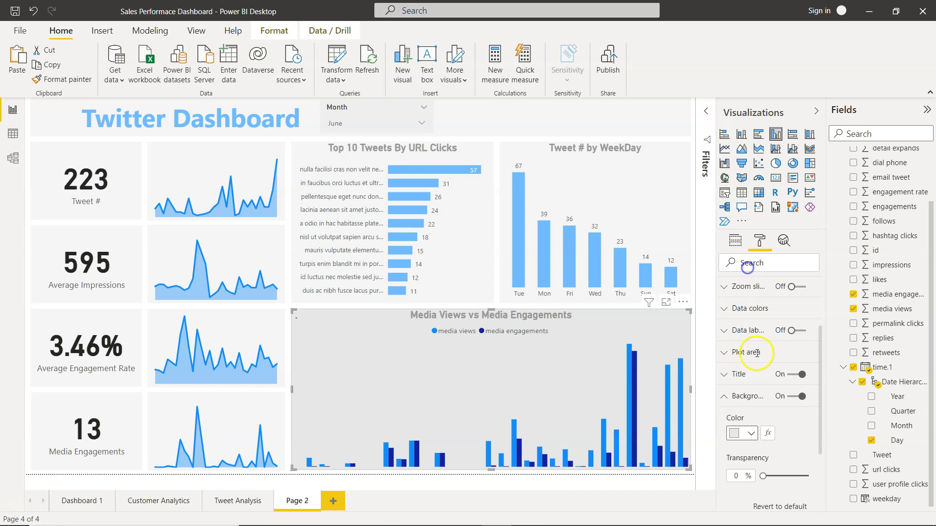
left_click(747, 476)
type("60")
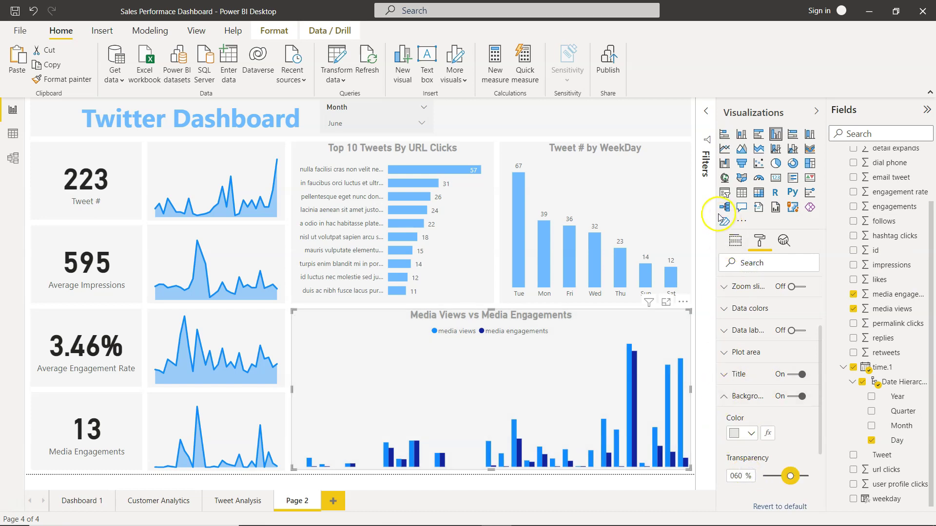
left_click(817, 112)
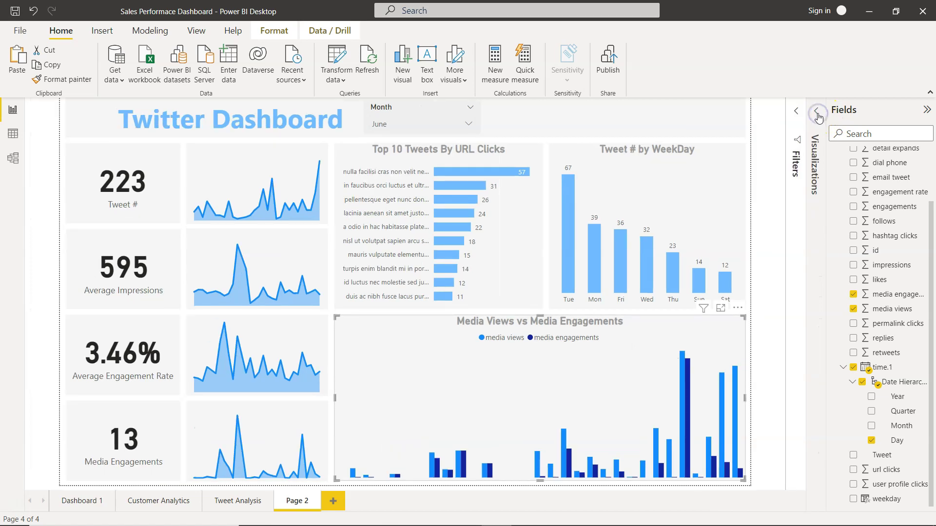
Set the data color of the media engagements columns to a light tint of the theme blue.
left_click(818, 114)
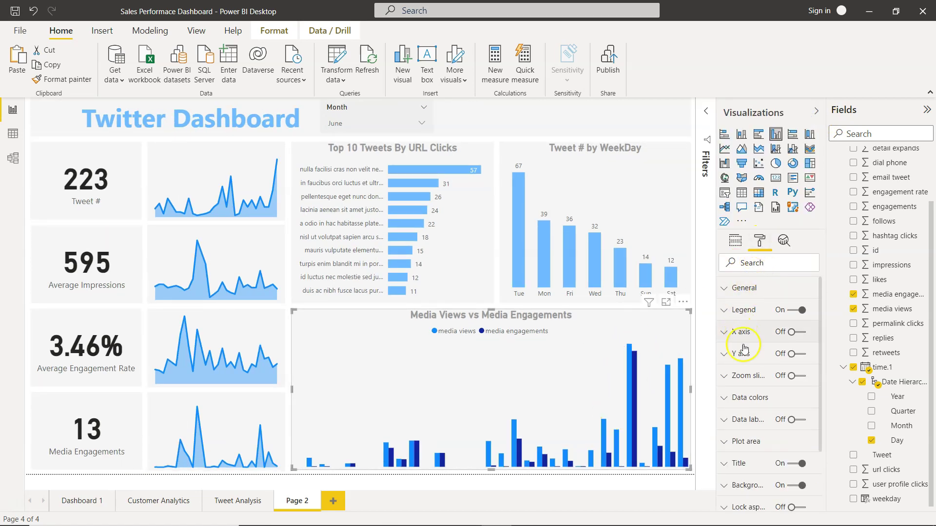
left_click(737, 389)
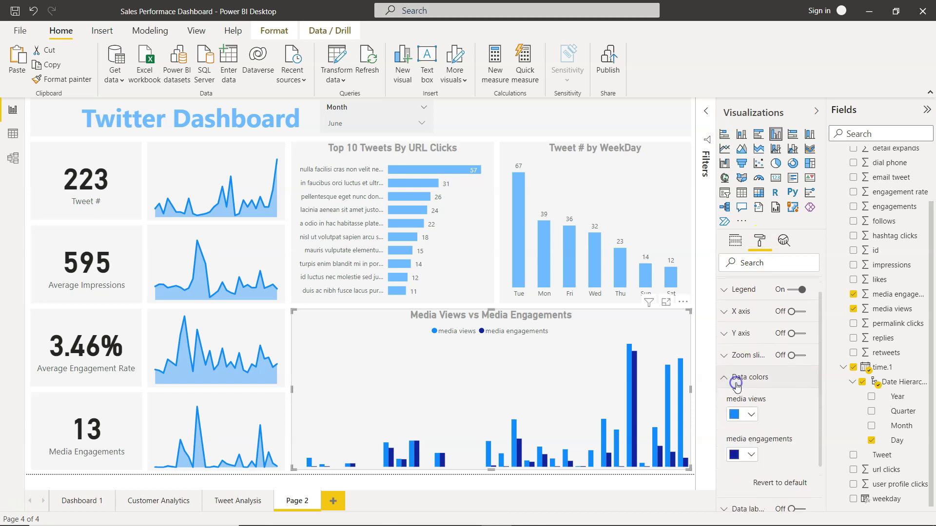
left_click(745, 414)
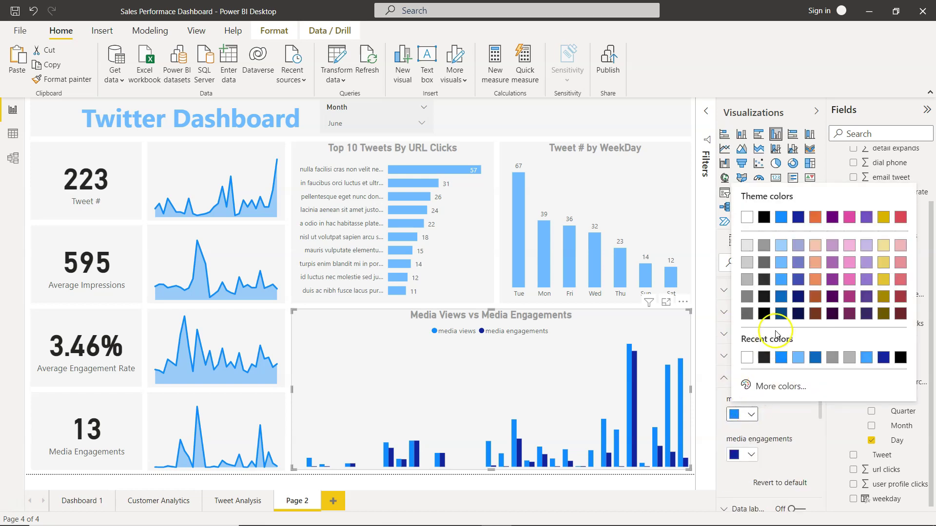
left_click(752, 455)
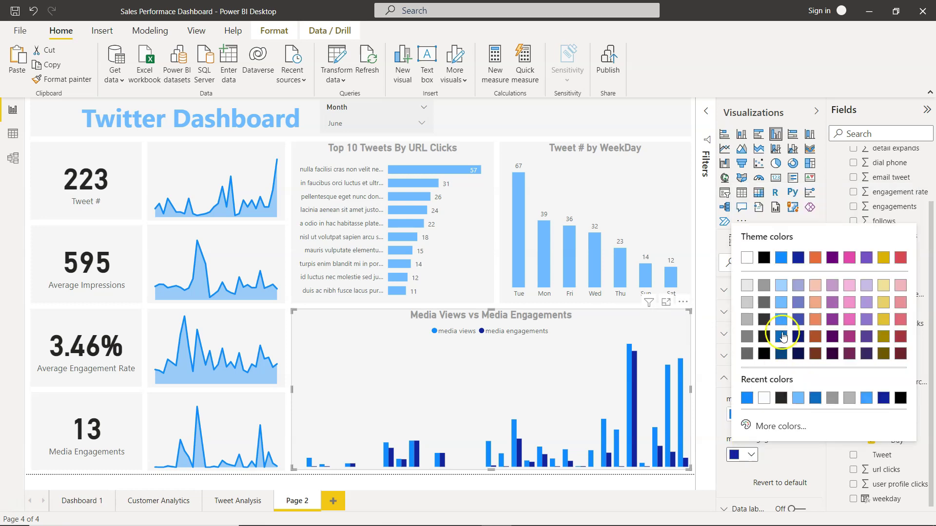
left_click(778, 306)
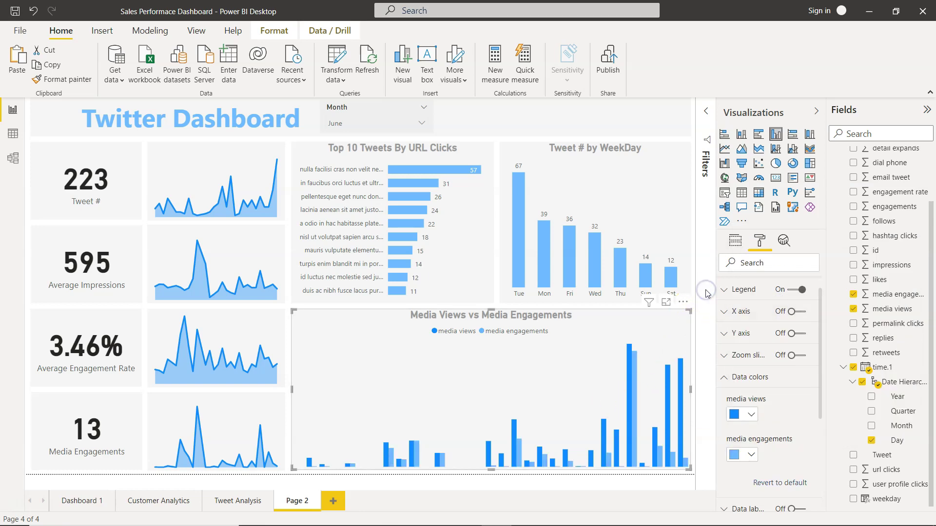
Collapse the remaining side panes and deselect the chart to view the whole dashboard page.
left_click(816, 111)
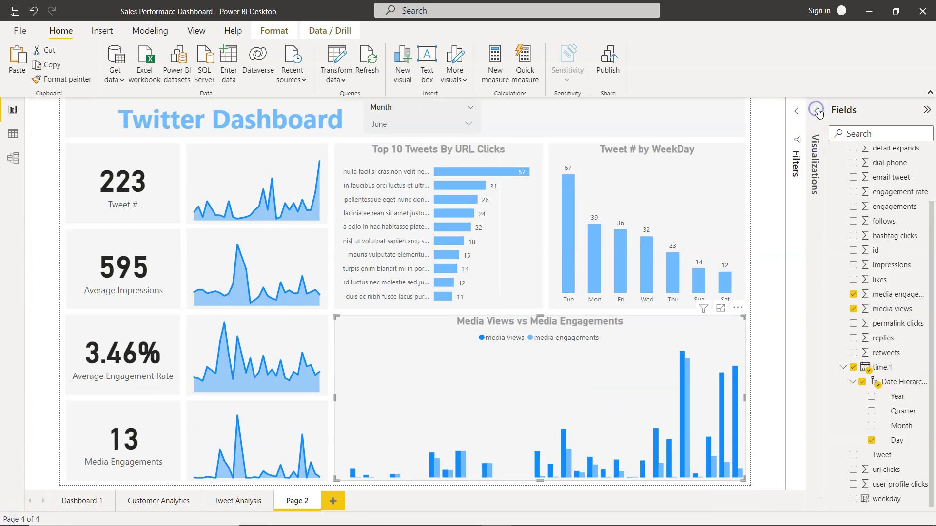
left_click(926, 118)
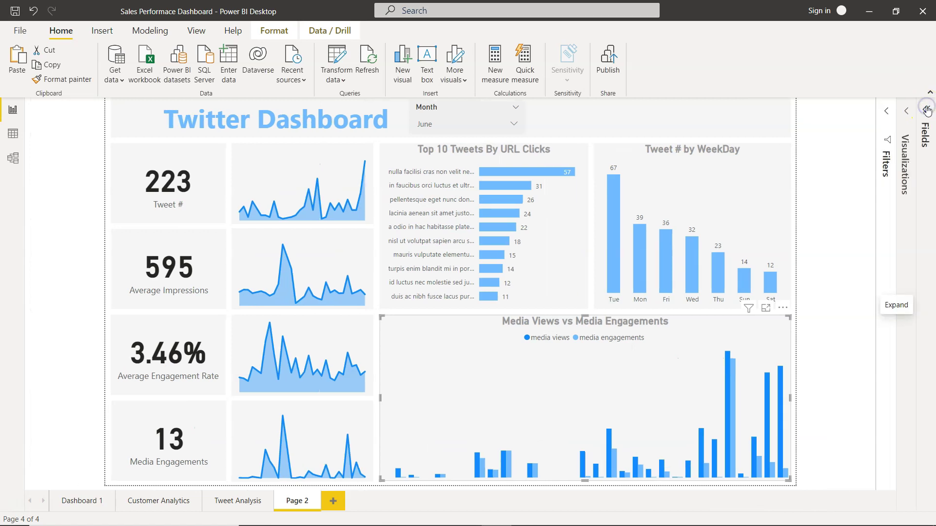
left_click(376, 141)
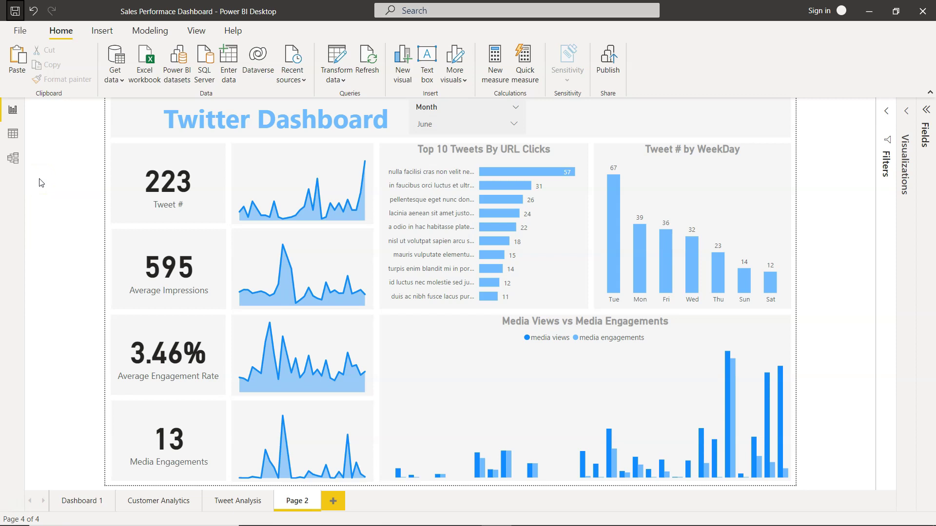
Compare the media views chart on the Tweet Analysis page with the new one and return to Page 2.
left_click(247, 506)
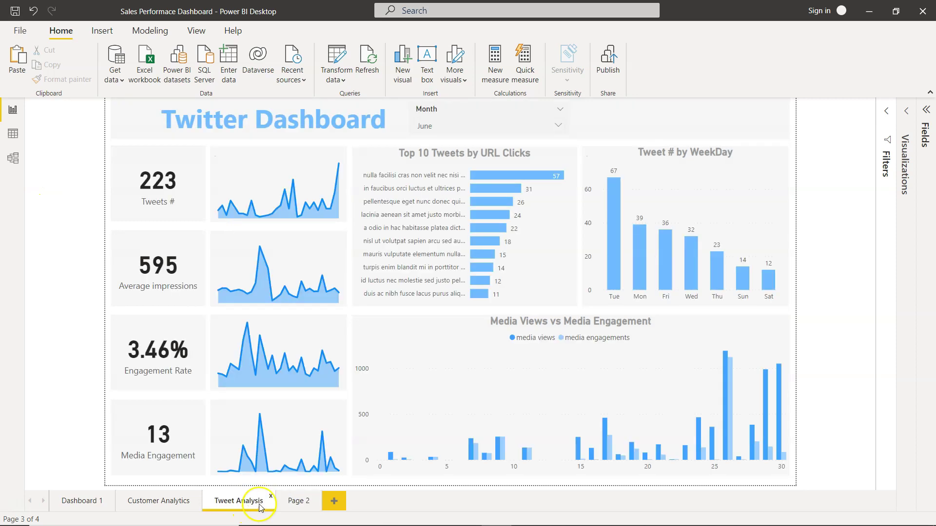
left_click(296, 502)
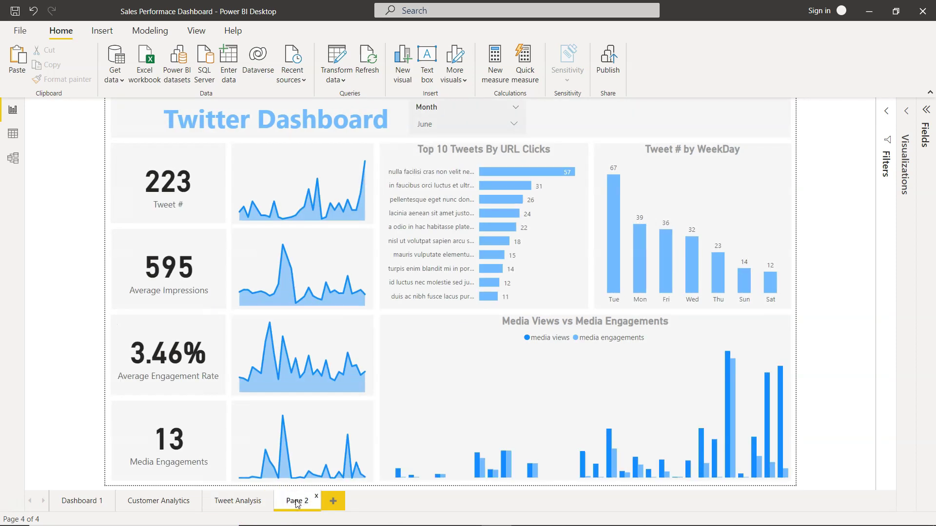
left_click(247, 500)
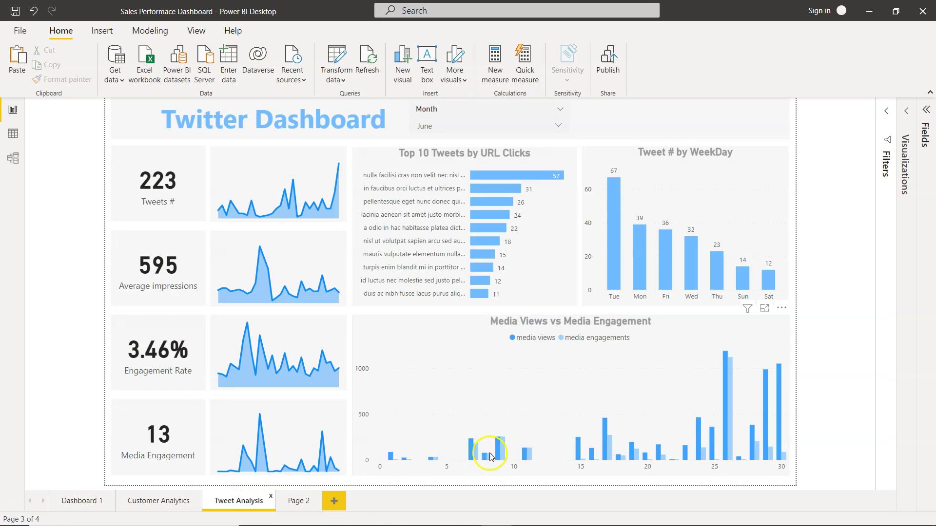
left_click(297, 502)
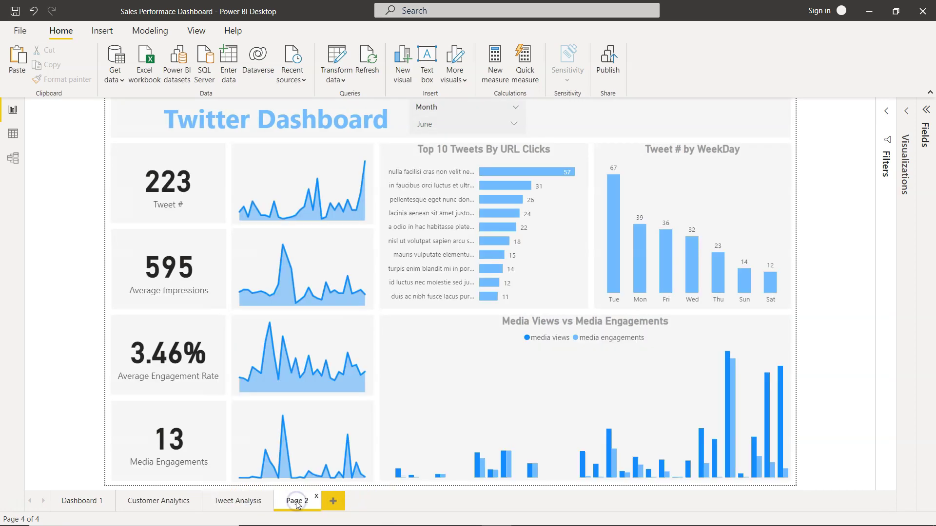
Set the data color of the media views columns to the third tint of the theme blue, slightly lighter than the base color.
left_click(611, 384)
left_click(906, 111)
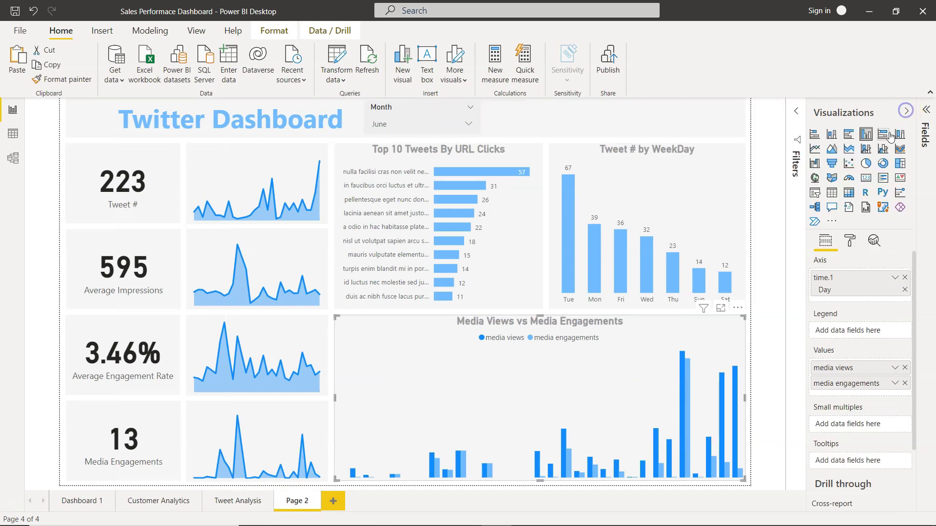
left_click(849, 240)
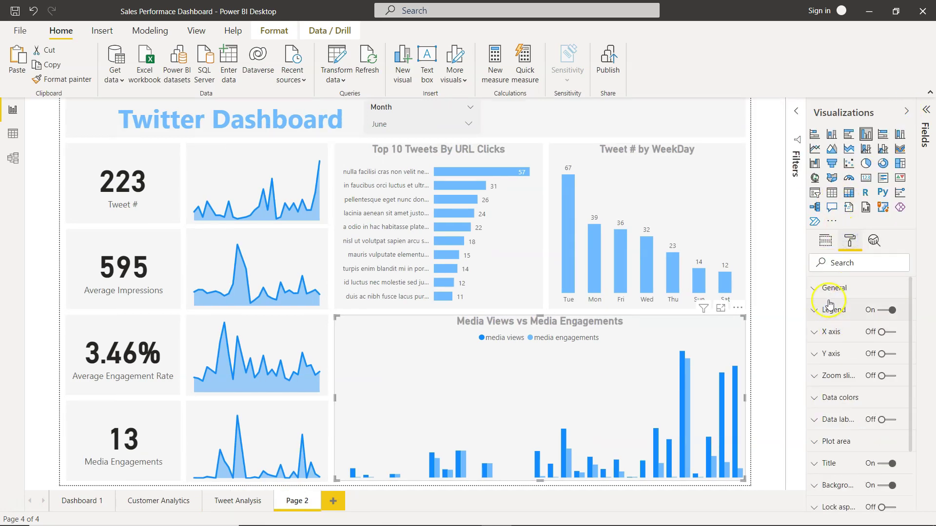
left_click(814, 395)
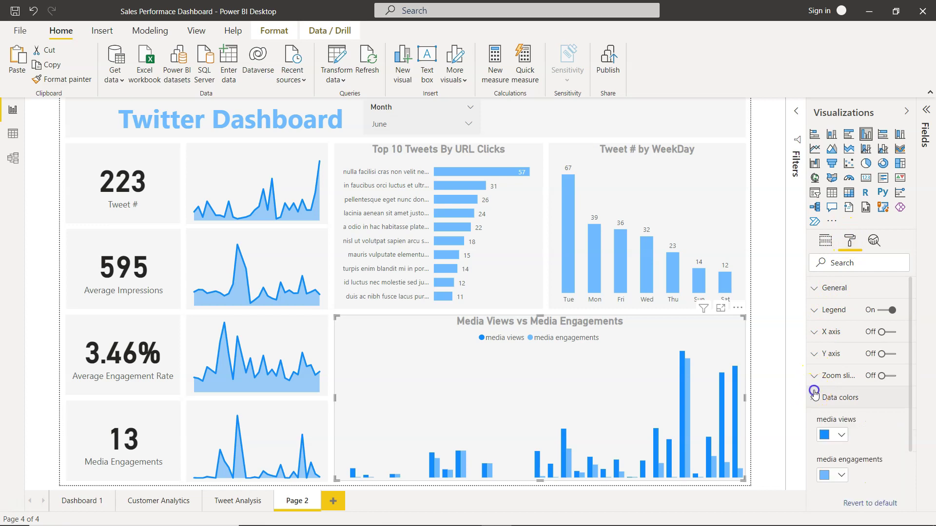
left_click(835, 439)
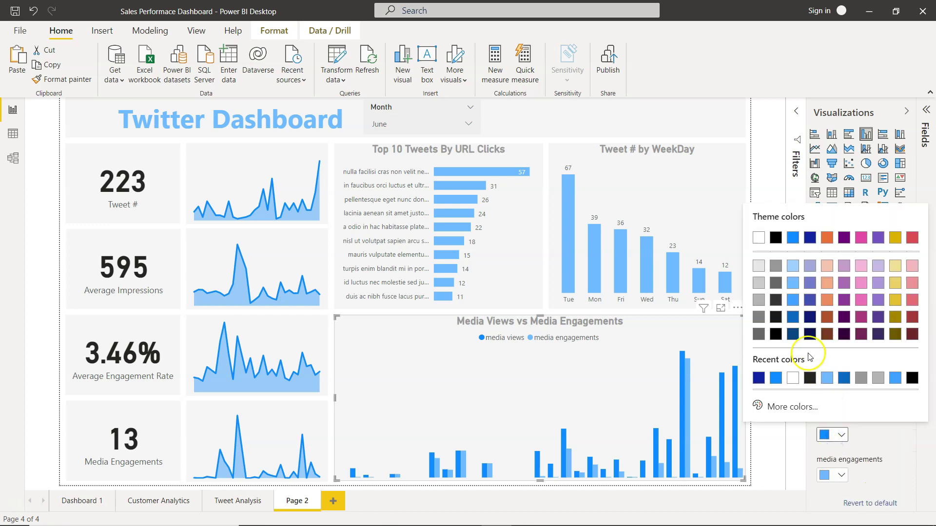
left_click(792, 300)
Set the media engagements columns to the lightest theme blue tint, and compare the chart with the one on the Tweet Analysis page.
left_click(842, 476)
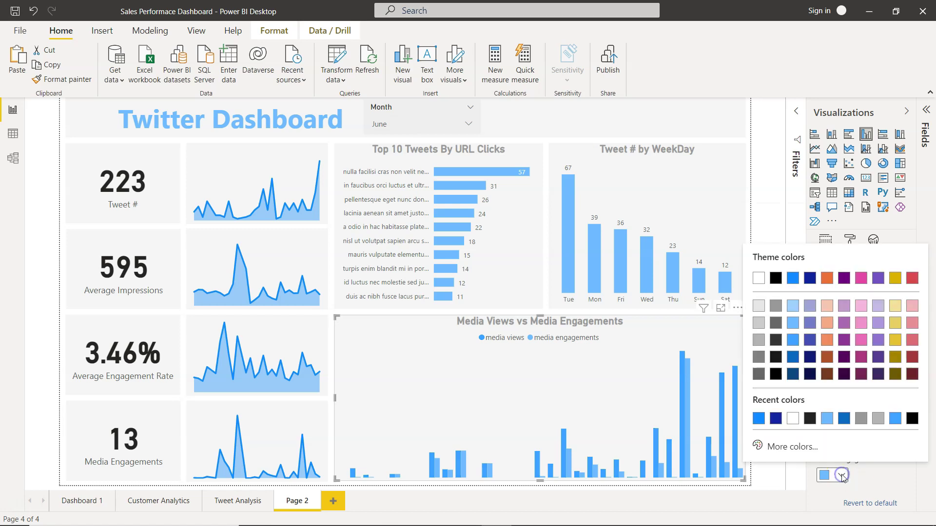
left_click(793, 306)
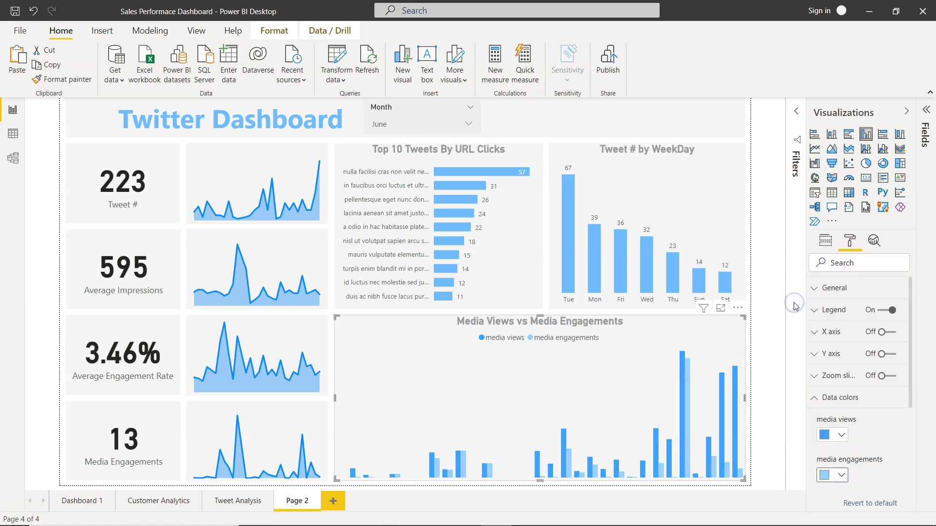
left_click(249, 502)
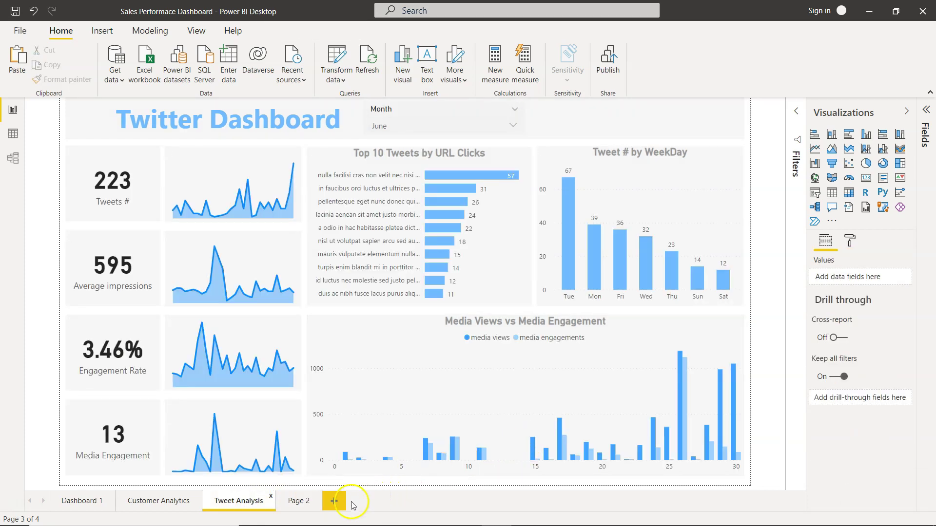
left_click(298, 502)
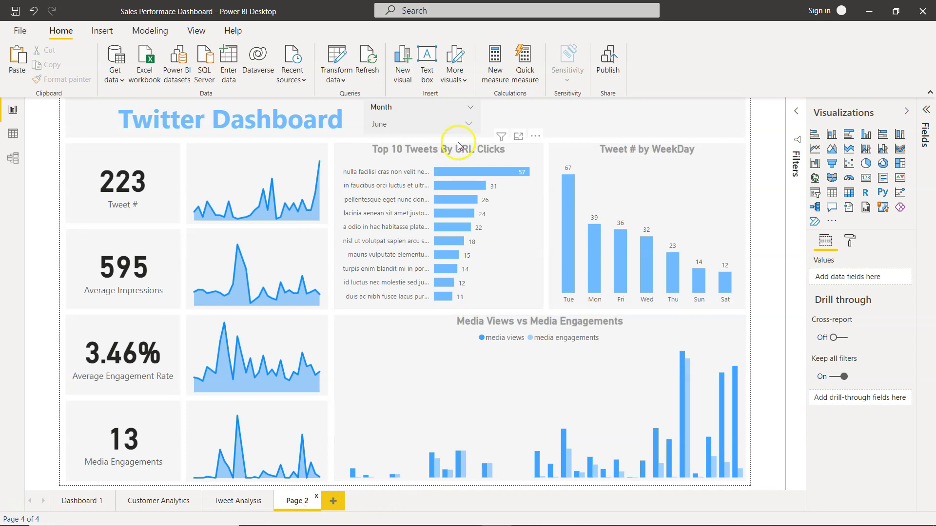
Test the Month slicer by filtering the Page 2 dashboard through July to November and back to July, checking how the visuals respond.
left_click(468, 125)
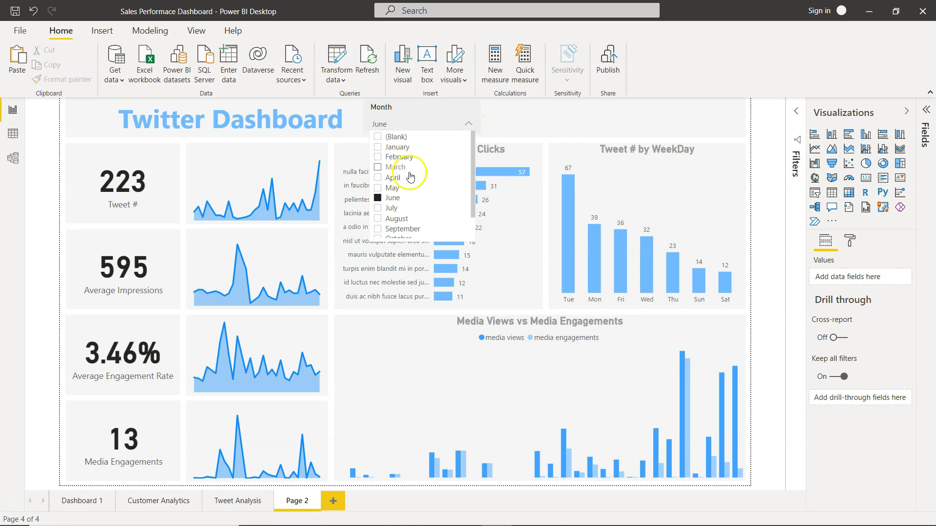
left_click(379, 209)
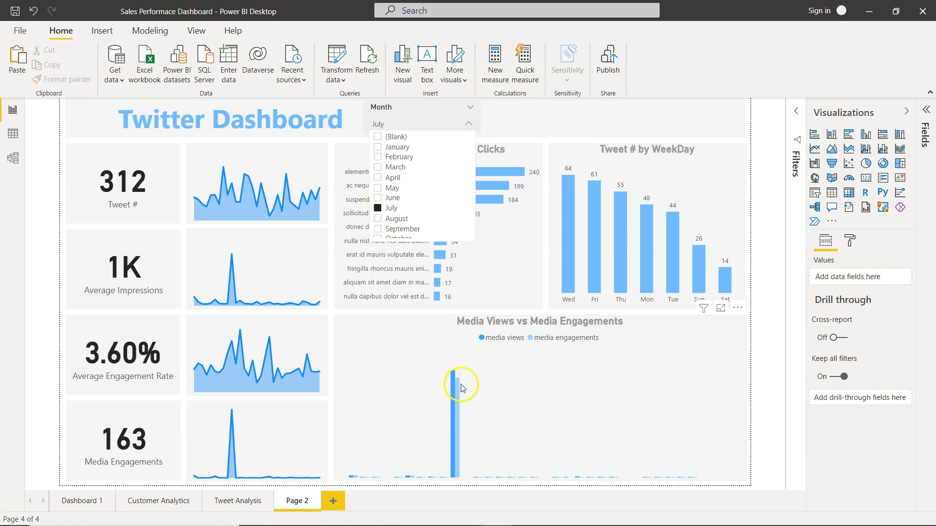
left_click(379, 220)
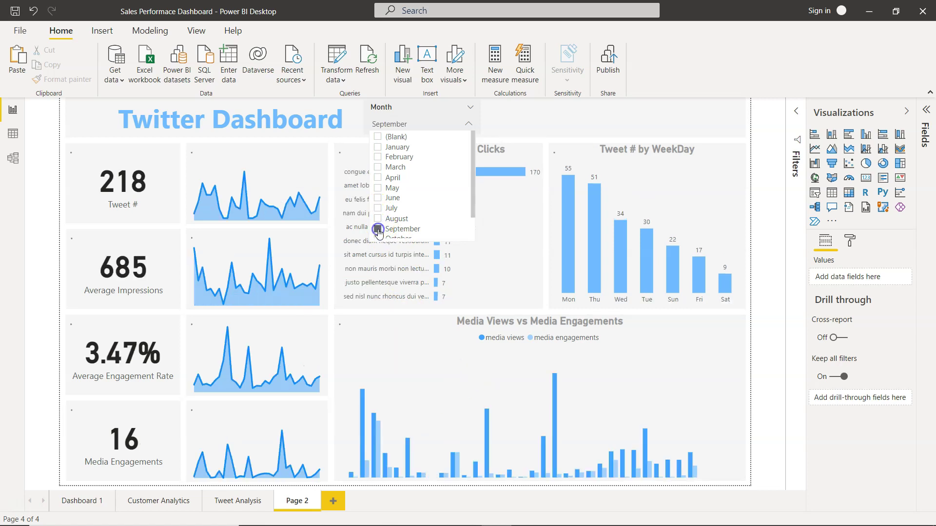
scroll(409, 210, "down", 1)
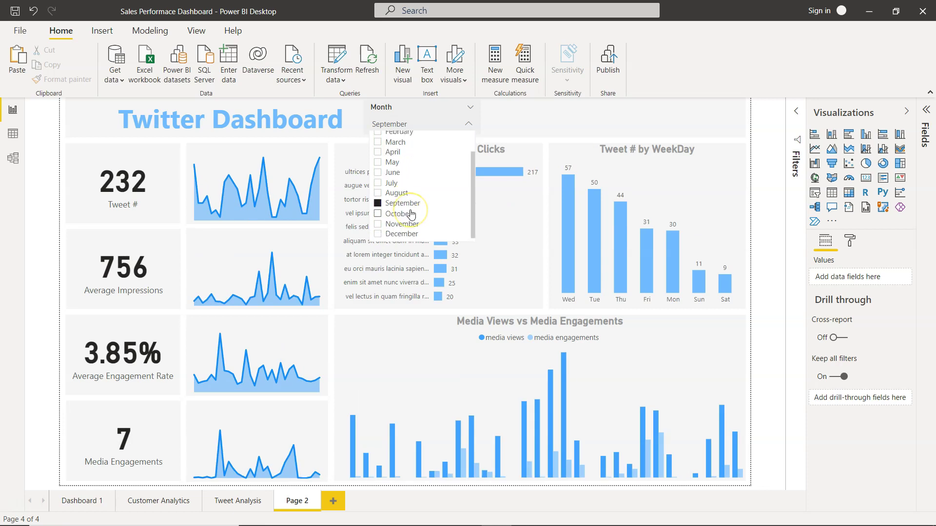
left_click(377, 214)
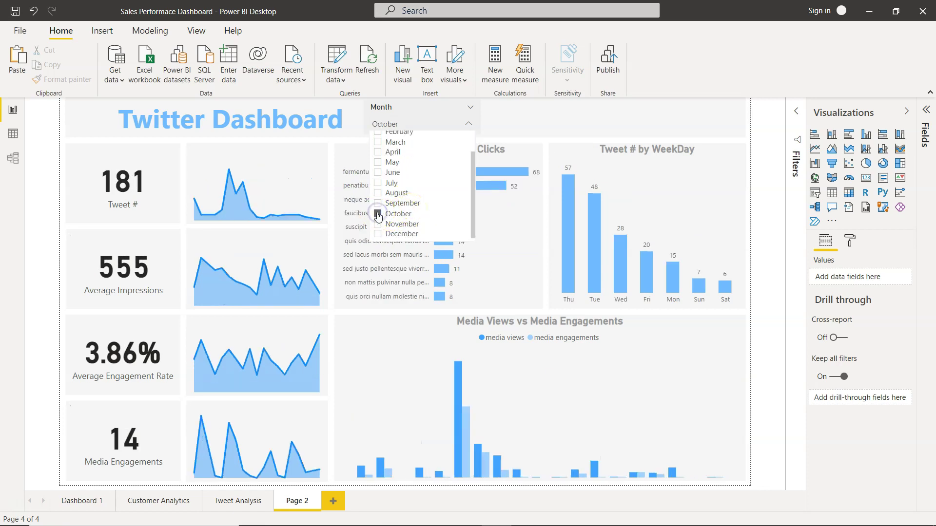
left_click(378, 225)
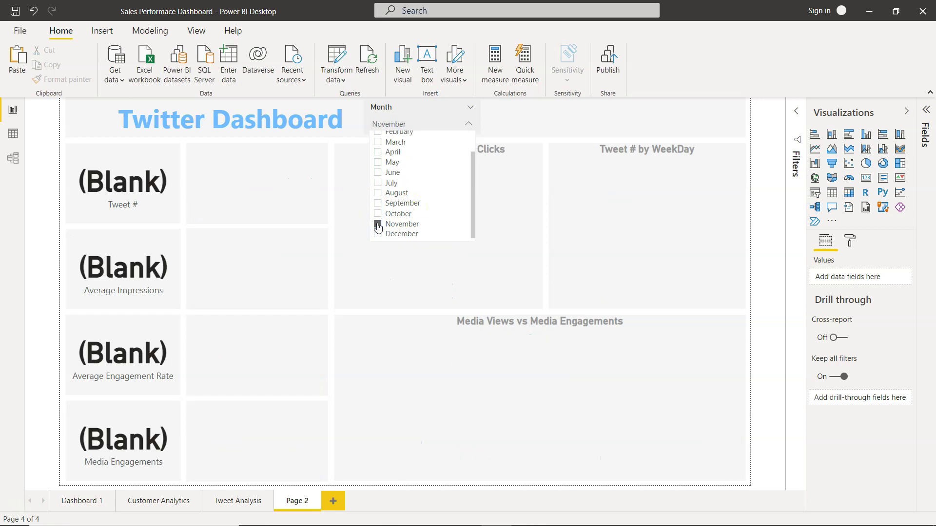
left_click(376, 215)
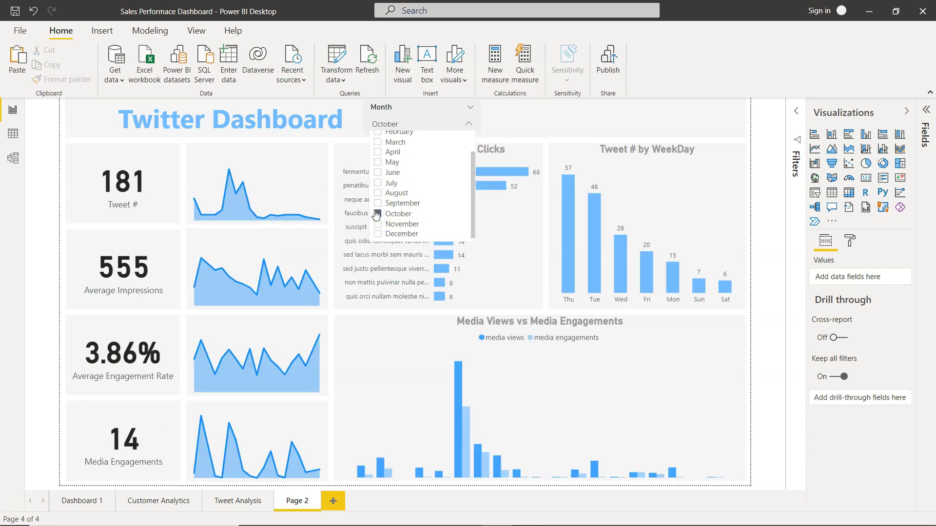
left_click(378, 203)
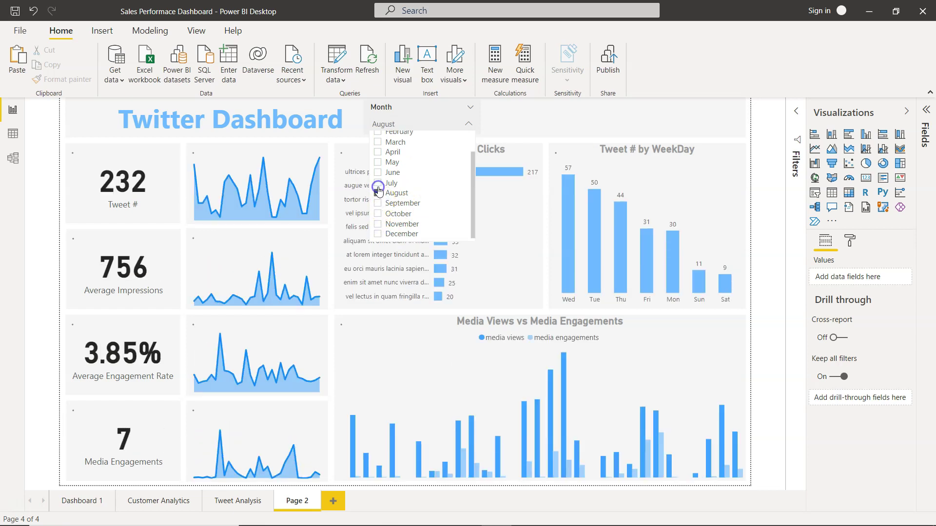
left_click(377, 183)
Set the Month slicer on the Twitter Dashboard page to June.
left_click(469, 124)
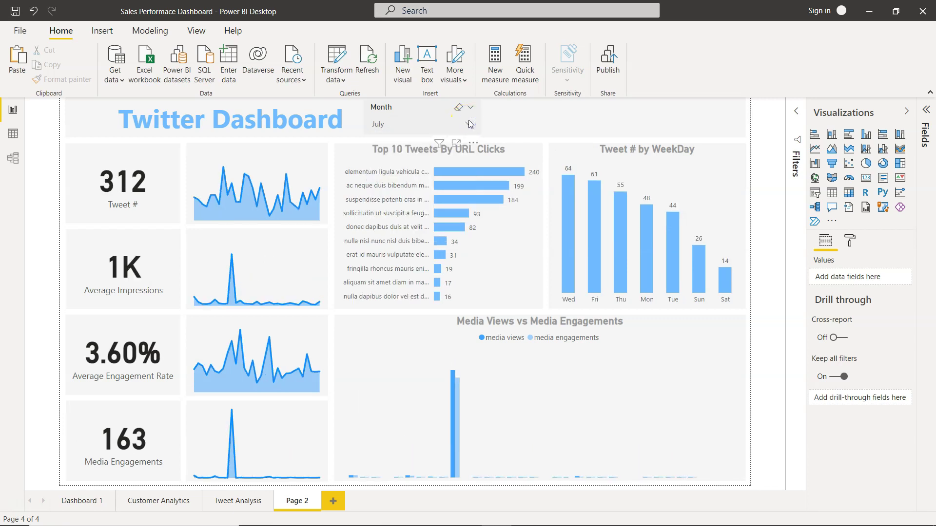
left_click(470, 124)
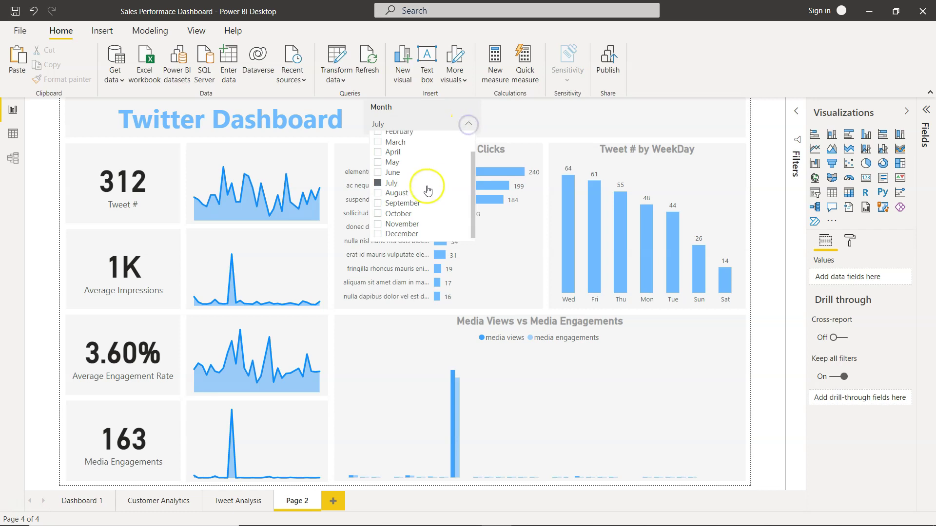
left_click(378, 173)
left_click(724, 134)
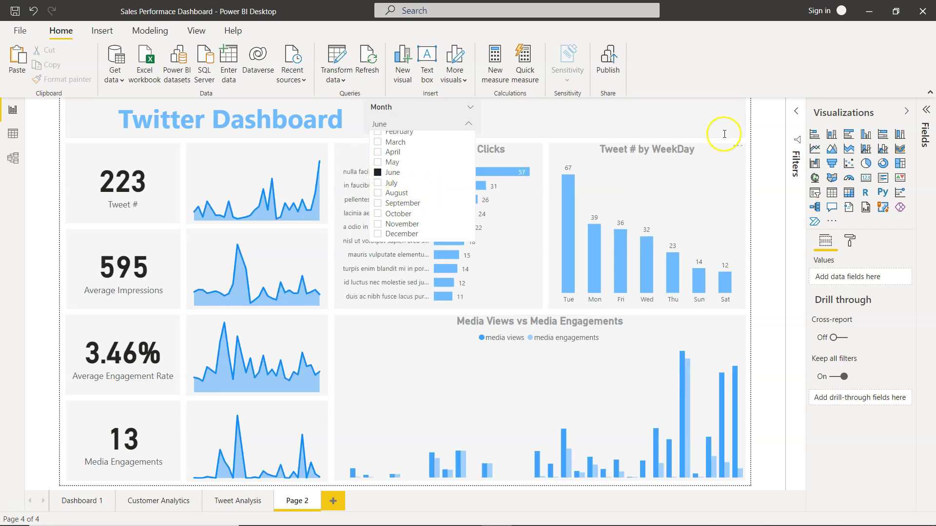